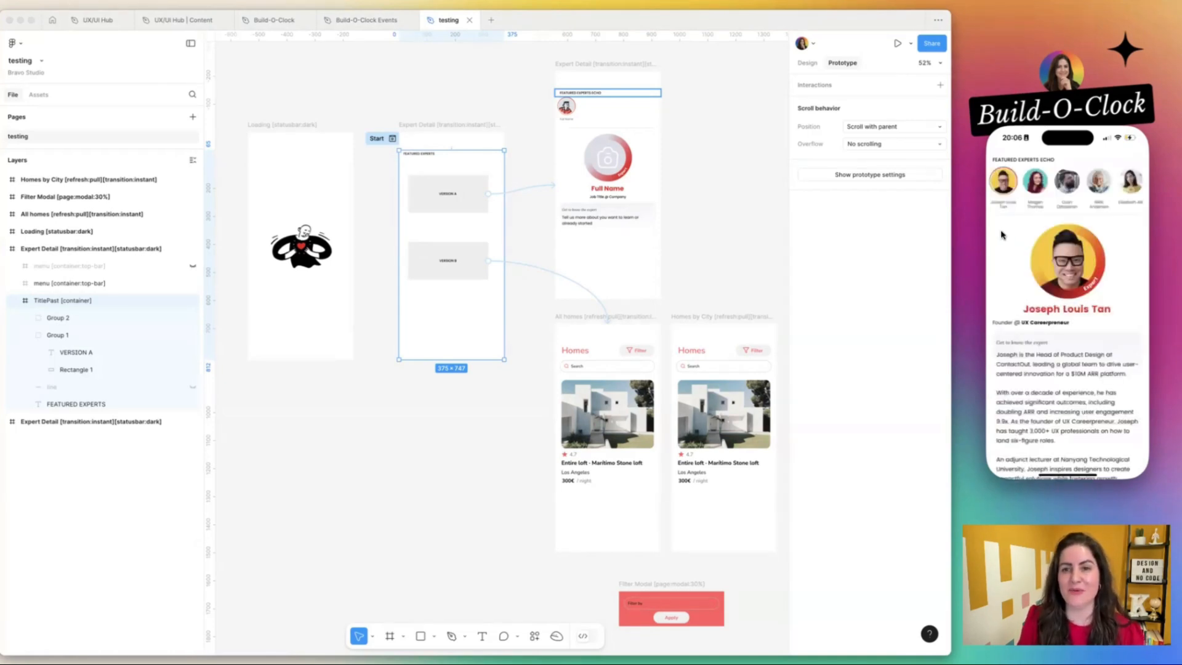
# Preview other featured experts from the phone prototype's slider and select the matching Expert Detail frame in the testing file.
pyautogui.click(1028, 188)
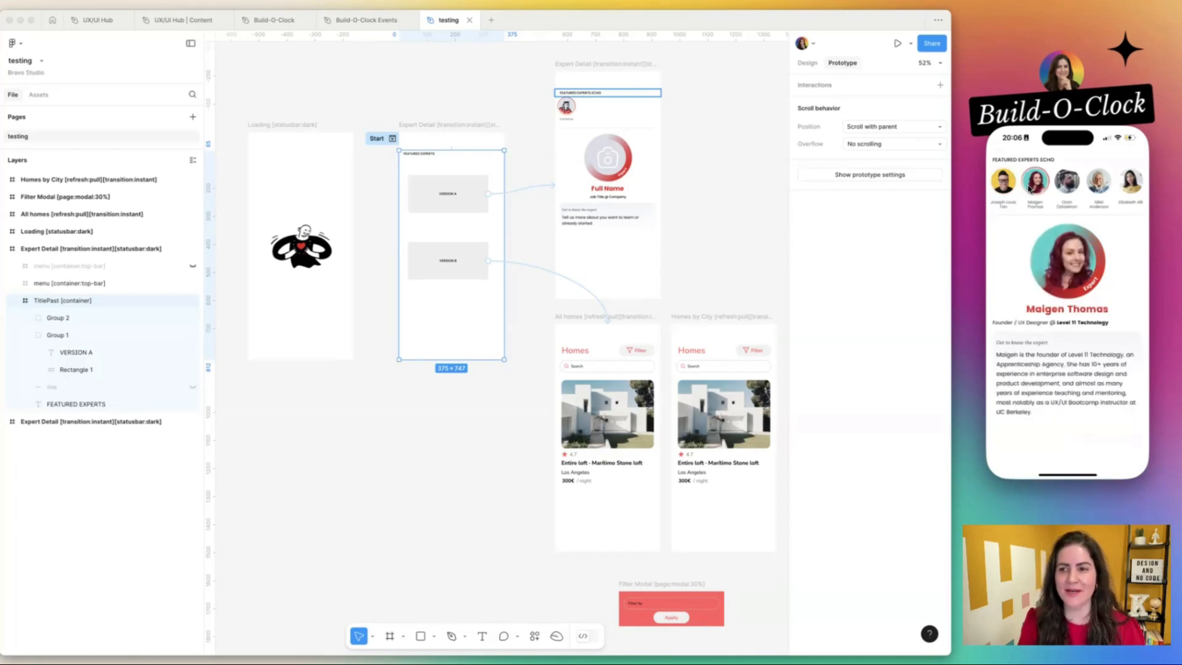
pyautogui.click(1059, 187)
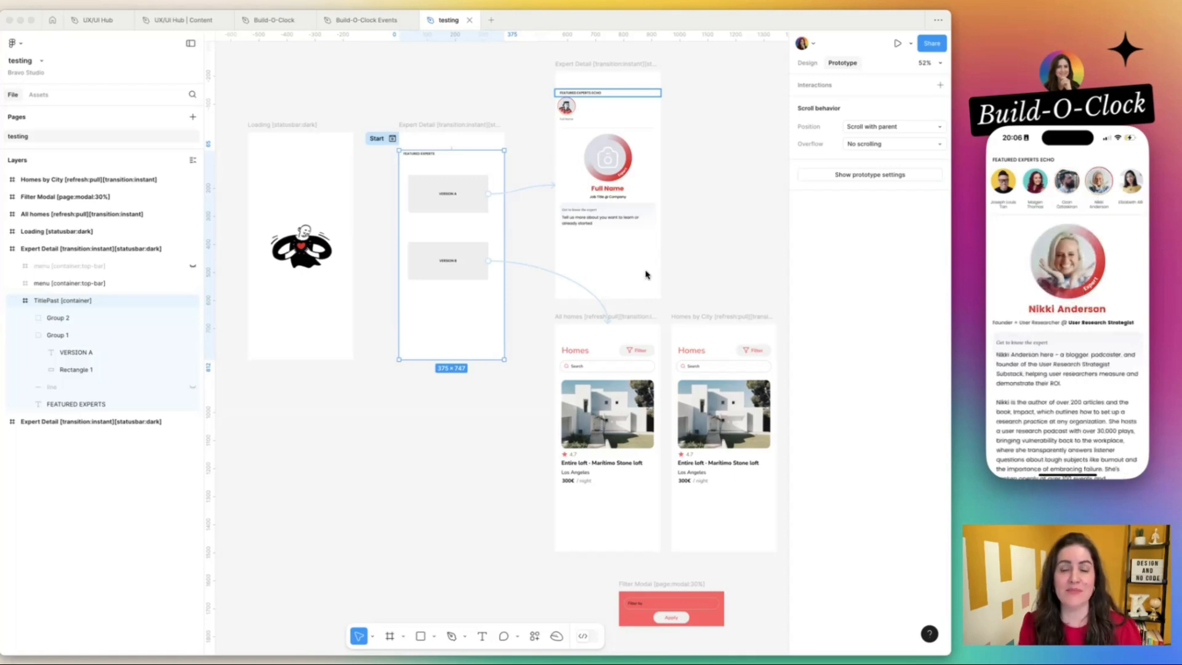
pyautogui.click(570, 139)
pyautogui.click(562, 65)
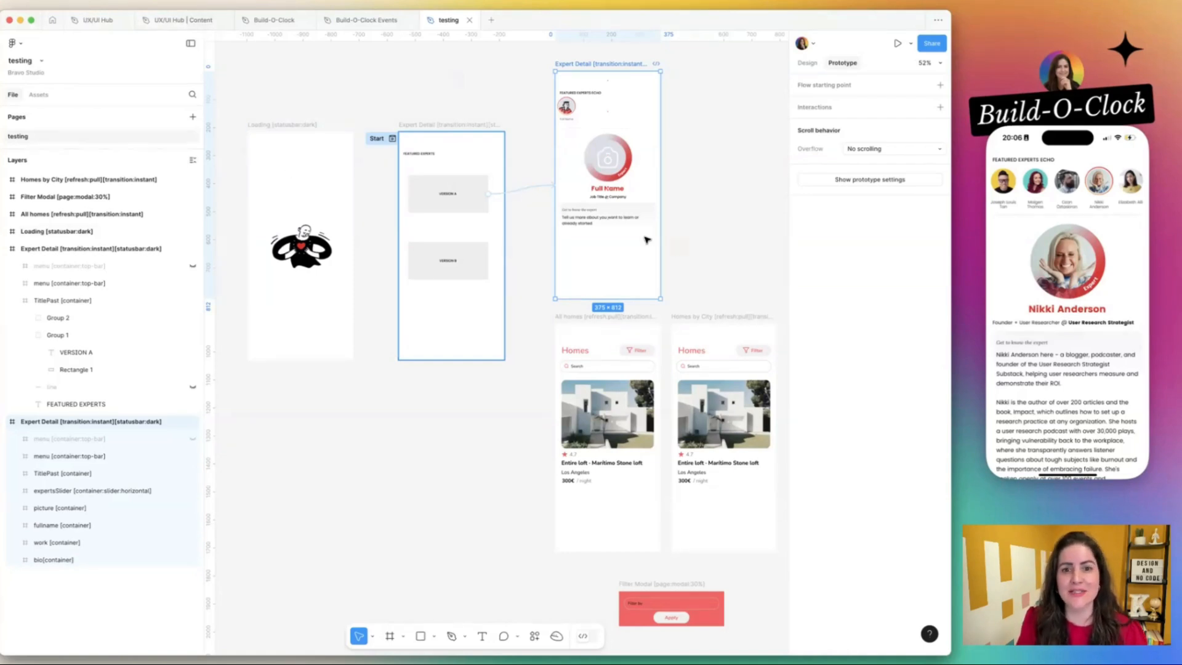
# Switch to the UX/UI Hub file and examine the Expert Featured, Expert Detail and Expert Past 2 frames.
pyautogui.click(99, 21)
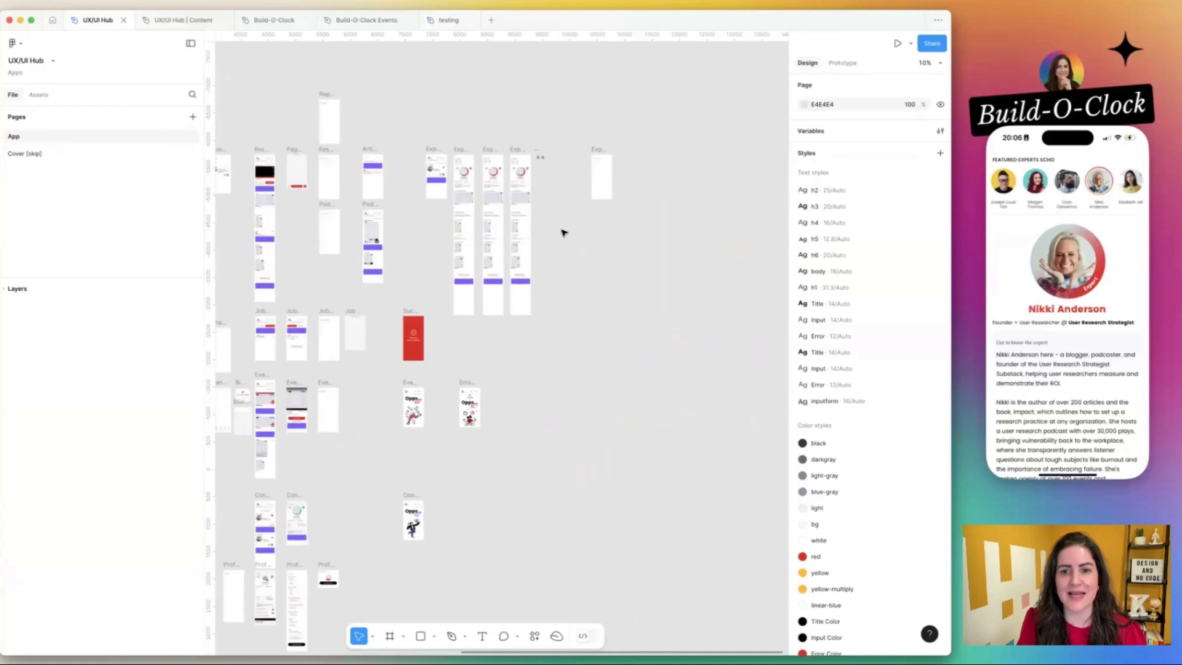
pyautogui.scroll(5, 453, 206)
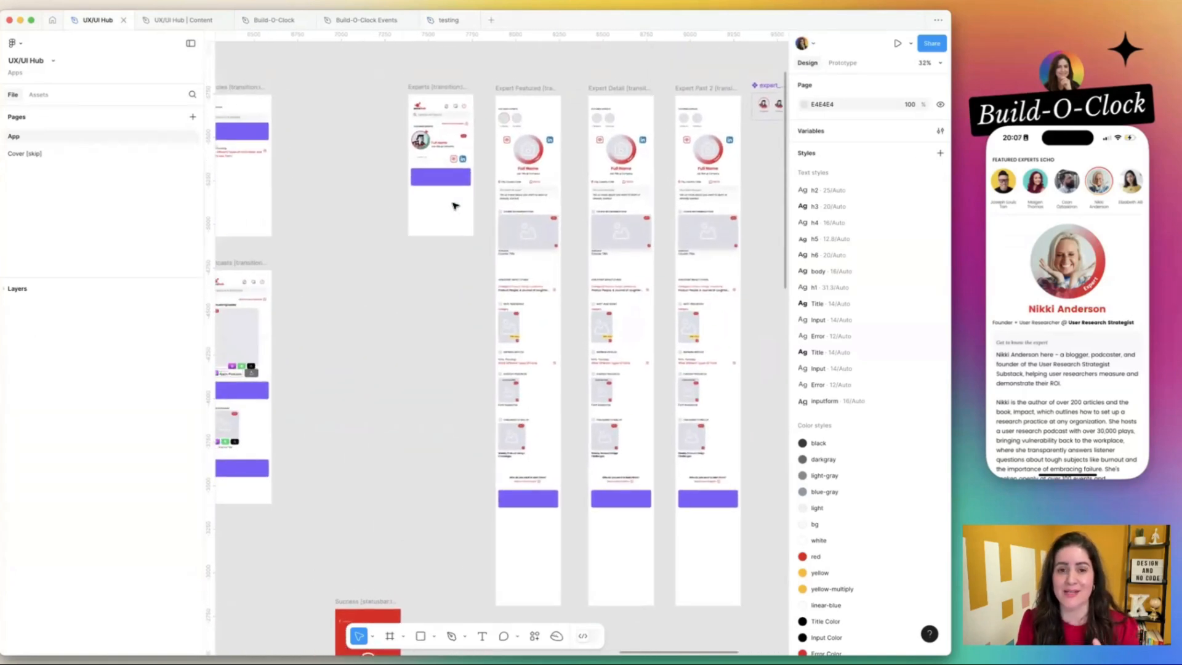
pyautogui.hscroll(3, 454, 206)
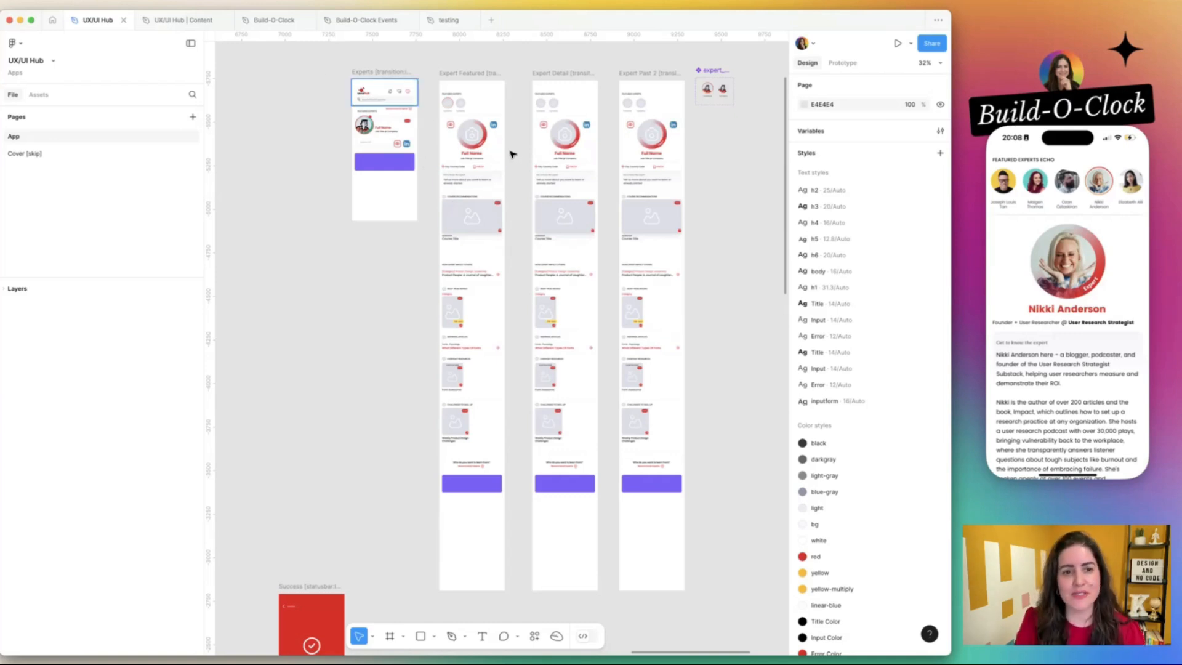
# Show the prototype connections between the expert frames and inspect the second avatar in the Expert Featured frame's experts slider.
pyautogui.click(482, 186)
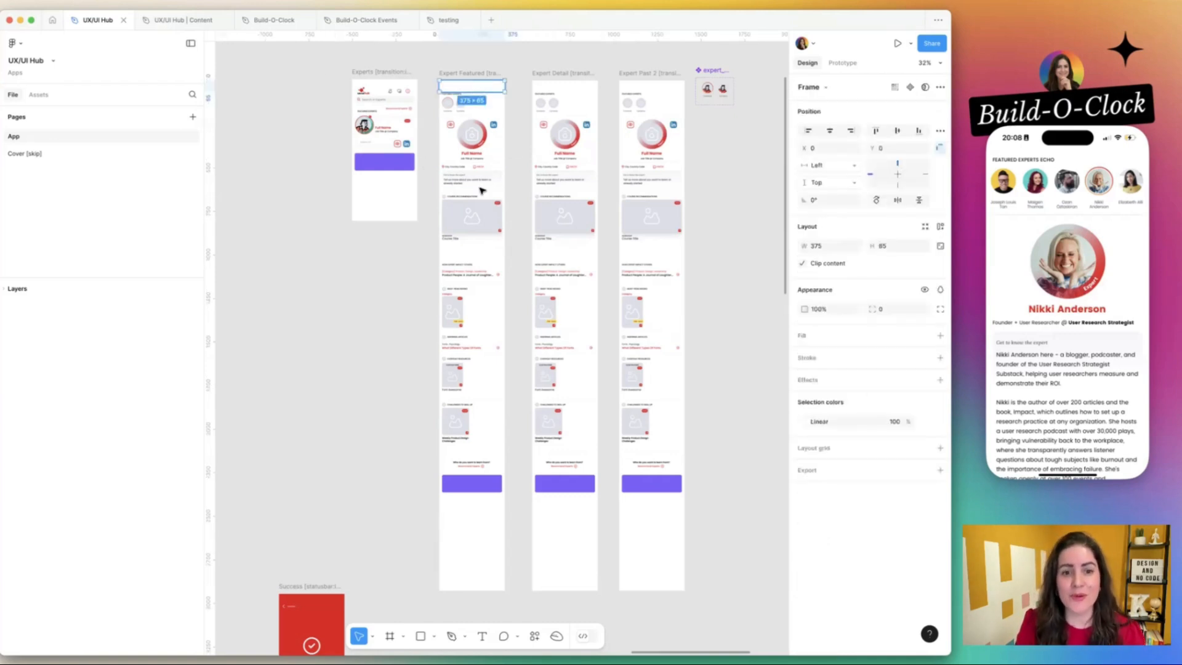
pyautogui.click(736, 158)
pyautogui.click(842, 62)
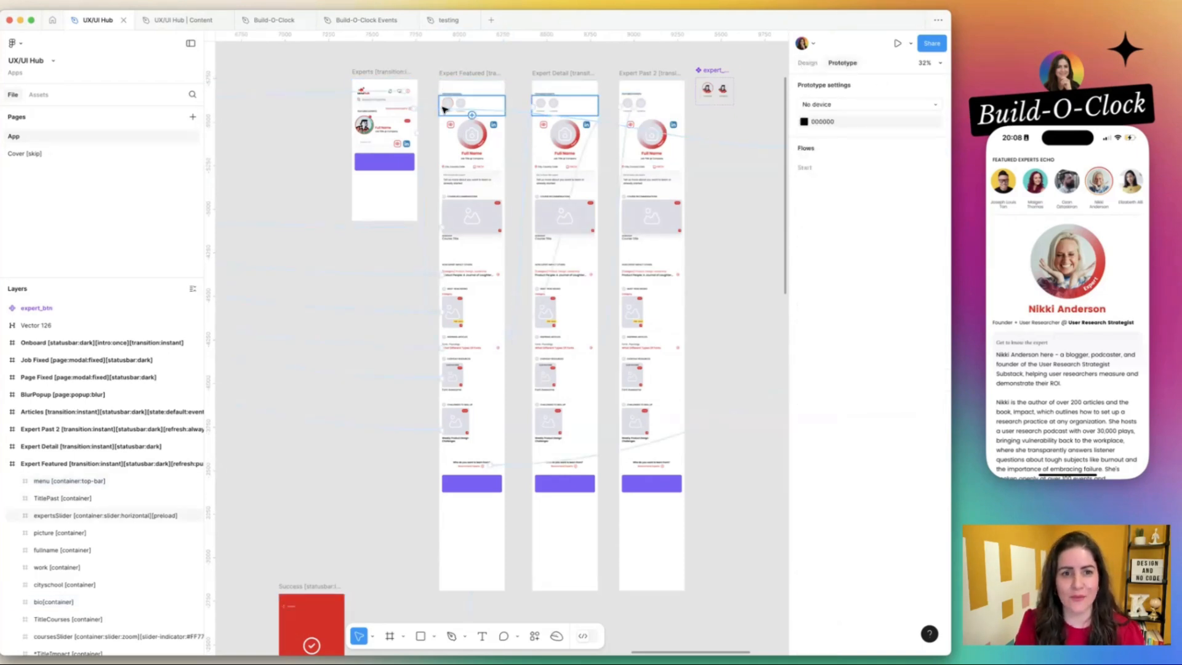
pyautogui.scroll(3, 446, 105)
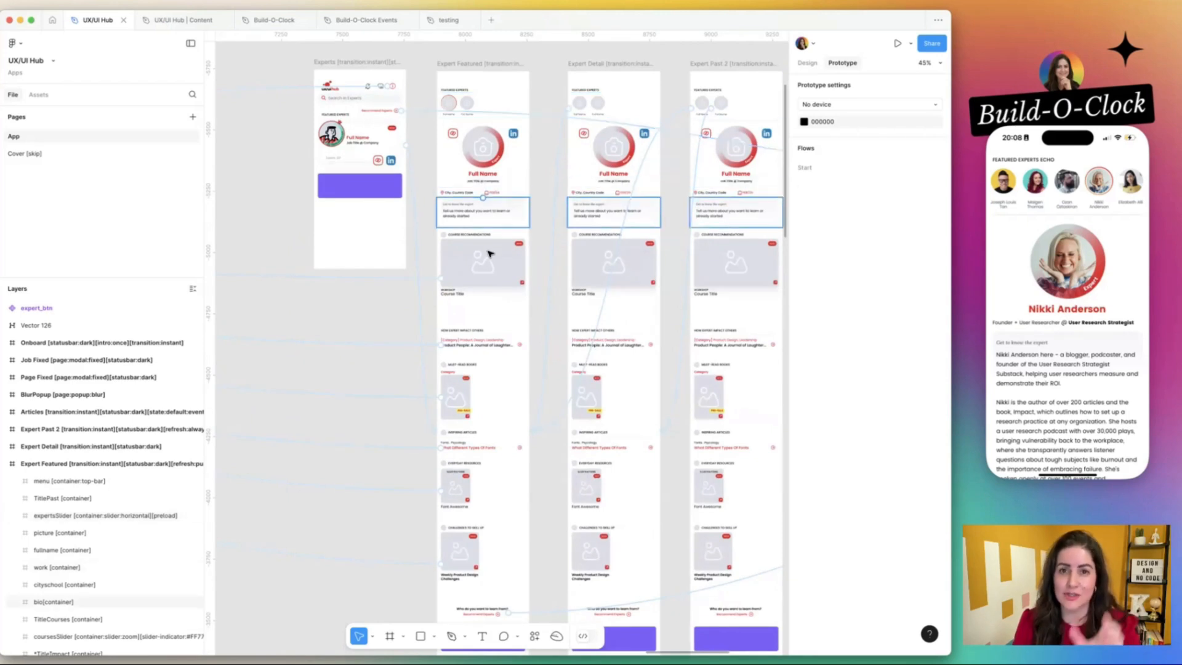
pyautogui.hscroll(2, 488, 250)
pyautogui.doubleClick(431, 89)
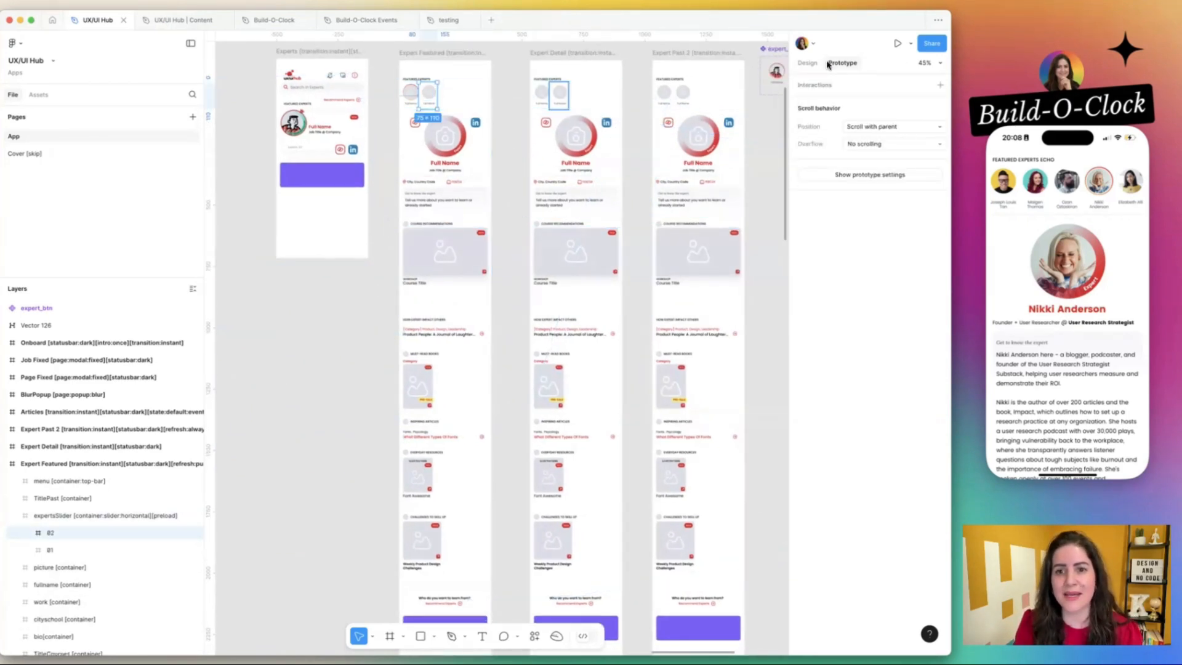
pyautogui.click(524, 165)
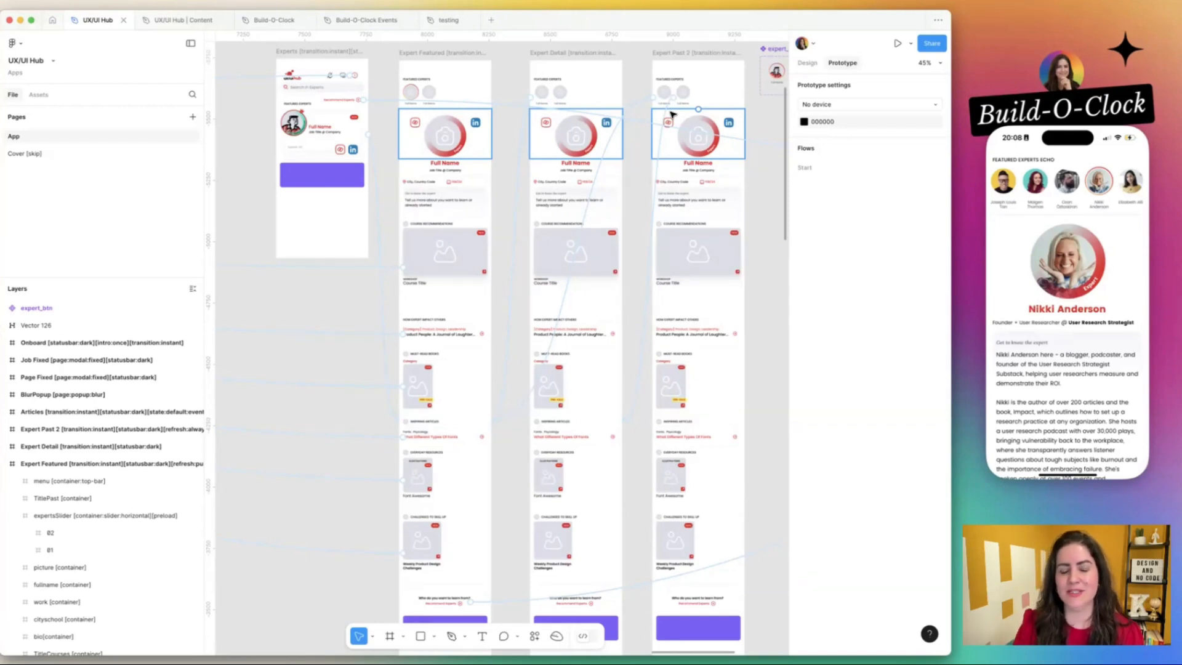
# Inspect the picture, city, date and bio elements of the Expert Featured frame at a readable size.
pyautogui.scroll(3, 486, 153)
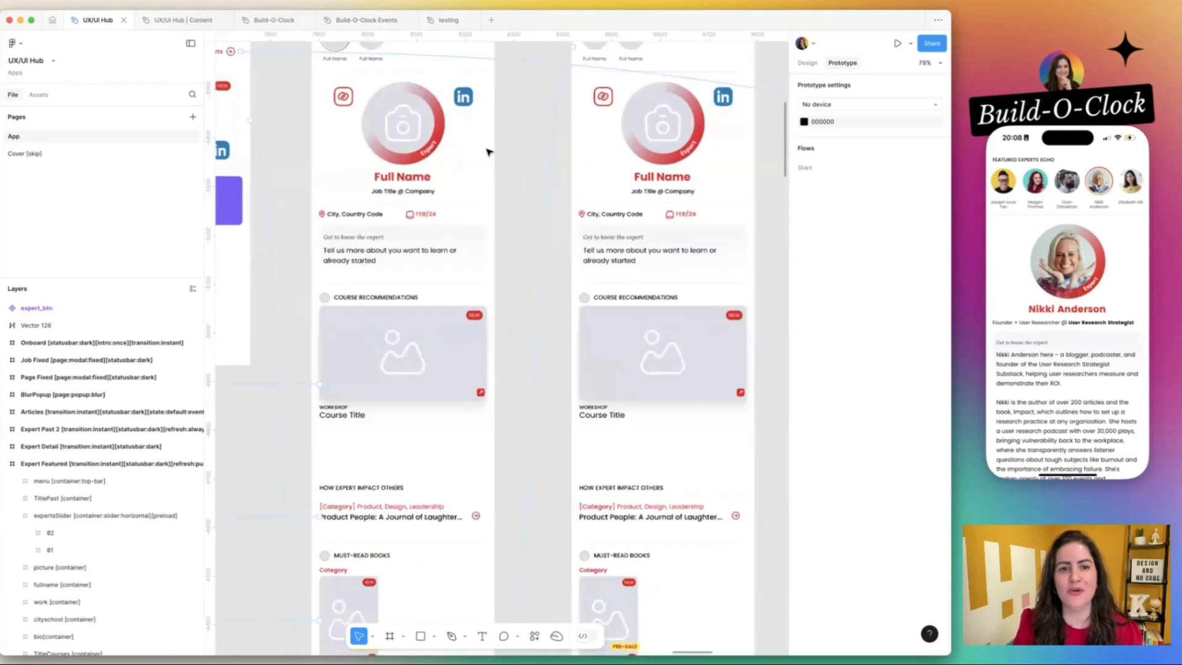
pyautogui.scroll(-3, 486, 153)
pyautogui.hscroll(-3, 499, 152)
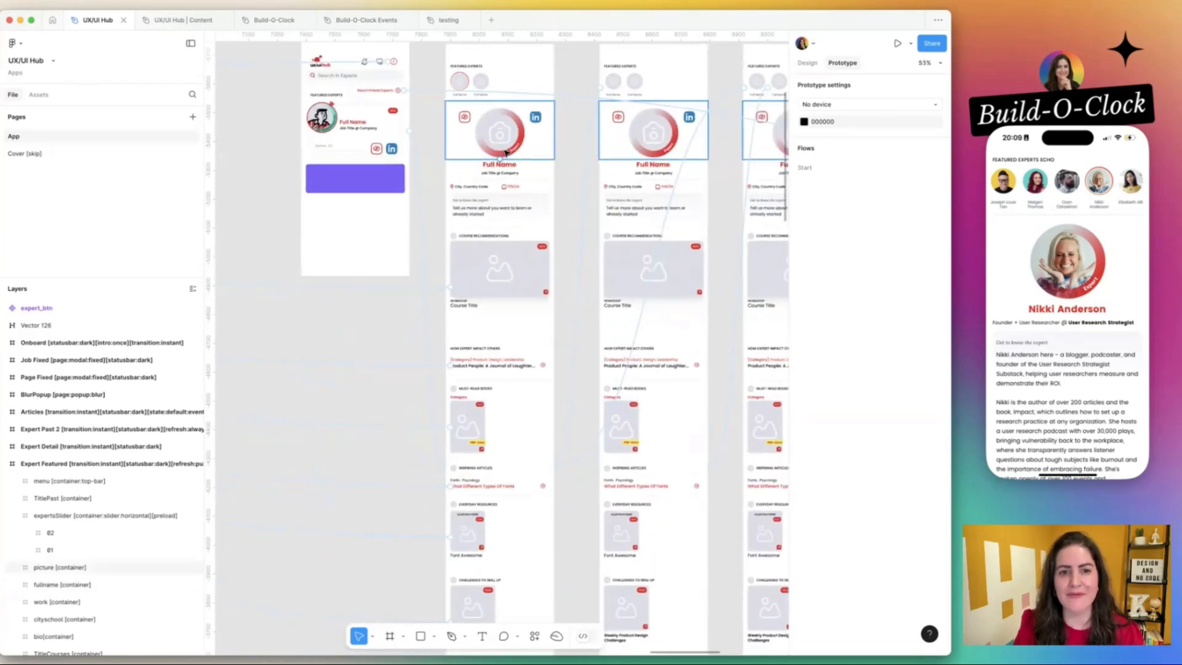
pyautogui.click(505, 152)
pyautogui.scroll(5, 504, 148)
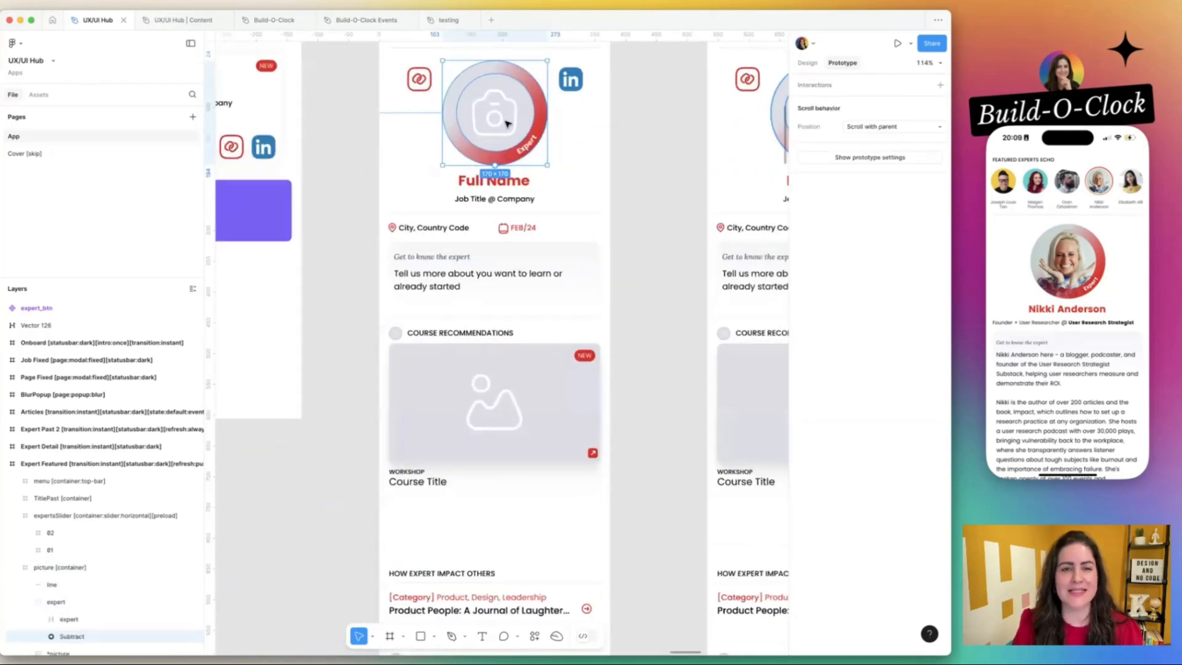
pyautogui.scroll(-3, 483, 148)
pyautogui.click(442, 91)
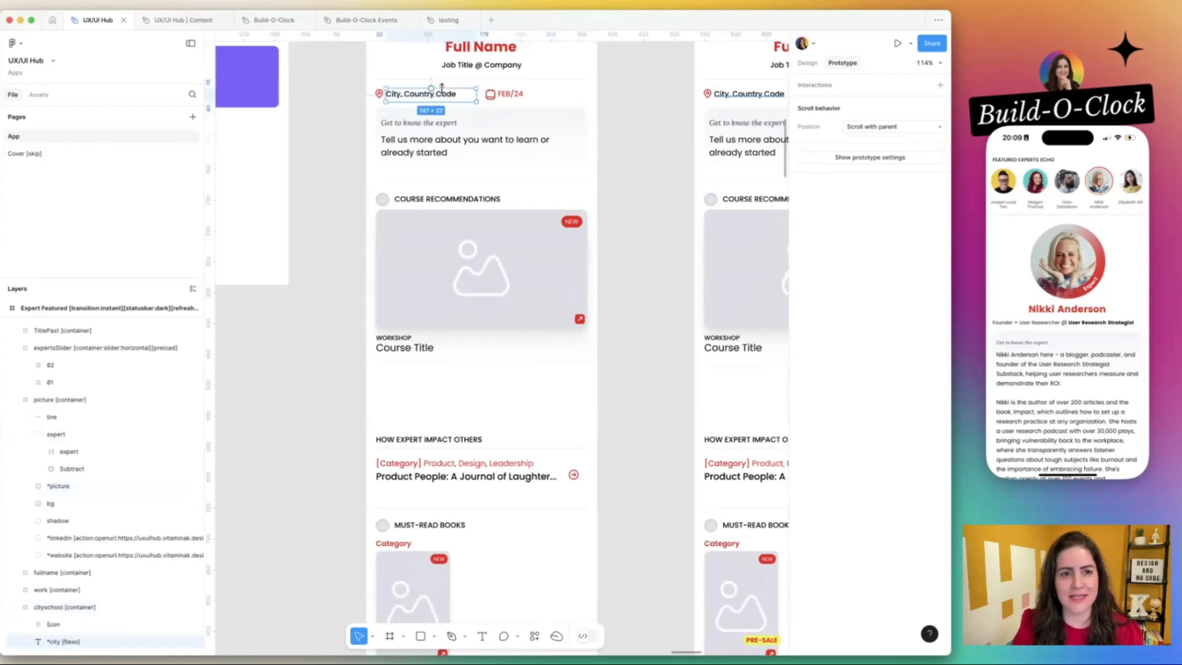
pyautogui.click(504, 97)
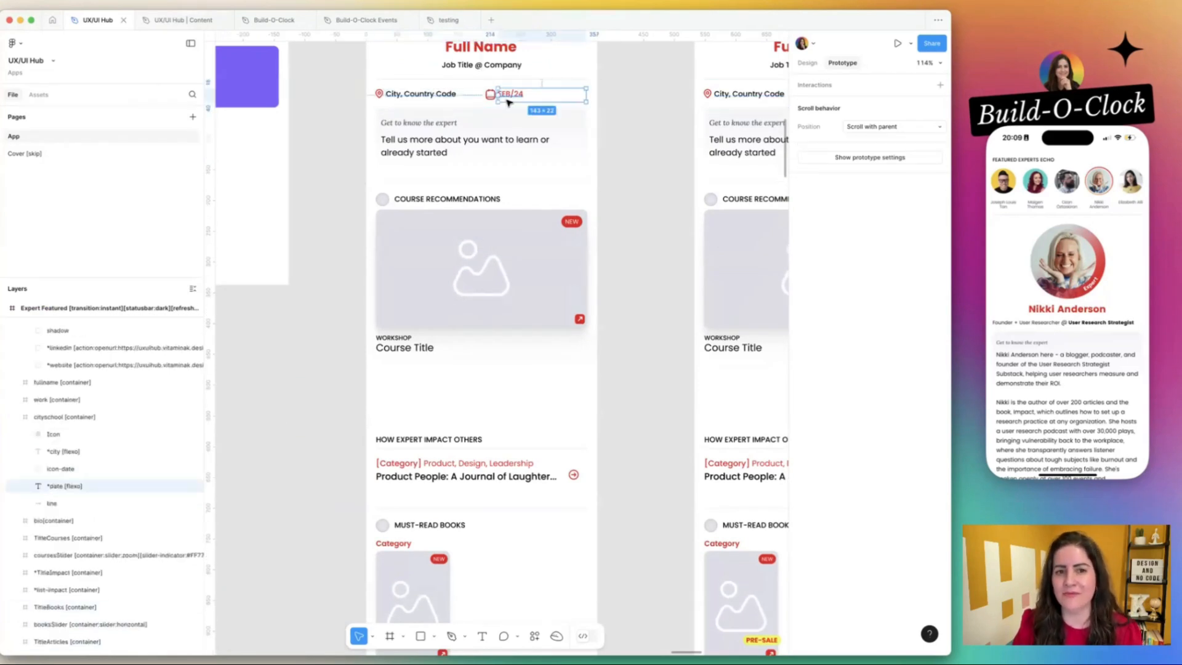
pyautogui.click(460, 144)
# Examine the course recommendations in Expert Featured and compare the bio containers across the three expert frames.
pyautogui.scroll(-1, 459, 143)
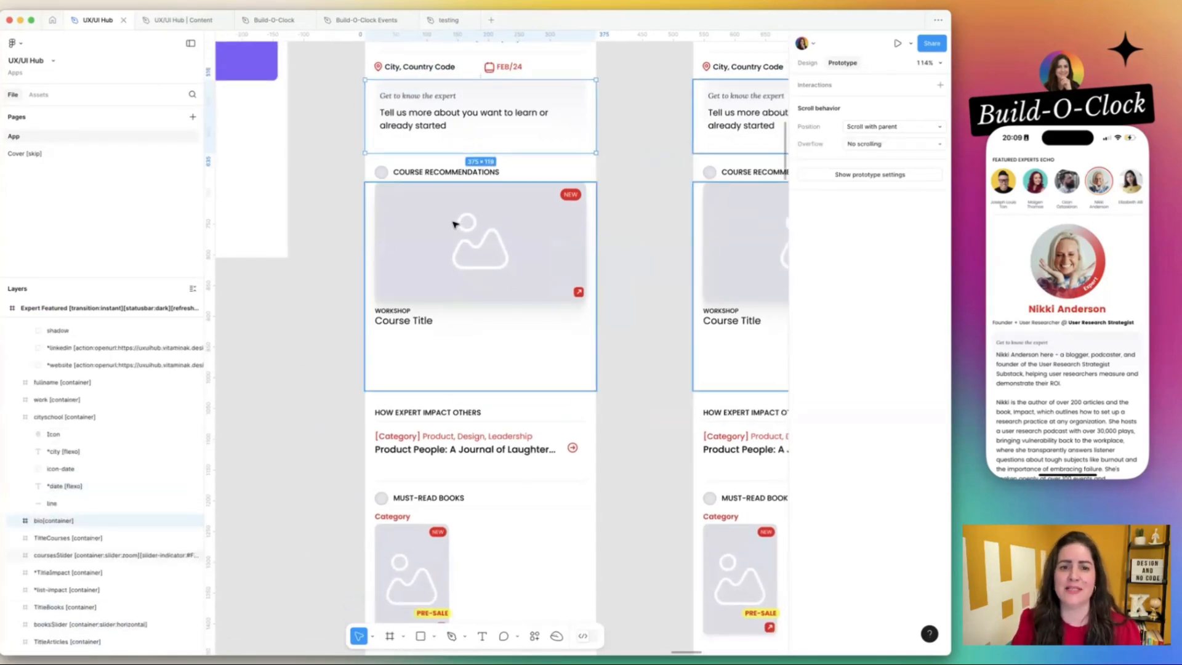
pyautogui.click(477, 221)
pyautogui.scroll(-5, 477, 222)
pyautogui.click(609, 193)
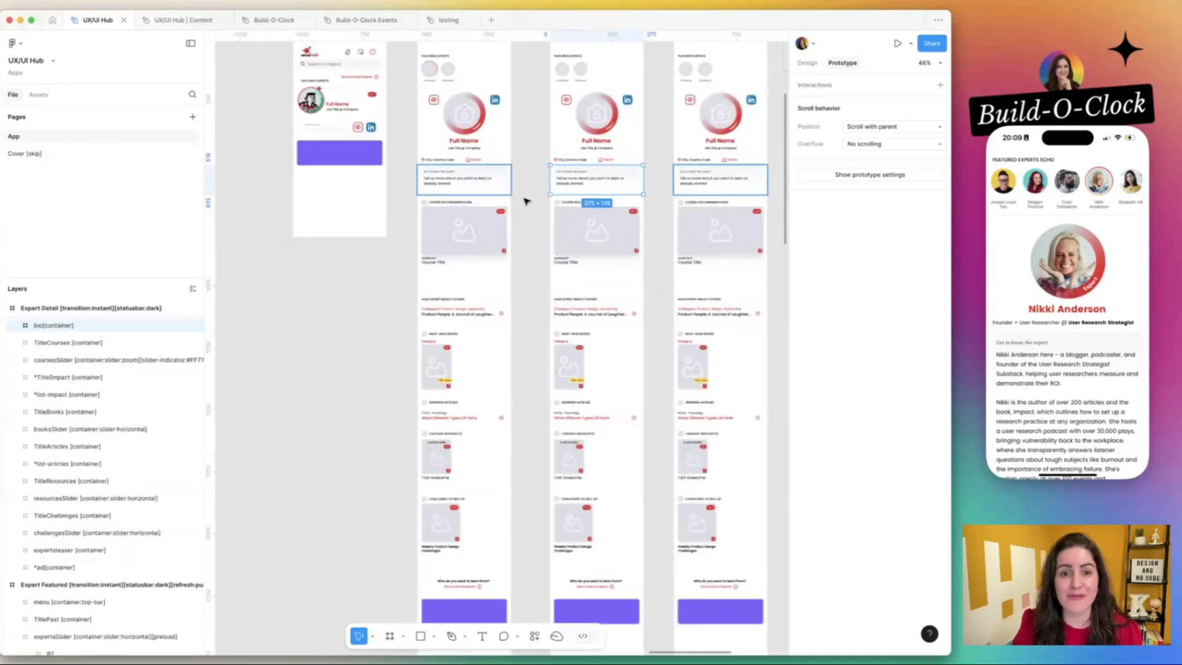
pyautogui.click(525, 200)
pyautogui.scroll(-5, 527, 202)
pyautogui.scroll(3, 527, 201)
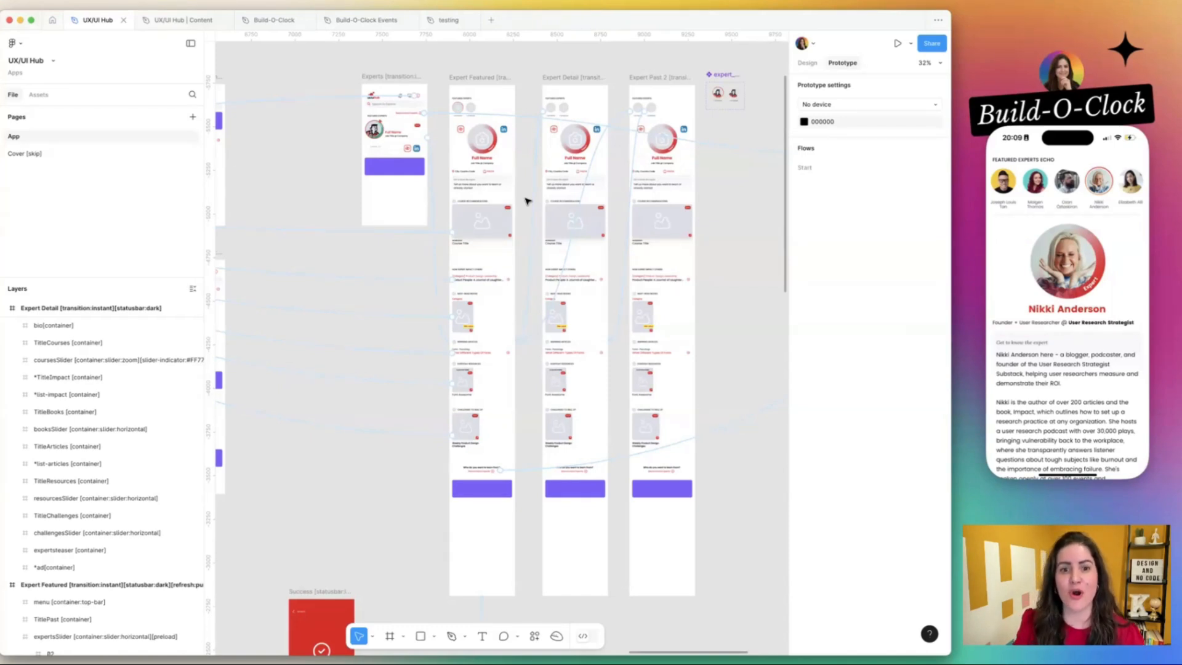
# Examine the app's other screens and their connections, from the full layout to the JobBoard and JobPosts frames.
pyautogui.scroll(-5, 526, 201)
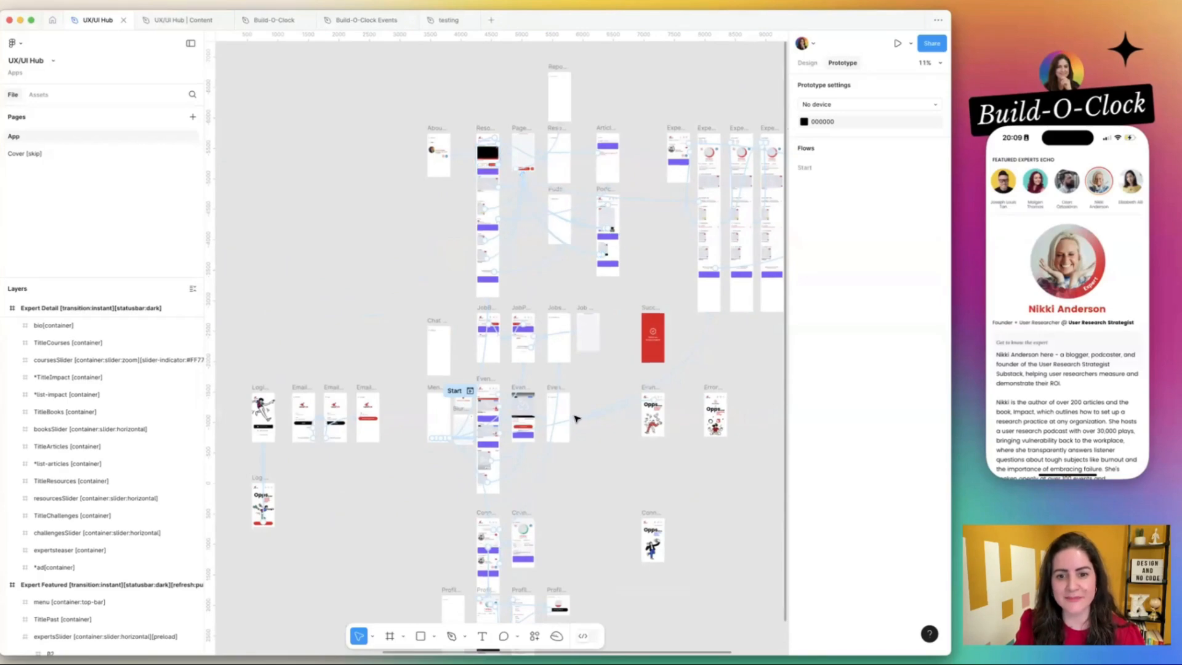
pyautogui.scroll(-5, 570, 244)
pyautogui.scroll(5, 569, 244)
pyautogui.hscroll(2, 569, 244)
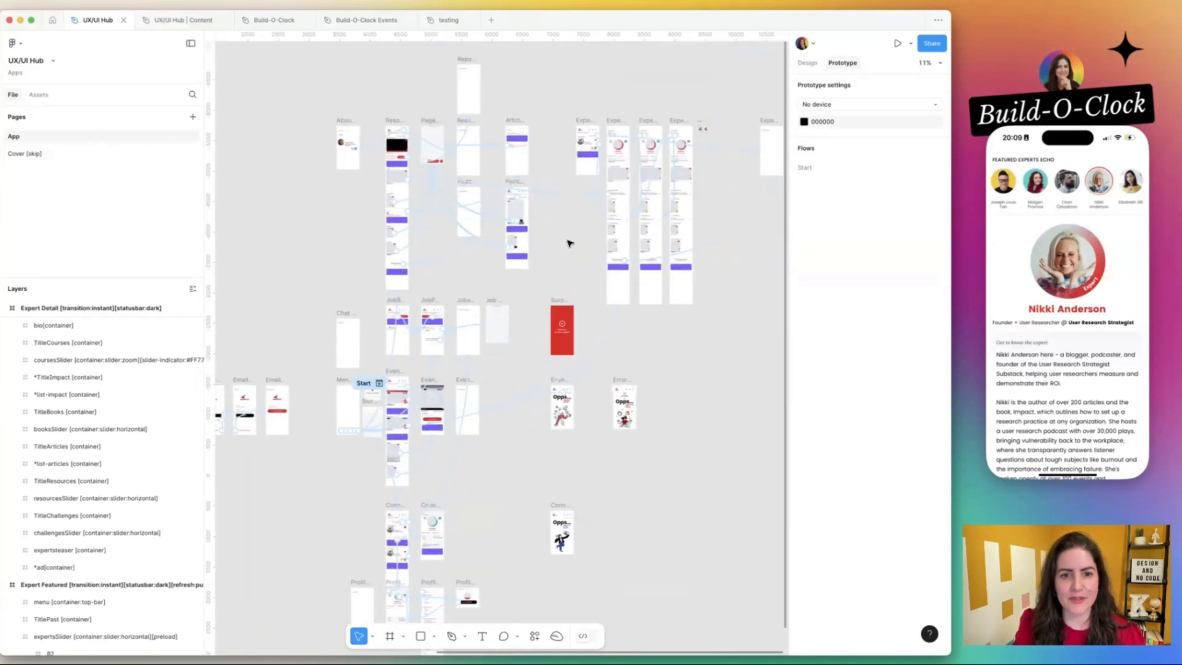
pyautogui.scroll(5, 542, 154)
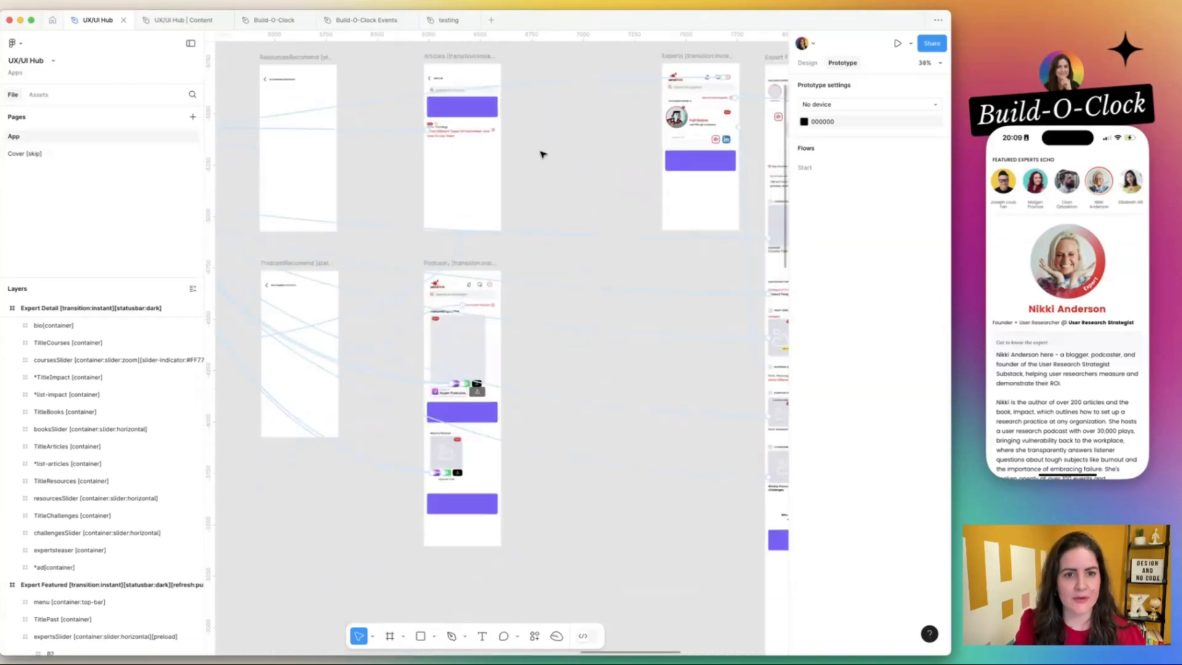
pyautogui.scroll(-3, 542, 153)
pyautogui.hscroll(-4, 541, 154)
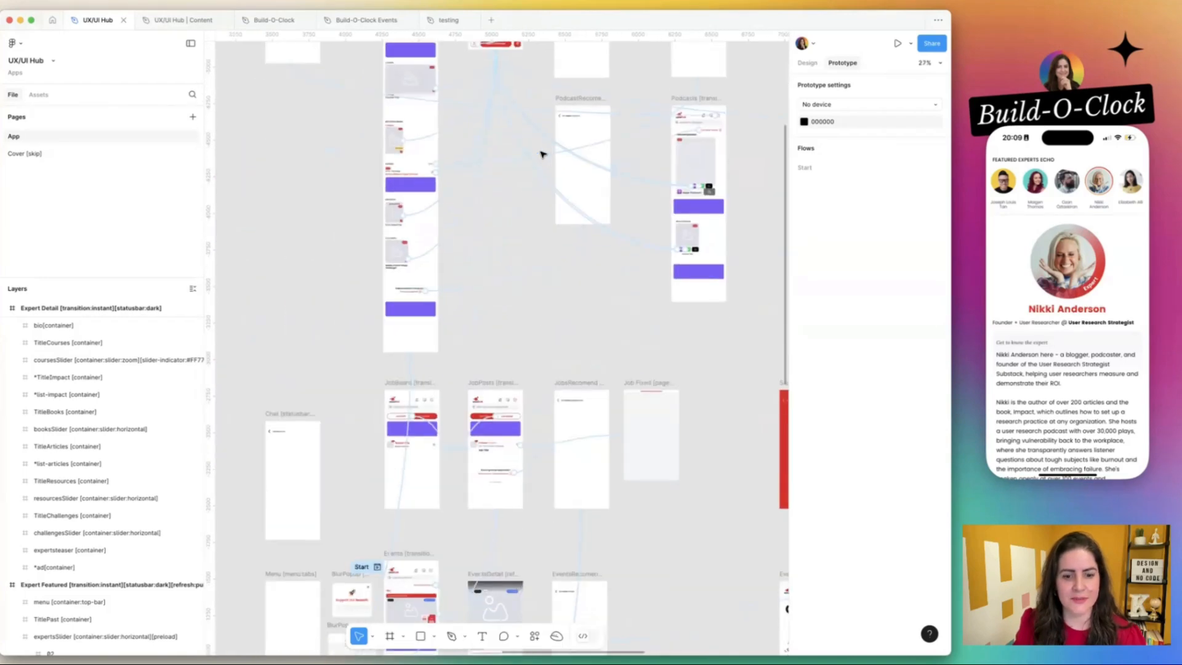
pyautogui.scroll(-2, 541, 154)
pyautogui.scroll(5, 398, 280)
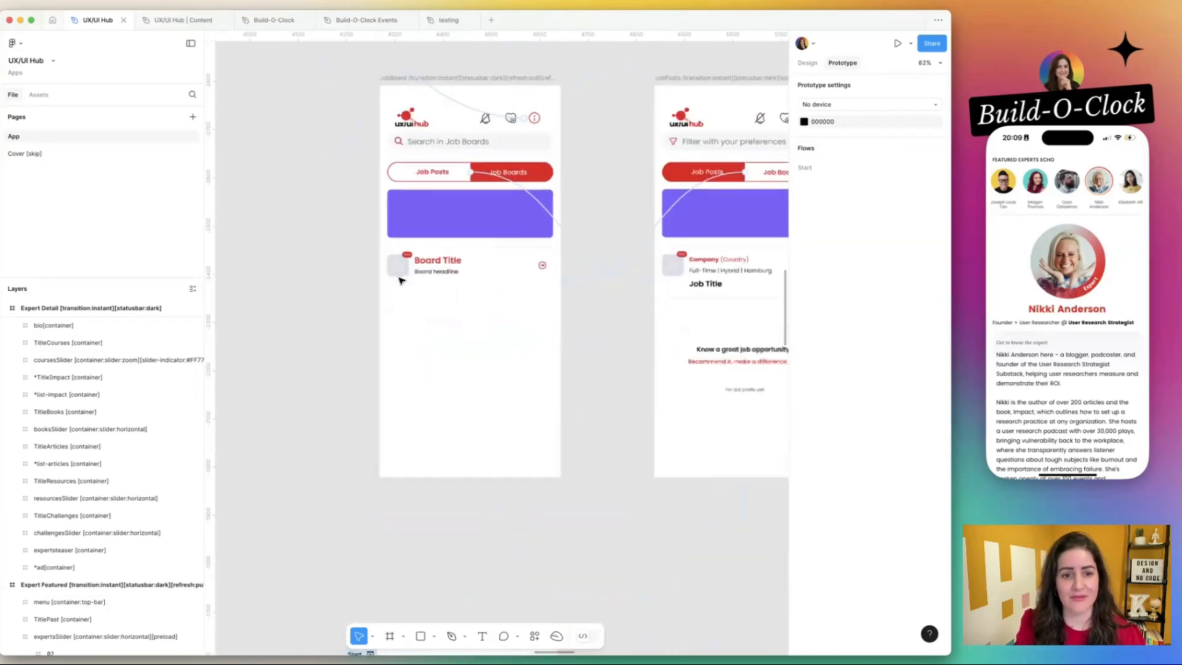
pyautogui.scroll(1, 399, 280)
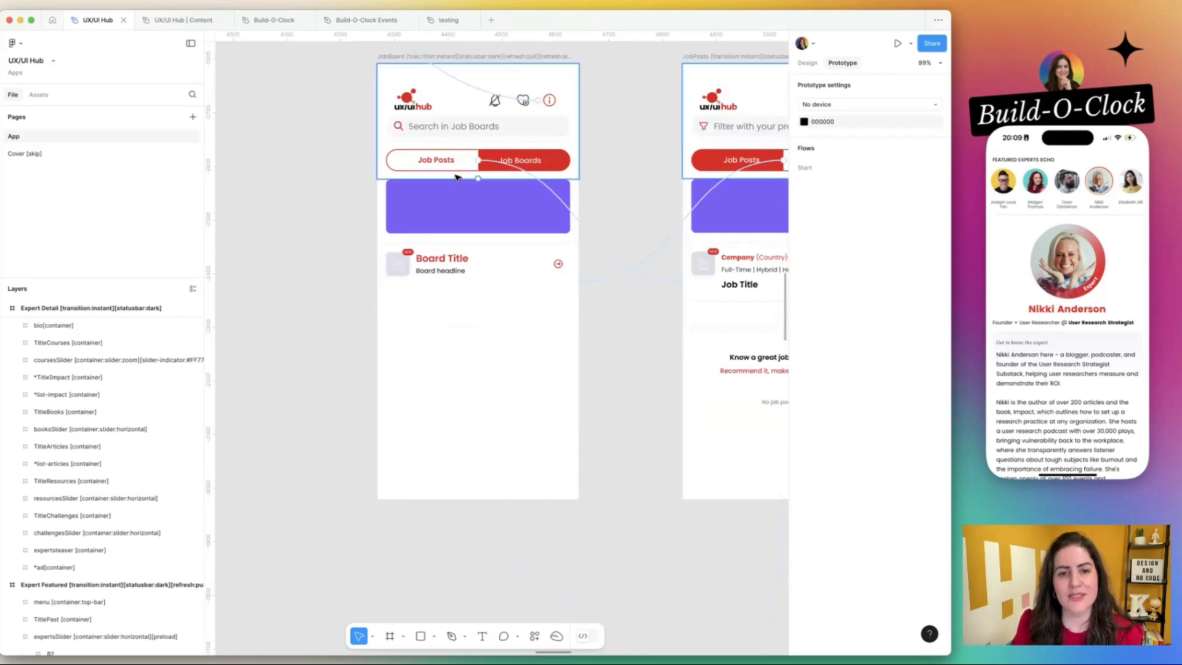
pyautogui.hscroll(2, 583, 159)
pyautogui.hscroll(5, 585, 158)
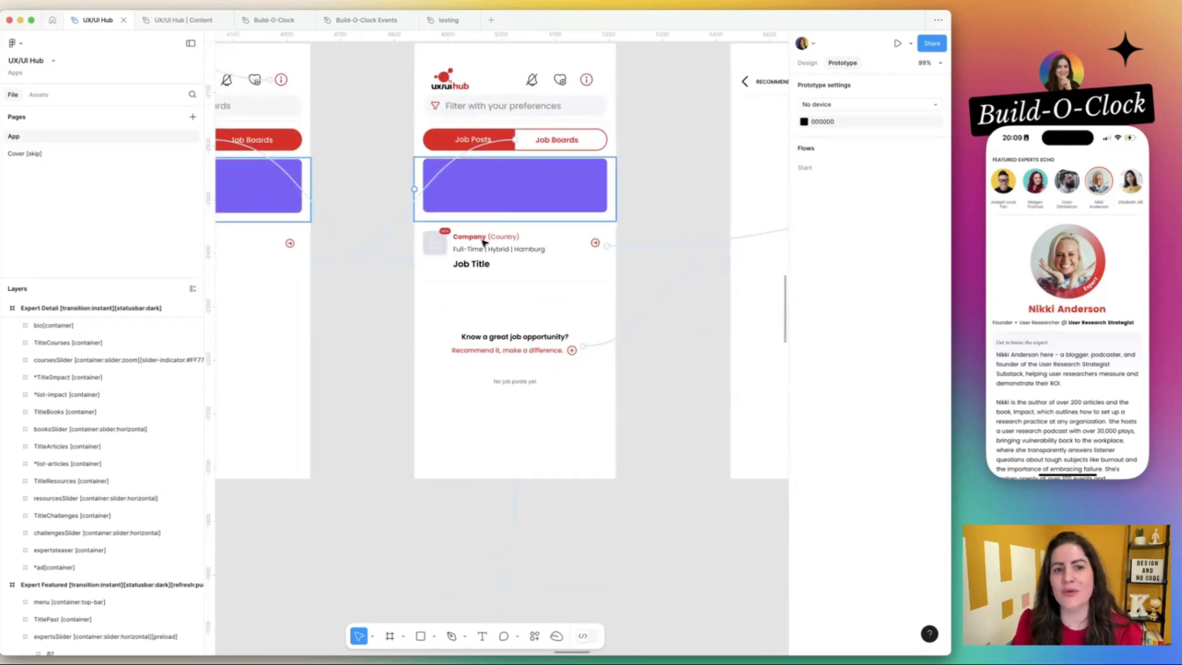
# Inspect the preferences filter field in the JobPosts frame's top bar, then clear the selection.
pyautogui.click(483, 241)
pyautogui.click(488, 102)
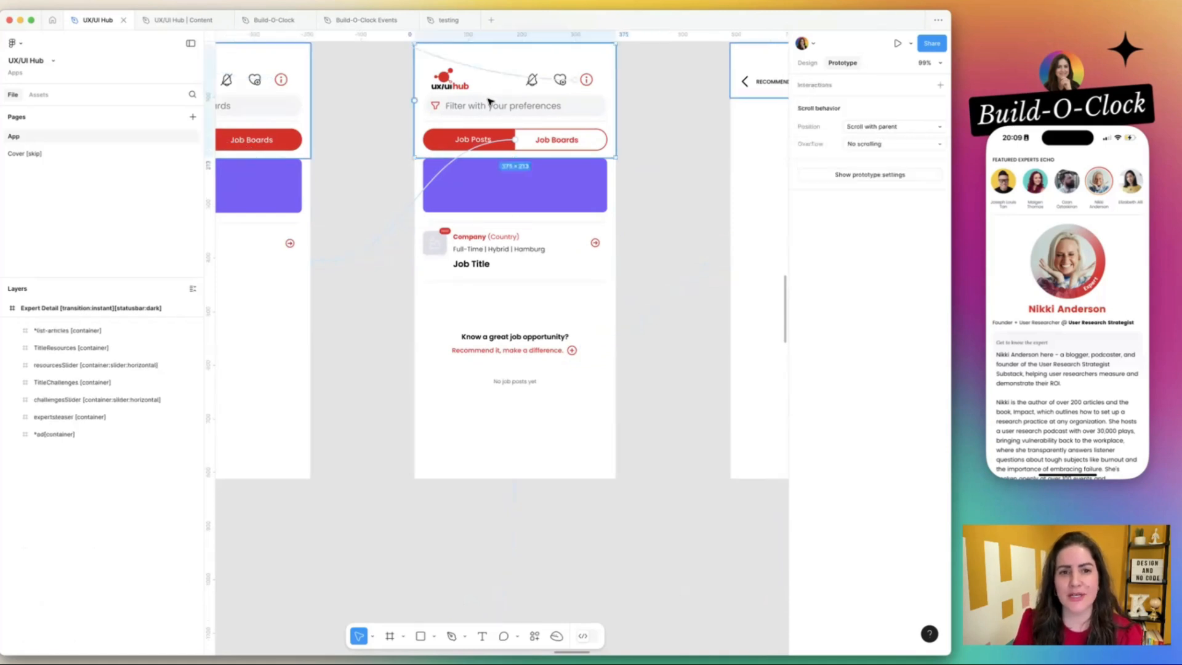
pyautogui.click(488, 100)
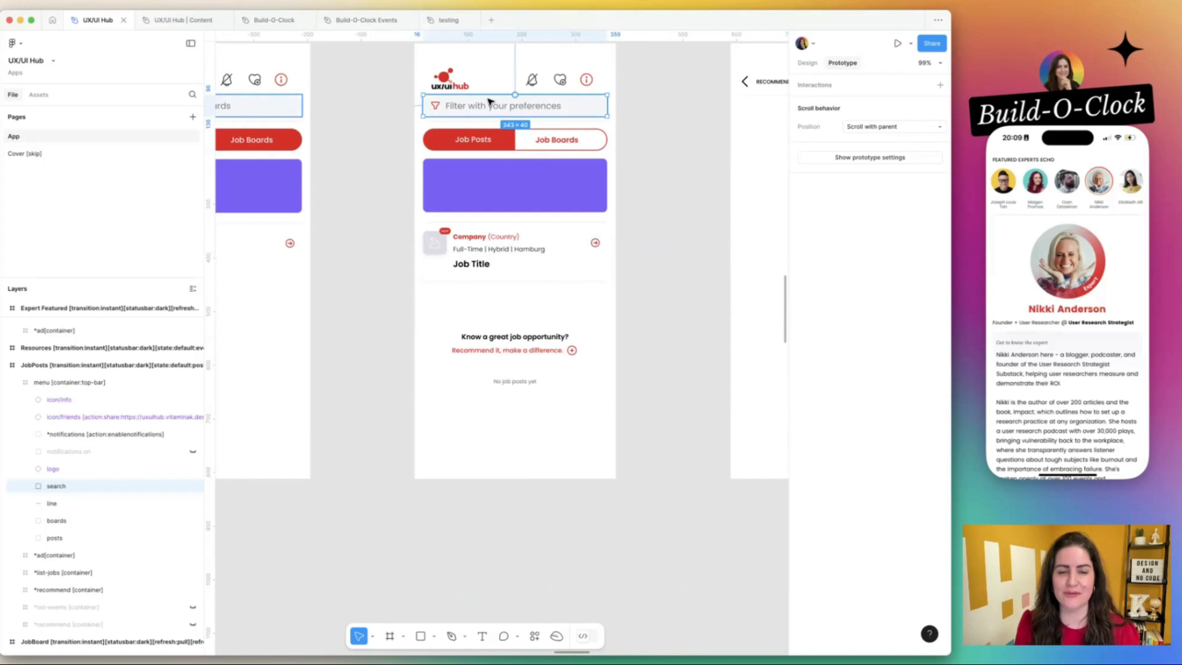
pyautogui.scroll(-5, 489, 100)
pyautogui.click(570, 141)
# Review the overall screen layout and return to the Experts and expert detail frames.
pyautogui.scroll(2, 571, 142)
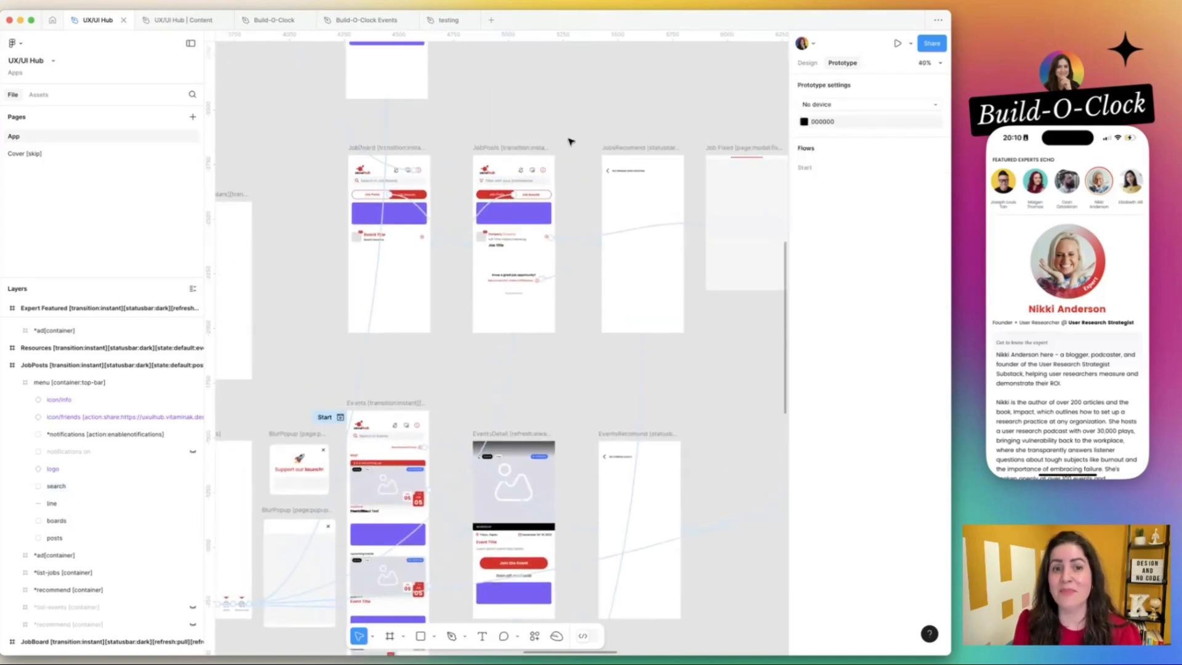
pyautogui.scroll(1, 570, 141)
pyautogui.scroll(-6, 569, 141)
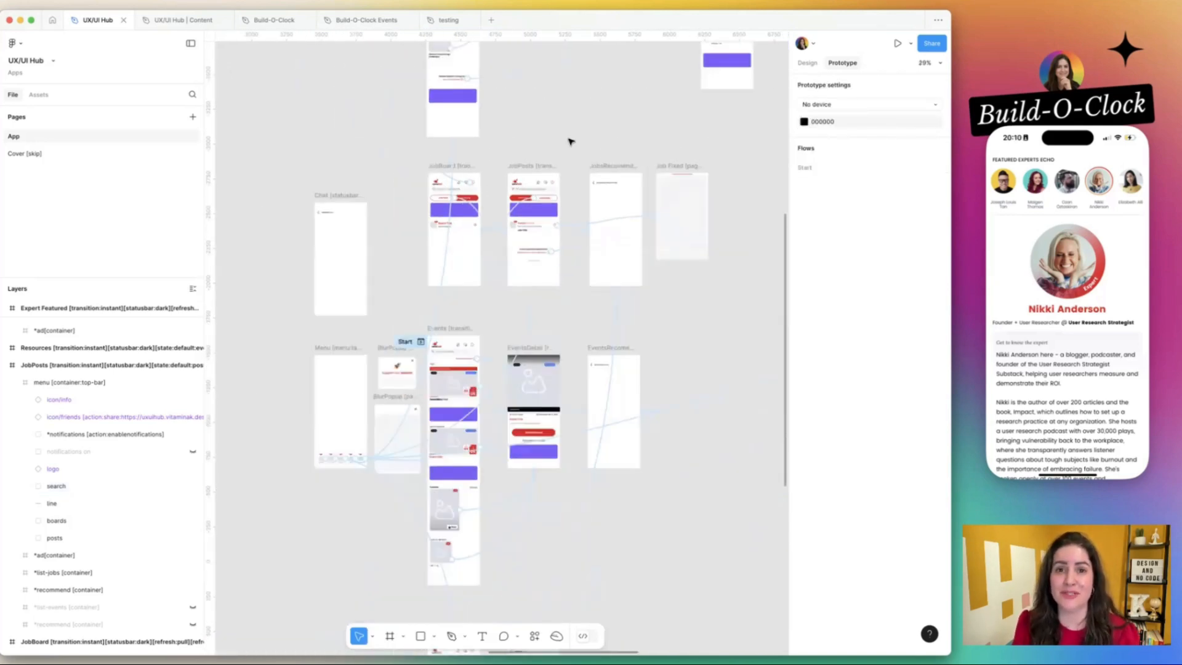
pyautogui.scroll(5, 593, 166)
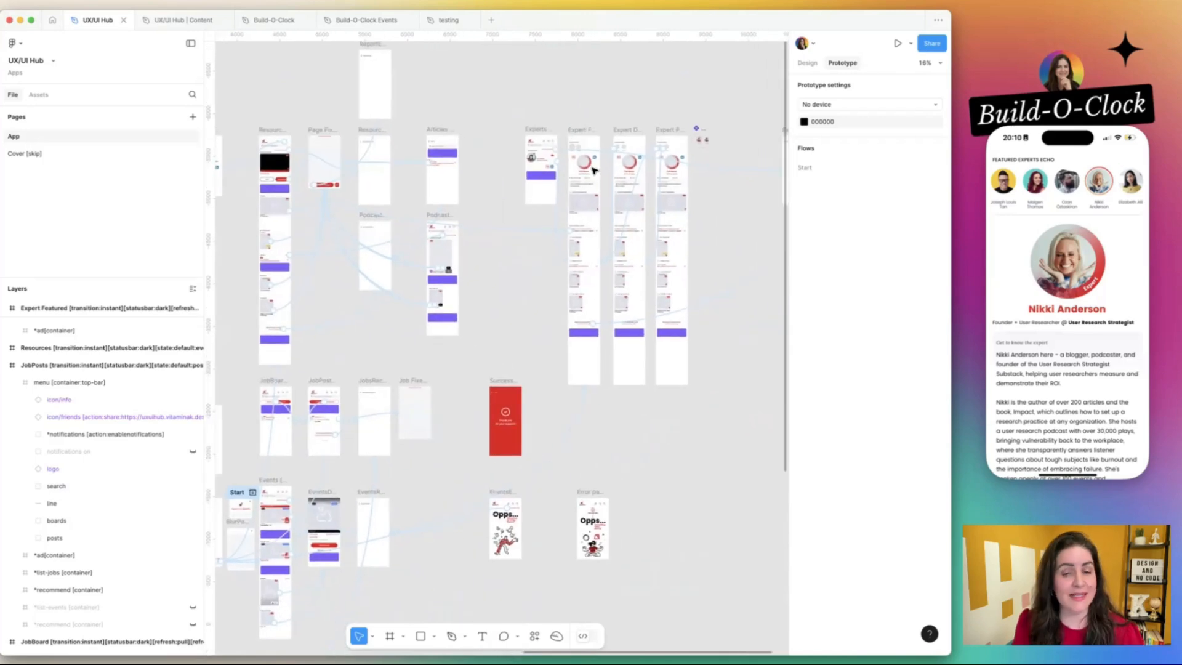
pyautogui.scroll(-2, 593, 170)
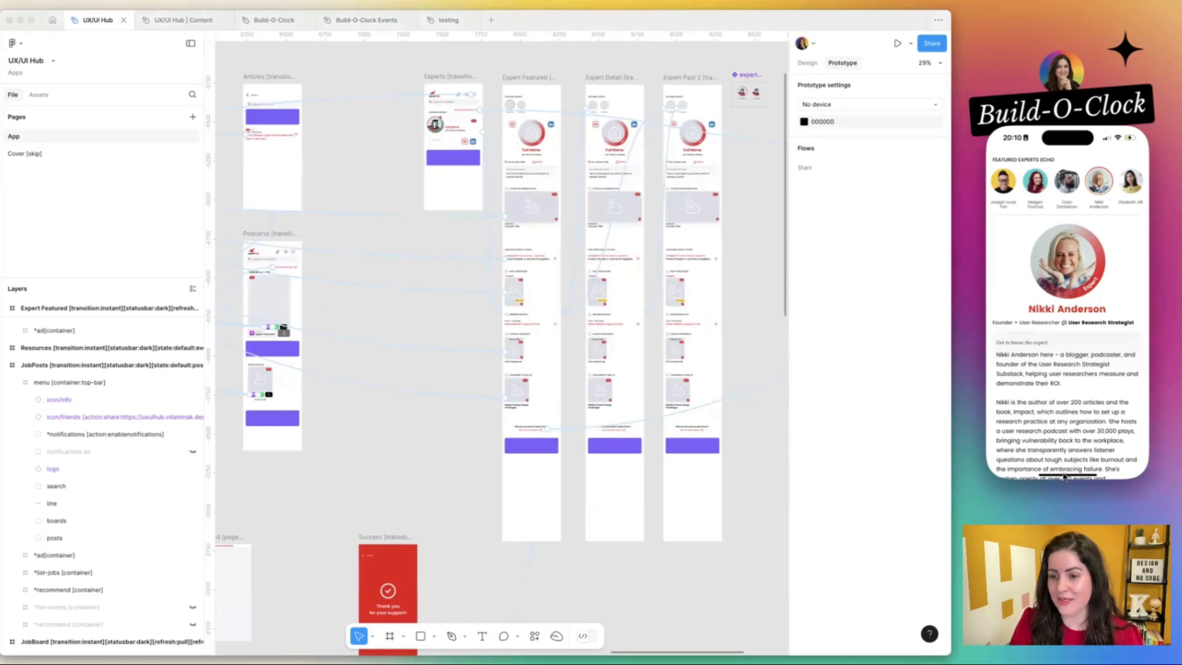
# Leave the preview on the phone, open the UX/UI Hub app and go to its Experts section.
pyautogui.click(1063, 476)
pyautogui.click(1032, 386)
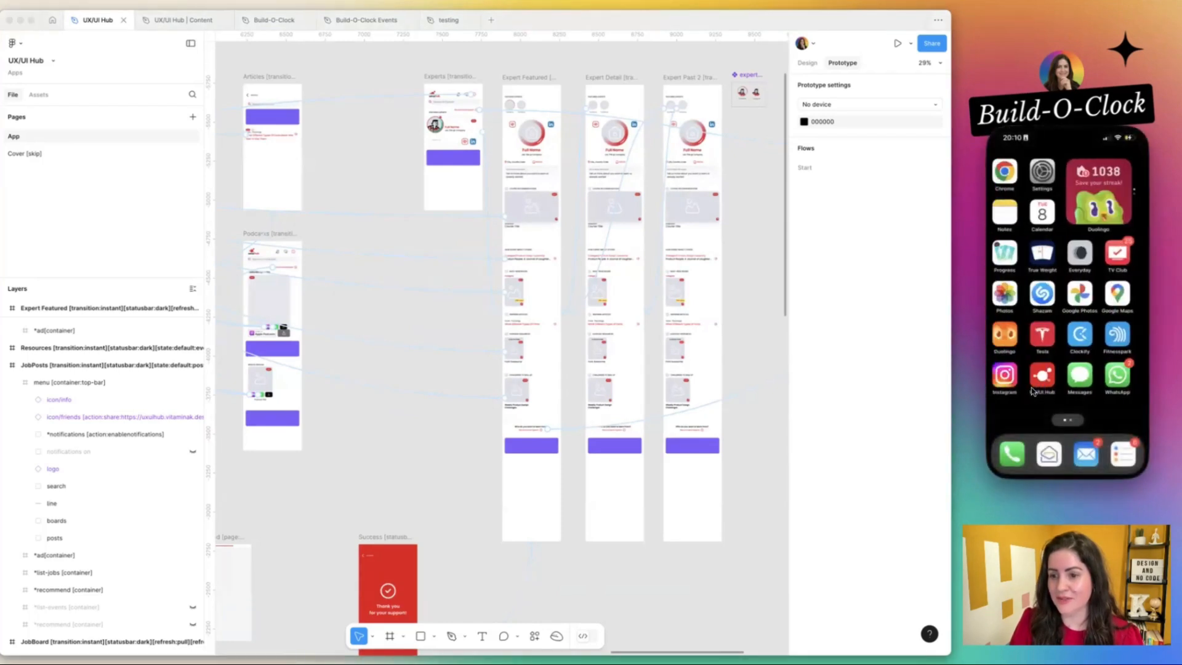
pyautogui.click(1033, 386)
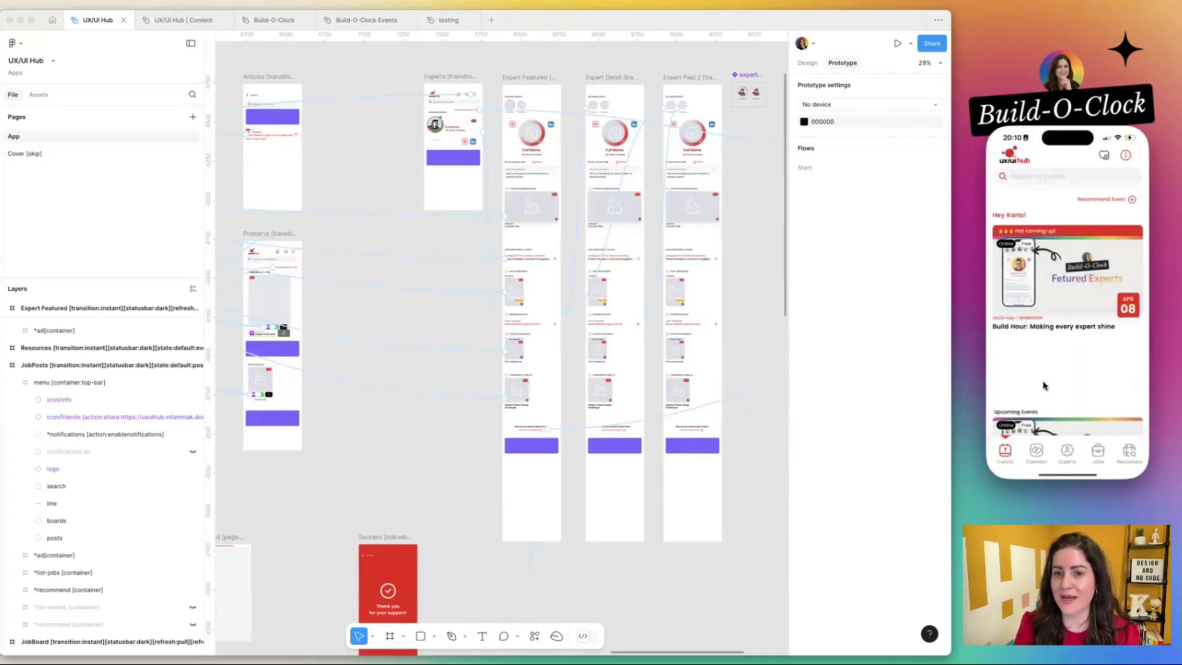
pyautogui.click(1067, 454)
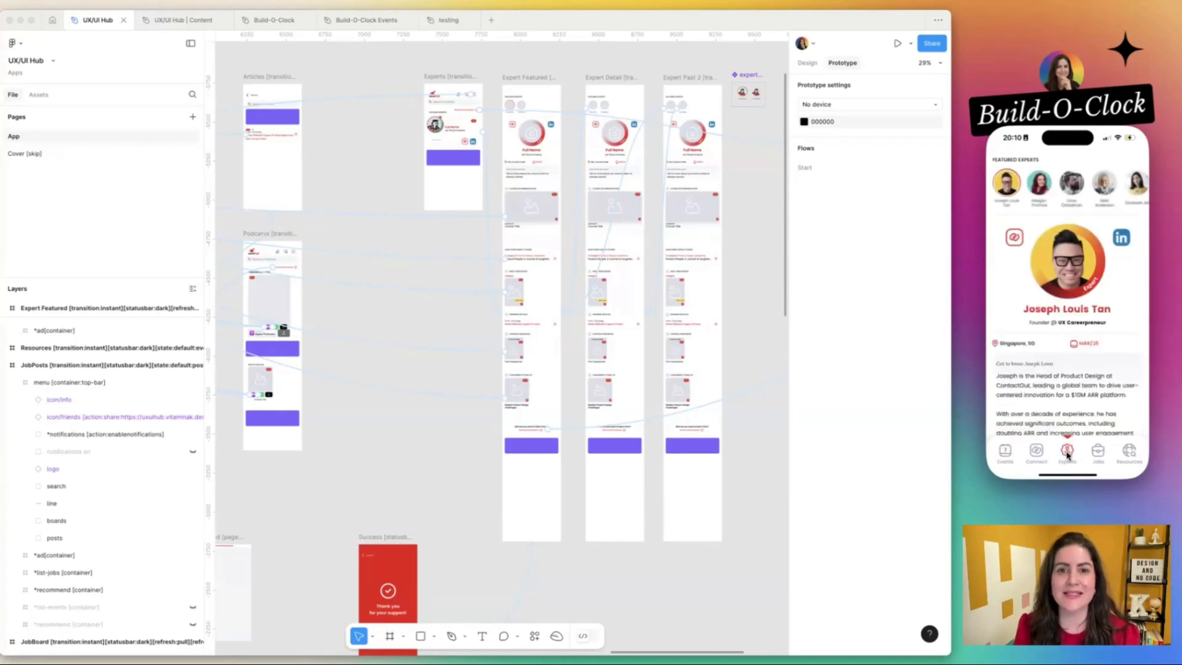
# Switch between several featured experts in the phone app's slider and return to the first expert.
pyautogui.click(1041, 185)
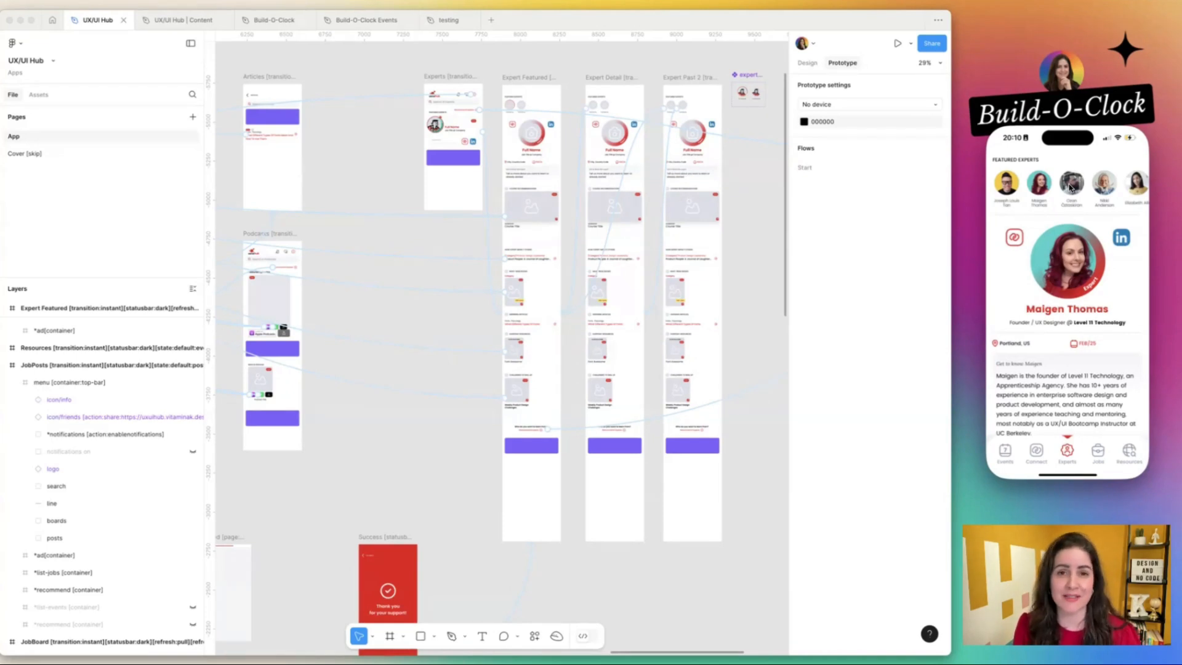
pyautogui.click(1070, 187)
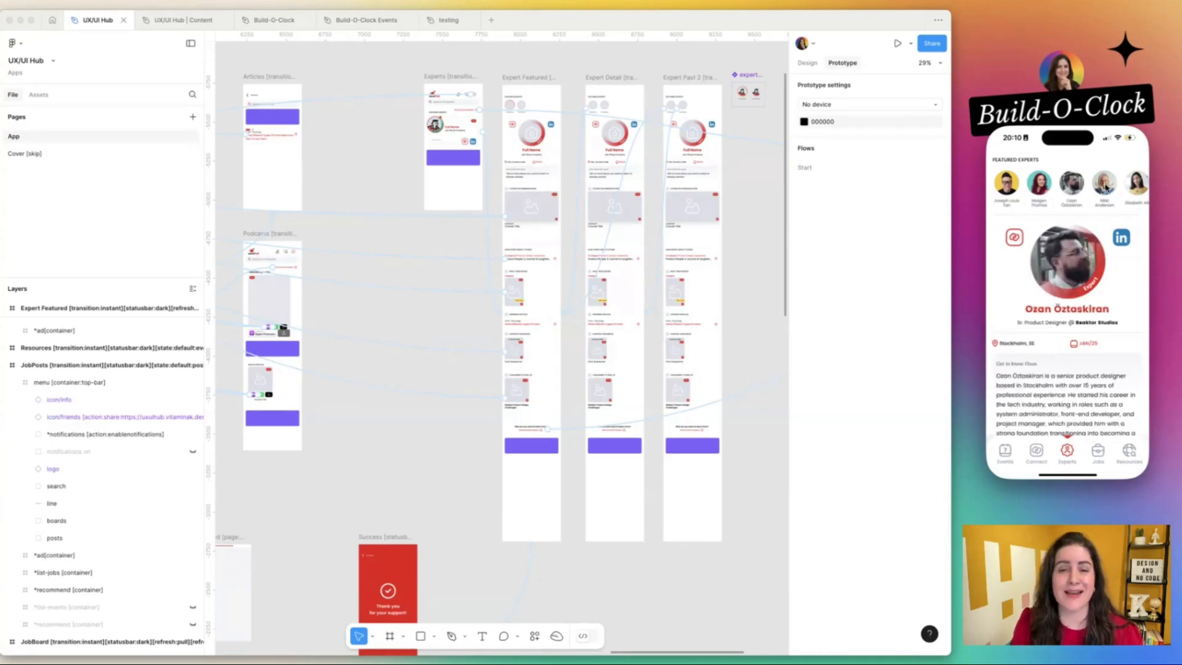
pyautogui.click(1012, 184)
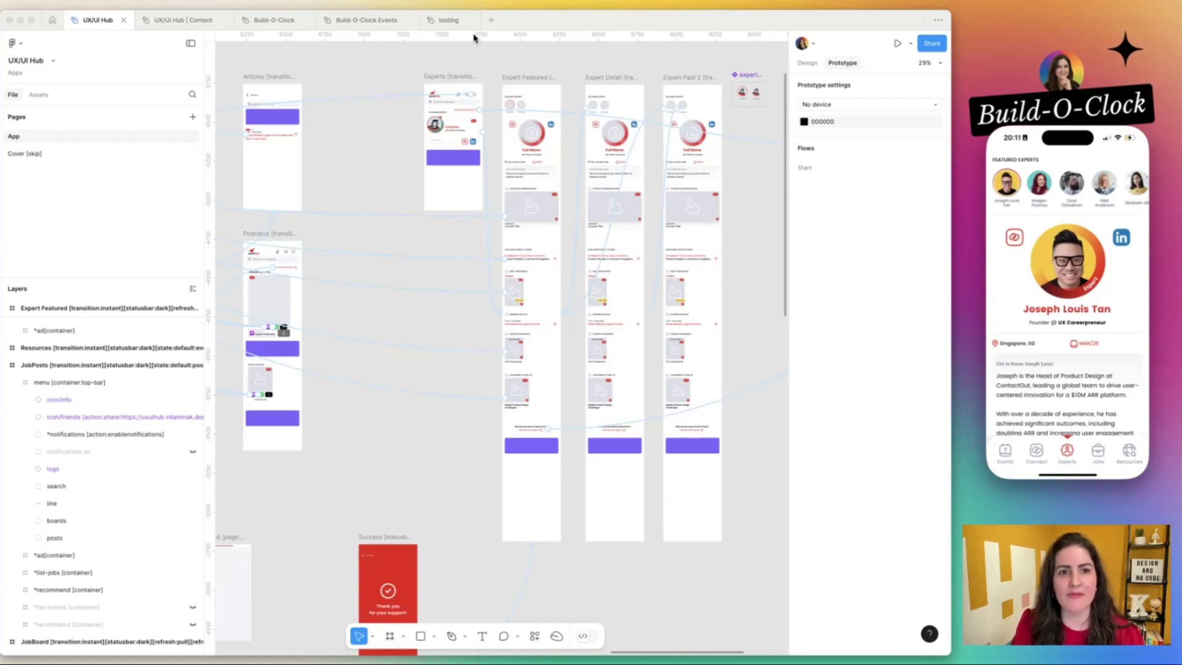
# Switch to the testing file and examine its Expert Detail frame linked from VERSION A.
pyautogui.click(453, 24)
pyautogui.click(748, 185)
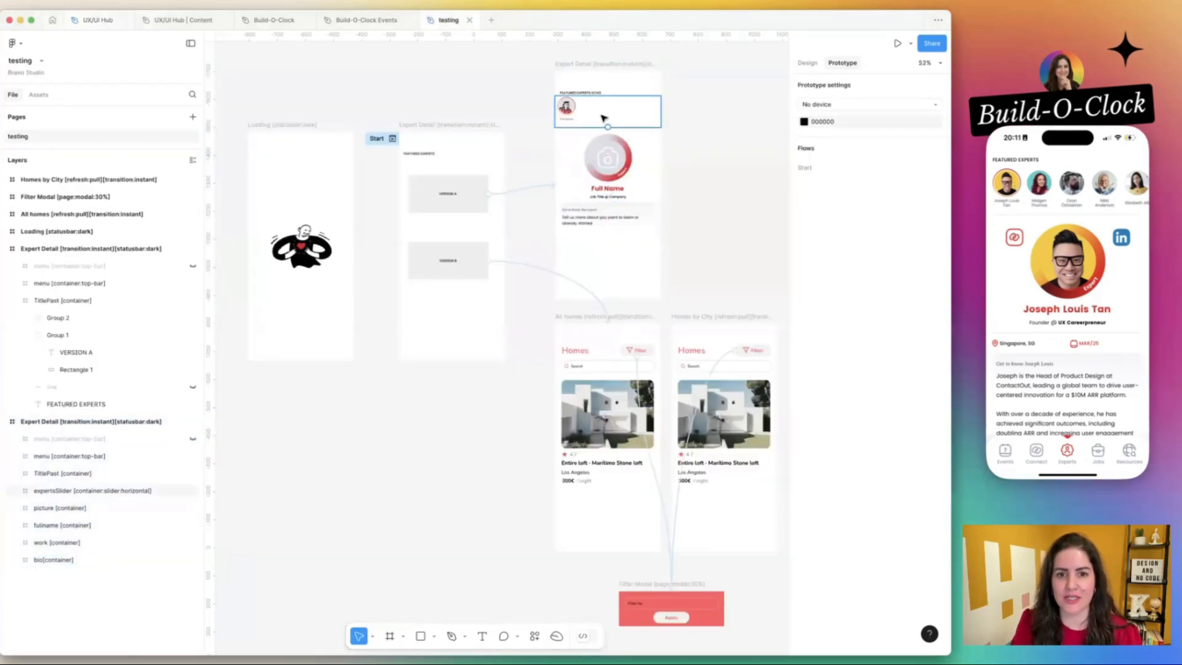
pyautogui.scroll(5, 601, 117)
pyautogui.scroll(1, 602, 117)
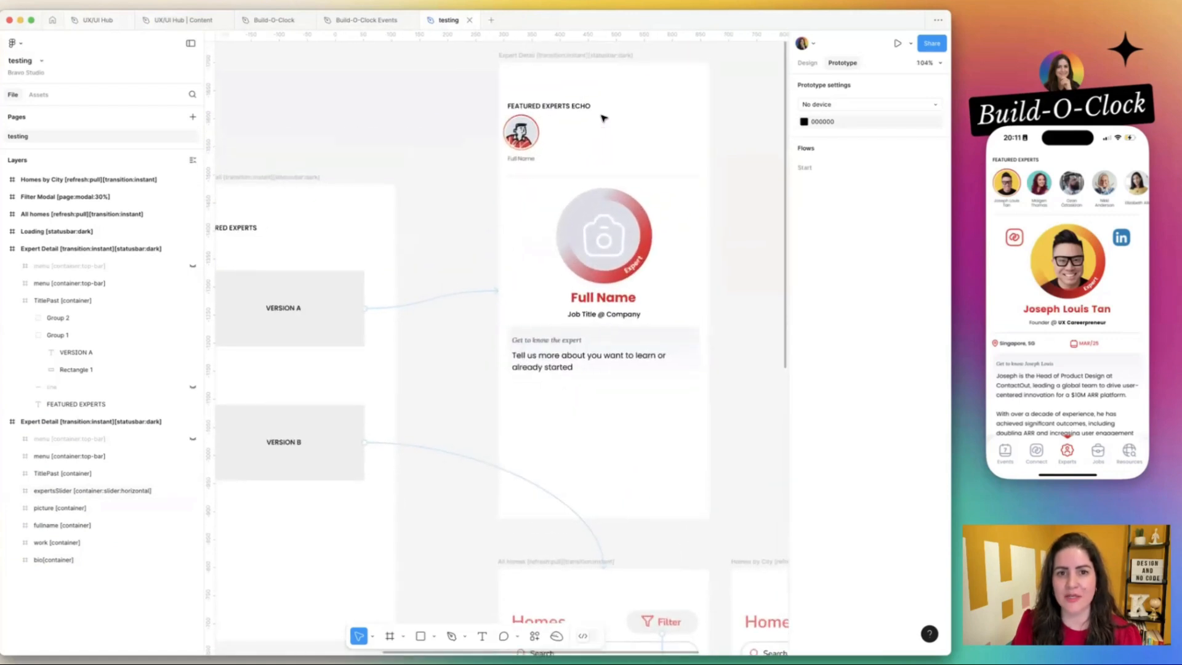
pyautogui.click(571, 56)
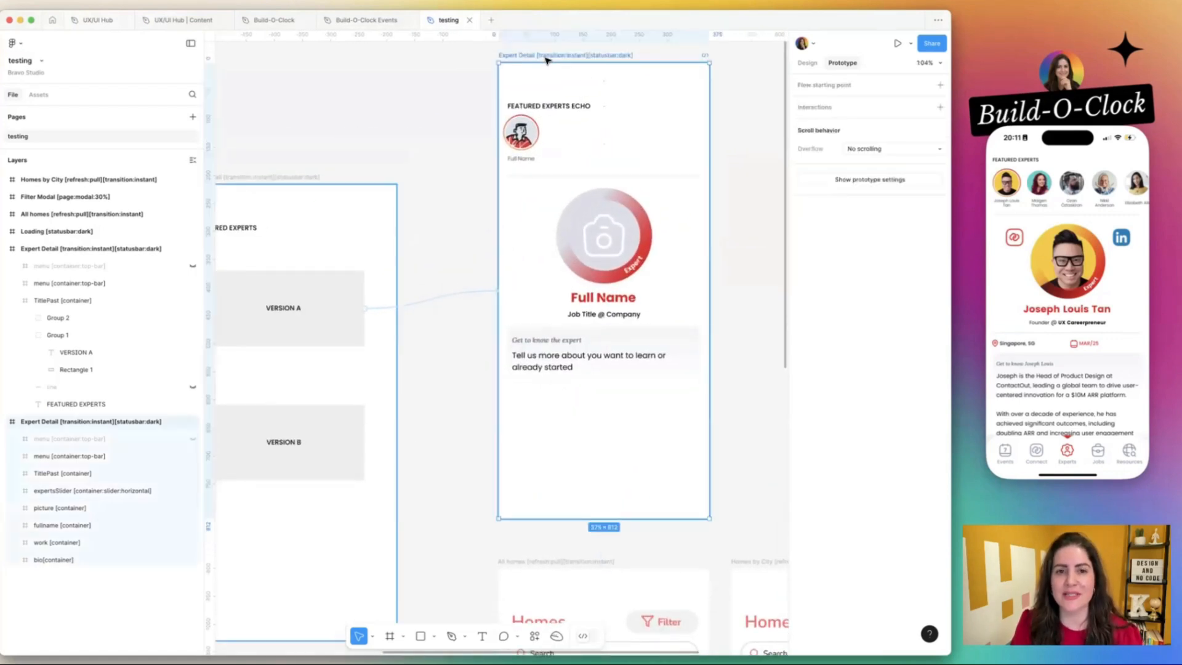
pyautogui.scroll(-5, 578, 94)
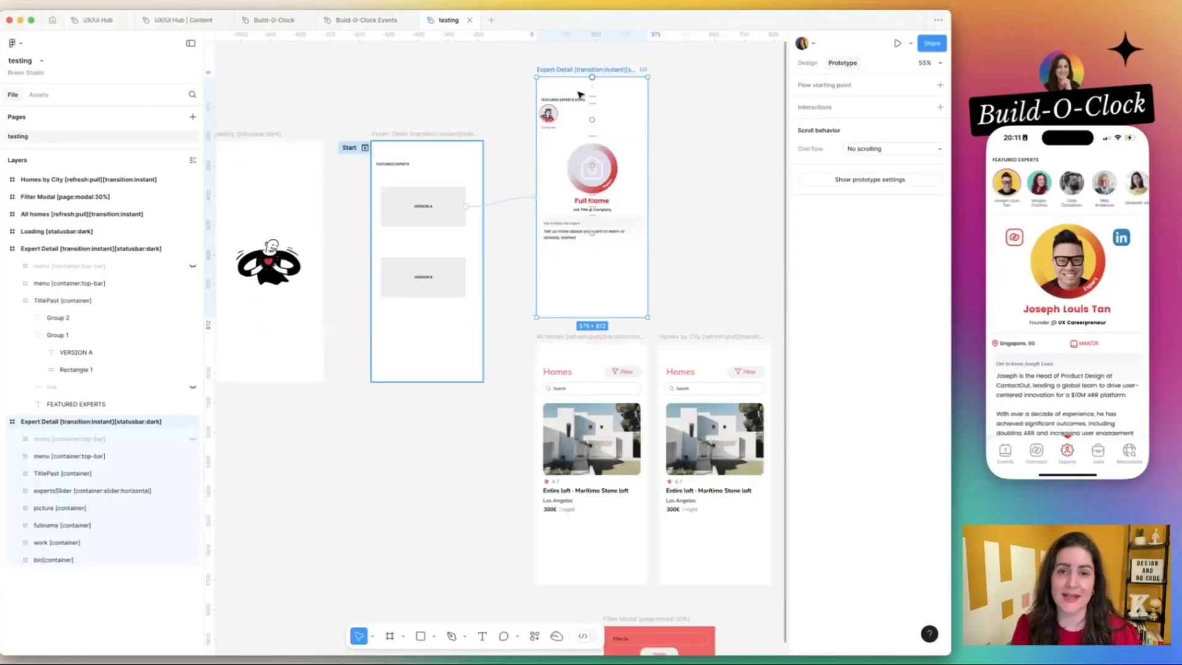
# Switch to Bravo Studio in the browser, log in with Figma and open the UX/UI Hub app.
pyautogui.press('super+Tab')
pyautogui.press('super+Tab')
pyautogui.press('super+Tab')
pyautogui.press('super+Tab')
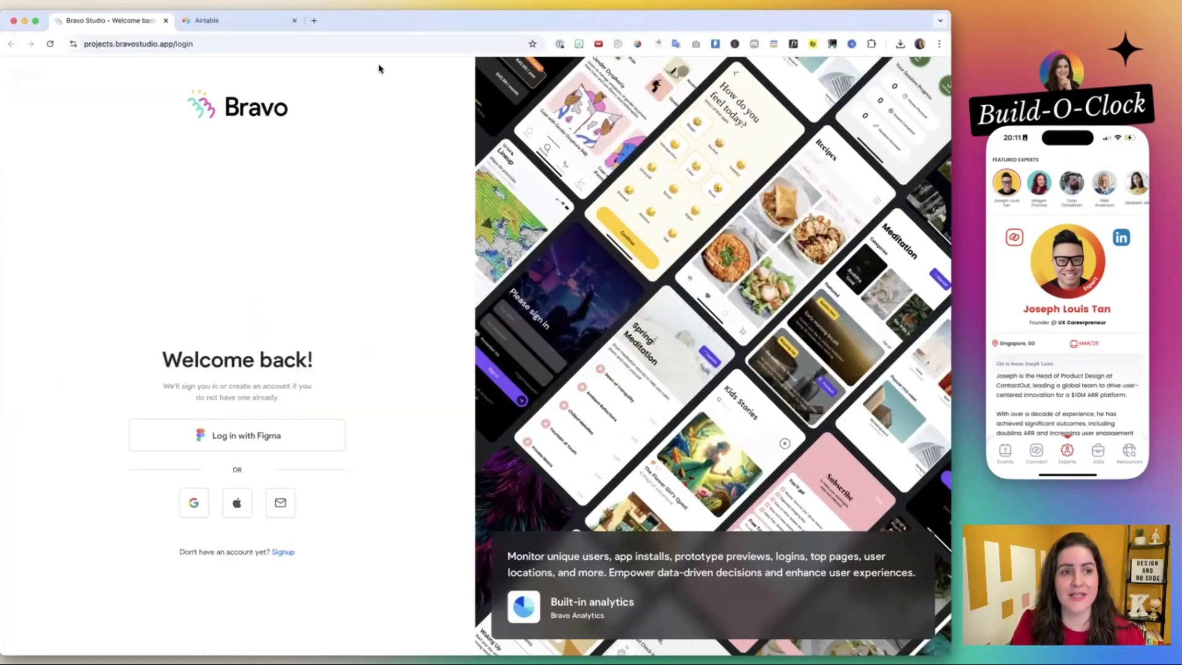
pyautogui.click(240, 434)
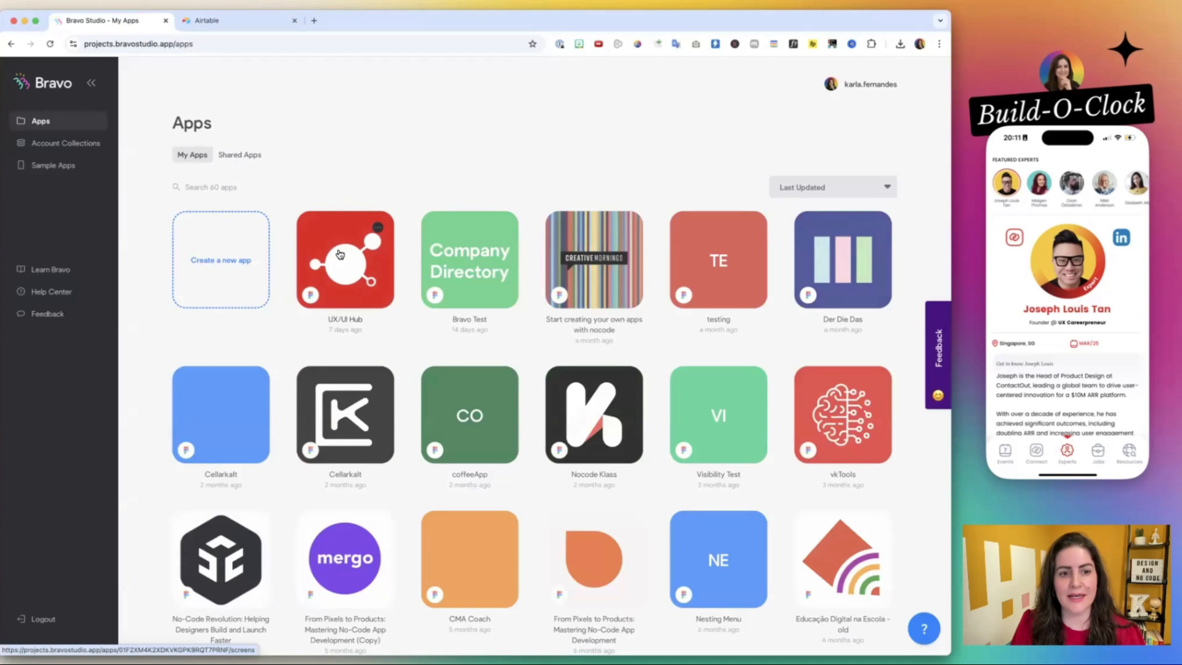
pyautogui.click(340, 254)
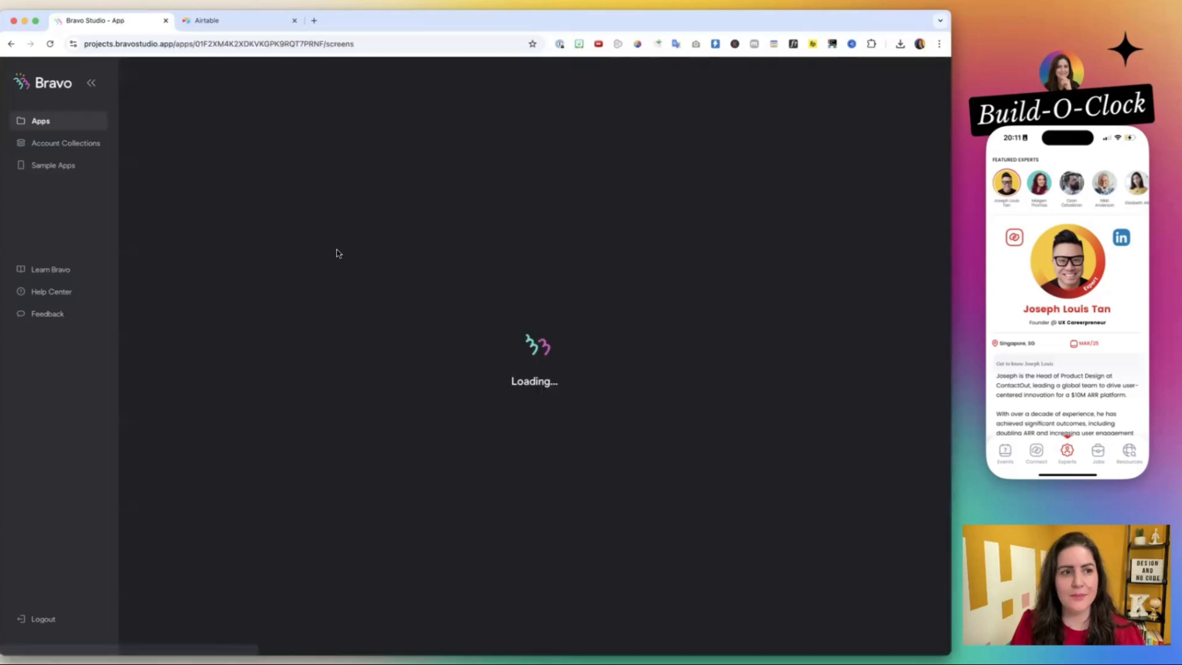
# Open the apps list in a separate browser tab, search it for "test" and open the testing app.
pyautogui.keyDown('super'); pyautogui.click(9, 44); pyautogui.keyUp('super')
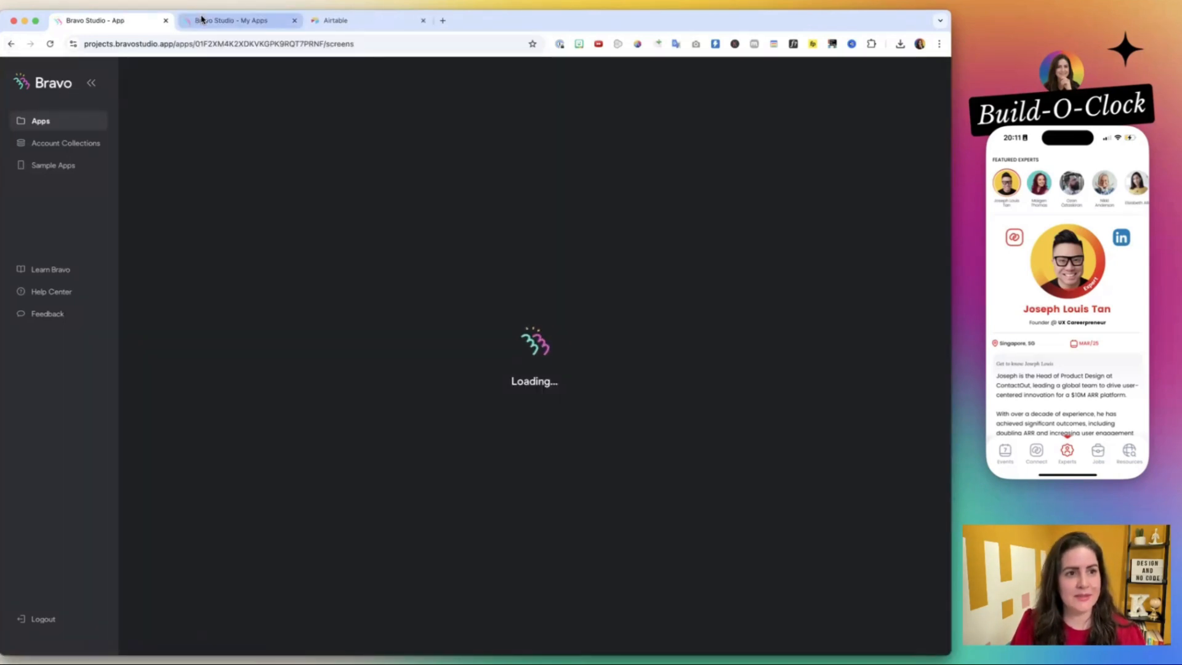
pyautogui.click(231, 20)
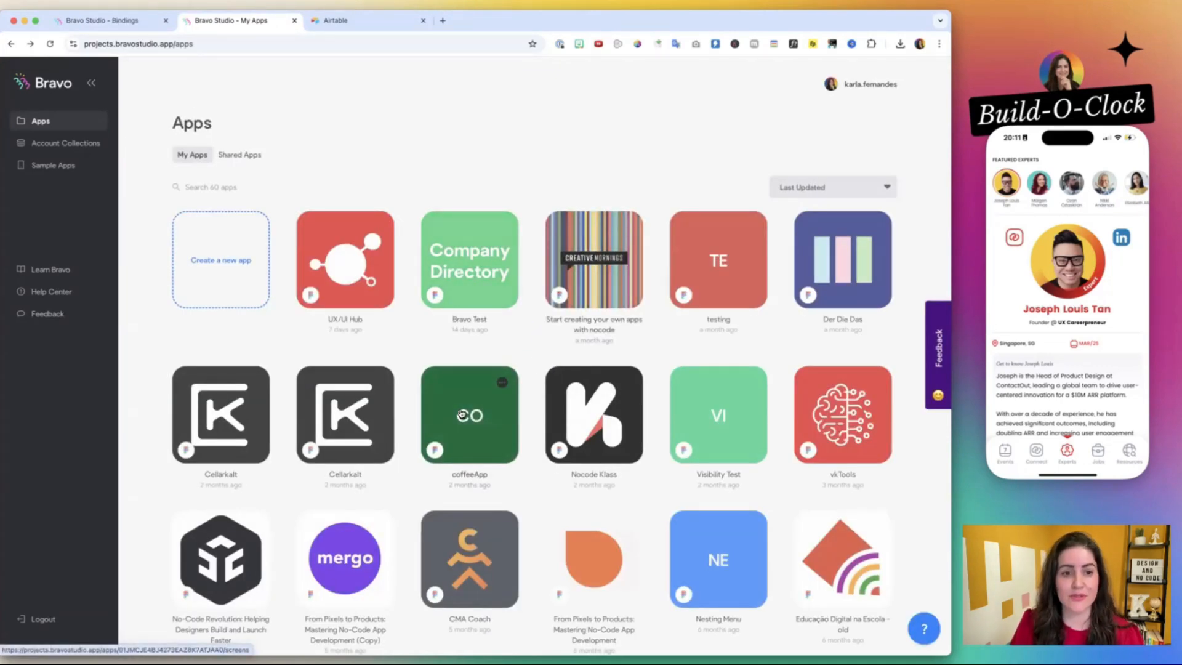
pyautogui.scroll(-2, 351, 253)
pyautogui.scroll(2, 354, 274)
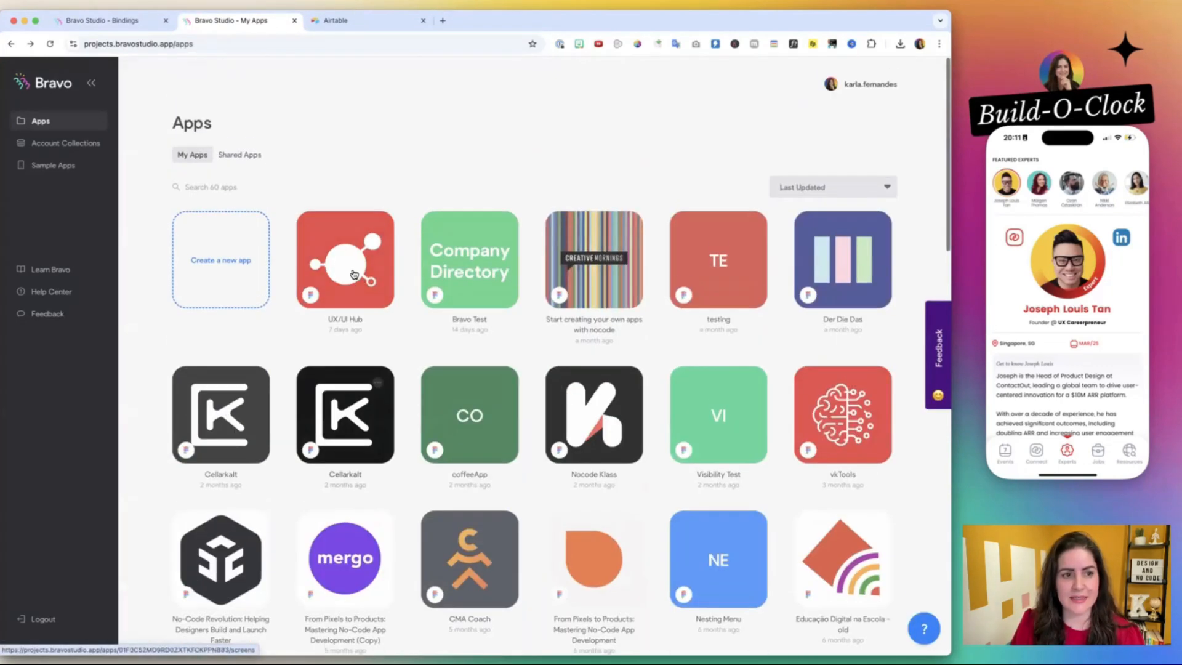
pyautogui.write('test')
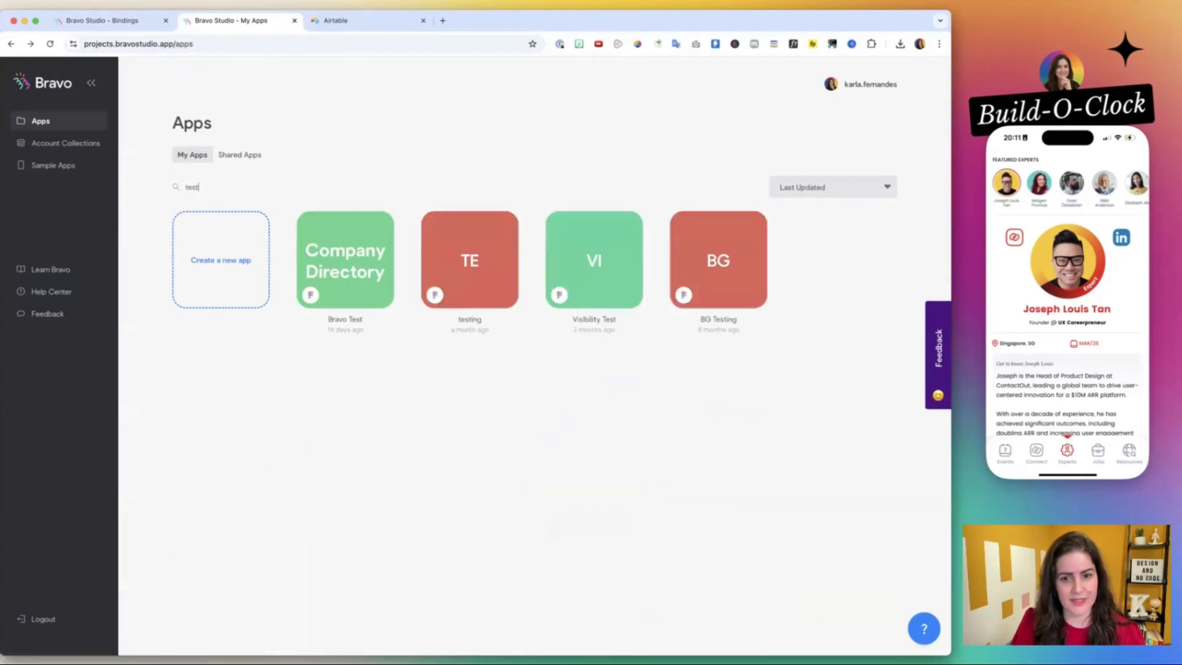
pyautogui.click(479, 257)
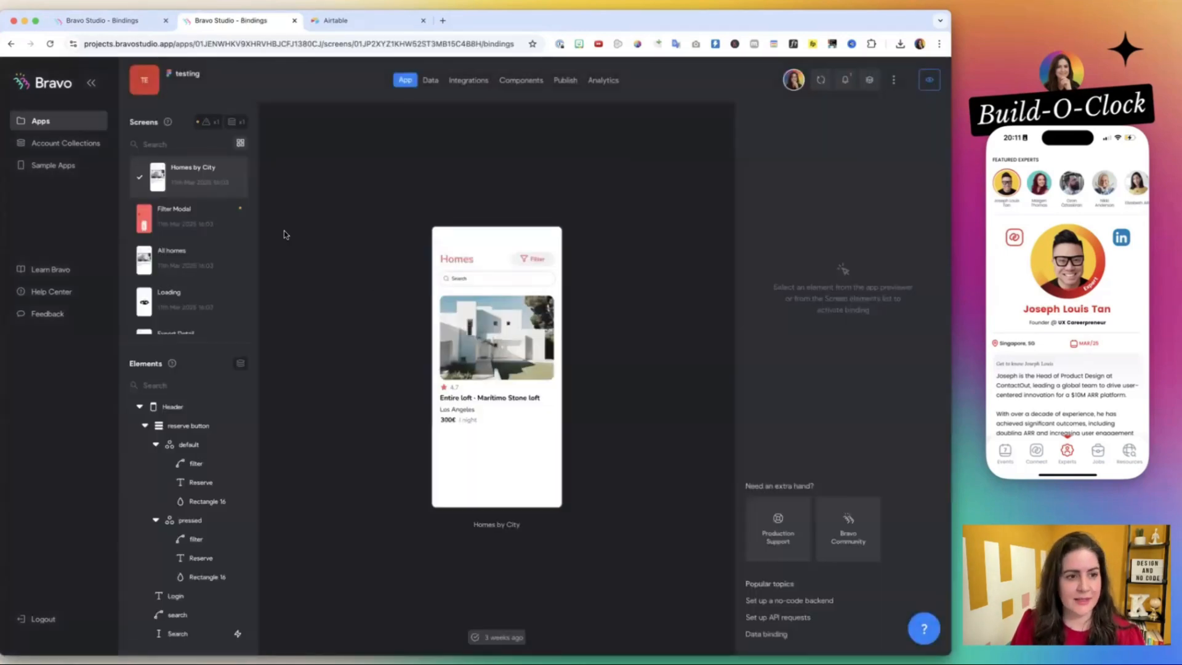
# Open the testing app's Expert Detail screen that contains the FEATURED EXPERTS ECHO slider.
pyautogui.scroll(-2, 189, 260)
pyautogui.click(186, 274)
pyautogui.click(189, 305)
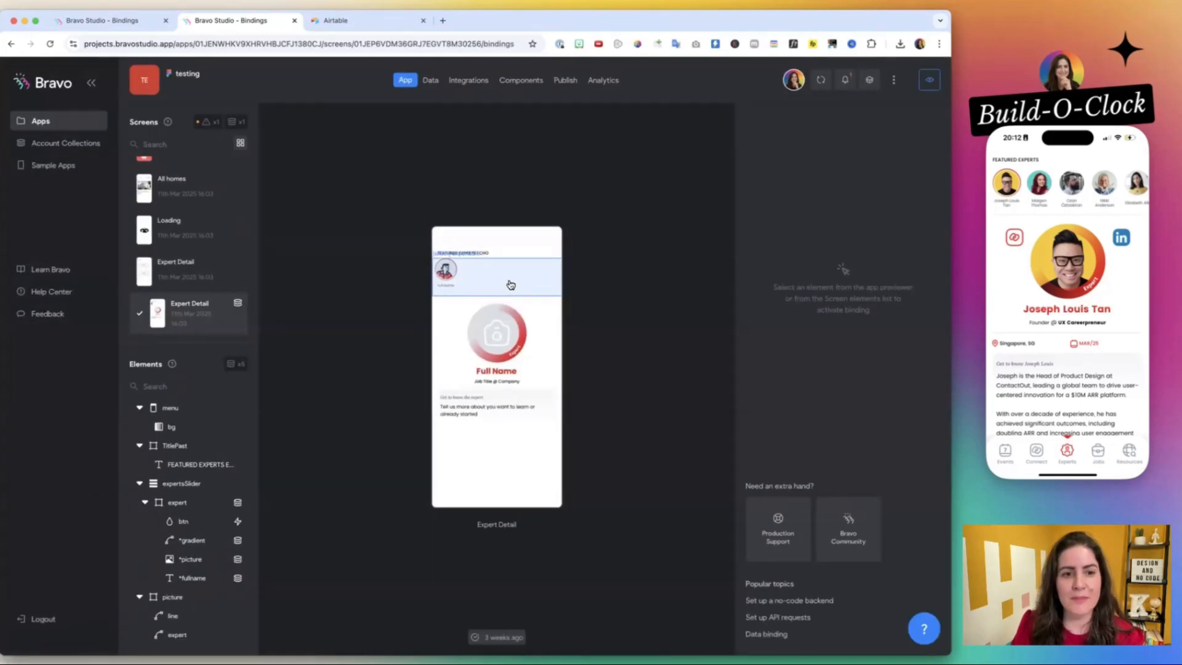
# Return to the UX/UI Hub app in Bravo Studio and search its screens for "exper".
pyautogui.hotkey('ctrl', 'shift', 'Tab')
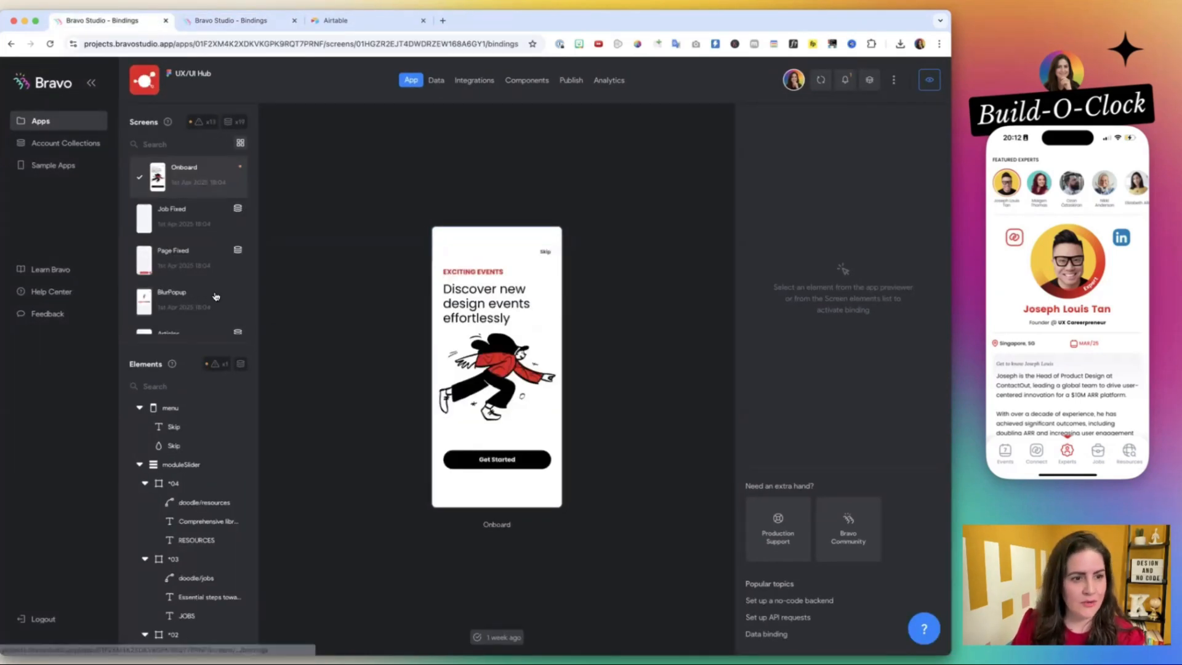
pyautogui.click(182, 144)
pyautogui.write('exper')
# Switch to Figma and focus on the Expert Featured frame in the UX/UI Hub file.
pyautogui.press('super+Tab')
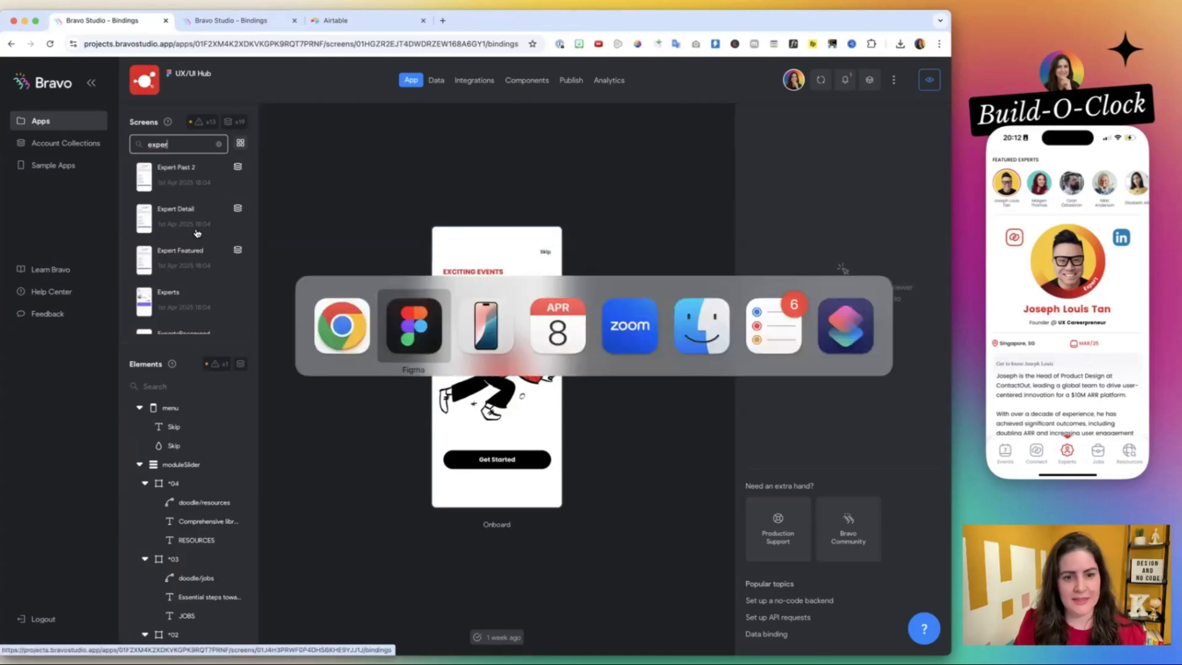
pyautogui.scroll(-5, 549, 103)
pyautogui.scroll(1, 417, 63)
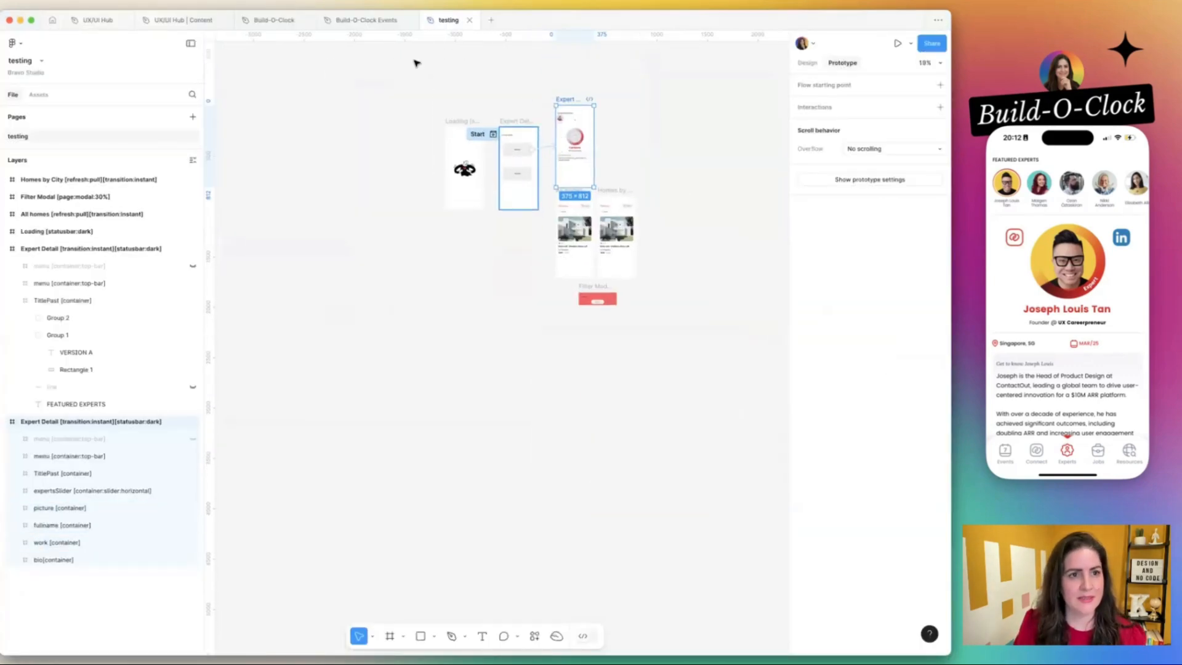
pyautogui.click(109, 20)
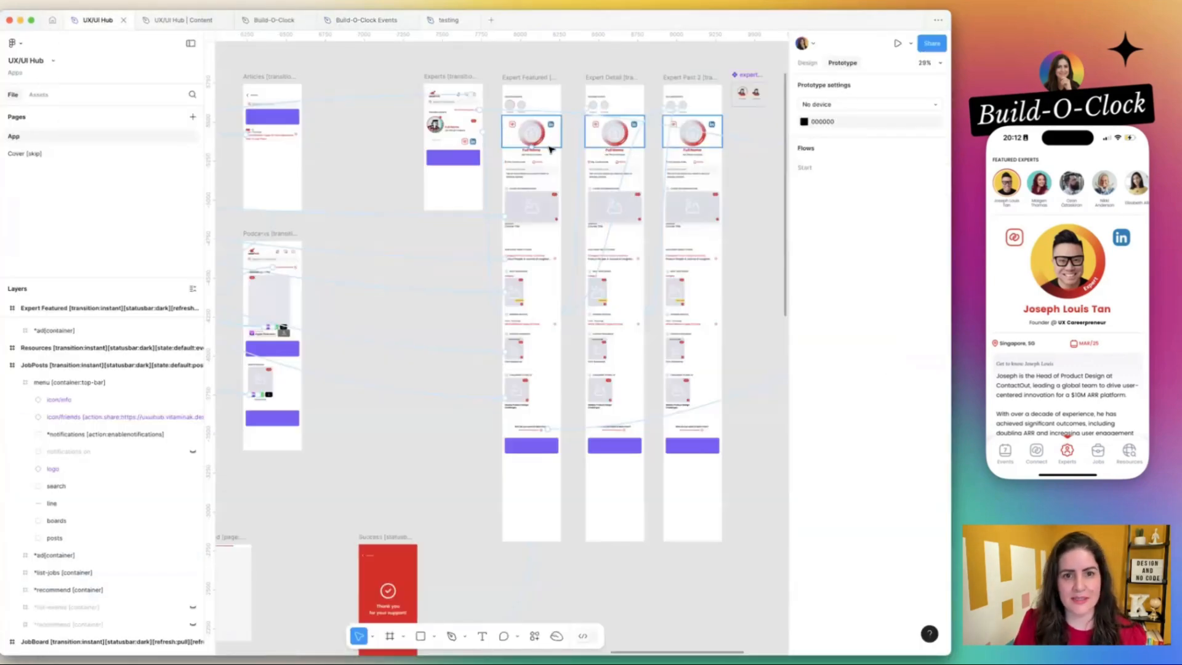
pyautogui.click(539, 74)
pyautogui.hotkey('shift', '2')
pyautogui.moveTo(447, 95); pyautogui.dragTo(441, 95)
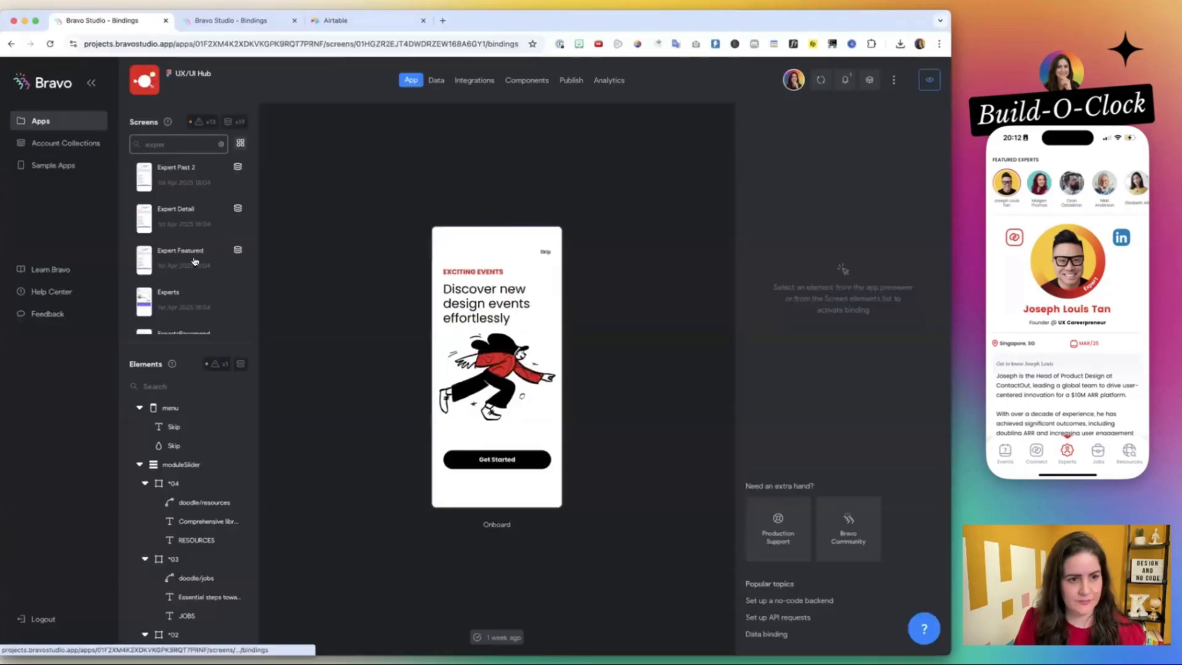
# Switch back to Bravo Studio, open the UX/UI Hub app's Expert Featured screen and review its sections.
pyautogui.click(195, 252)
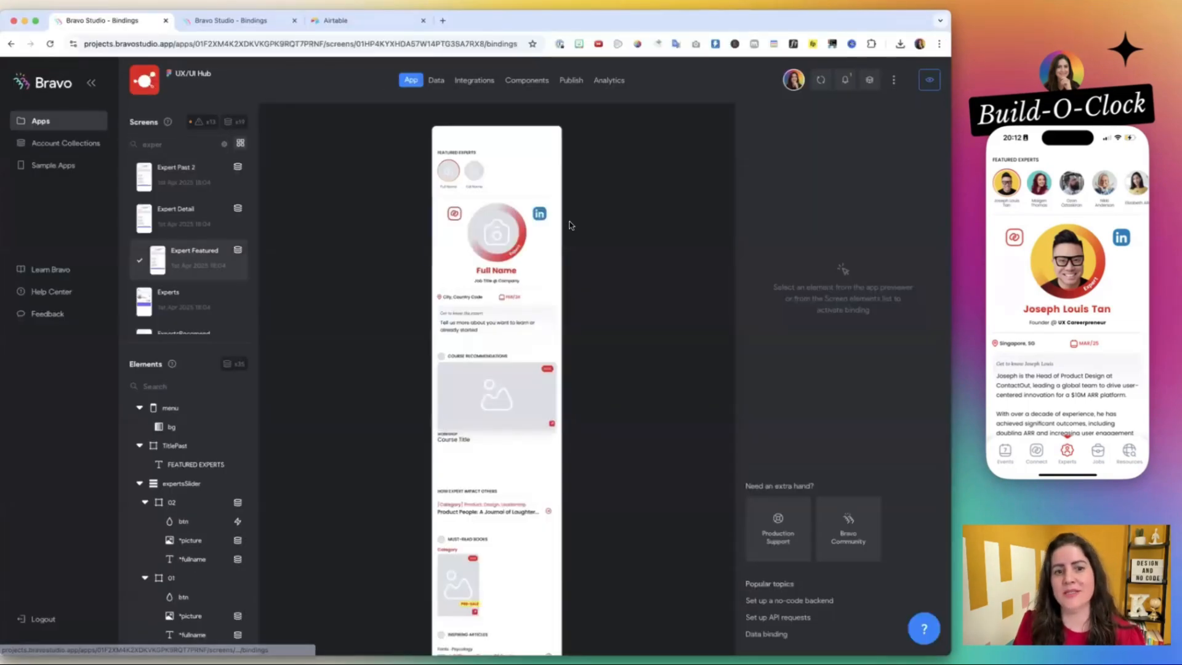
pyautogui.scroll(-10, 556, 234)
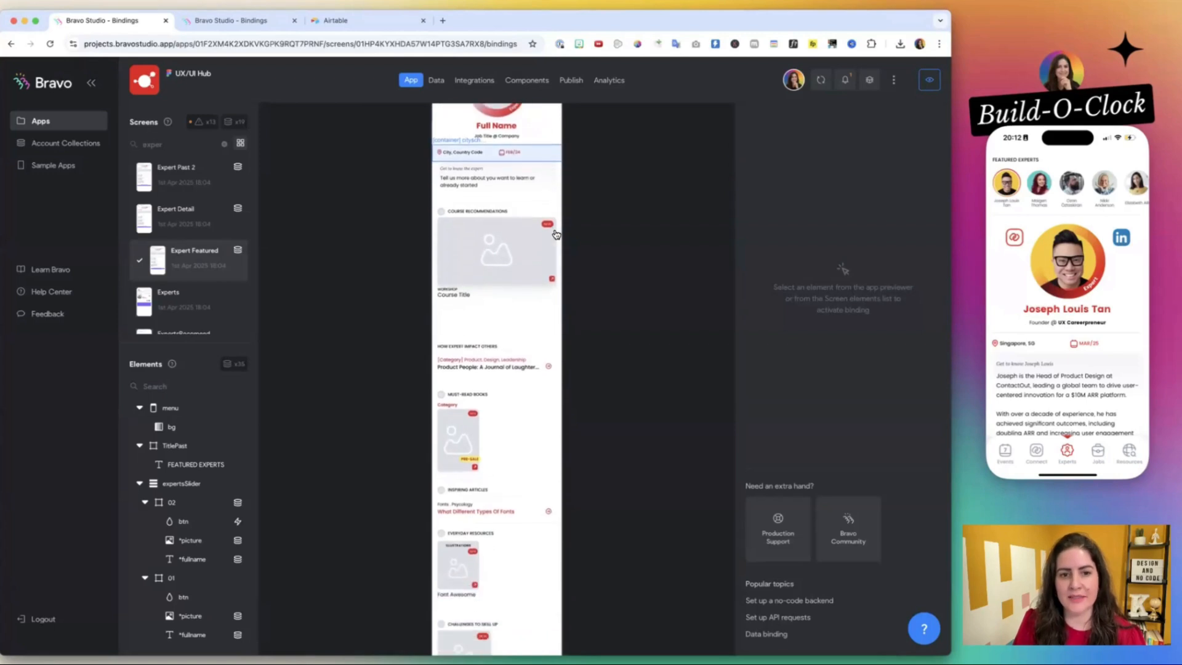
pyautogui.scroll(10, 556, 234)
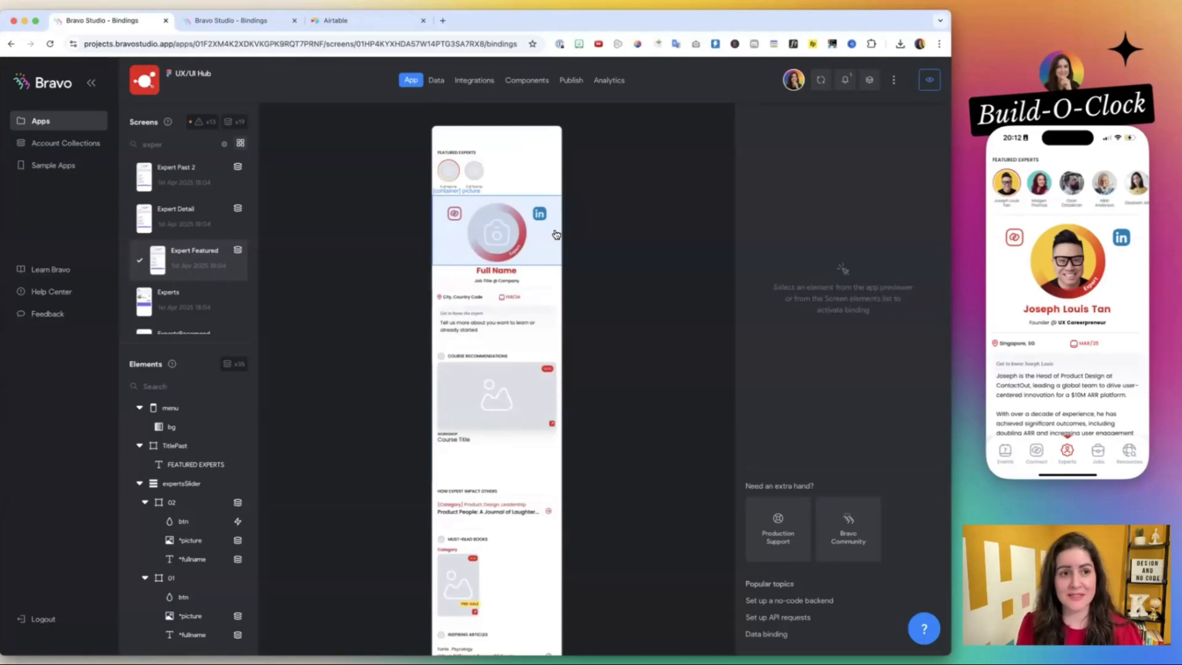
# In Figma's UX/UI Hub file, delete the Expert Detail and Expert Past 2 frames and move the expert_btn component beside Expert Featured.
pyautogui.press('super+Tab')
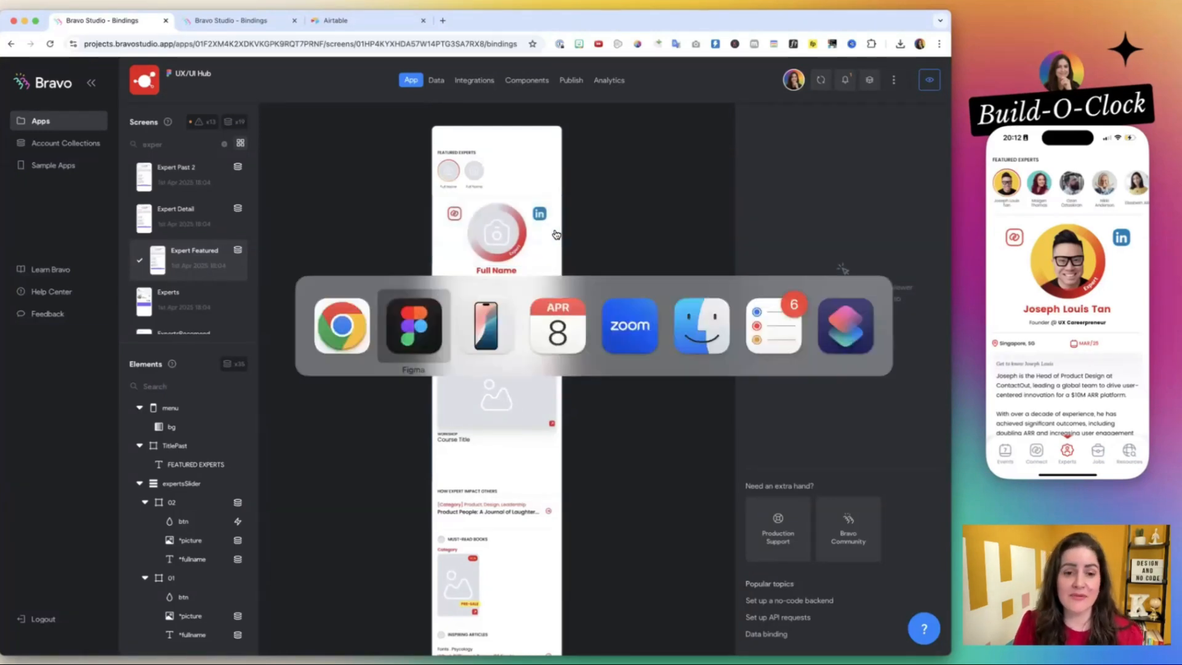
pyautogui.scroll(-10, 615, 139)
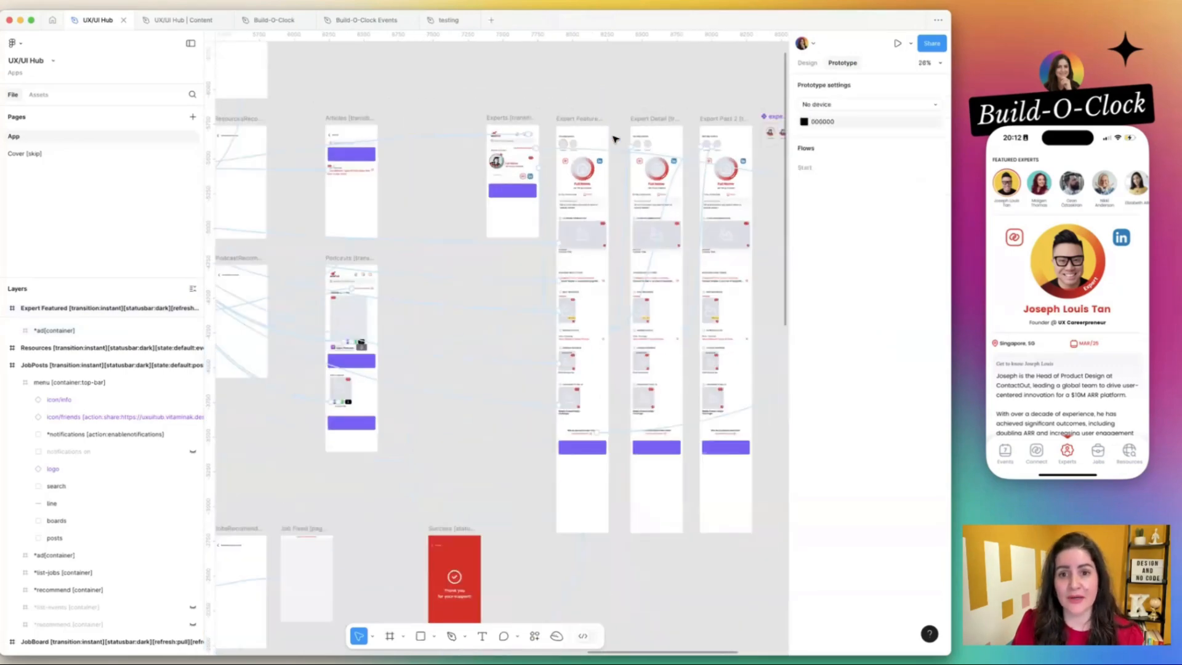
pyautogui.click(643, 118)
pyautogui.click(643, 118)
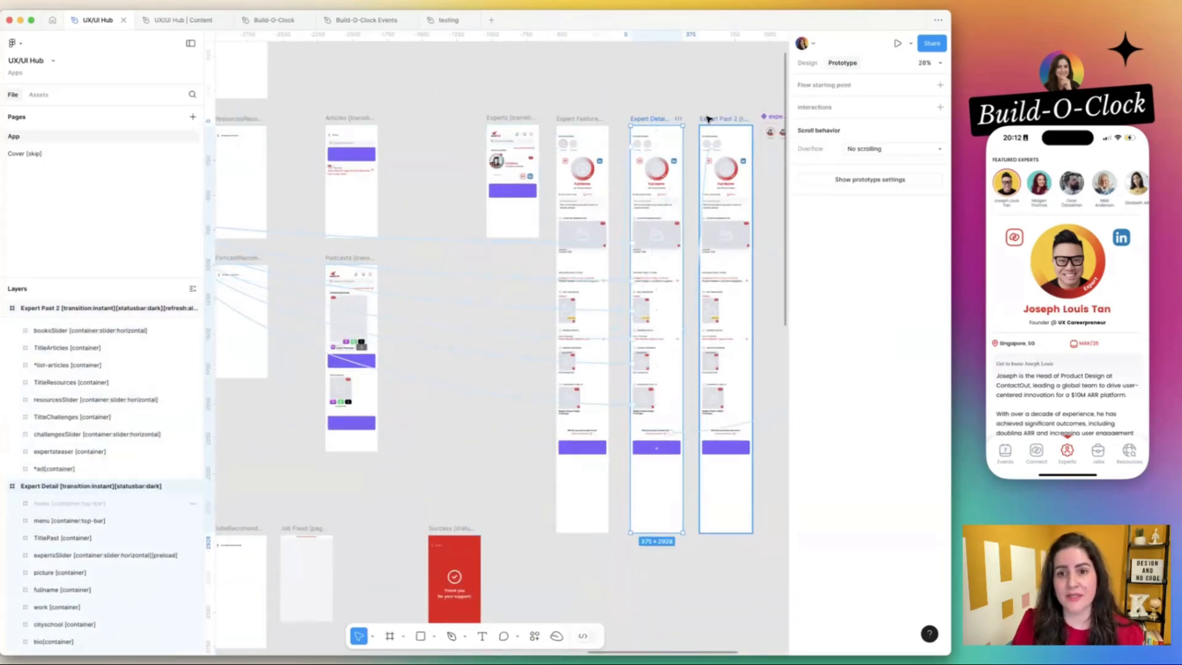
pyautogui.keyDown('shift'); pyautogui.click(707, 118); pyautogui.keyUp('shift')
pyautogui.press('Delete')
pyautogui.moveTo(778, 117); pyautogui.dragTo(640, 117)
pyautogui.click(614, 138)
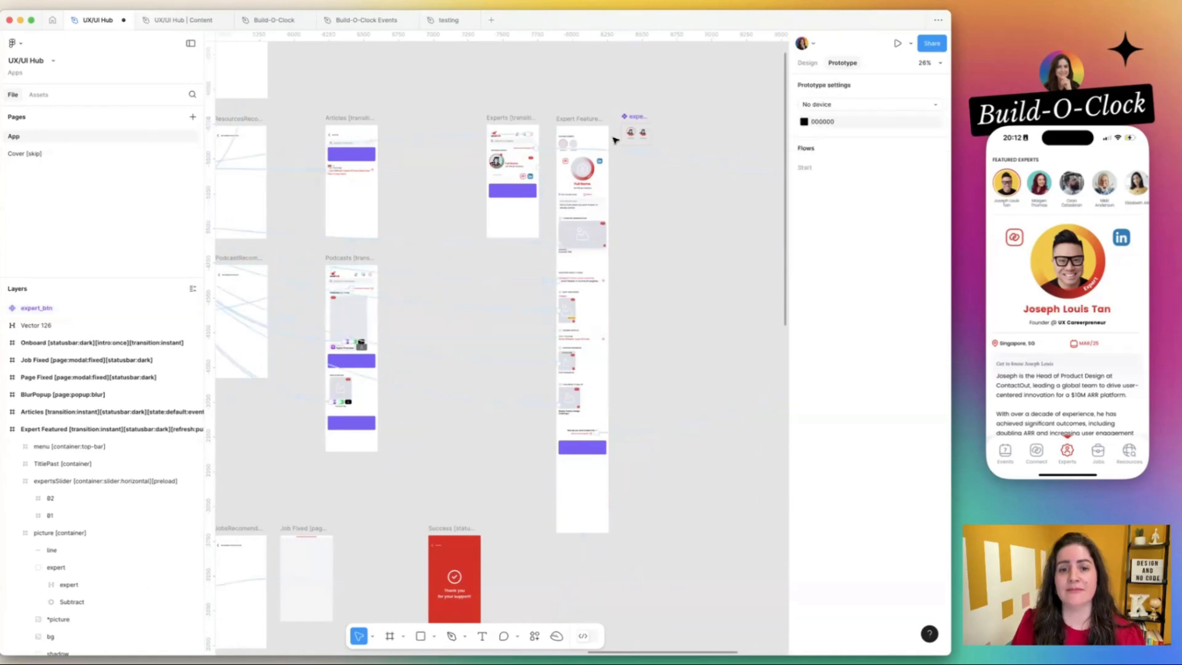
# Return to the testing file and inspect the design properties of the TitlePast container in the Expert Detail frame.
pyautogui.scroll(5, 586, 126)
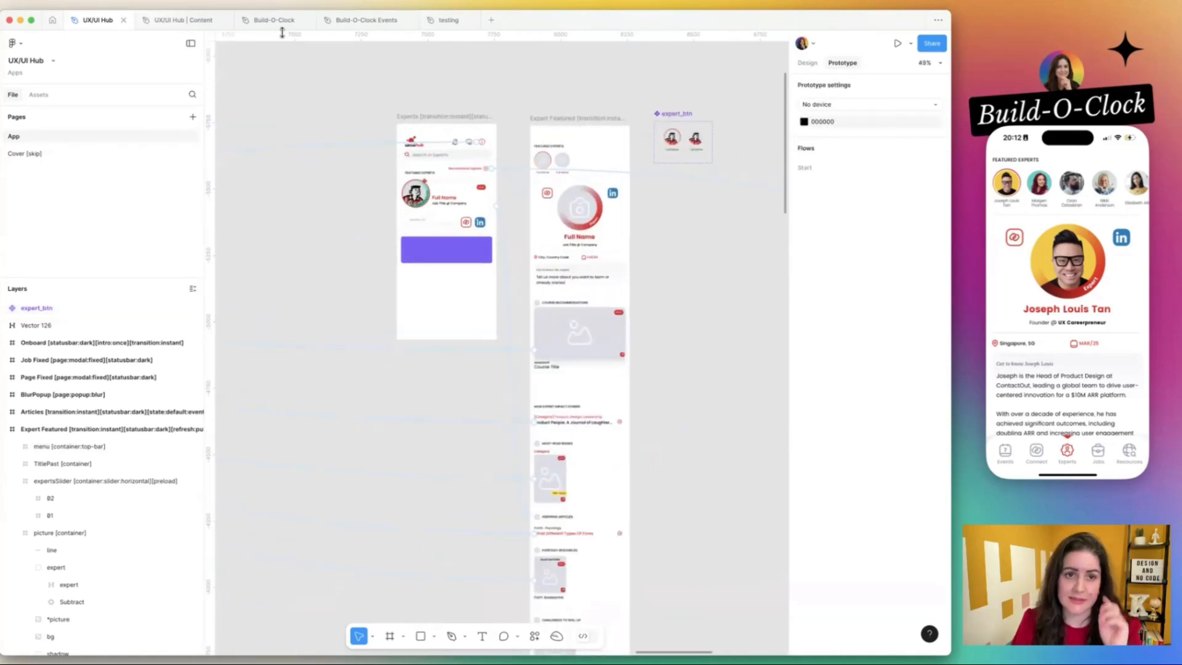
pyautogui.click(443, 20)
pyautogui.scroll(4, 578, 105)
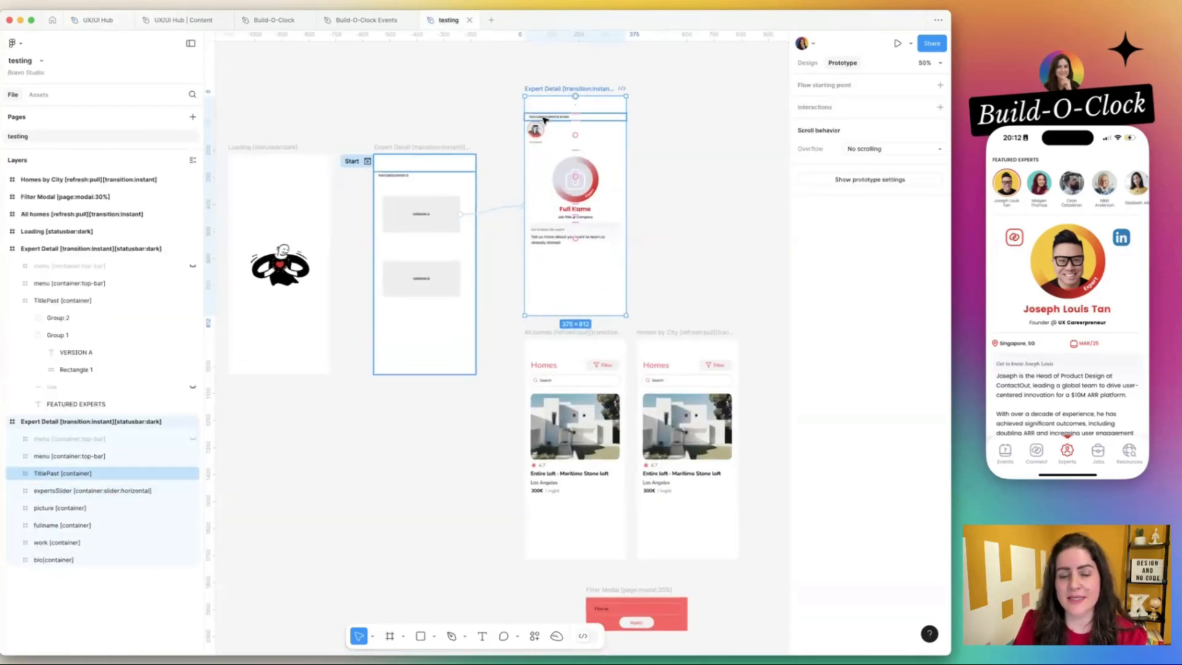
pyautogui.click(545, 117)
pyautogui.scroll(5, 545, 117)
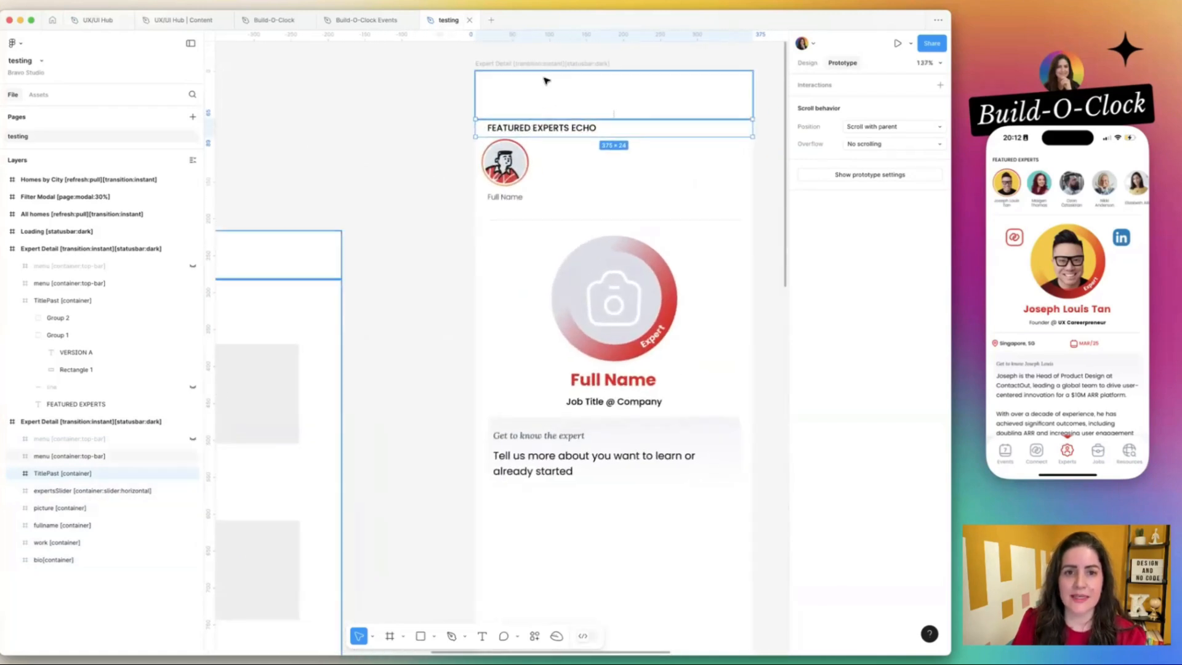
pyautogui.click(533, 94)
pyautogui.click(807, 63)
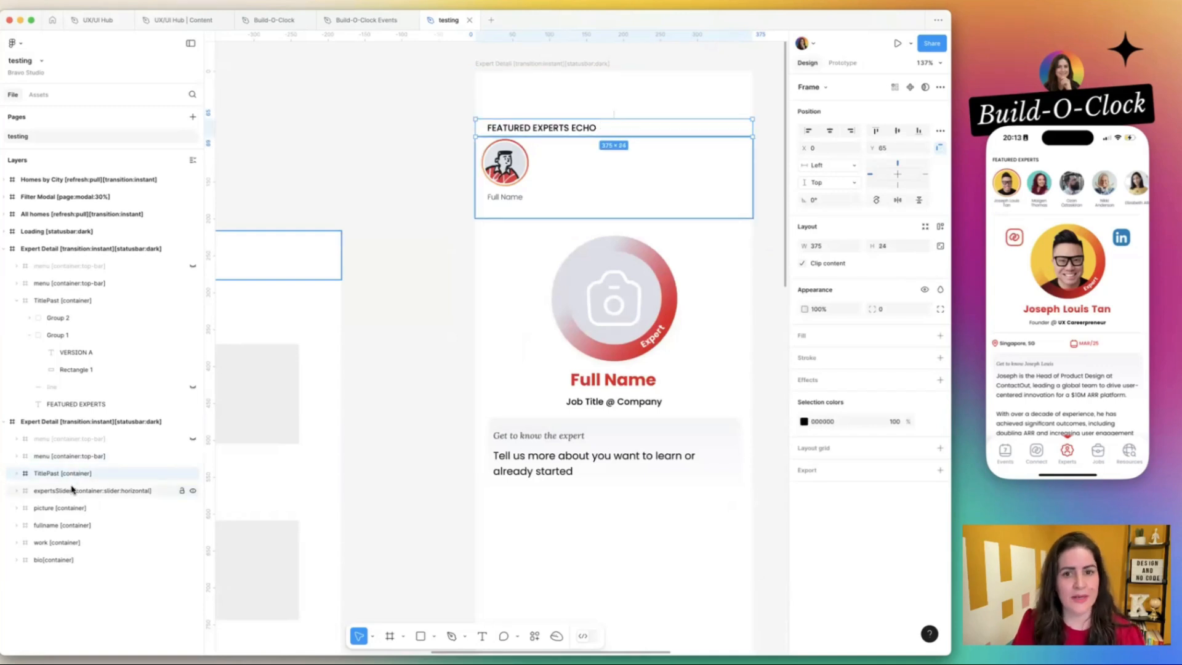
# Expand the expertsSlider horizontal container and its expert frame in the layers to examine their contents.
pyautogui.click(72, 490)
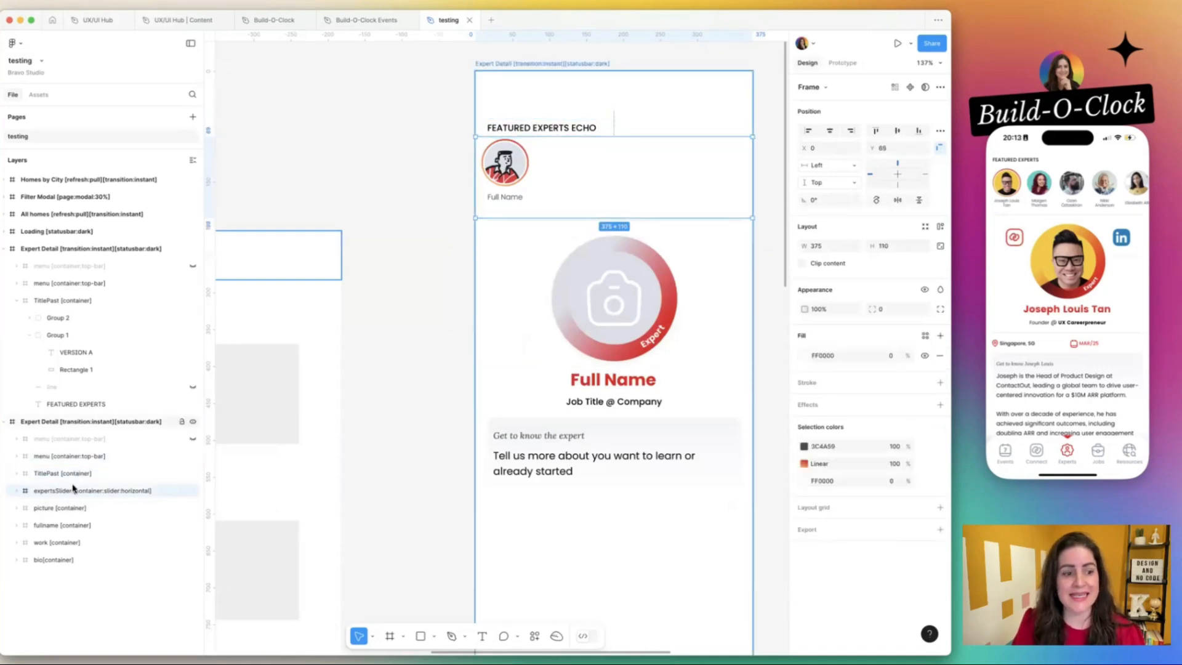
pyautogui.click(17, 490)
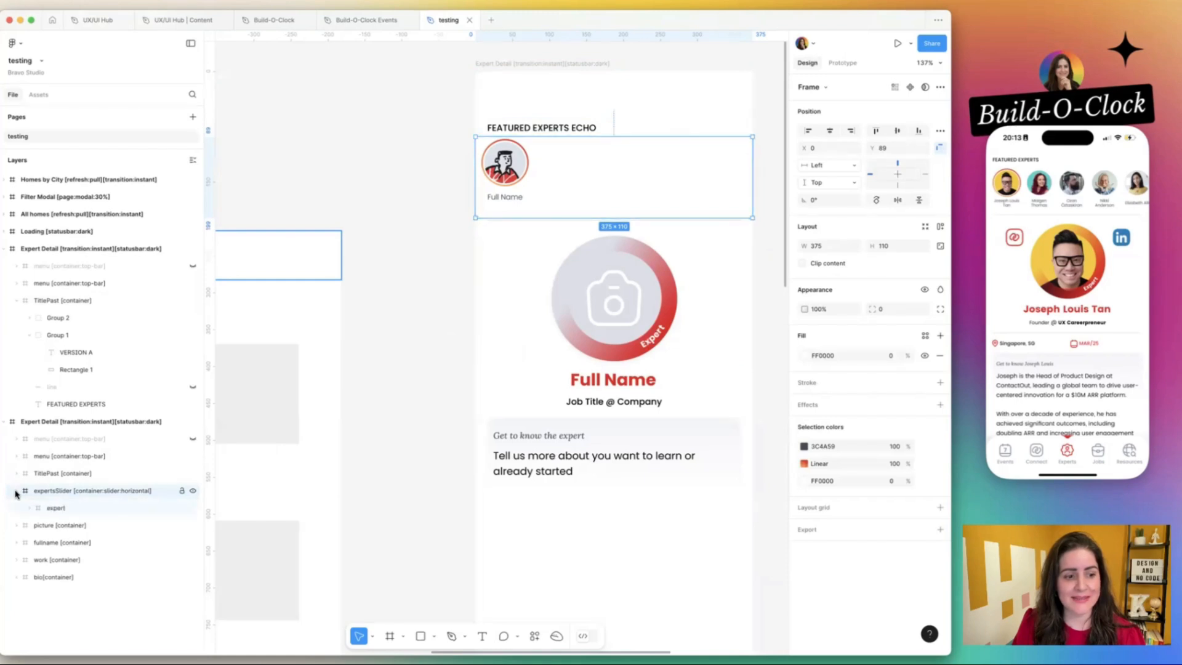
pyautogui.click(54, 509)
pyautogui.click(29, 509)
pyautogui.scroll(-2, 82, 483)
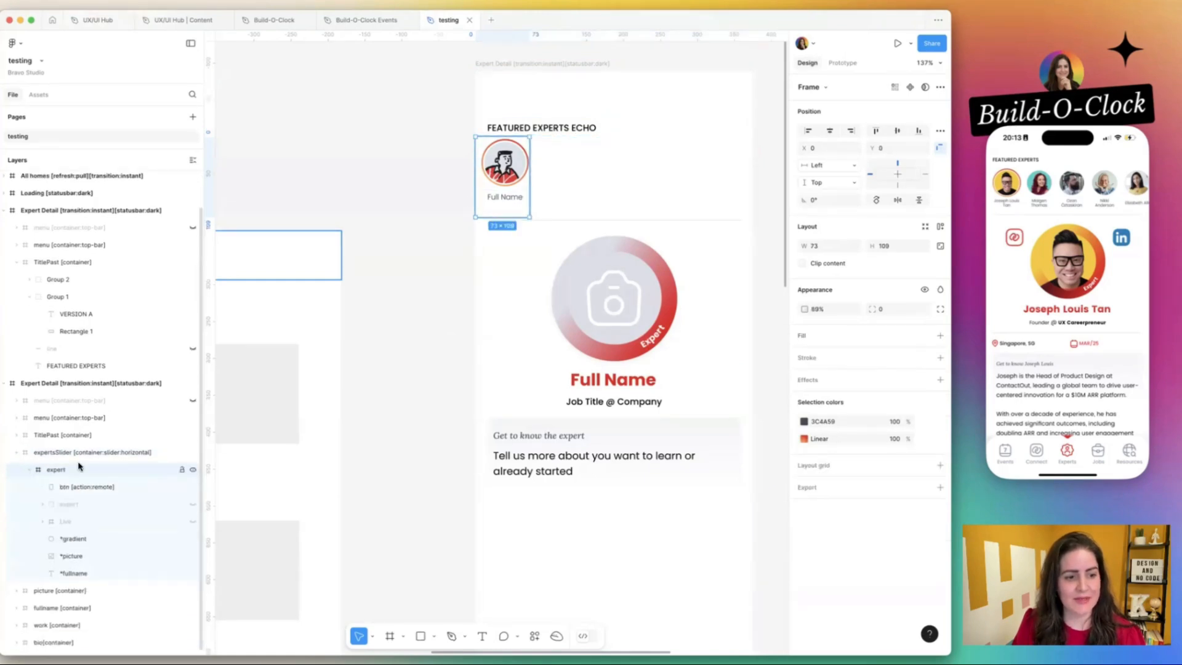
# Place the UX/UI Hub file beside the testing file and delete frame 02 from the expertsSlider in Expert Featured.
pyautogui.click(56, 452)
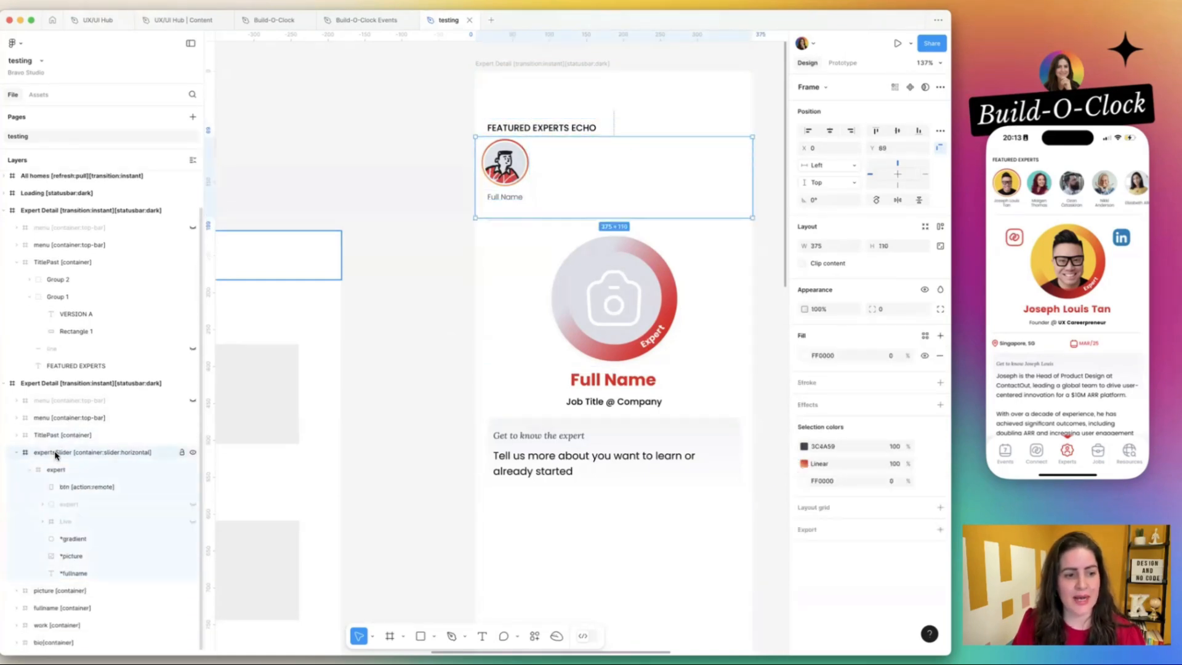
pyautogui.moveTo(101, 22); pyautogui.dragTo(375, 21)
pyautogui.click(562, 160)
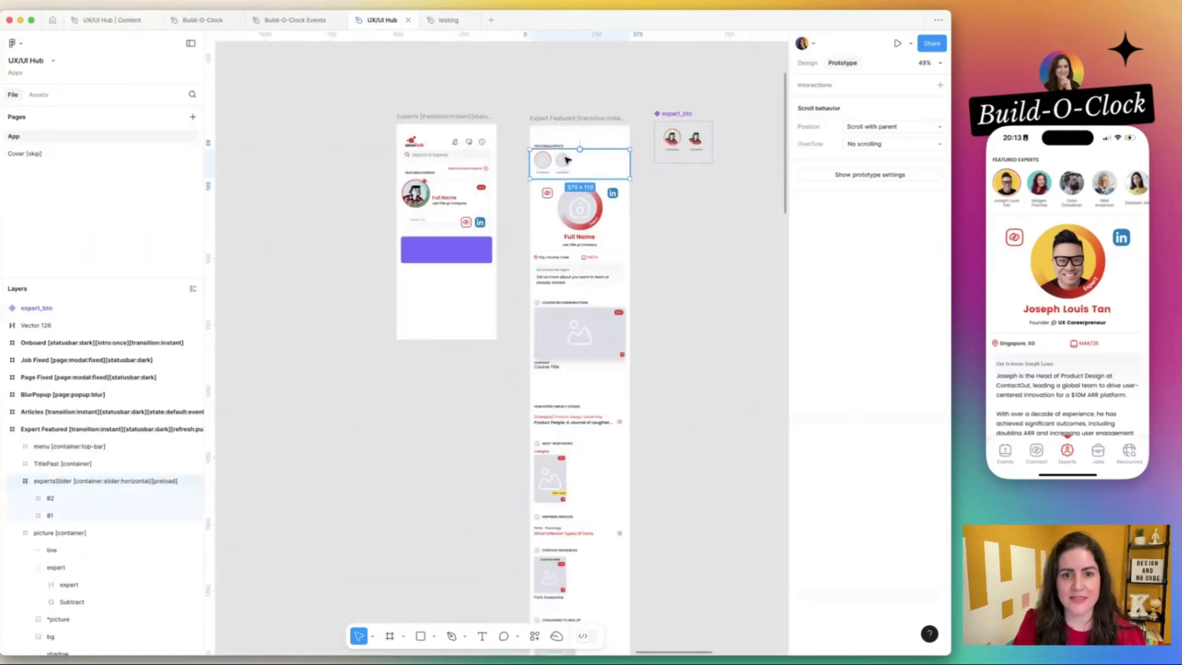
pyautogui.scroll(5, 561, 160)
pyautogui.scroll(-5, 563, 157)
pyautogui.scroll(4, 554, 179)
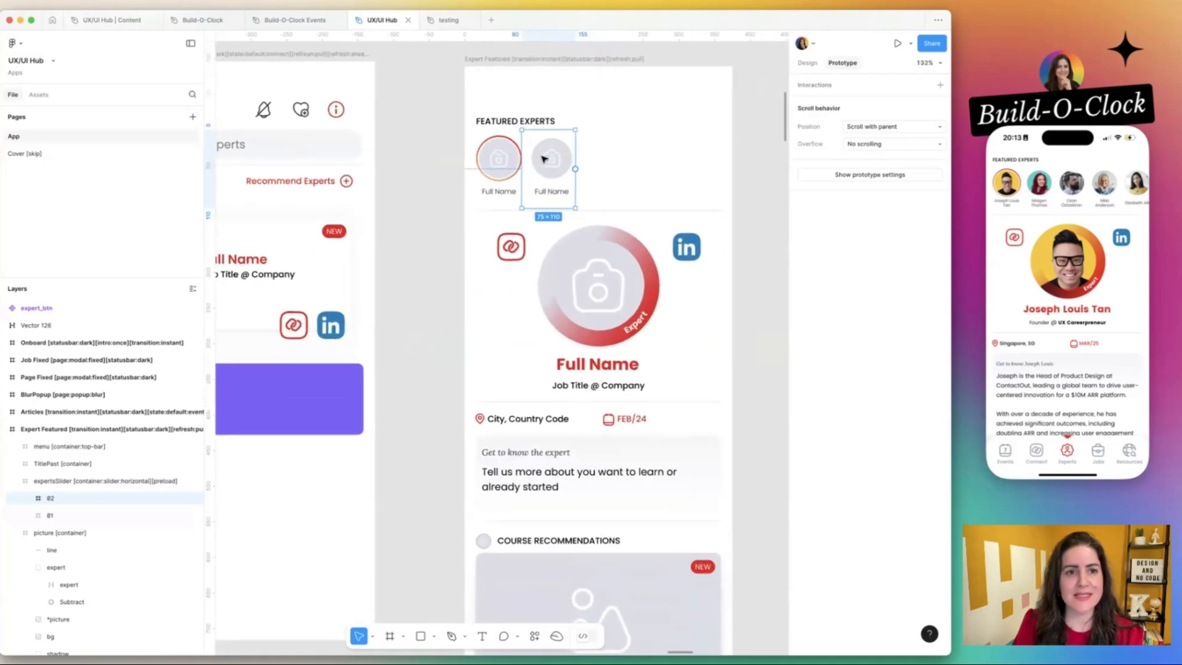
pyautogui.click(449, 20)
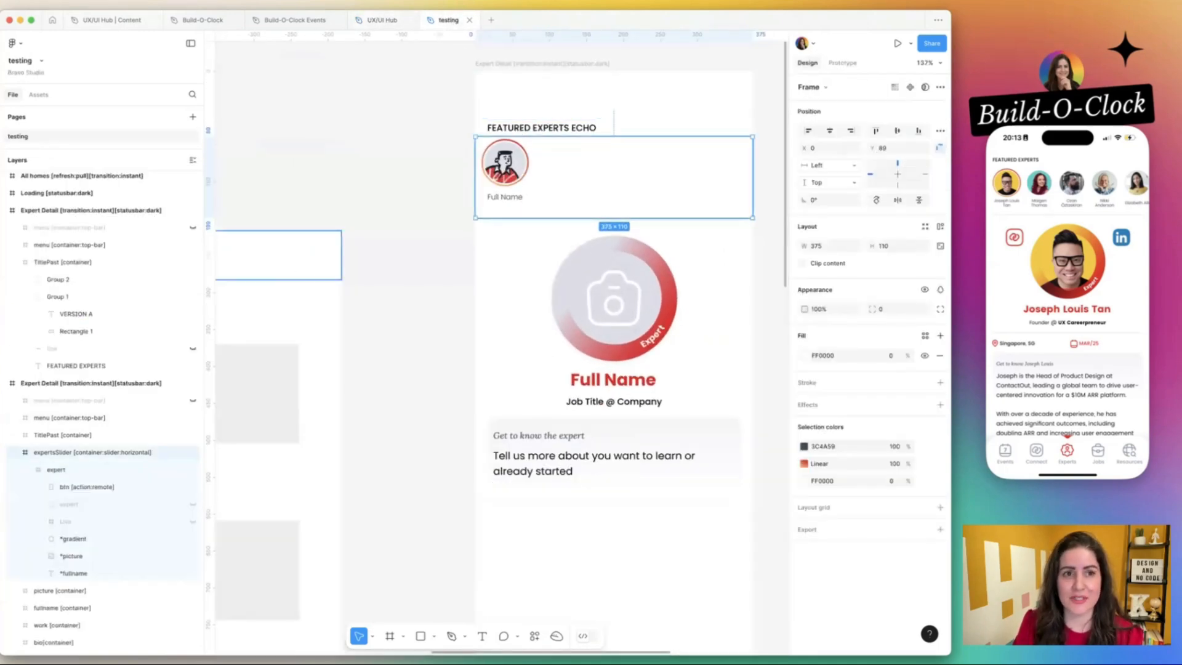
pyautogui.click(379, 22)
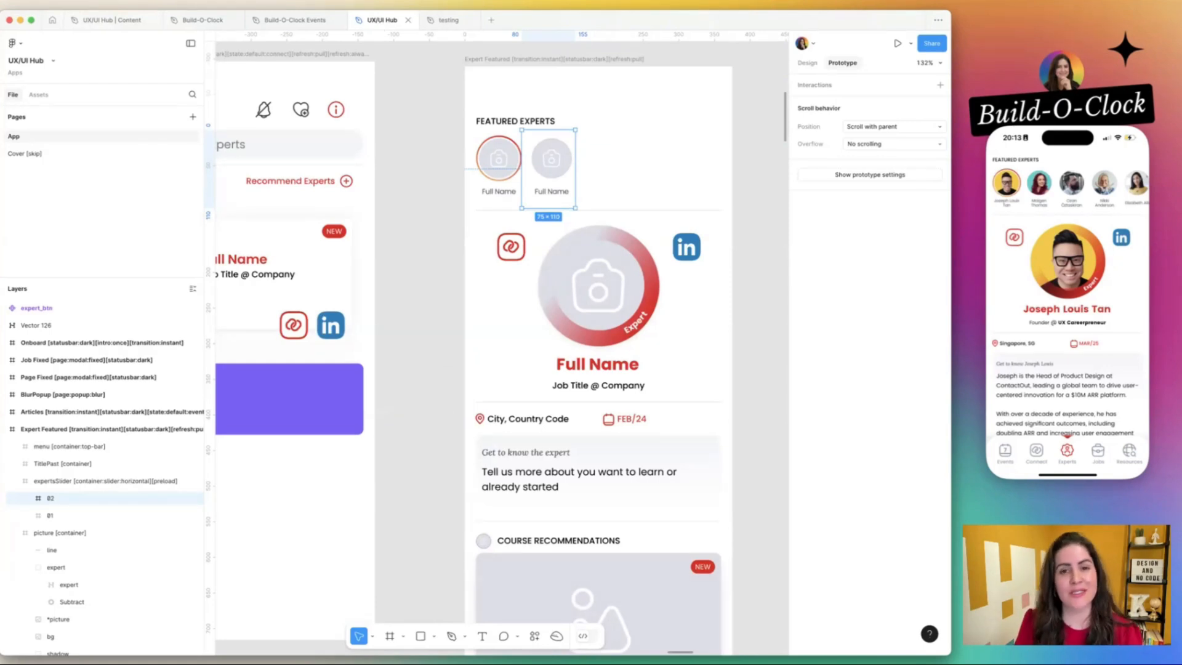
pyautogui.press('Delete')
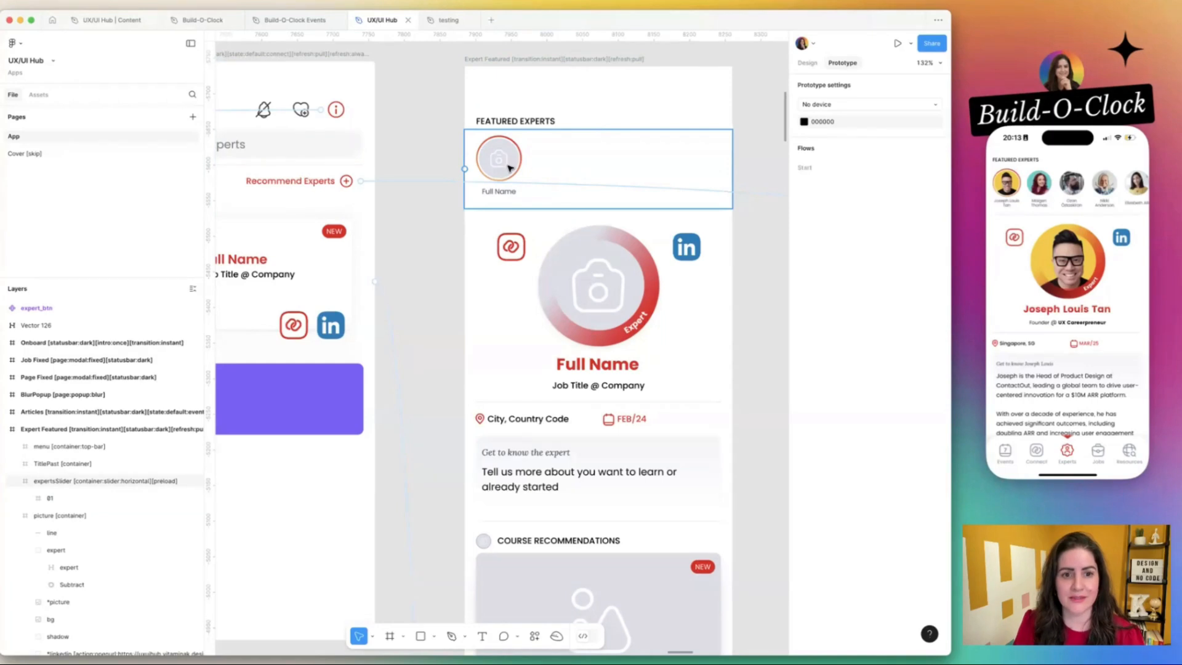
# Rename the remaining 01 frame in UX/UI Hub's expertsSlider to expert, matching the testing file.
pyautogui.hotkey('ctrl', 'Tab')
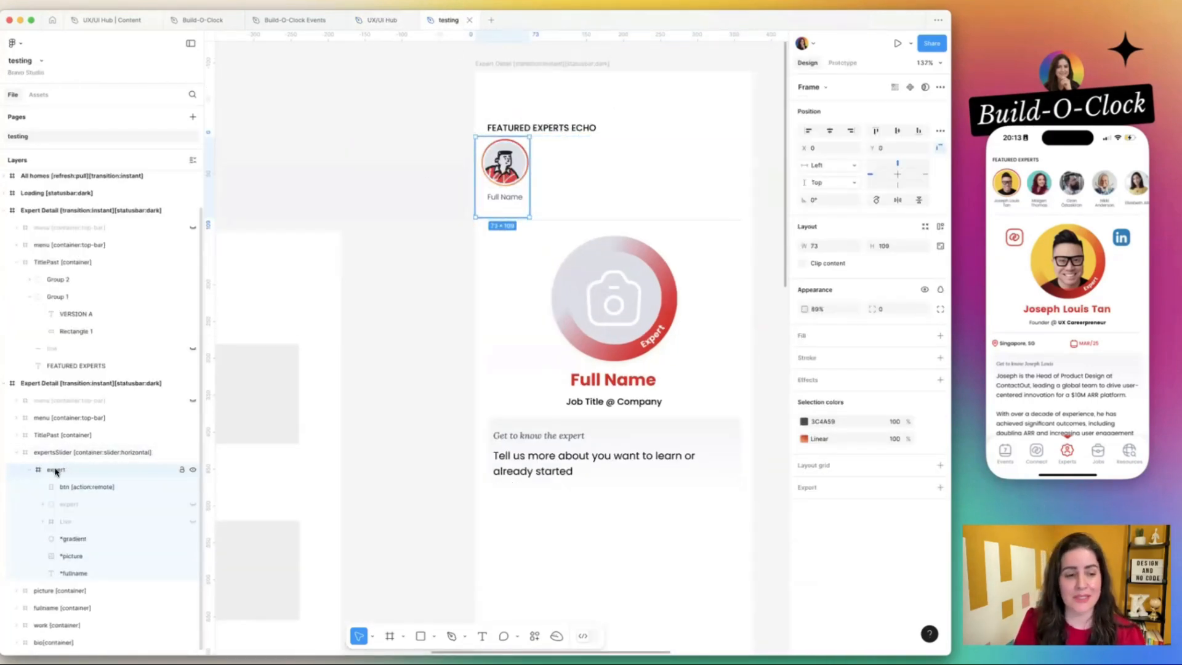
pyautogui.click(383, 21)
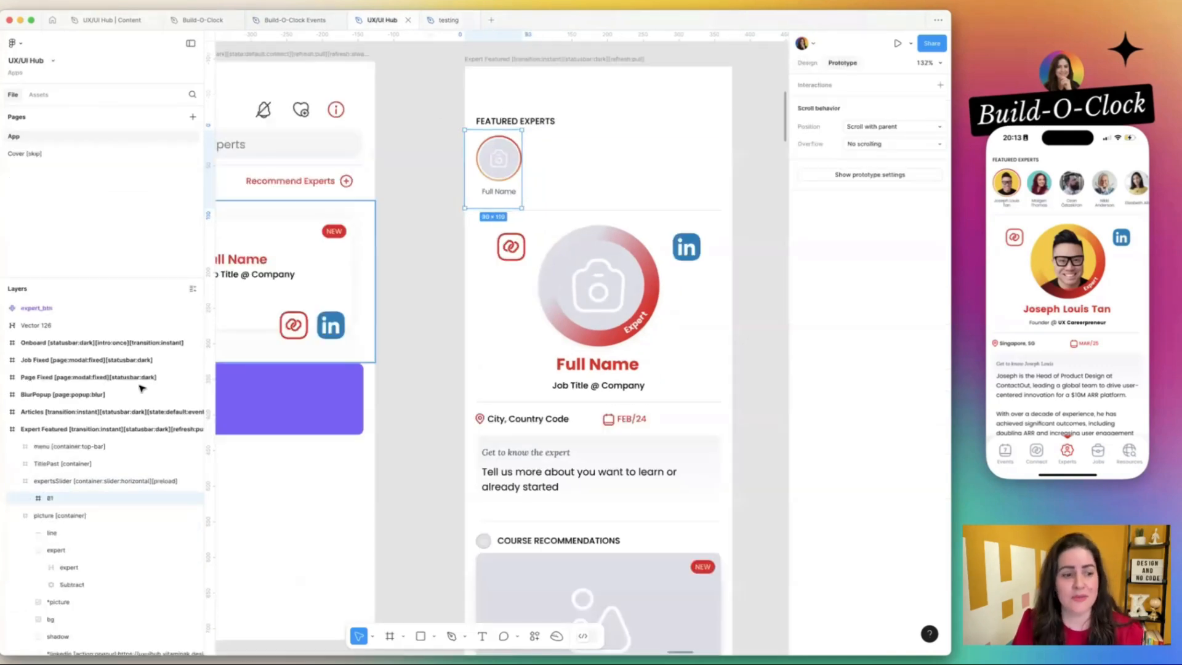
pyautogui.doubleClick(49, 498)
pyautogui.write('expert')
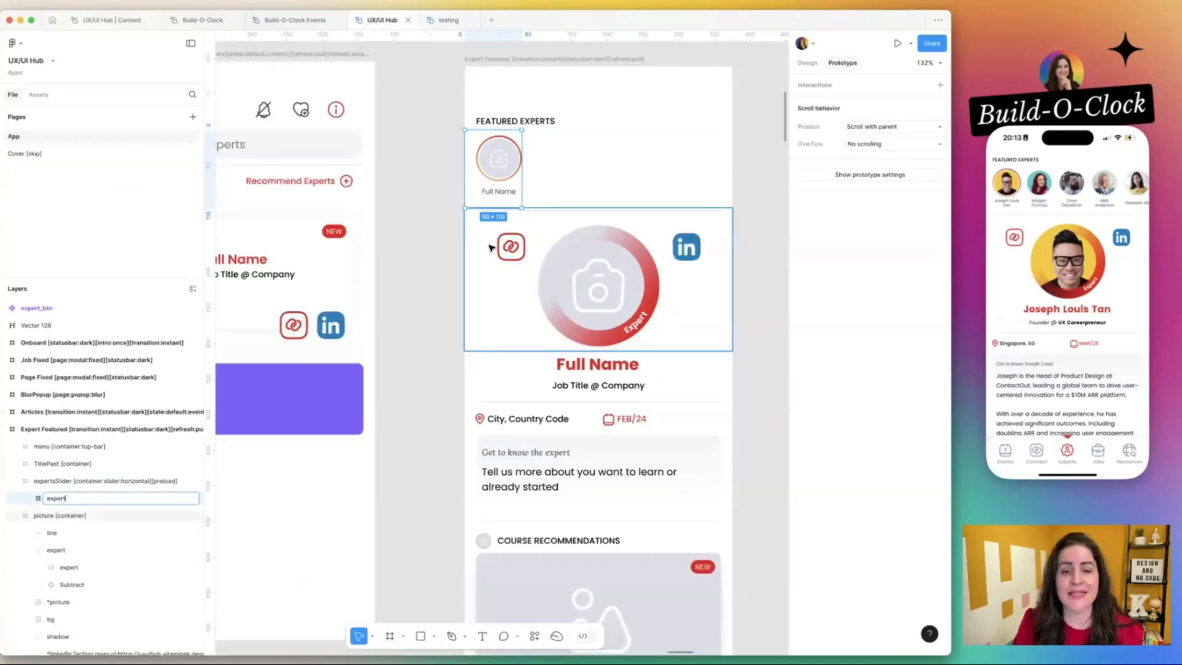
pyautogui.click(435, 246)
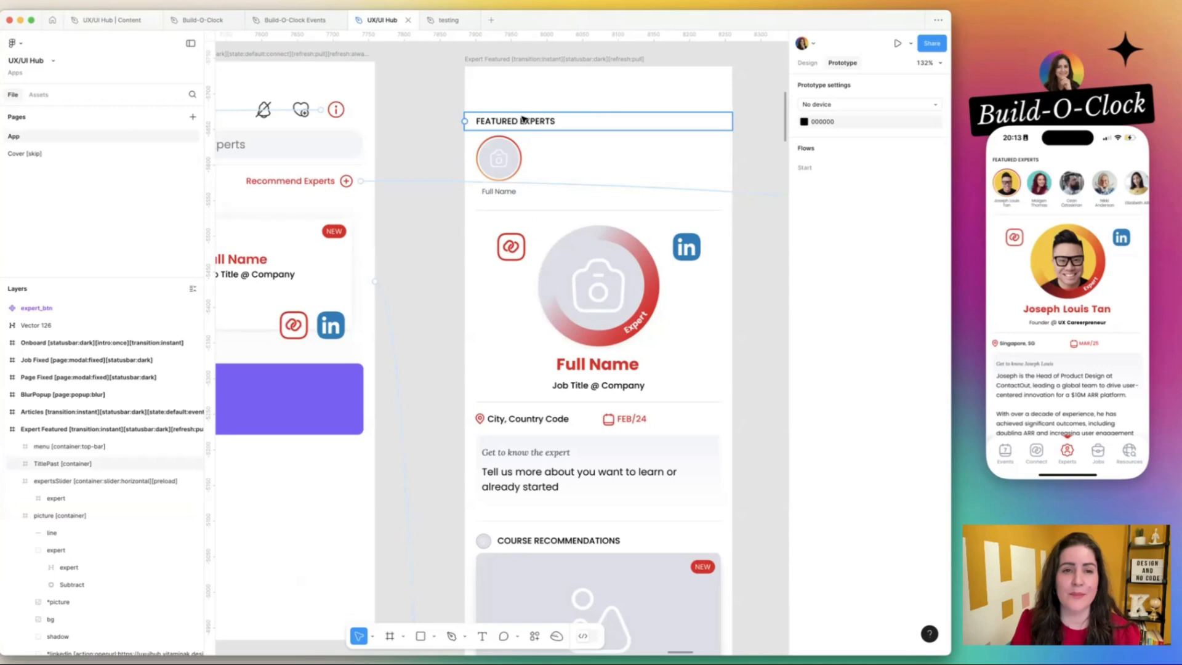
# Check the testing file's btn rectangle, then shorten the expert frame's btn rectangle in UX/UI Hub to a height of 110.
pyautogui.click(449, 19)
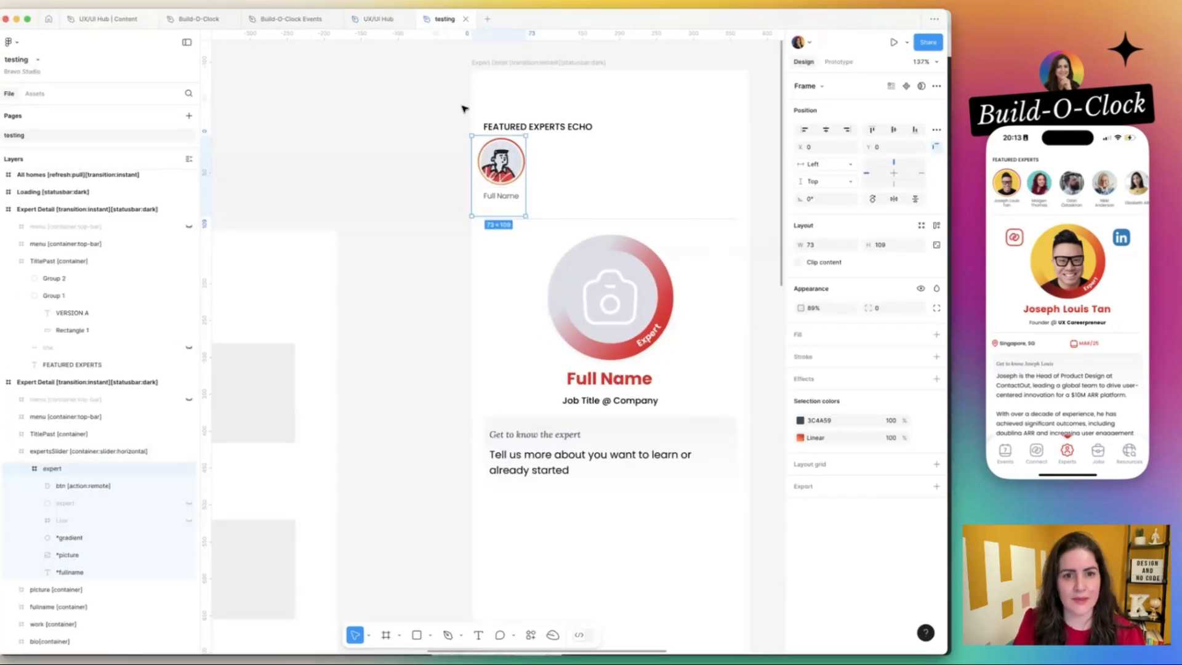
pyautogui.click(68, 486)
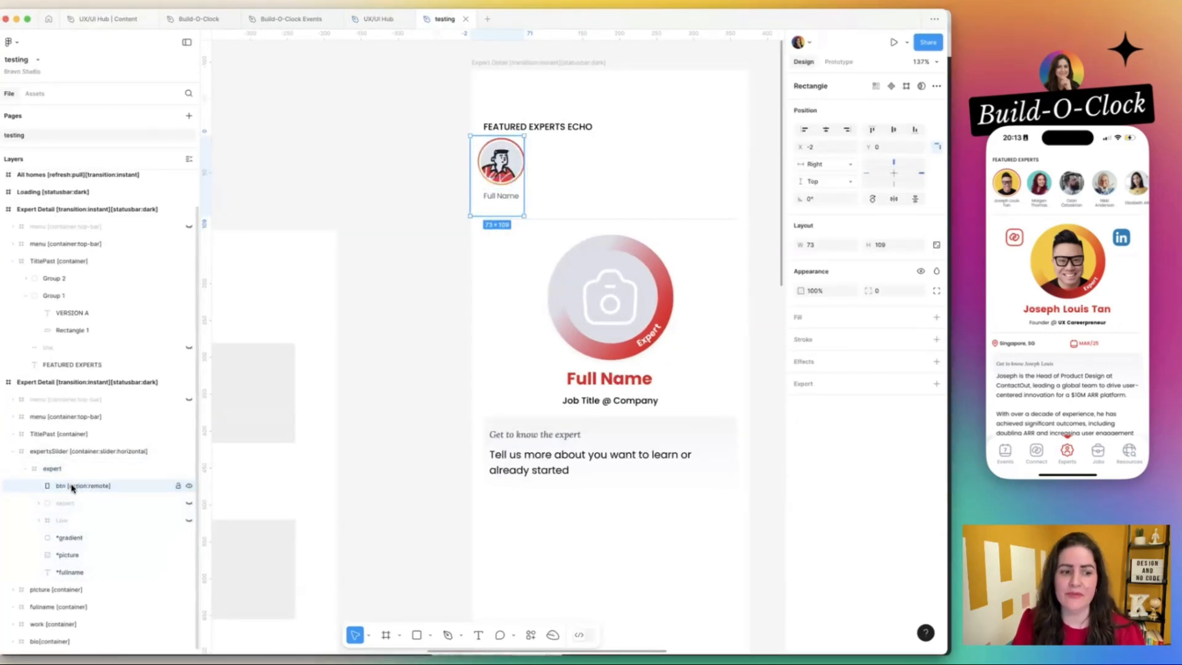
pyautogui.click(371, 19)
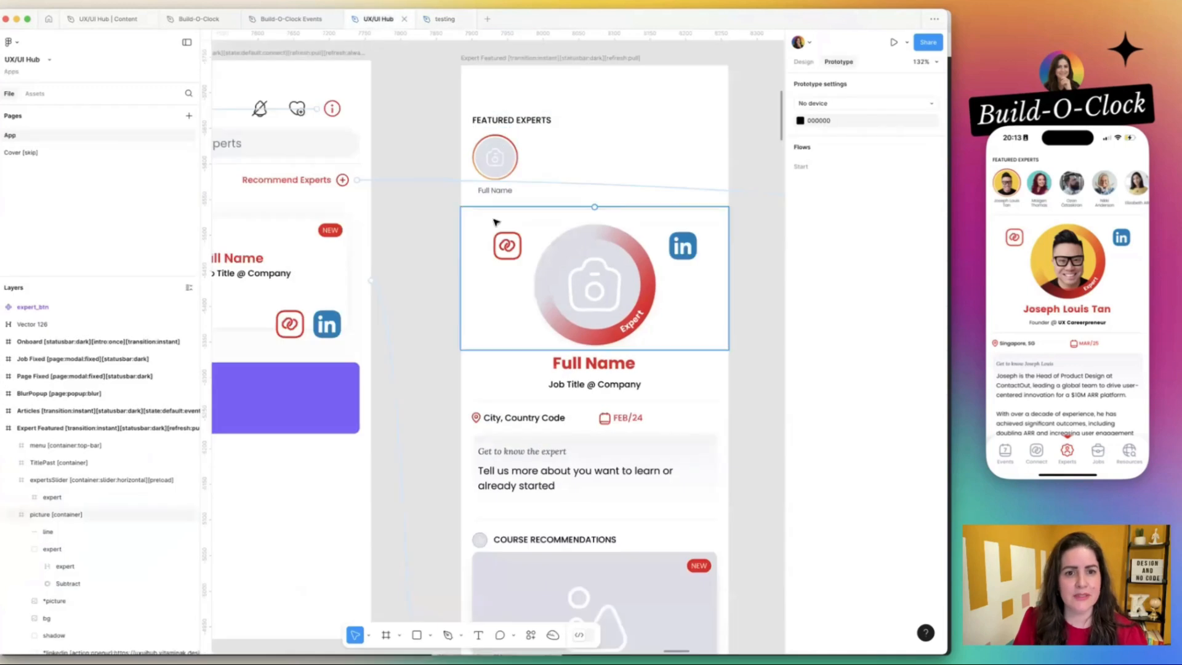
pyautogui.doubleClick(498, 164)
pyautogui.click(26, 497)
pyautogui.click(66, 516)
pyautogui.scroll(-1, 65, 520)
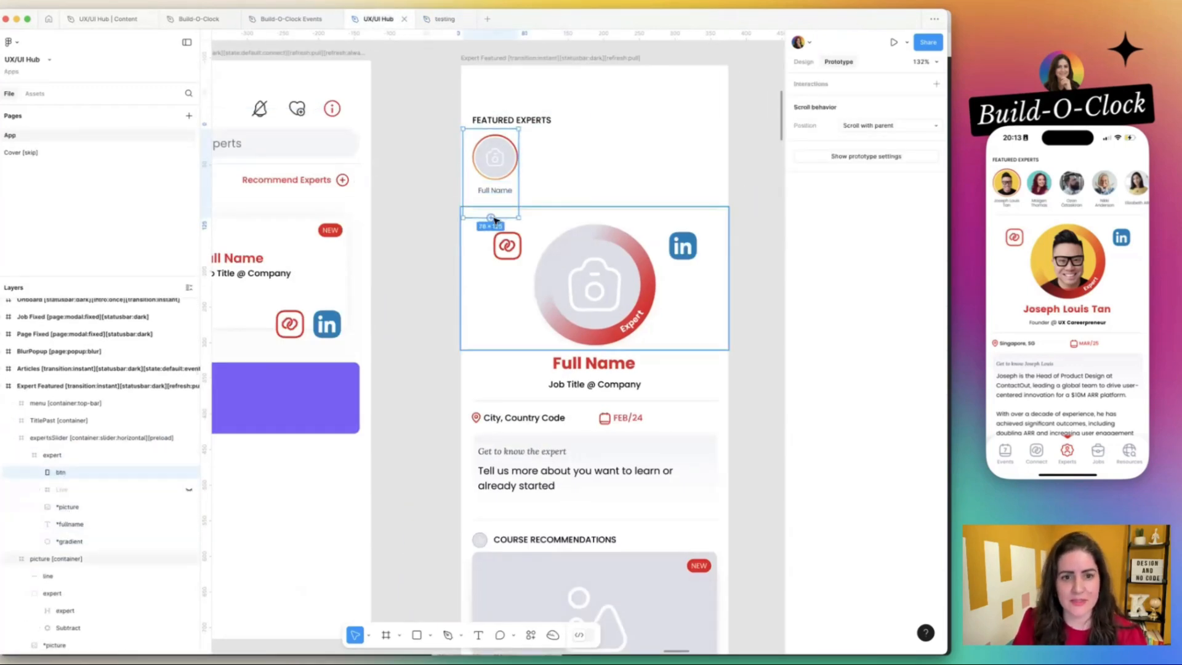
pyautogui.moveTo(503, 217); pyautogui.dragTo(503, 207)
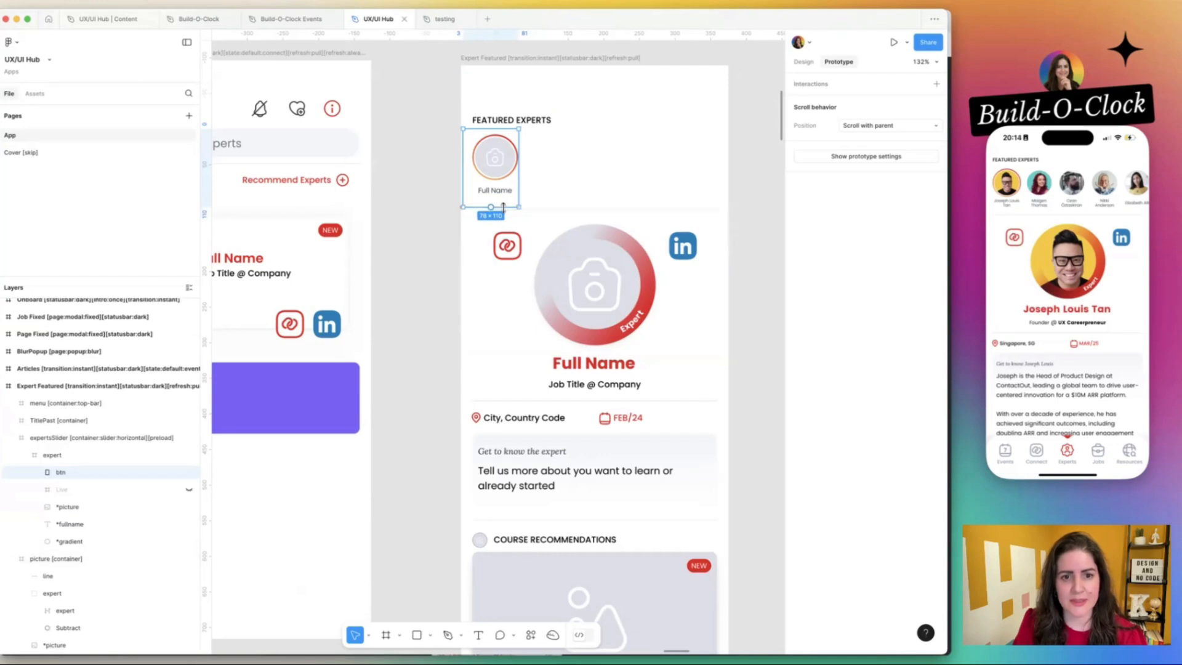
# Copy the btn layer's name from the testing file and rename UX/UI Hub's btn layer to btn [action:remote].
pyautogui.click(440, 19)
pyautogui.doubleClick(74, 486)
pyautogui.hotkey('ctrl', 'c')
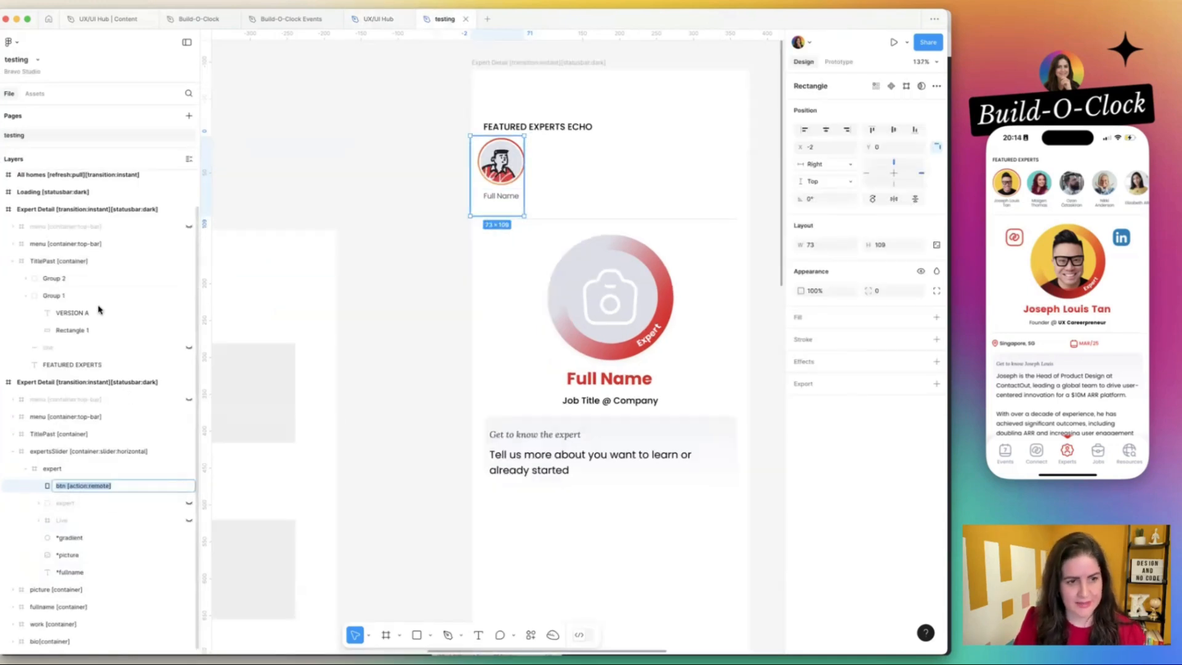
pyautogui.click(372, 19)
pyautogui.doubleClick(61, 472)
pyautogui.hotkey('ctrl', 'v')
# Compare the picture, fullname and gradient layers inside the expert frame between the testing and UX/UI Hub files.
pyautogui.click(440, 20)
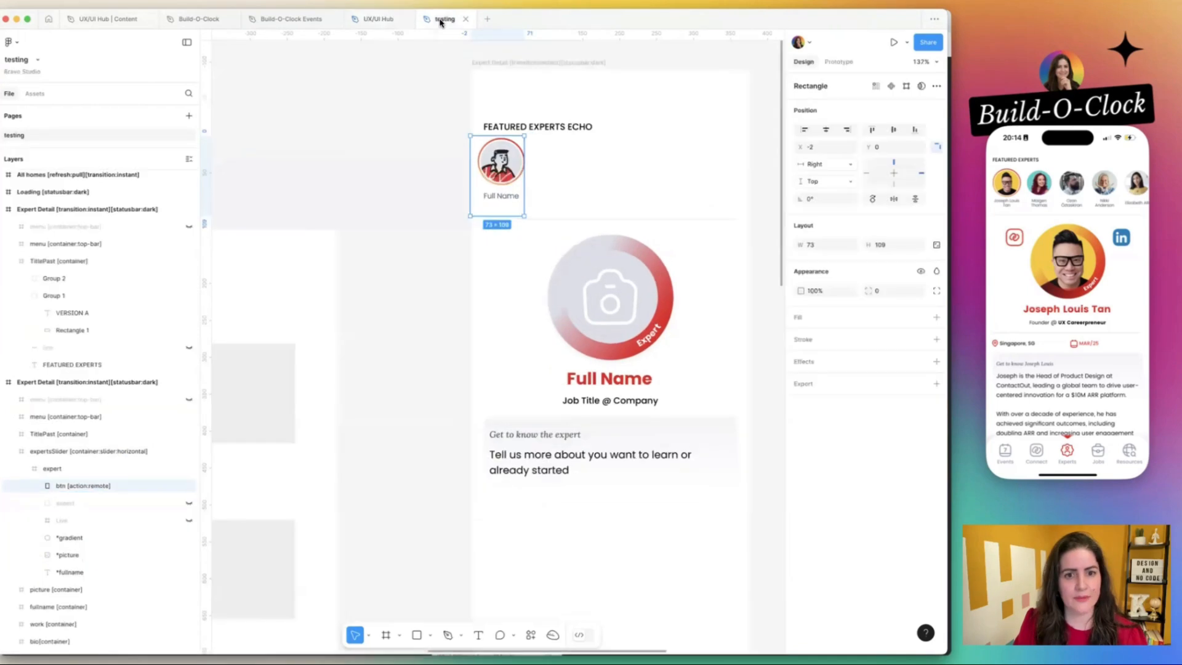
pyautogui.moveTo(406, 26)
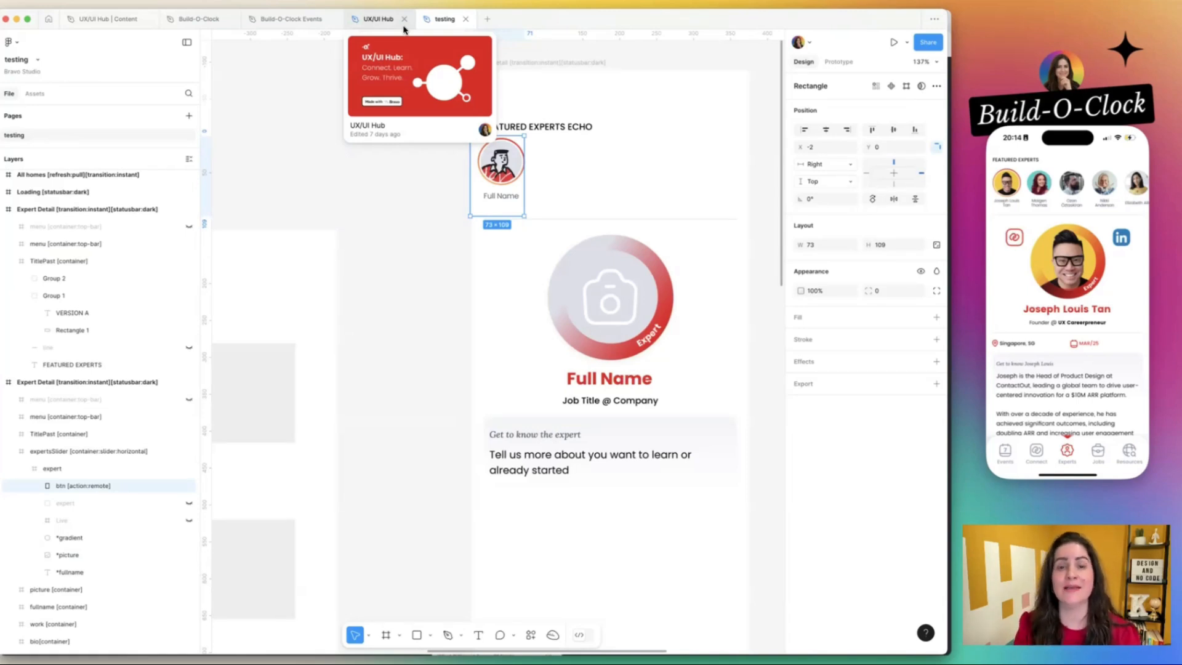
pyautogui.click(373, 19)
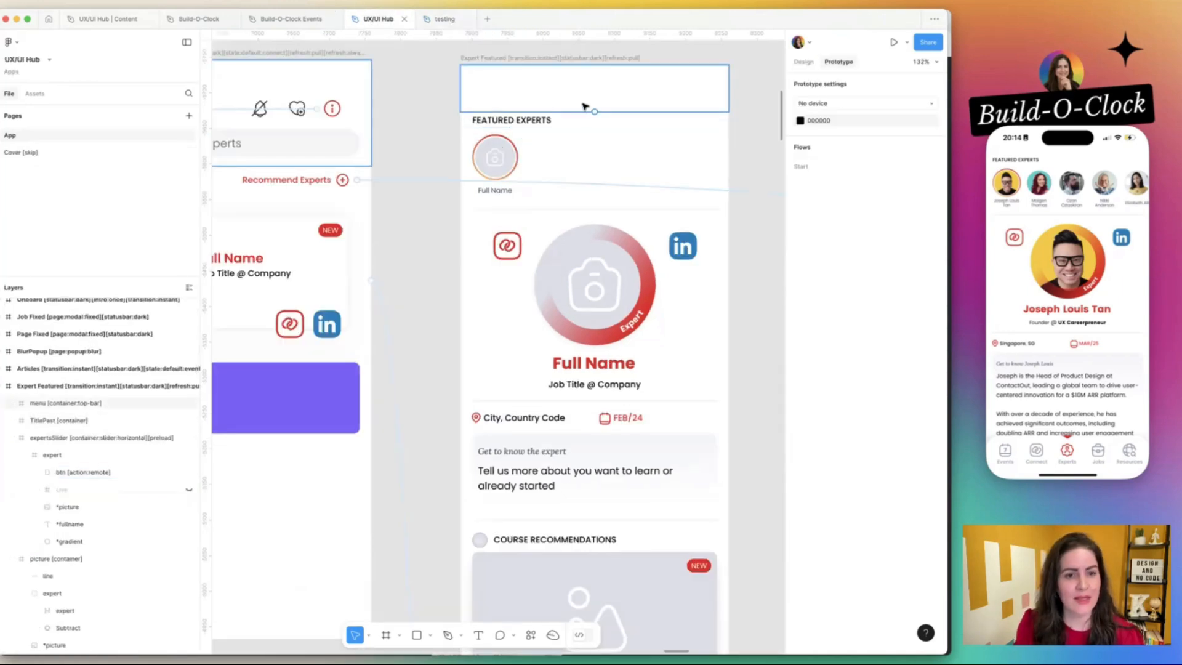
pyautogui.click(495, 157)
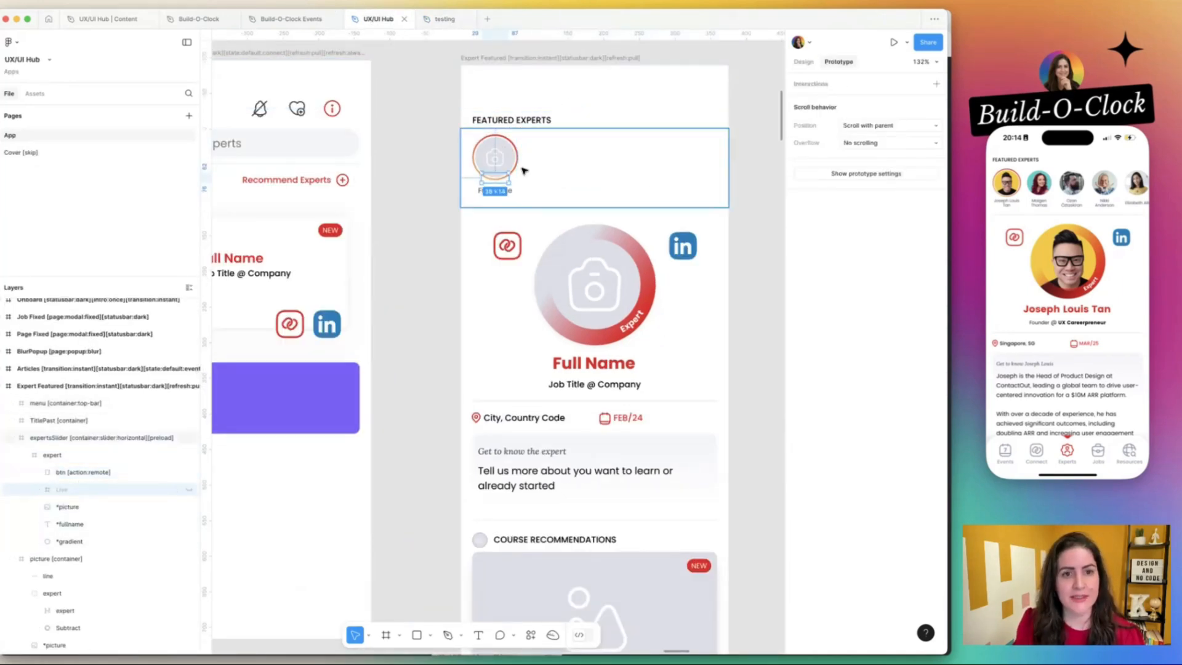
pyautogui.click(448, 19)
pyautogui.click(79, 503)
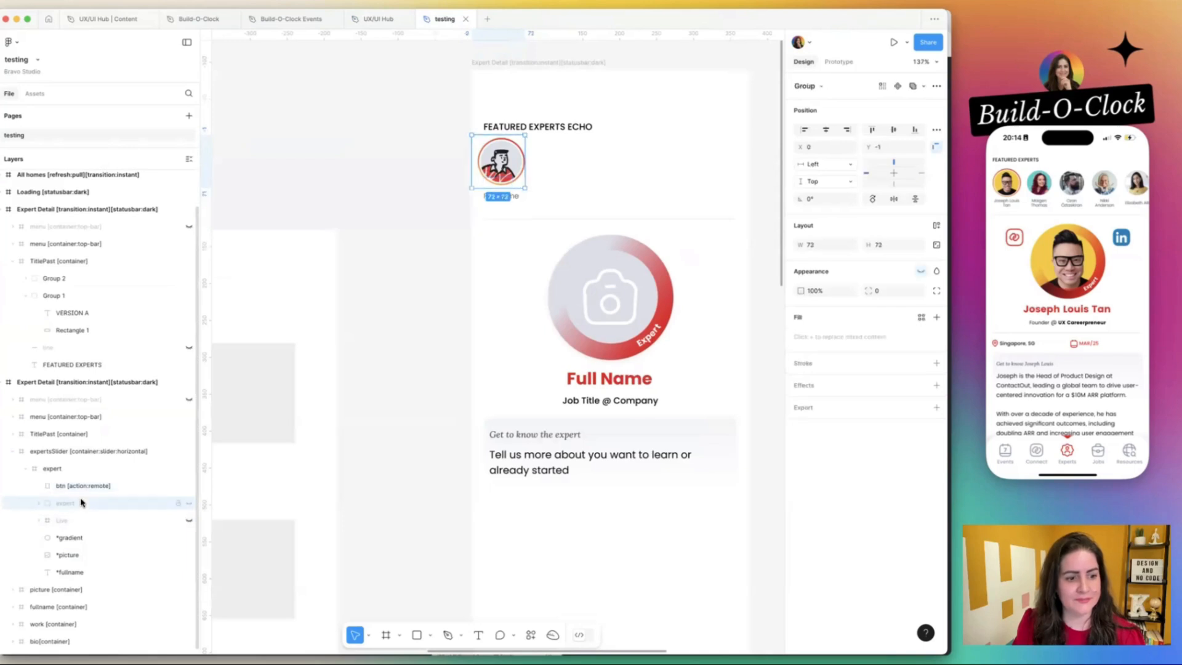
pyautogui.click(80, 520)
pyautogui.click(81, 537)
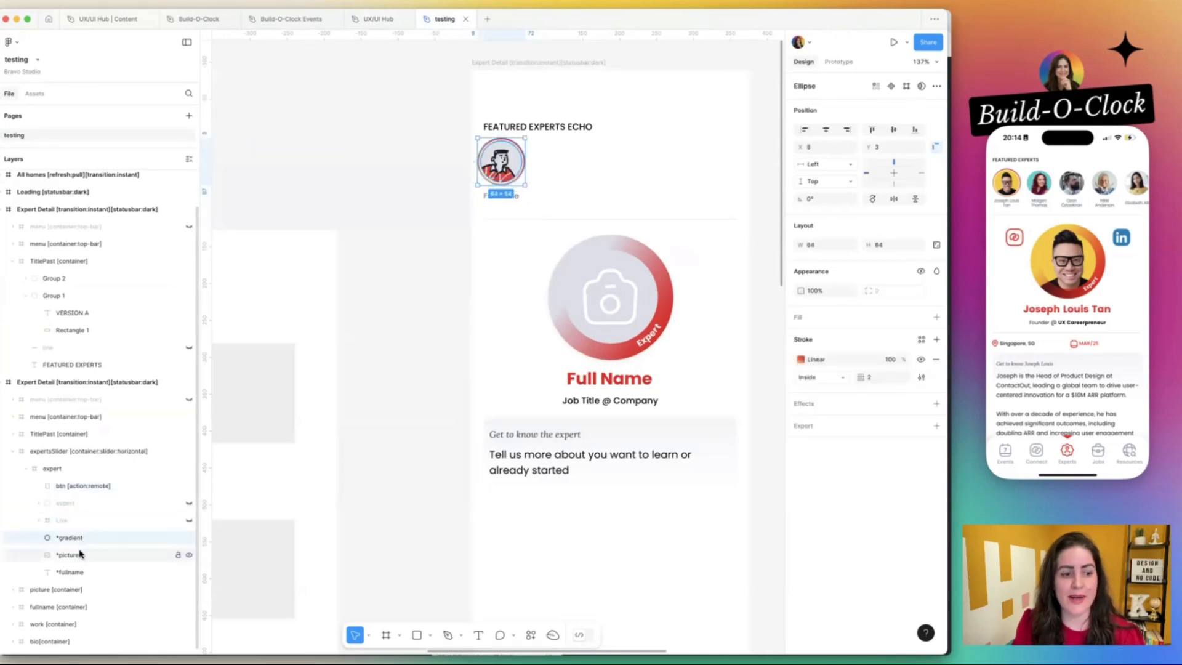
pyautogui.click(79, 554)
pyautogui.click(385, 19)
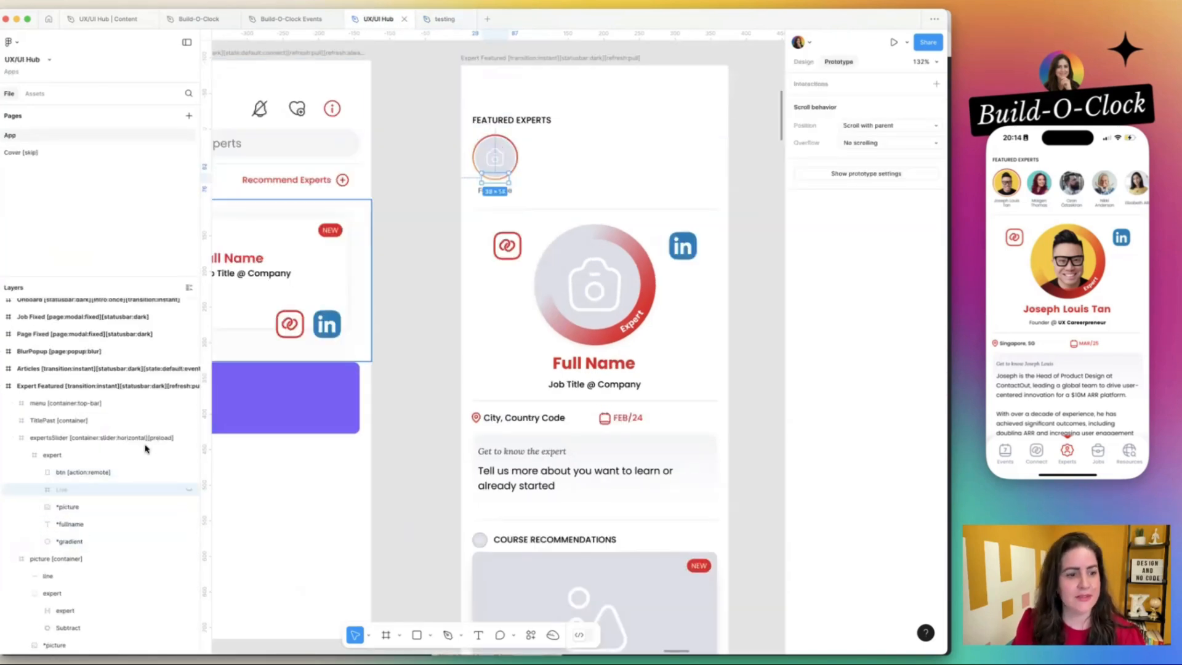
pyautogui.click(82, 509)
pyautogui.click(84, 524)
pyautogui.click(79, 542)
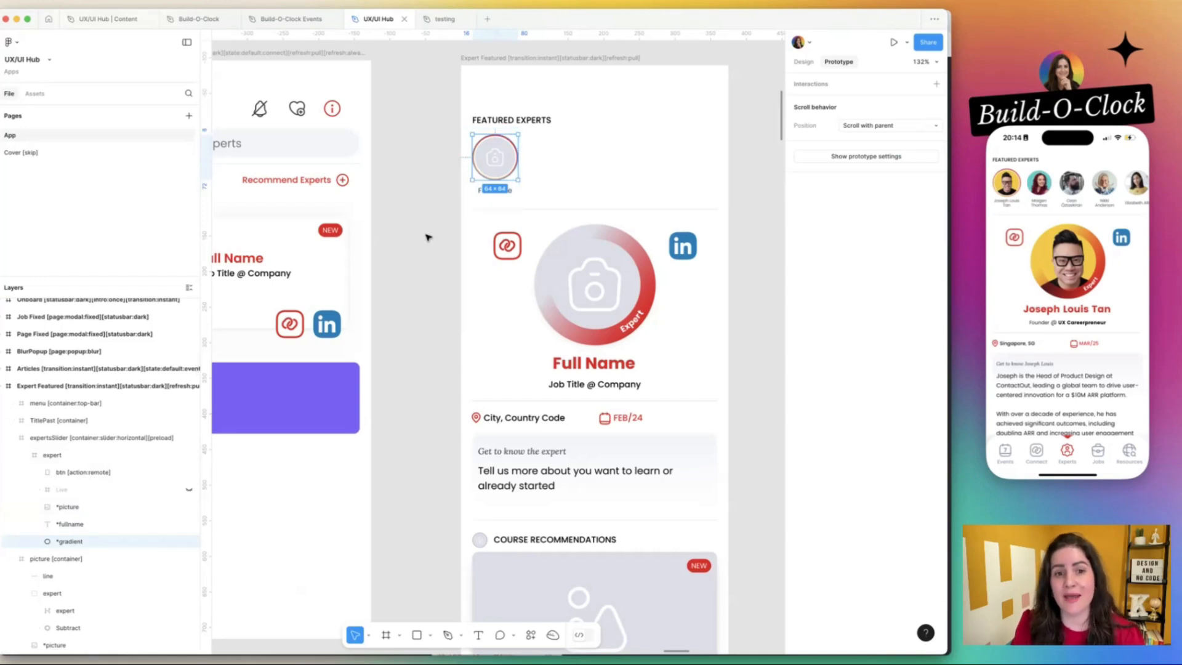
pyautogui.click(543, 169)
pyautogui.click(569, 164)
# In the testing file, expand the Expert Detail frame's picture and fullname containers to examine their layers.
pyautogui.click(443, 19)
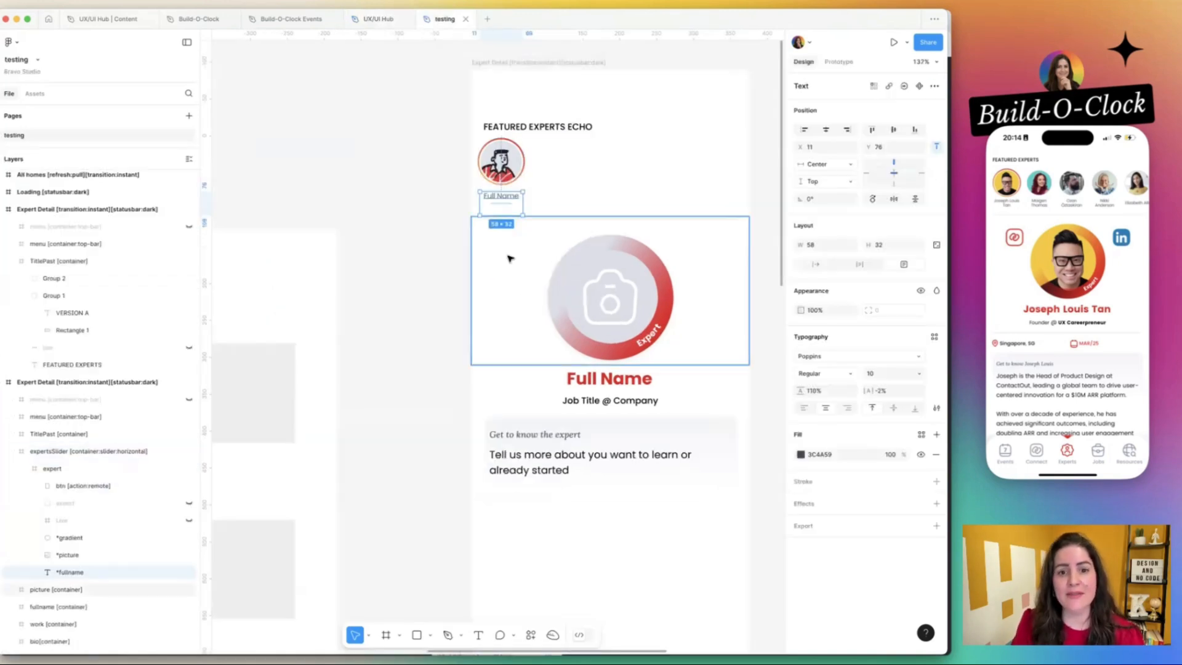
pyautogui.click(521, 267)
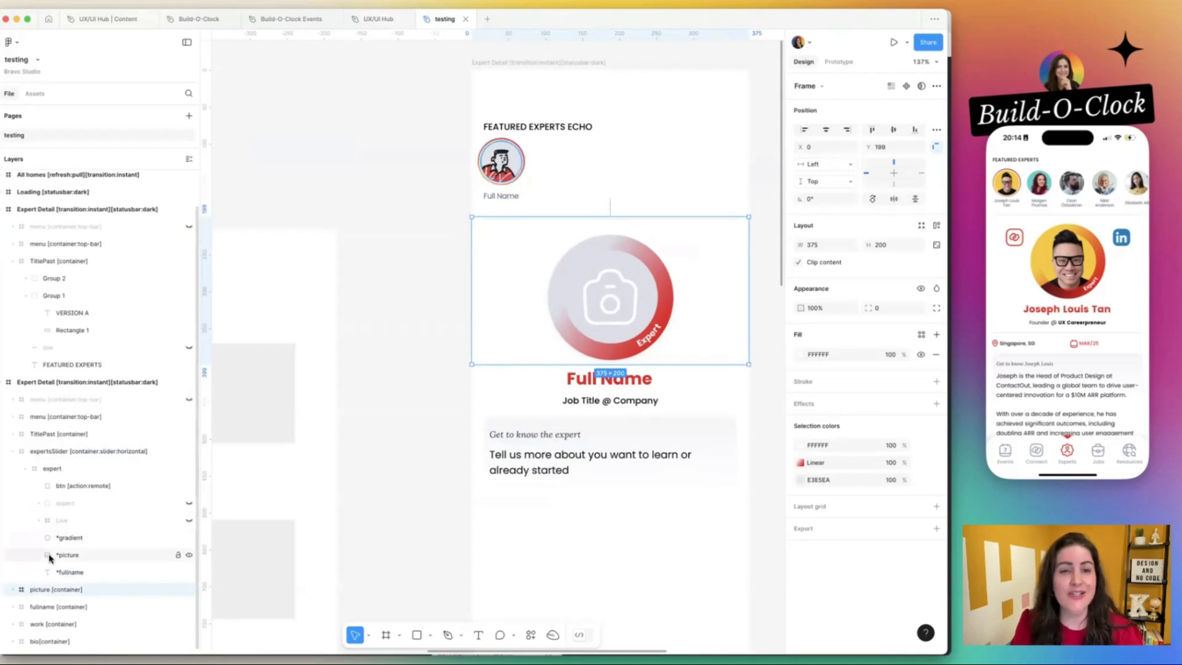
pyautogui.scroll(-4, 13, 592)
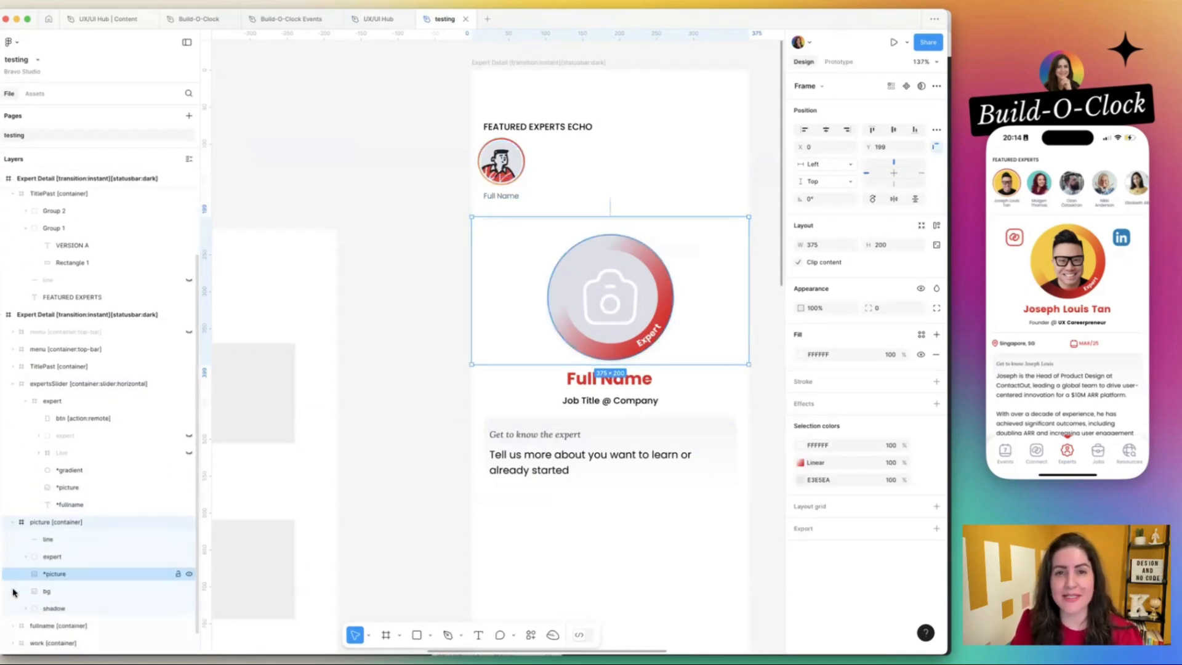
pyautogui.click(15, 625)
pyautogui.scroll(-2, 14, 625)
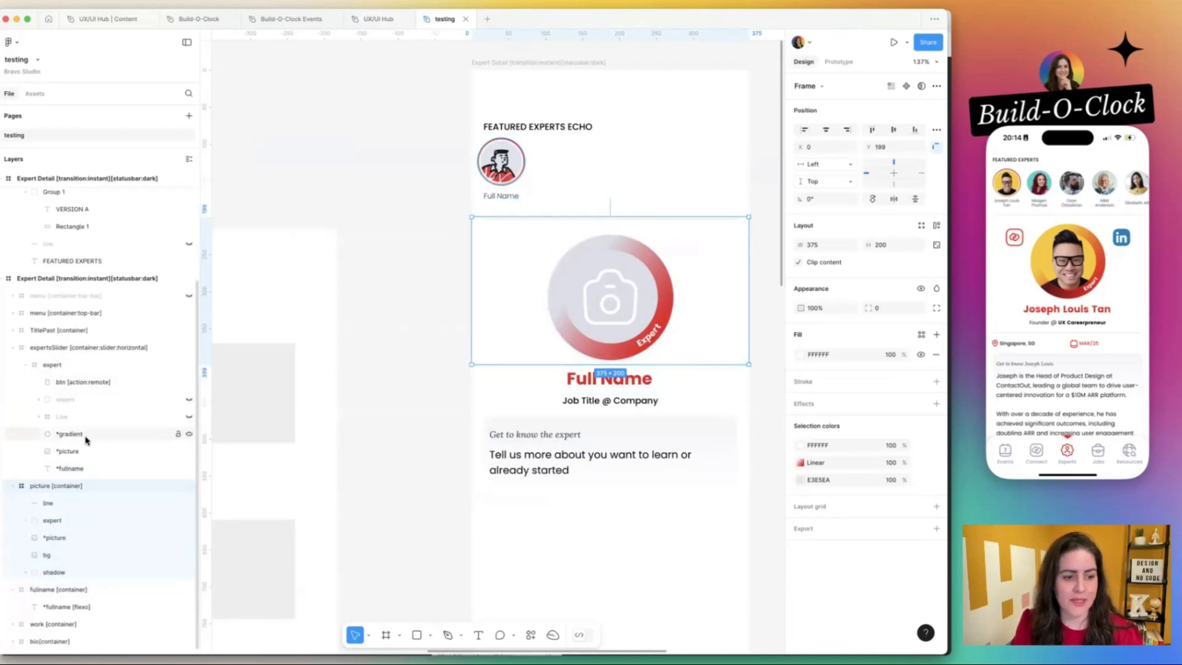
# Compare the picture container's layers in UX/UI Hub's Expert Featured with the testing file, and look over the testing file's bio container.
pyautogui.click(363, 21)
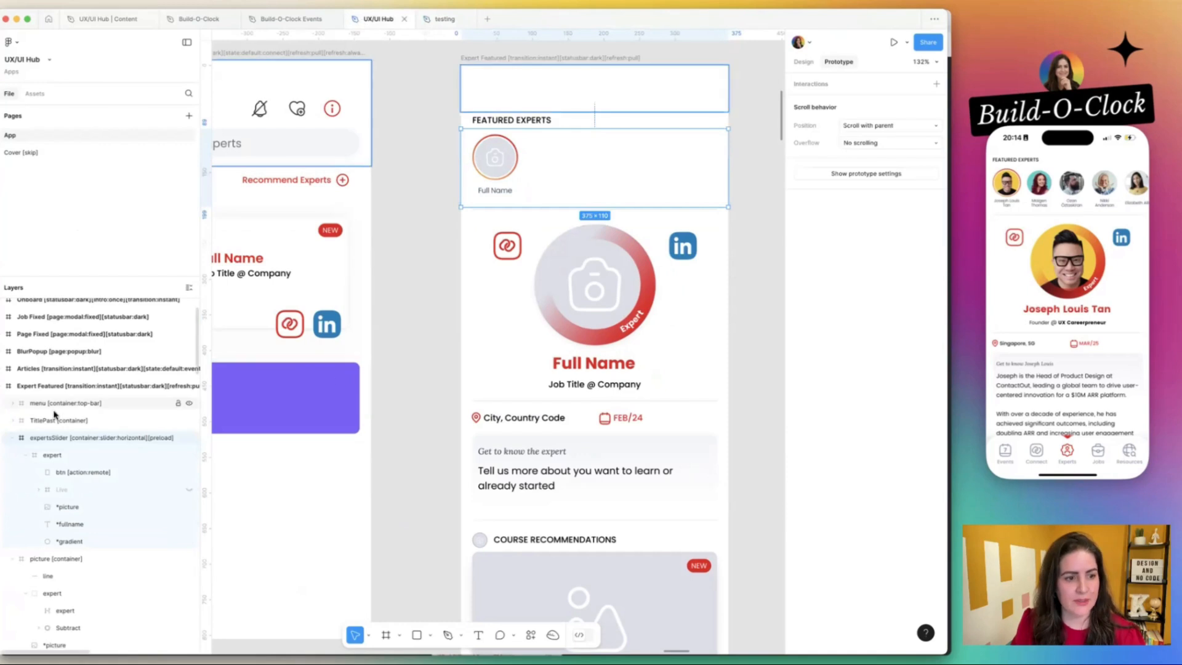
pyautogui.click(29, 561)
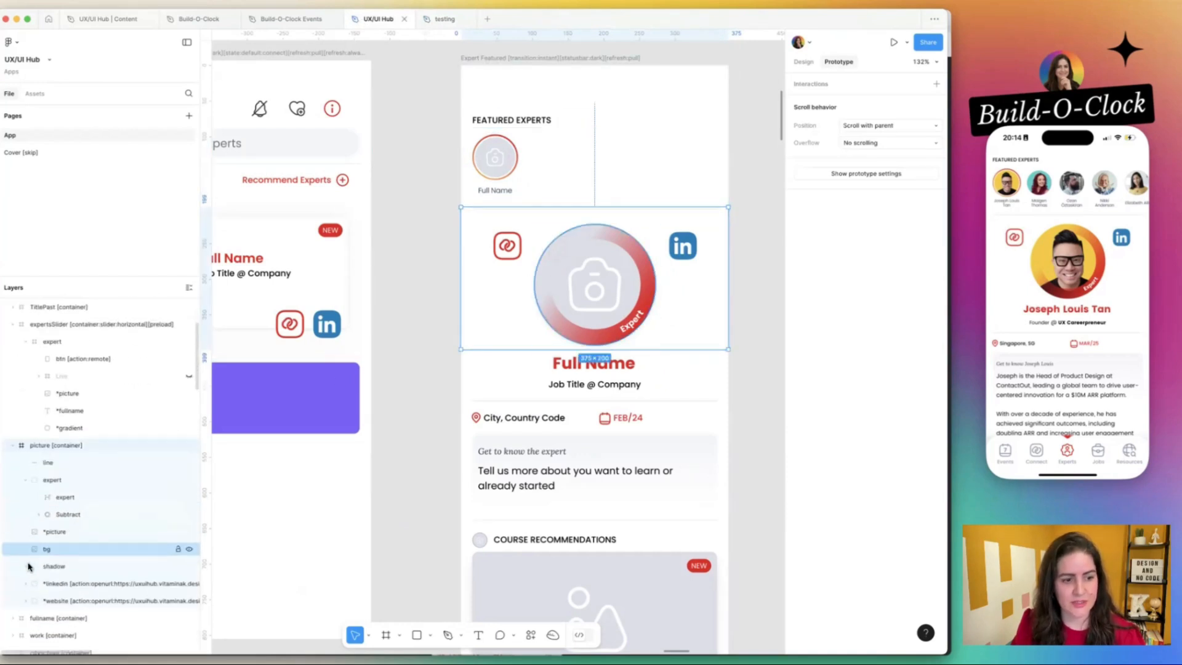
pyautogui.click(442, 20)
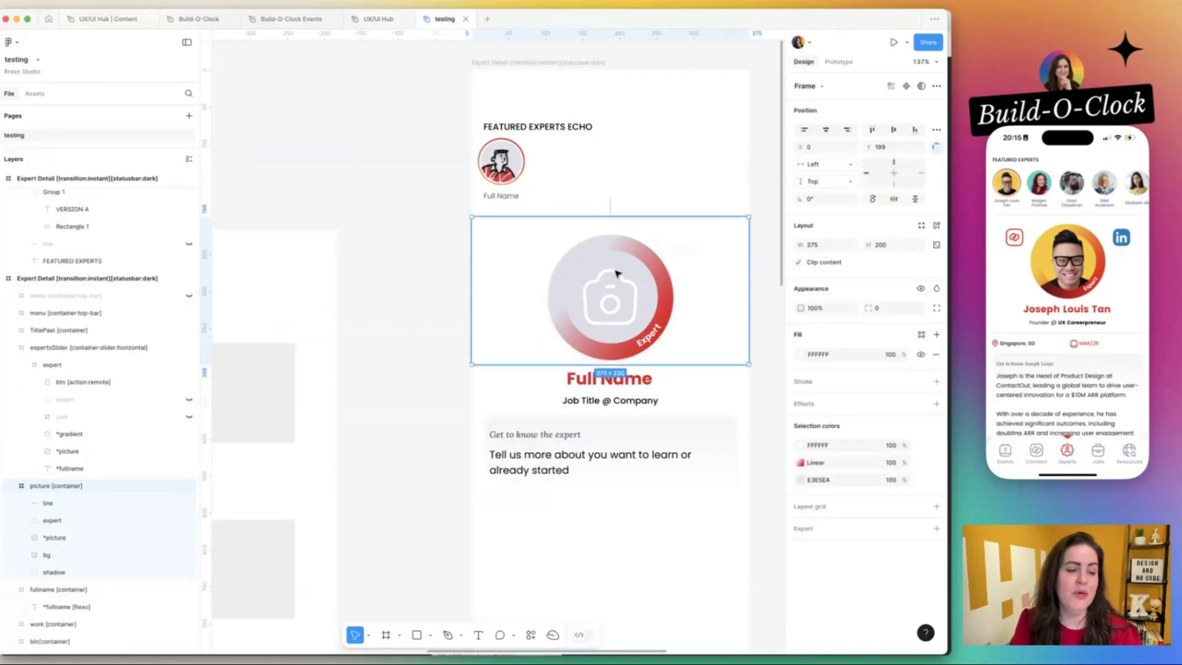
pyautogui.click(378, 20)
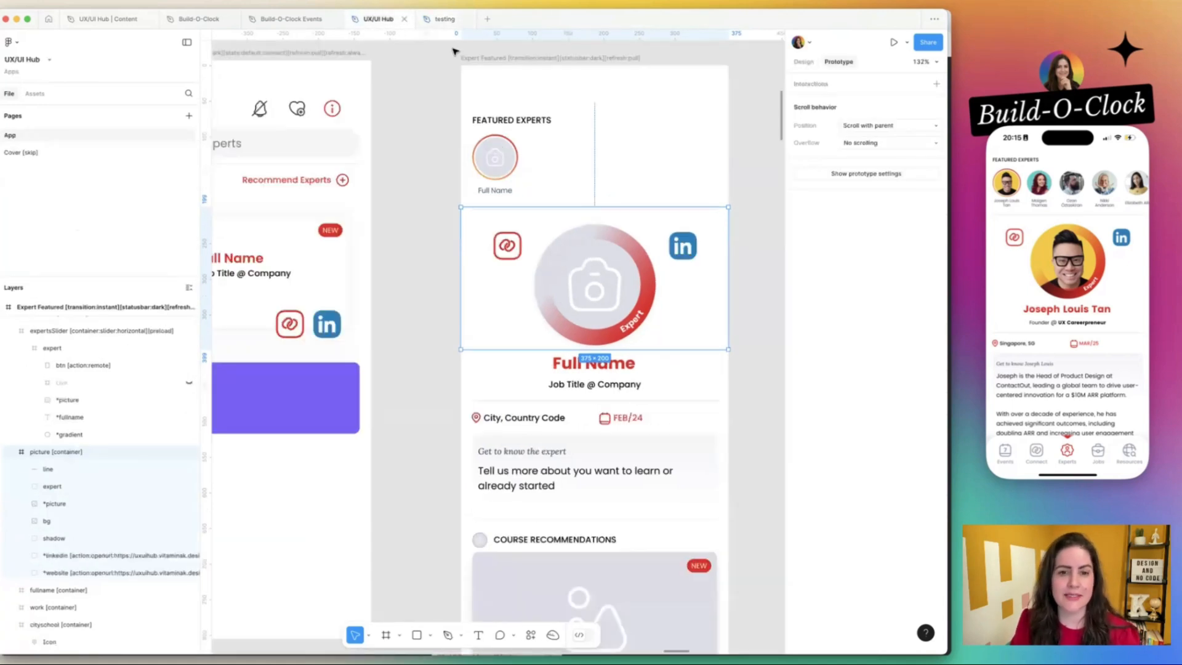
pyautogui.click(442, 19)
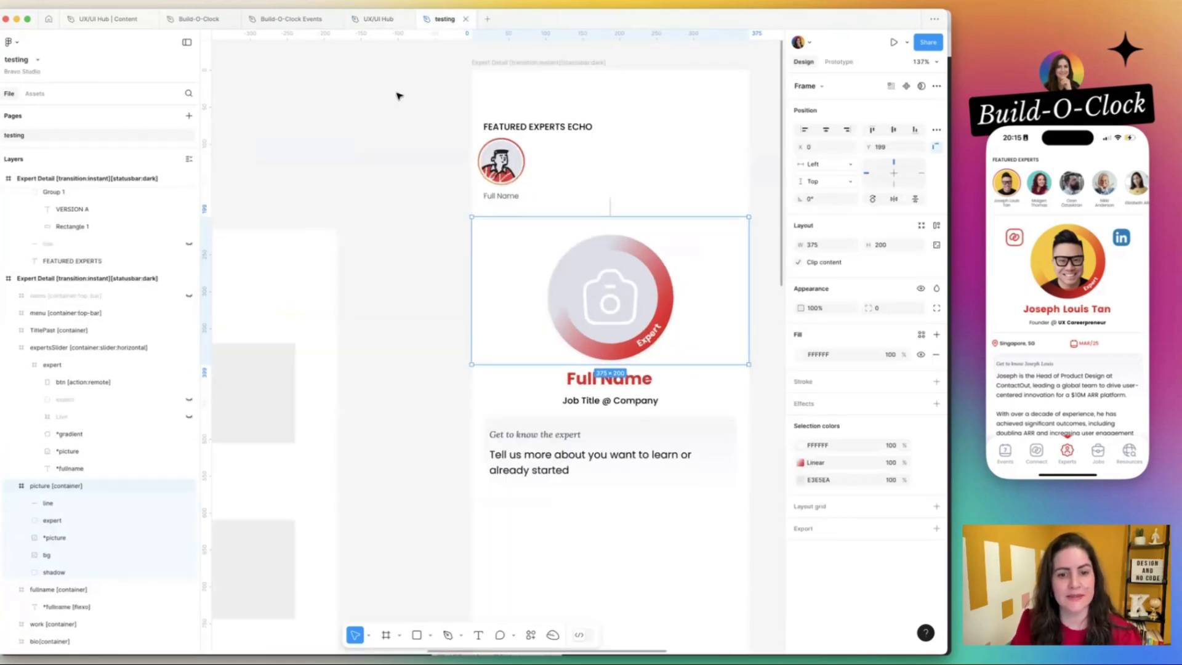
pyautogui.click(536, 480)
pyautogui.click(379, 382)
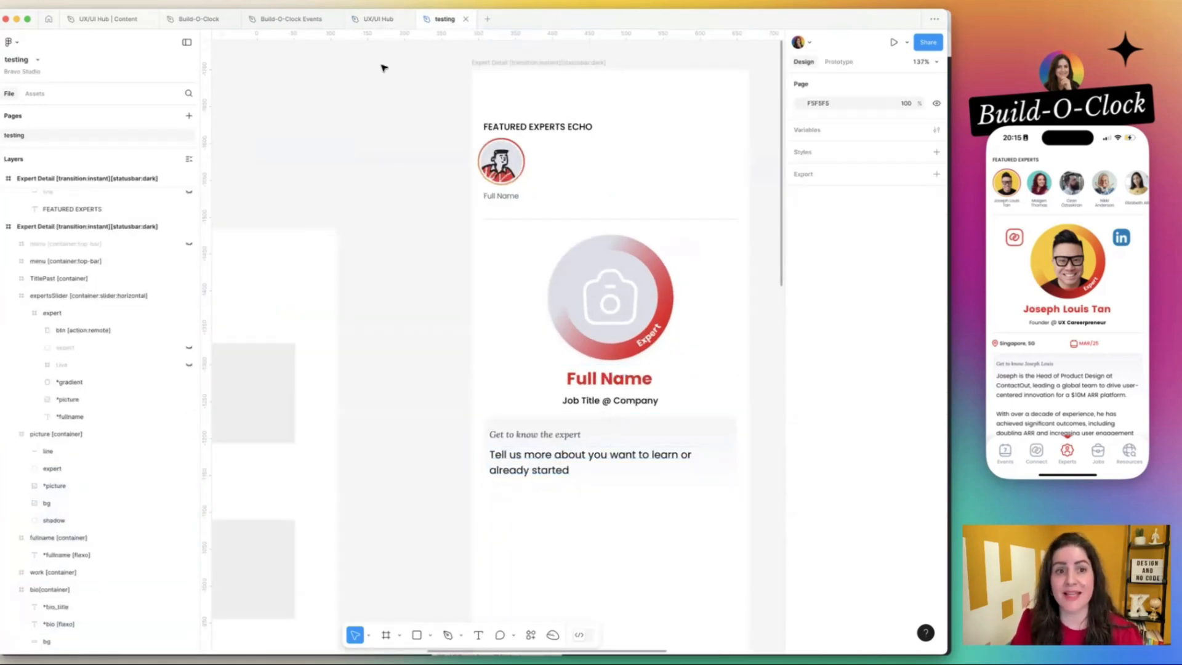
pyautogui.click(378, 19)
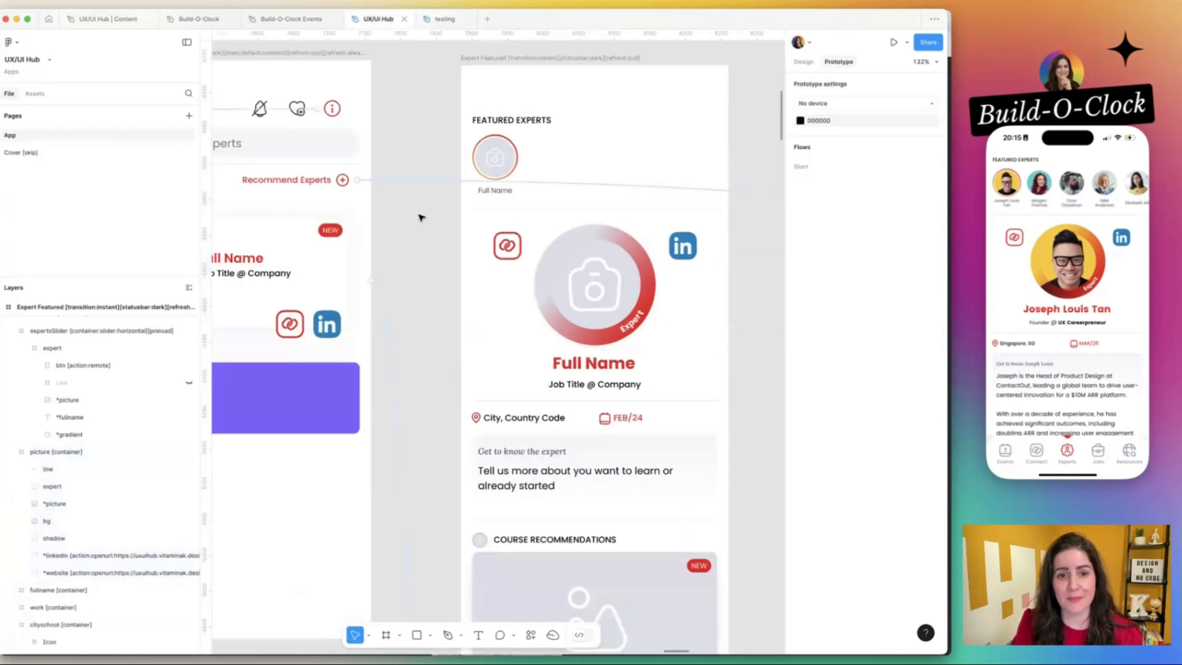
# Cut the expert_btn component beside the Expert Featured frame out of the UX/UI Hub design.
pyautogui.scroll(-5, 477, 221)
pyautogui.hscroll(-1, 477, 224)
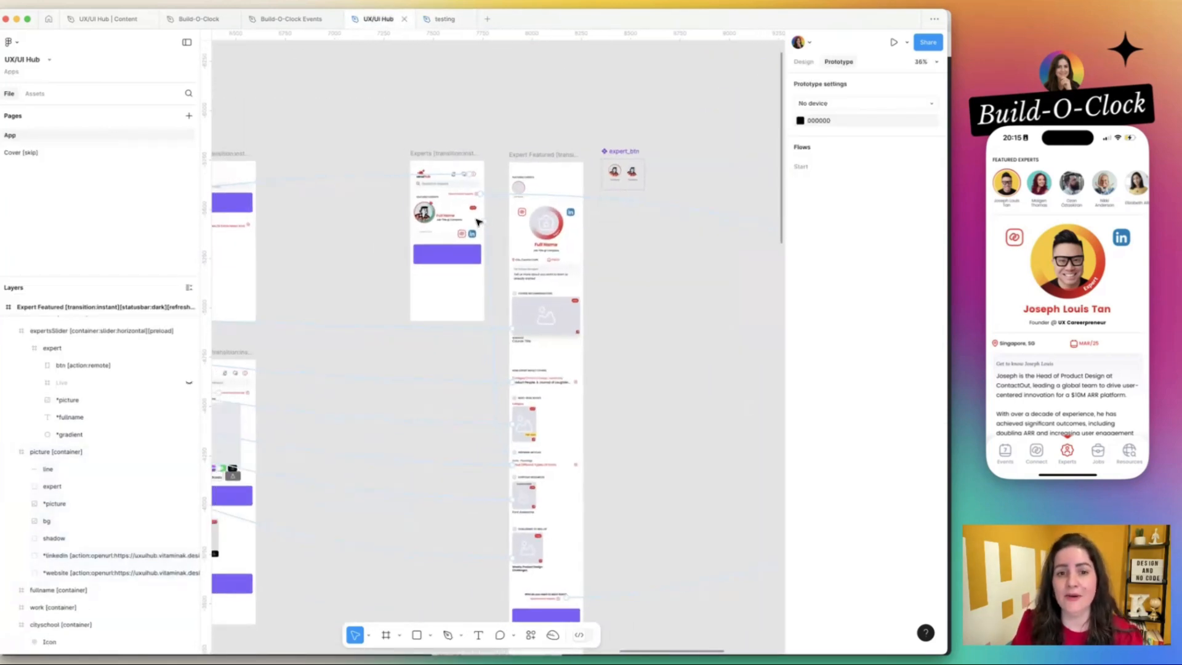
pyautogui.click(625, 152)
pyautogui.press('super+x')
pyautogui.scroll(6, 606, 161)
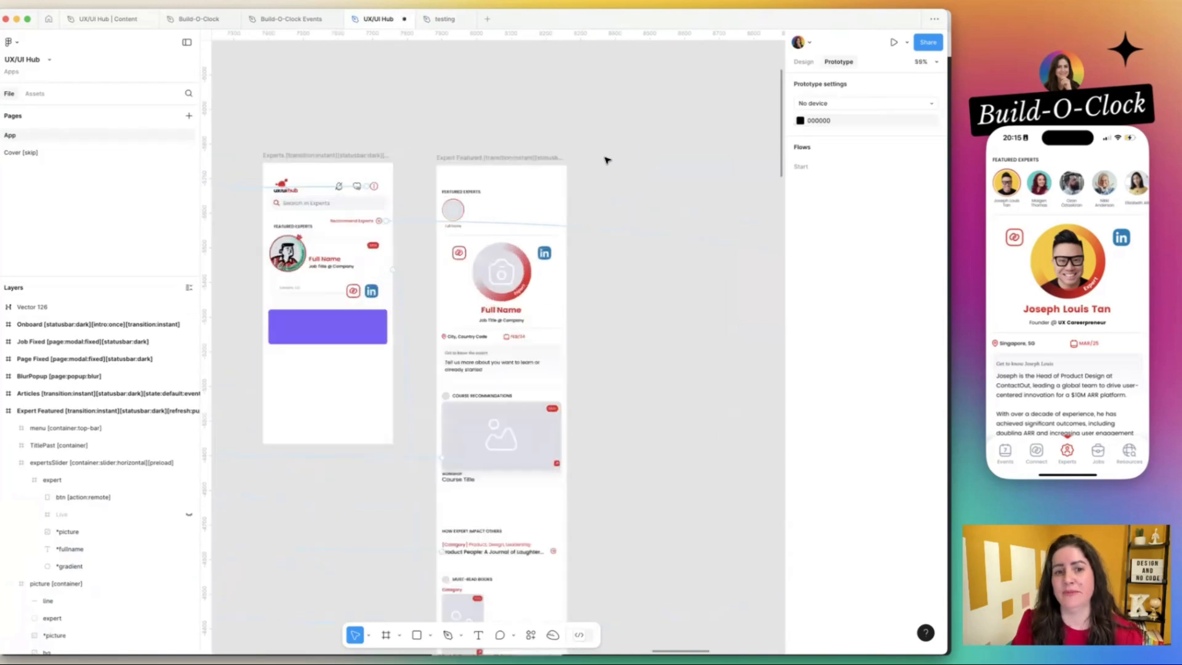
pyautogui.scroll(-6, 606, 161)
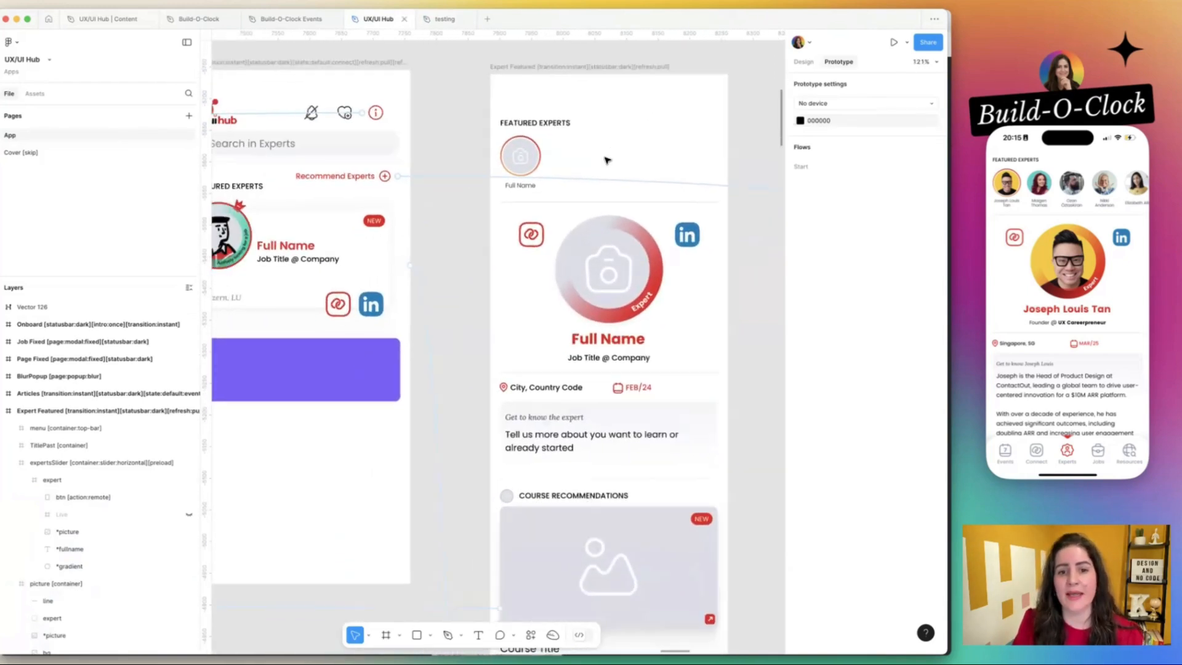
pyautogui.scroll(2, 701, 112)
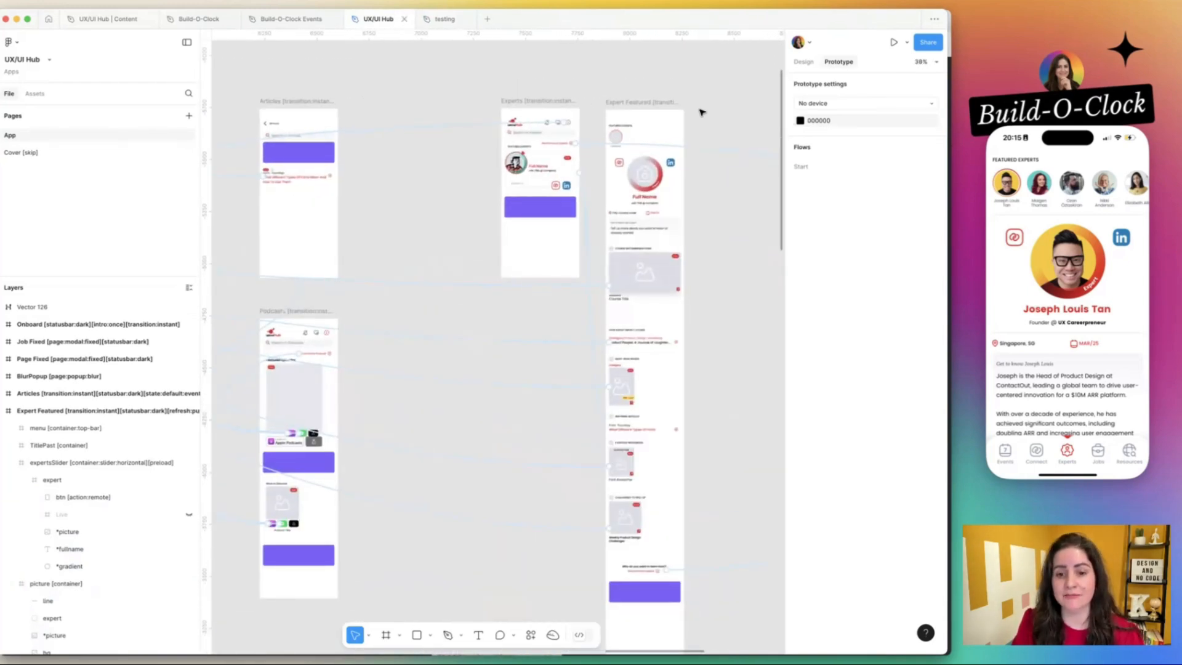
pyautogui.hscroll(3, 700, 112)
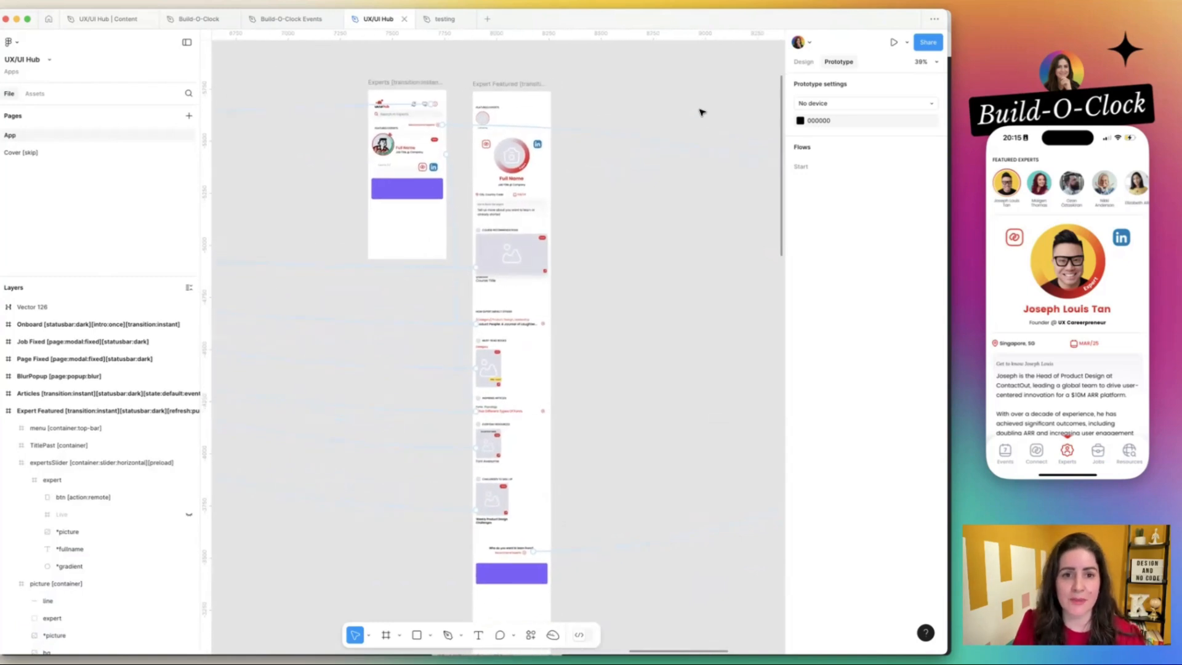
# Switch to Bravo Studio and update the UX/UI Hub app to its latest Figma design.
pyautogui.press('super+Tab')
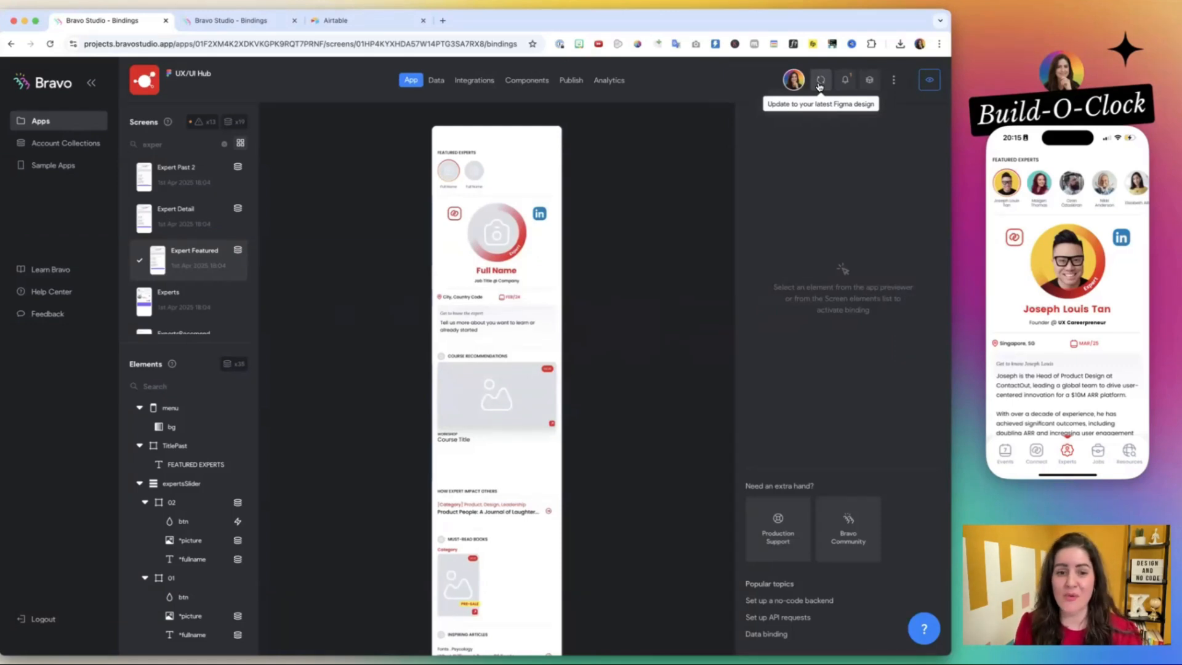
pyautogui.scroll(-10, 587, 349)
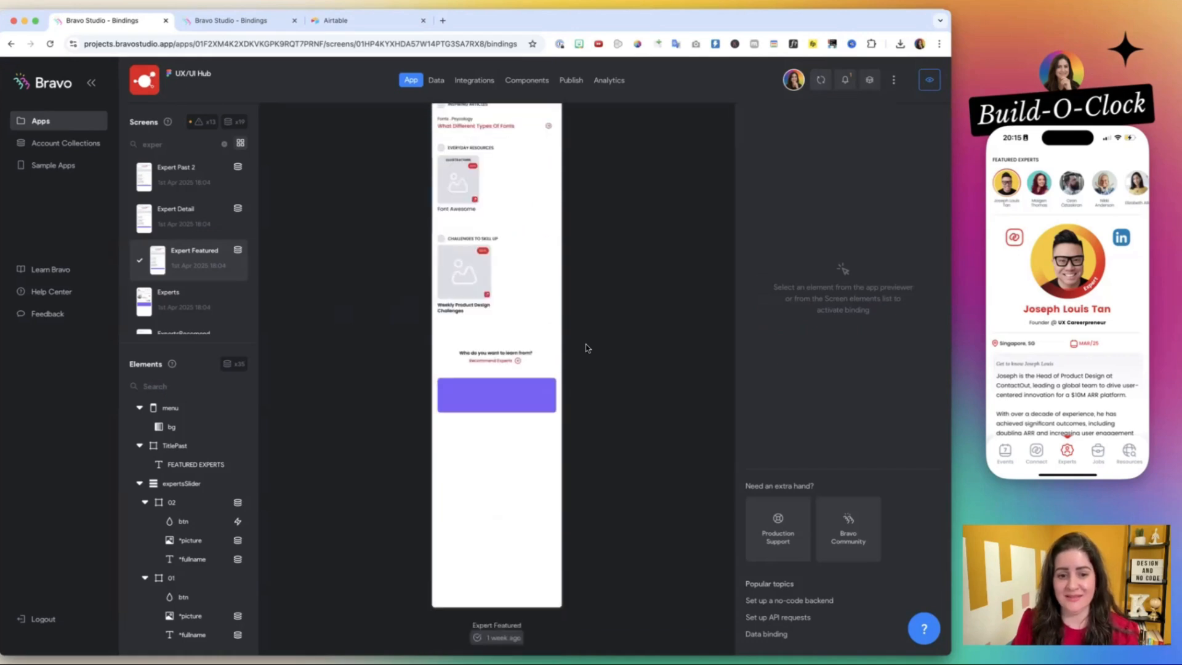
pyautogui.scroll(10, 587, 348)
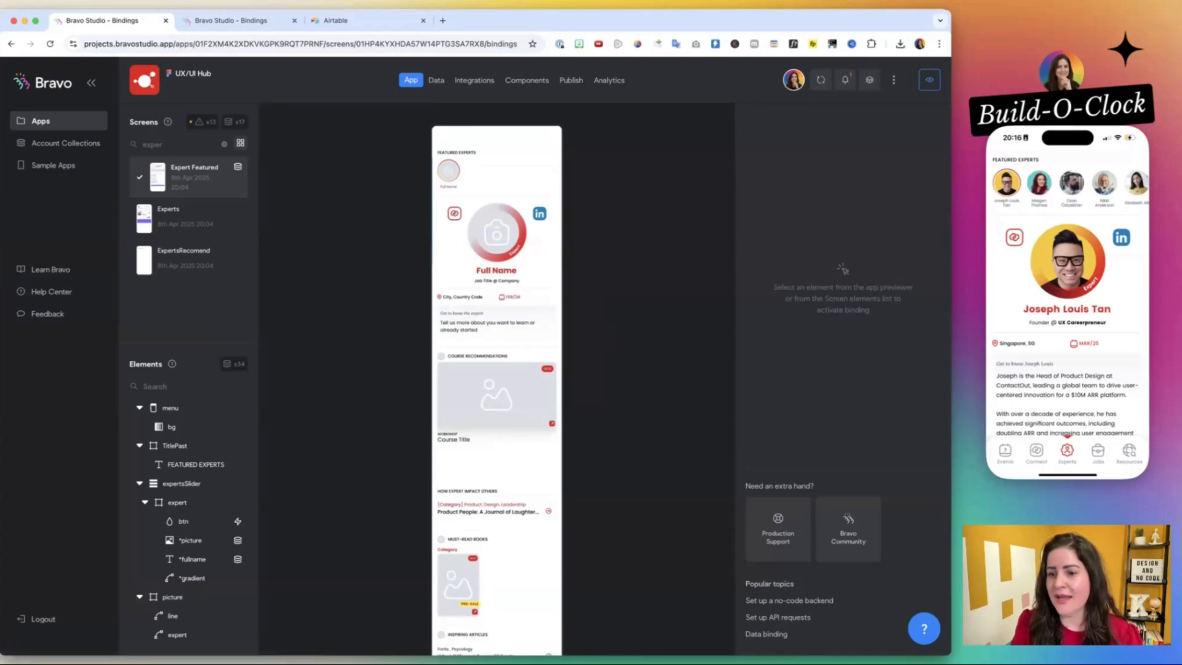
# Relaunch the UX/UI Hub app on the mirrored phone and look through the featured expert screen.
pyautogui.click(1038, 455)
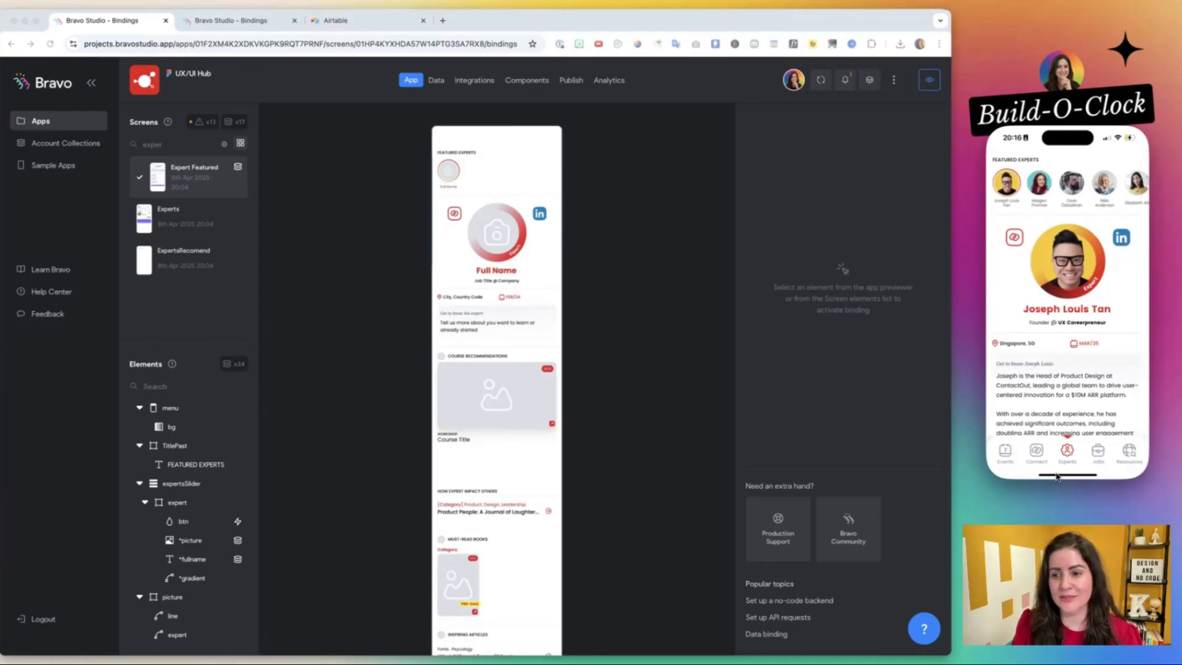
pyautogui.click(1056, 475)
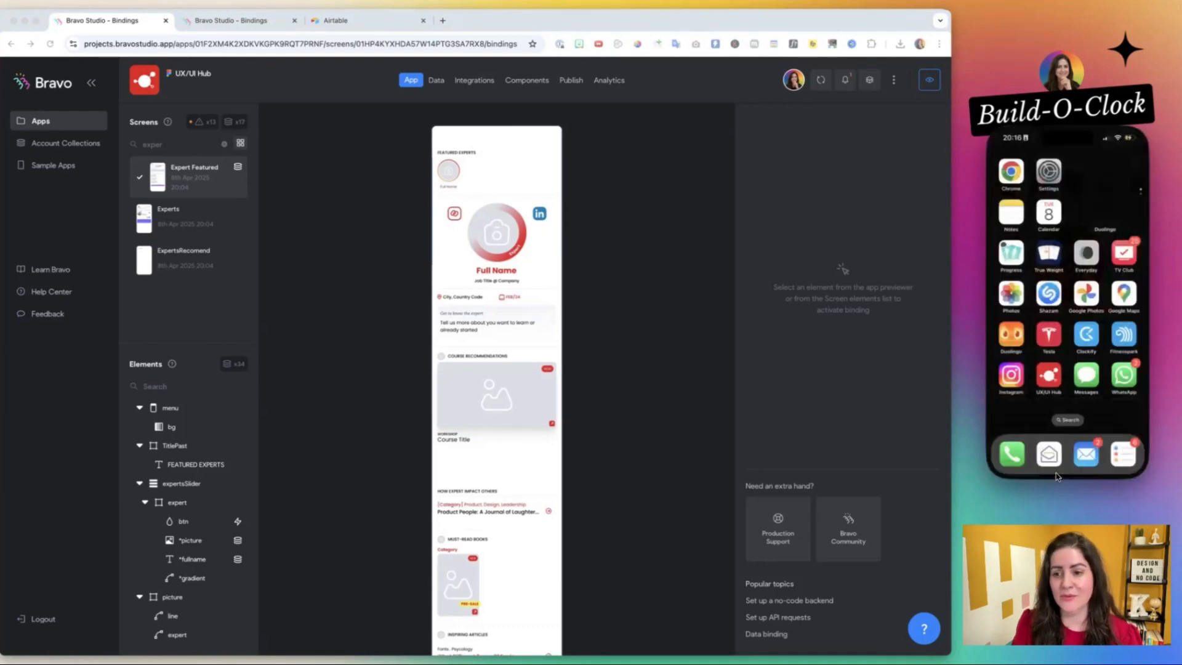
pyautogui.click(1050, 382)
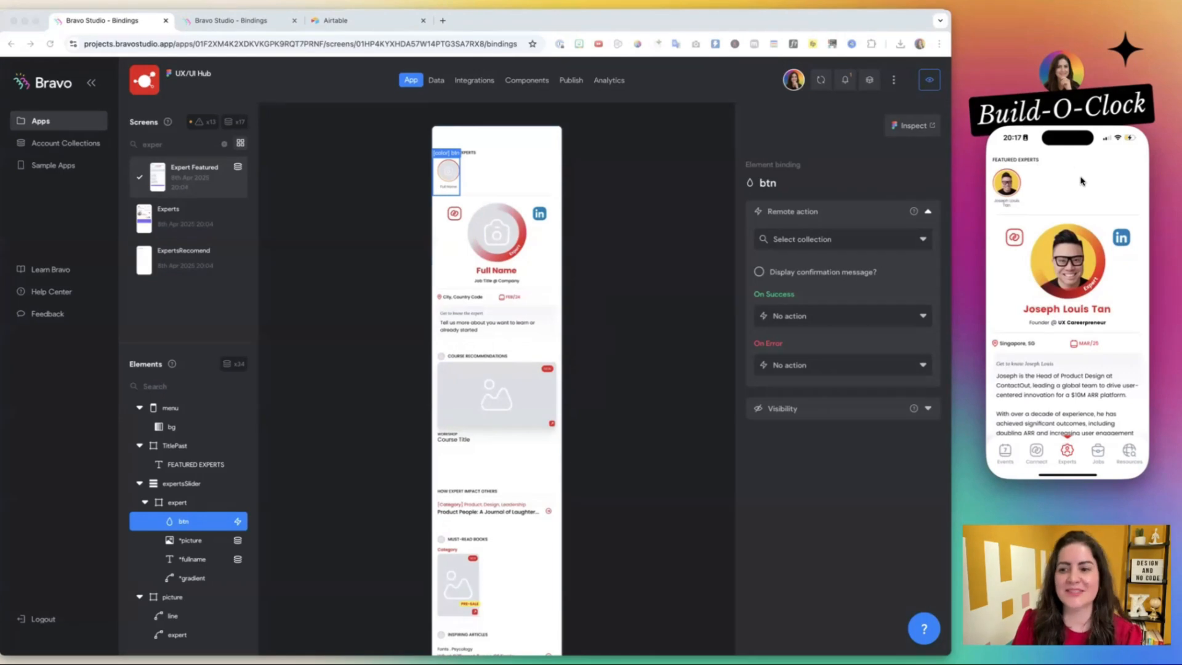
pyautogui.scroll(-15, 1081, 181)
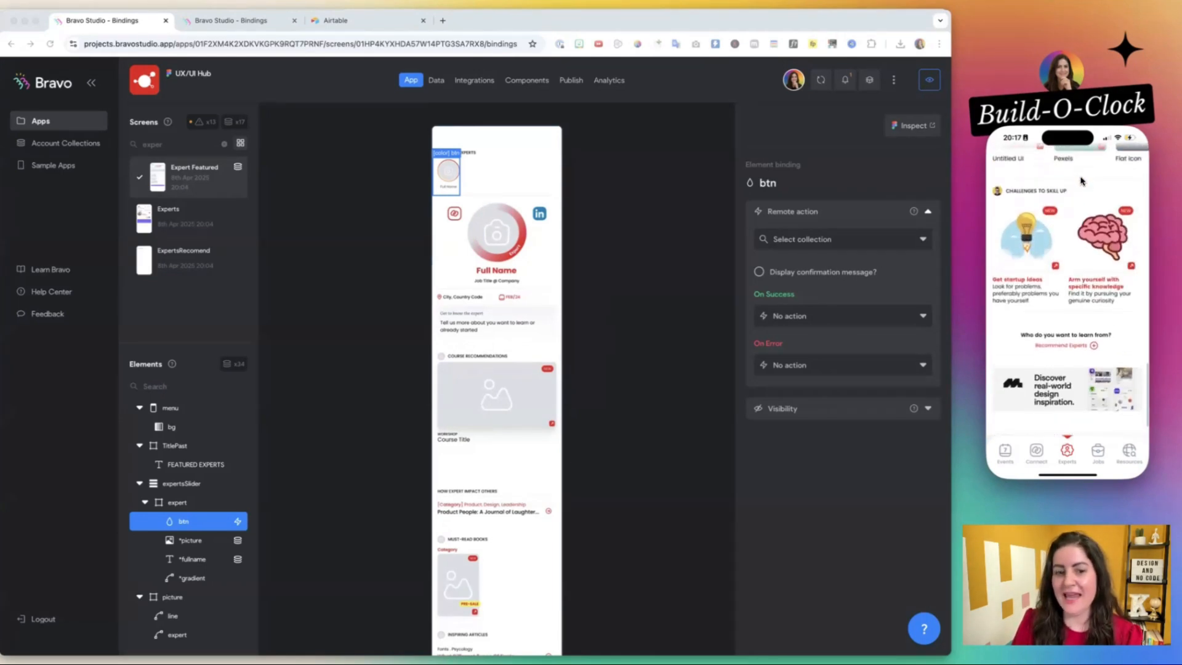
pyautogui.scroll(15, 1082, 181)
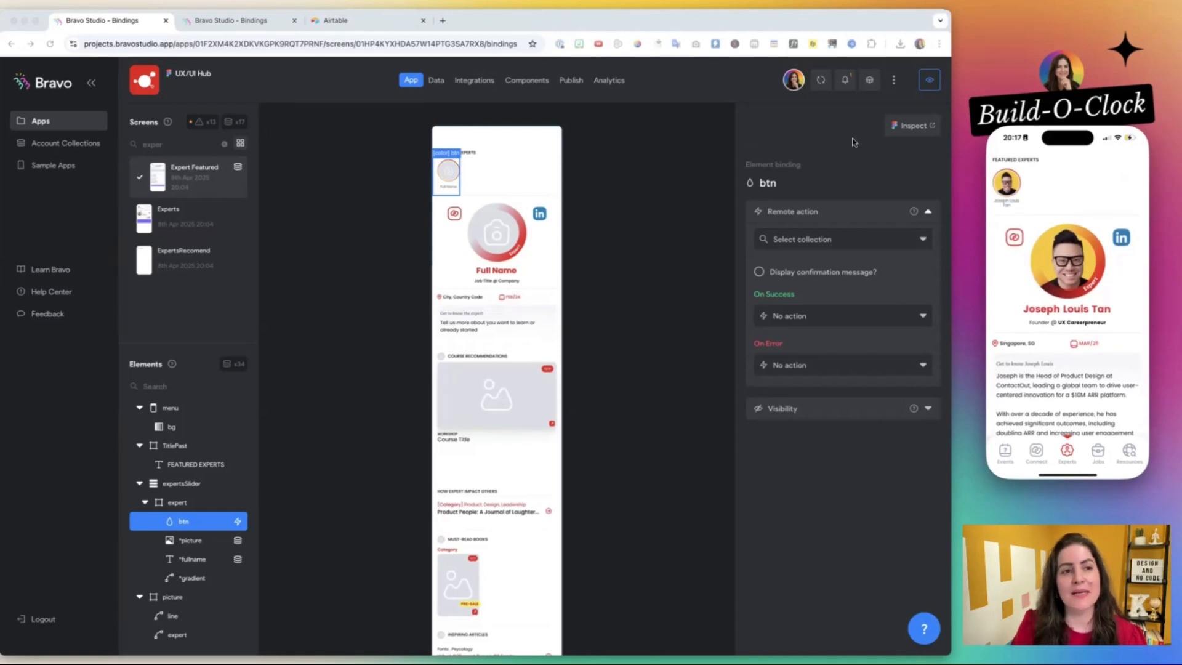
# In the testing project's Expert Detail screen, examine the btn remote action and the expert element's list item binding.
pyautogui.click(220, 24)
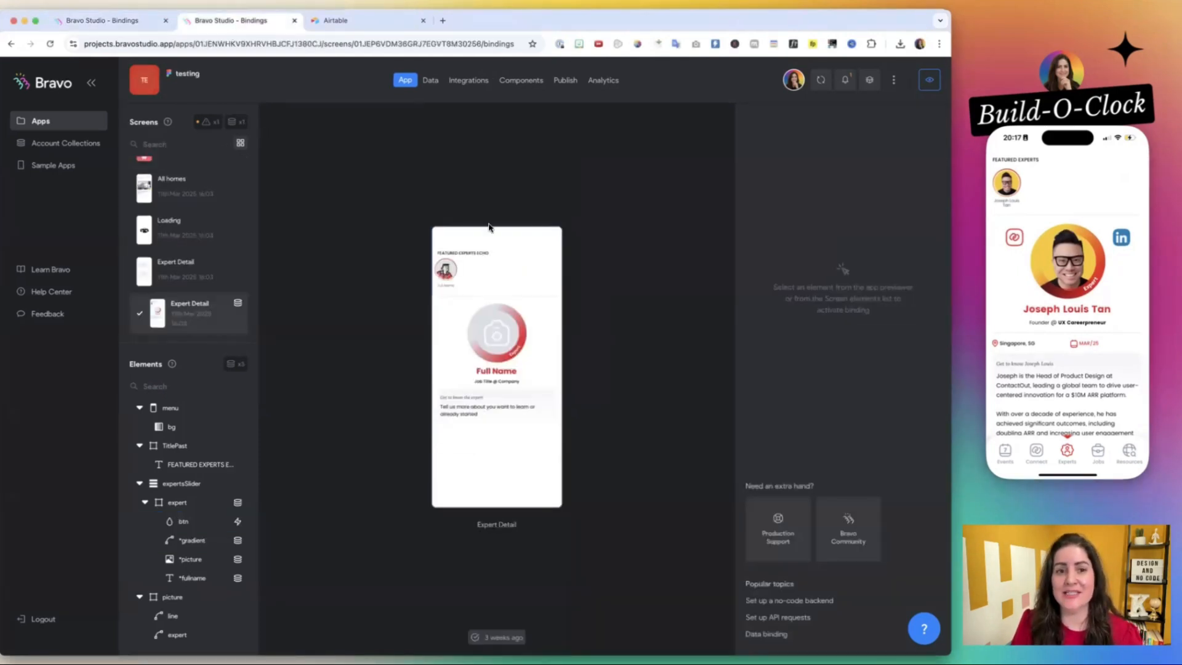
pyautogui.click(444, 275)
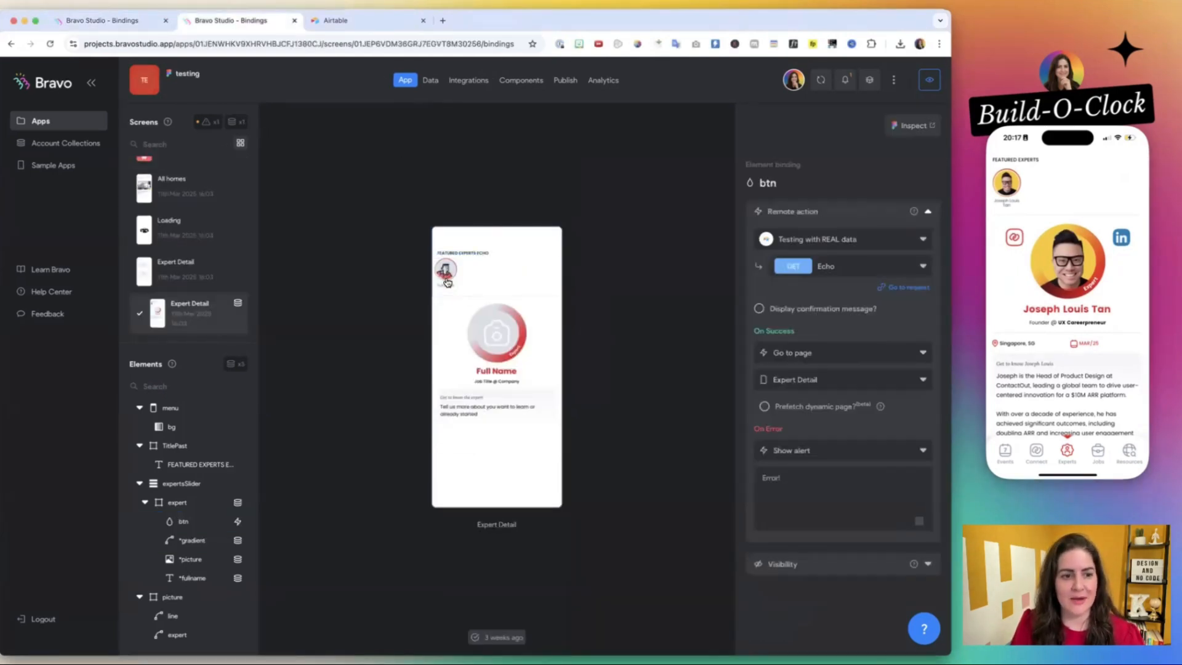
pyautogui.click(441, 282)
pyautogui.click(441, 281)
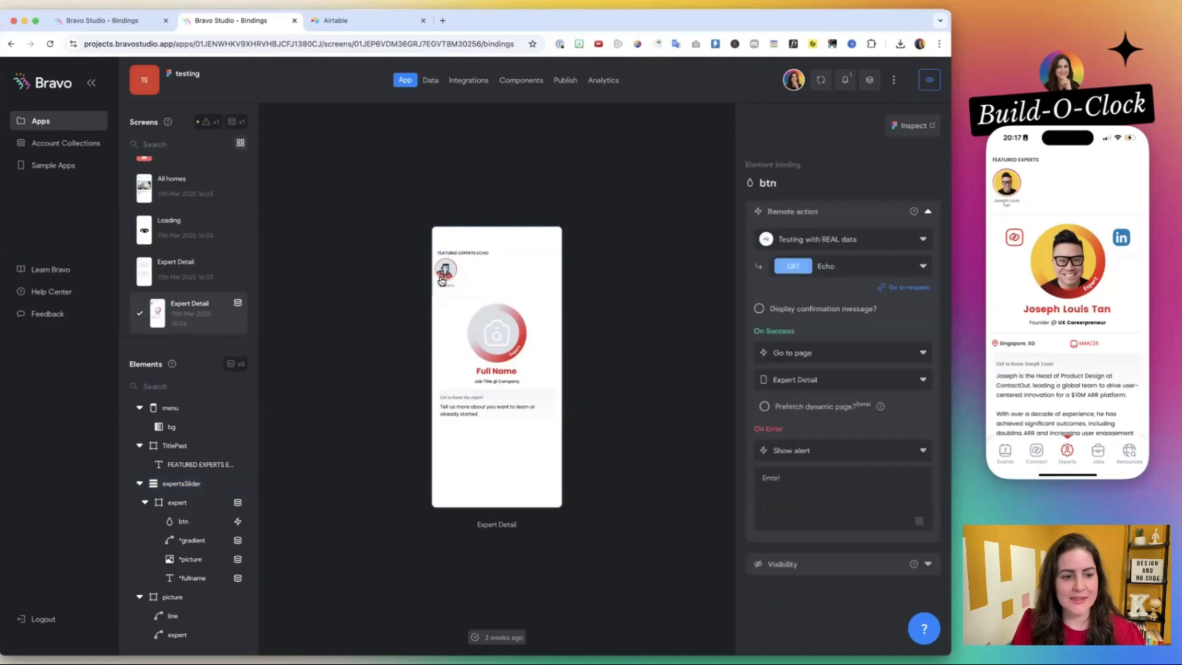
pyautogui.click(176, 486)
pyautogui.click(176, 503)
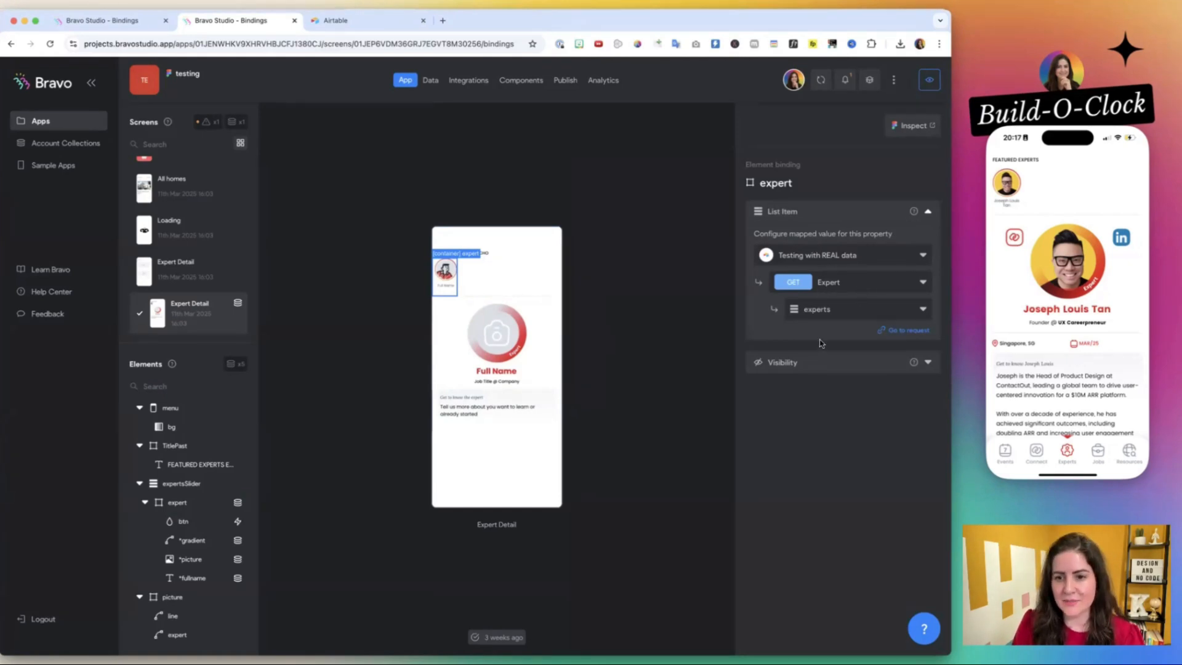
# Open the request behind the testing project's expert list item and compare the Expert and Echo request URLs.
pyautogui.click(905, 329)
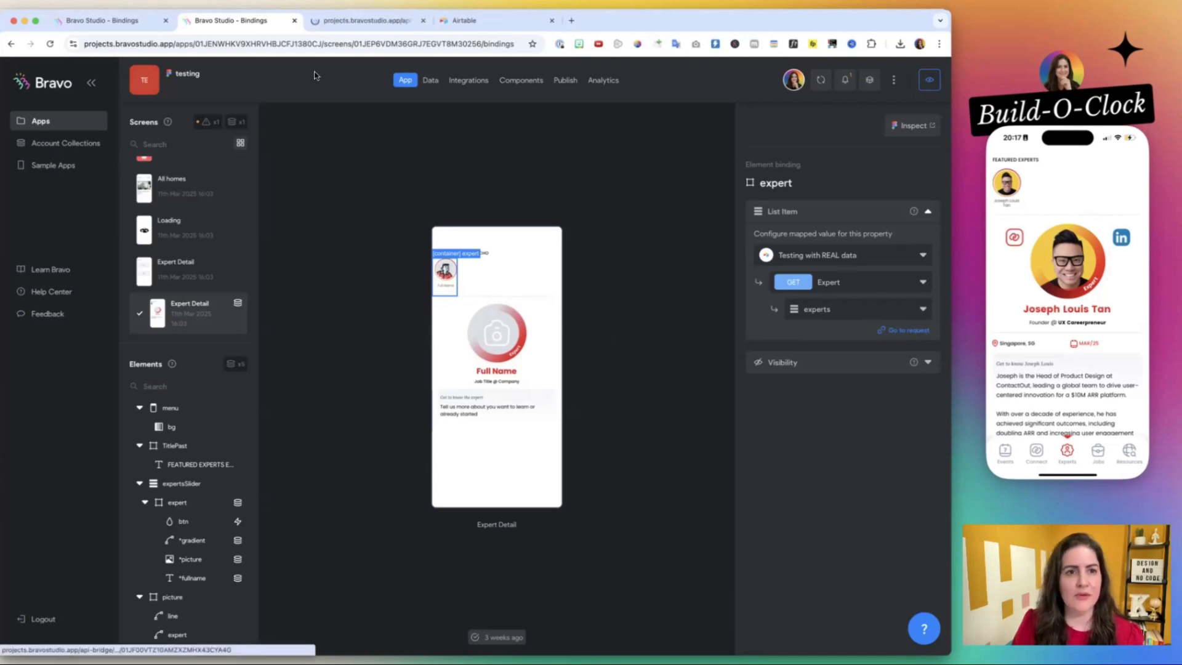
pyautogui.click(369, 20)
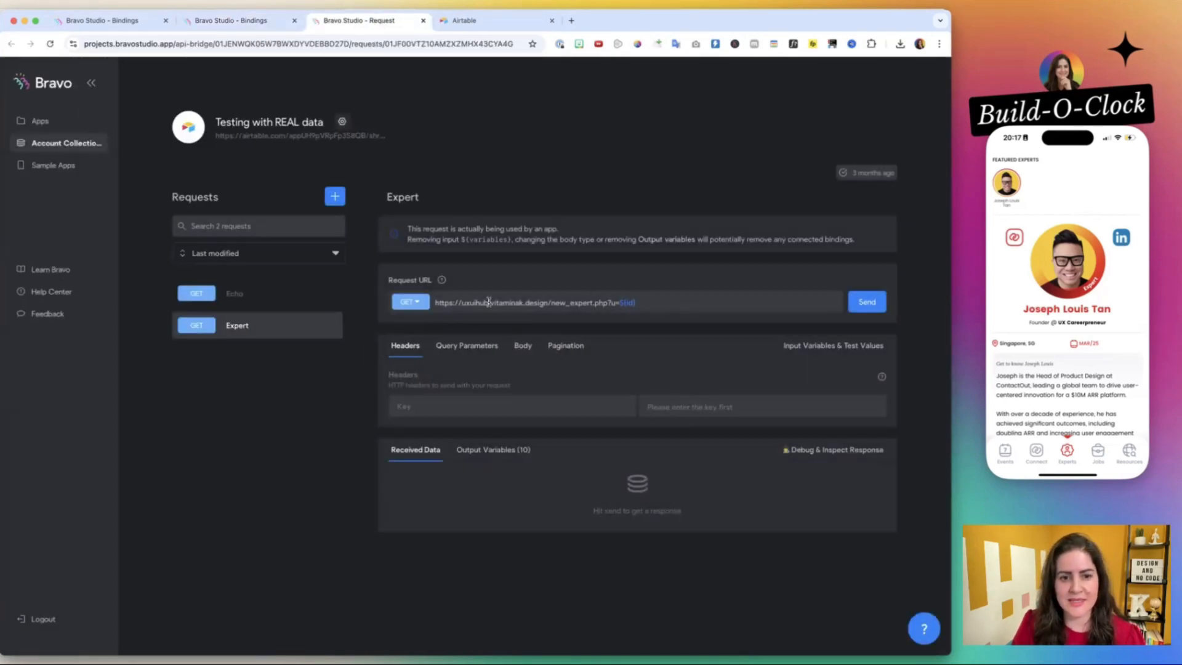
pyautogui.moveTo(436, 302); pyautogui.dragTo(645, 318)
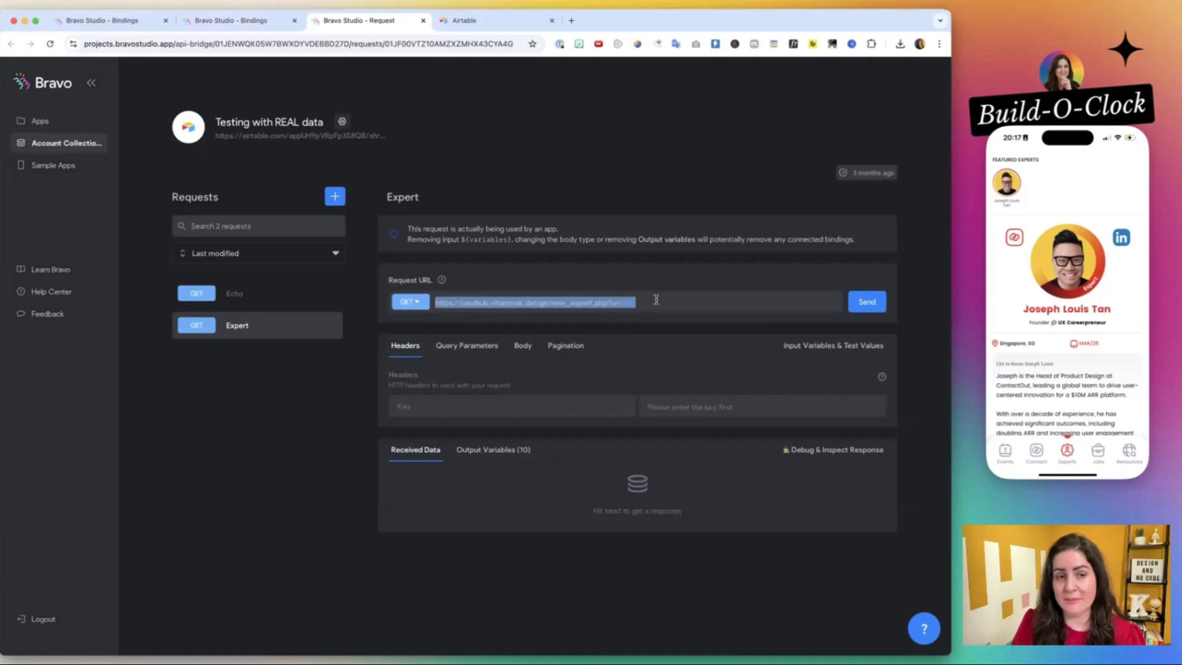
pyautogui.click(234, 307)
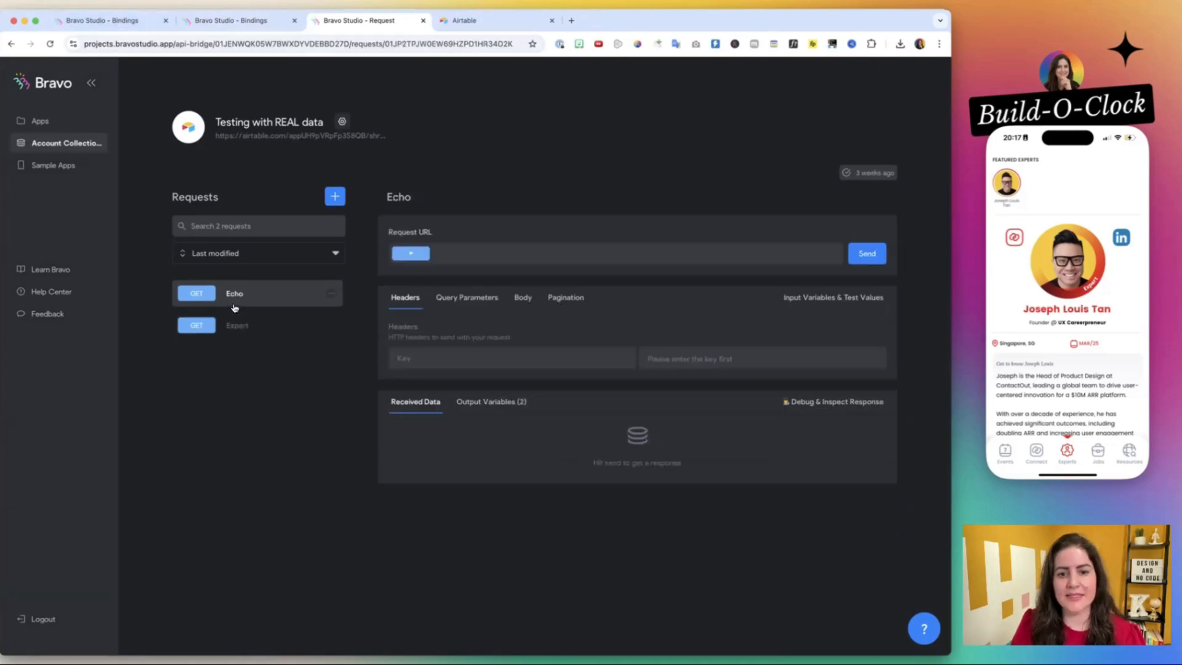
pyautogui.click(237, 324)
pyautogui.click(234, 293)
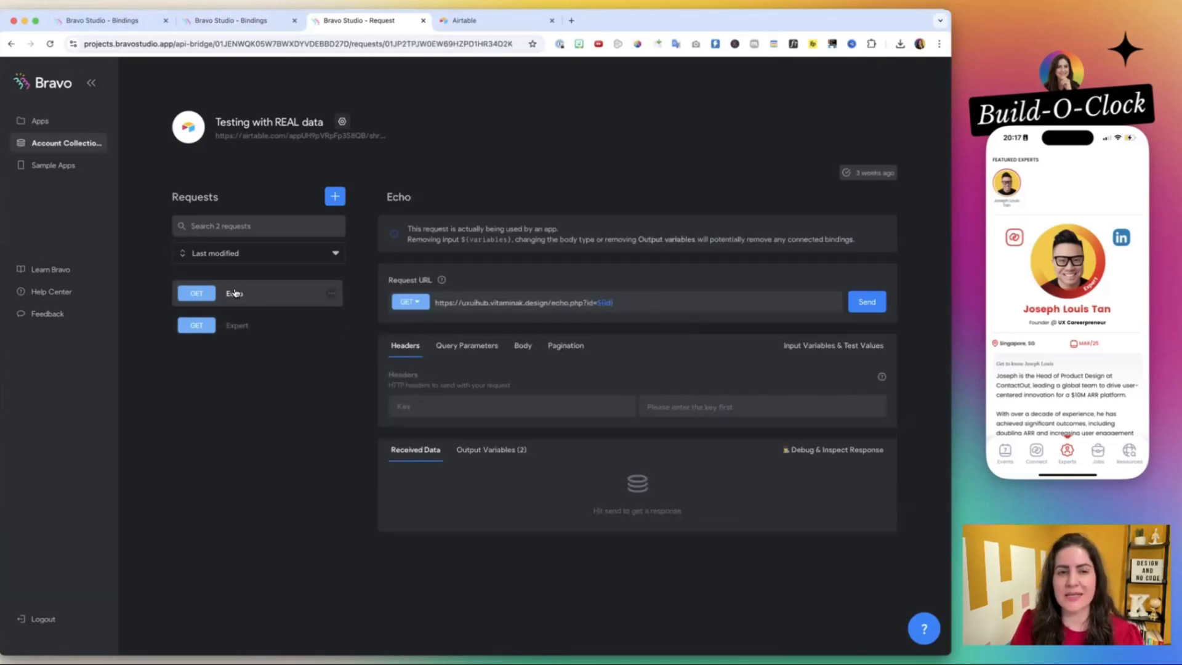
pyautogui.click(237, 324)
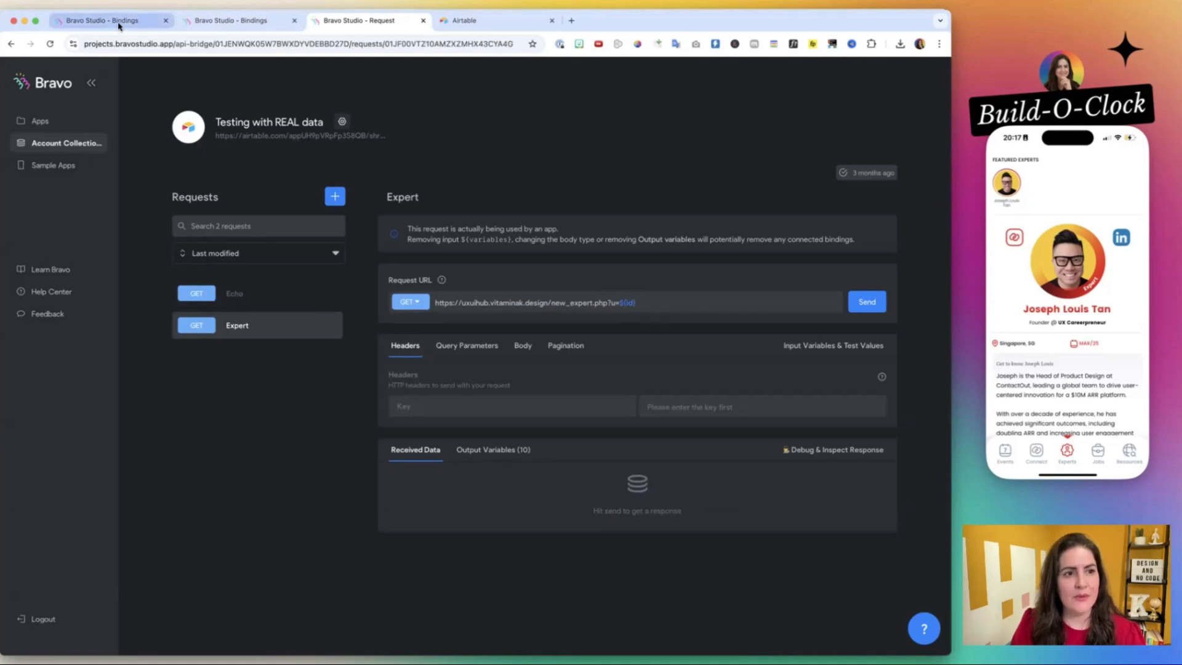
# In UX/UI Hub's Expert Featured screen, bind the expert list item to the UX/UI Hub collection's Expert Featured request.
pyautogui.click(120, 26)
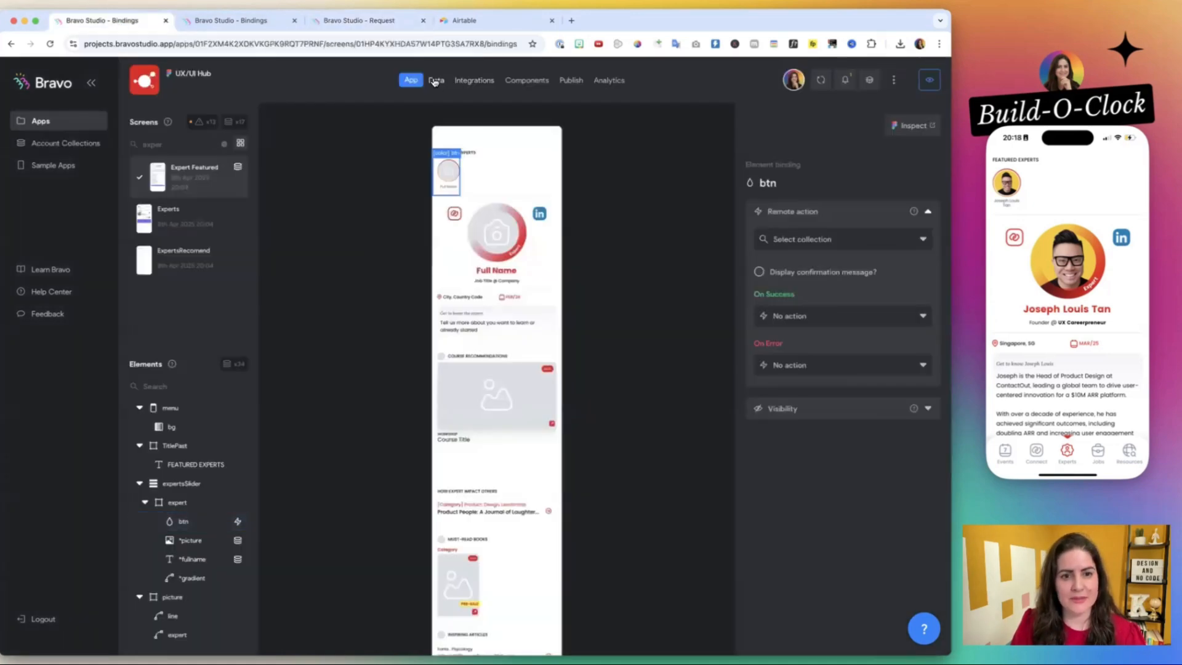
pyautogui.click(358, 20)
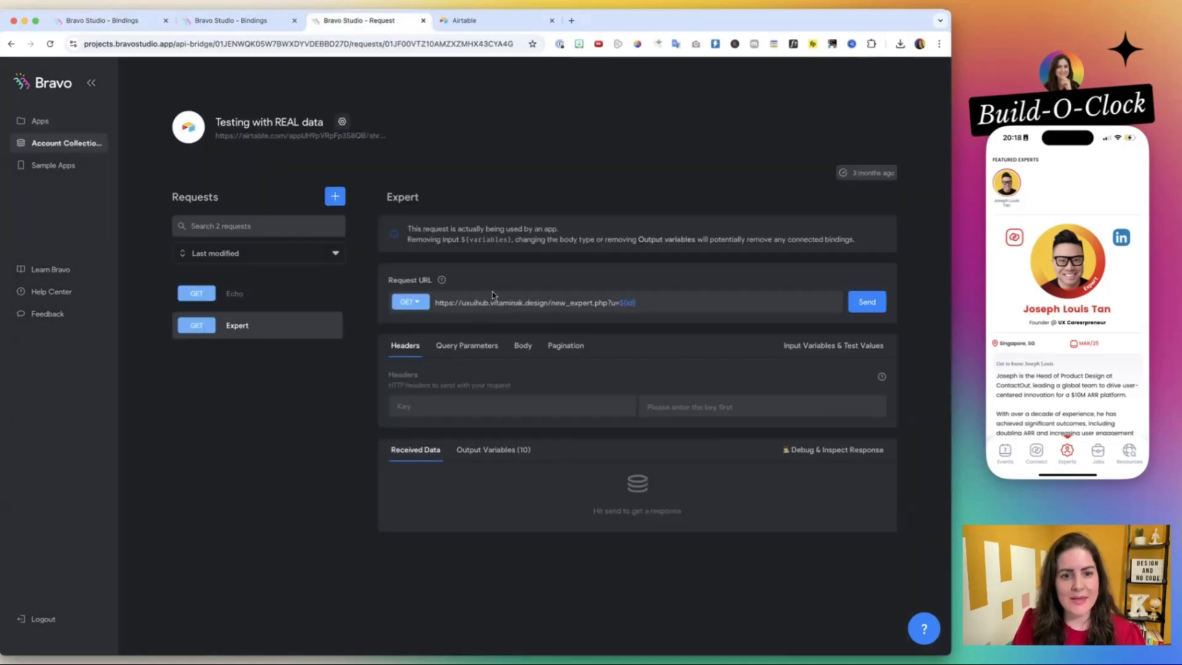
pyautogui.click(131, 22)
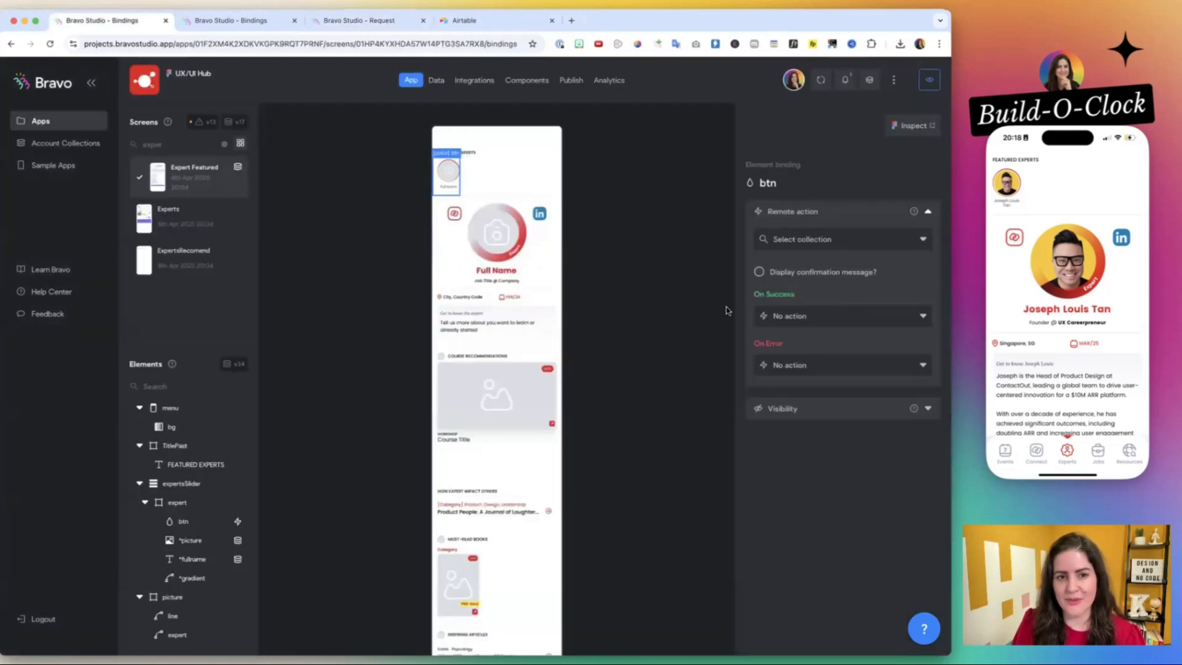
pyautogui.click(187, 503)
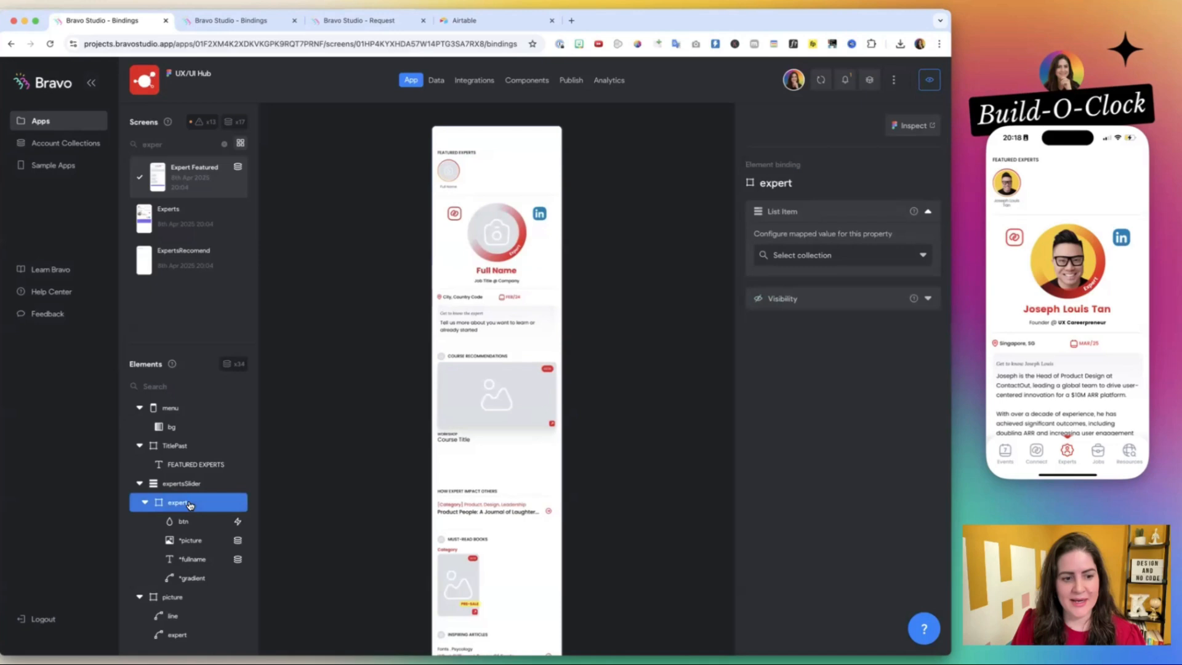
pyautogui.click(782, 264)
pyautogui.click(806, 300)
pyautogui.click(811, 282)
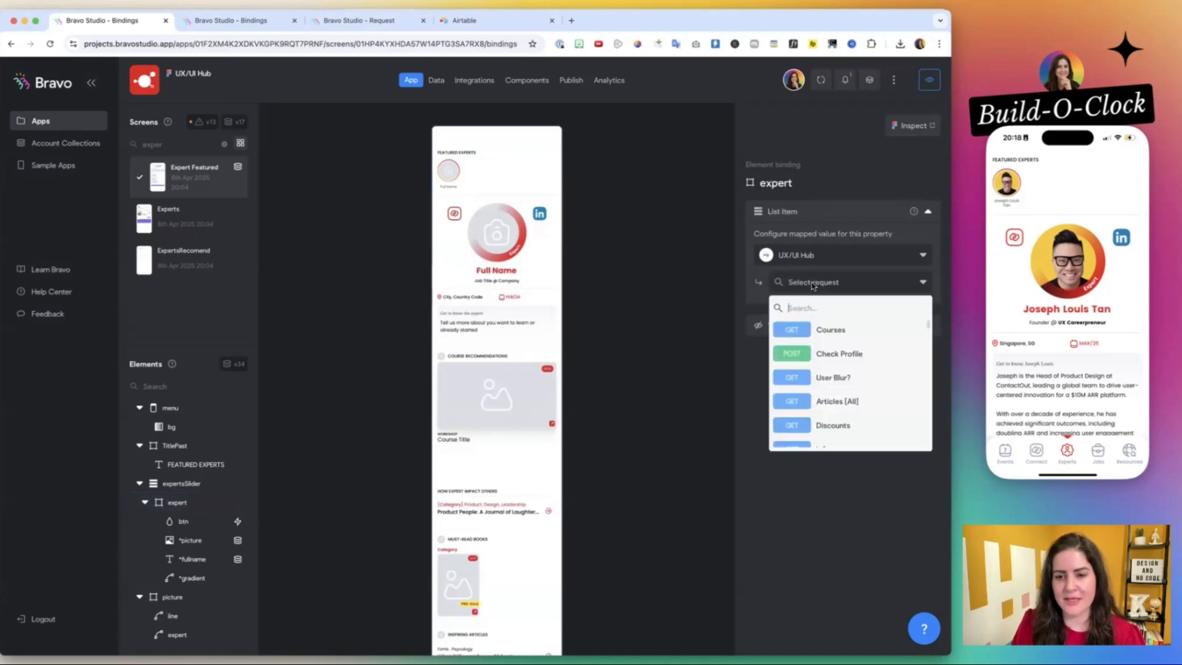
pyautogui.write('exp')
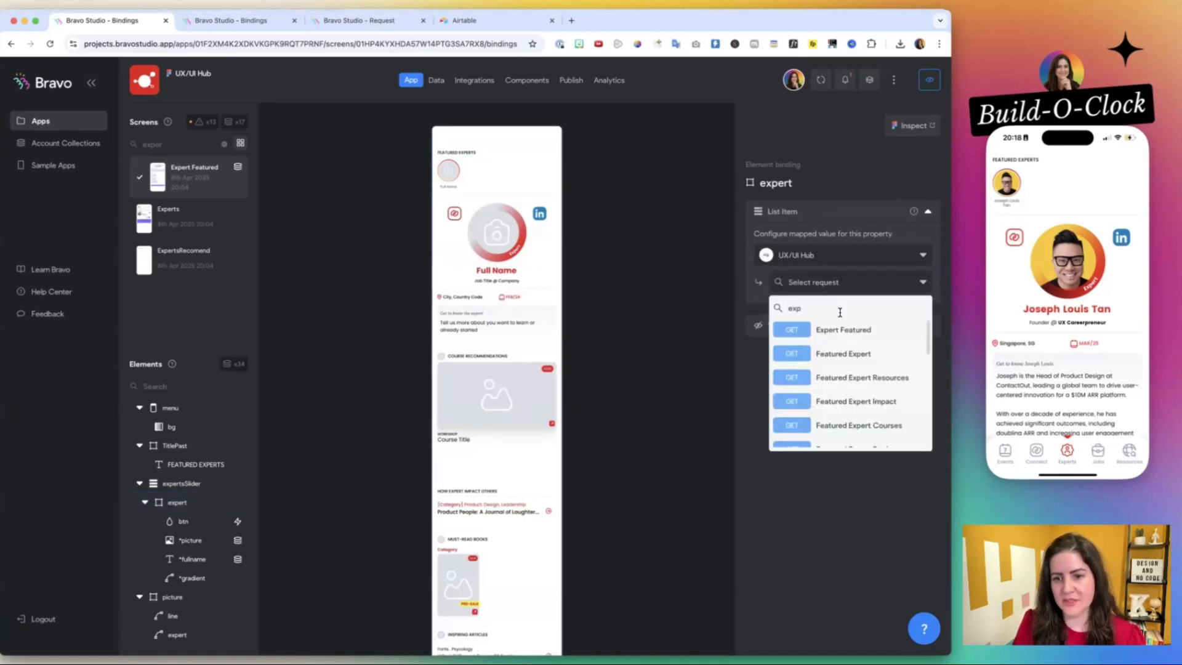
pyautogui.click(848, 329)
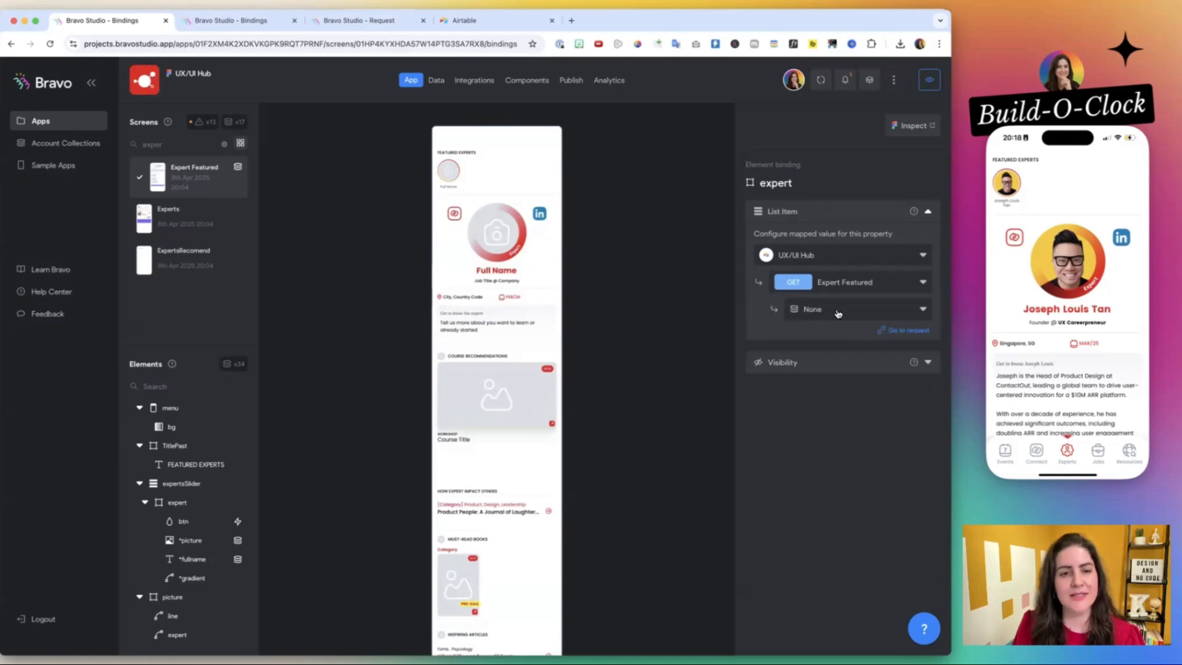
# Open the Expert Featured request, send it and look over the received data fields.
pyautogui.click(891, 331)
pyautogui.click(249, 23)
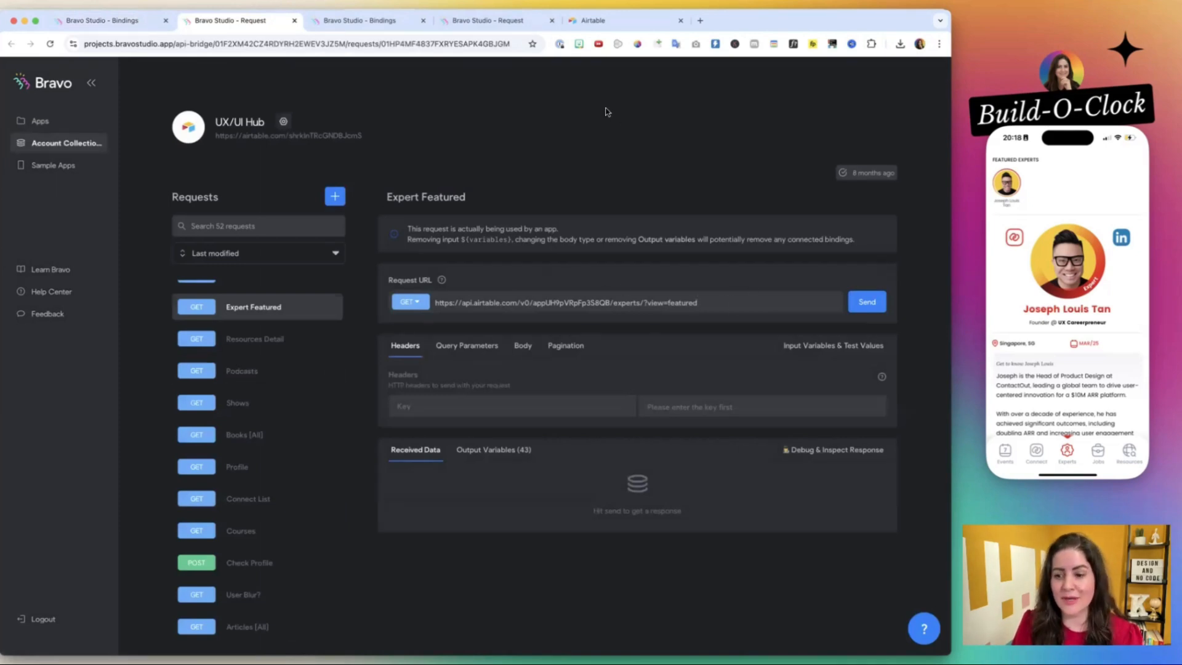
pyautogui.scroll(-1, 556, 297)
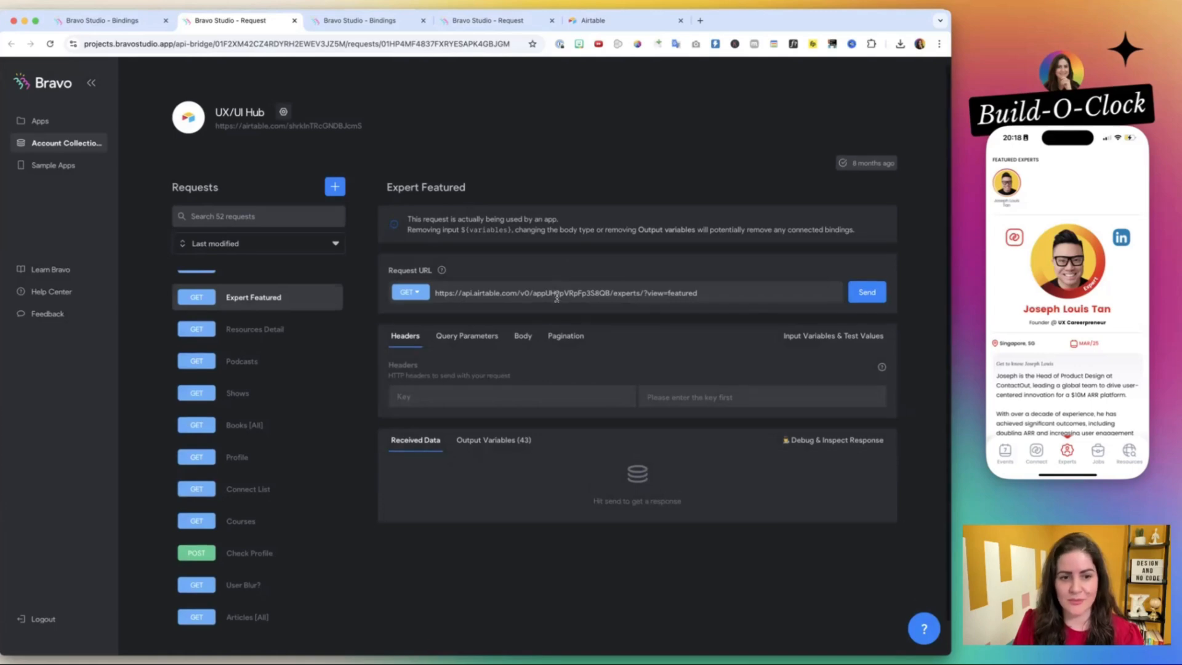
pyautogui.click(863, 293)
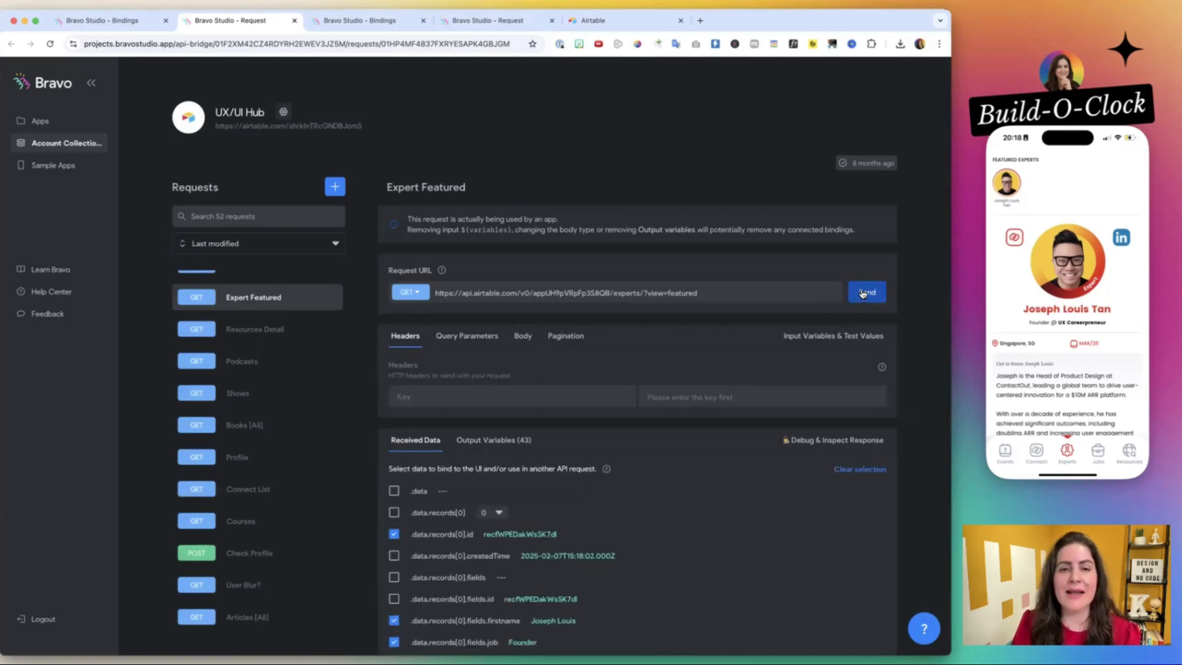
pyautogui.scroll(-10, 648, 437)
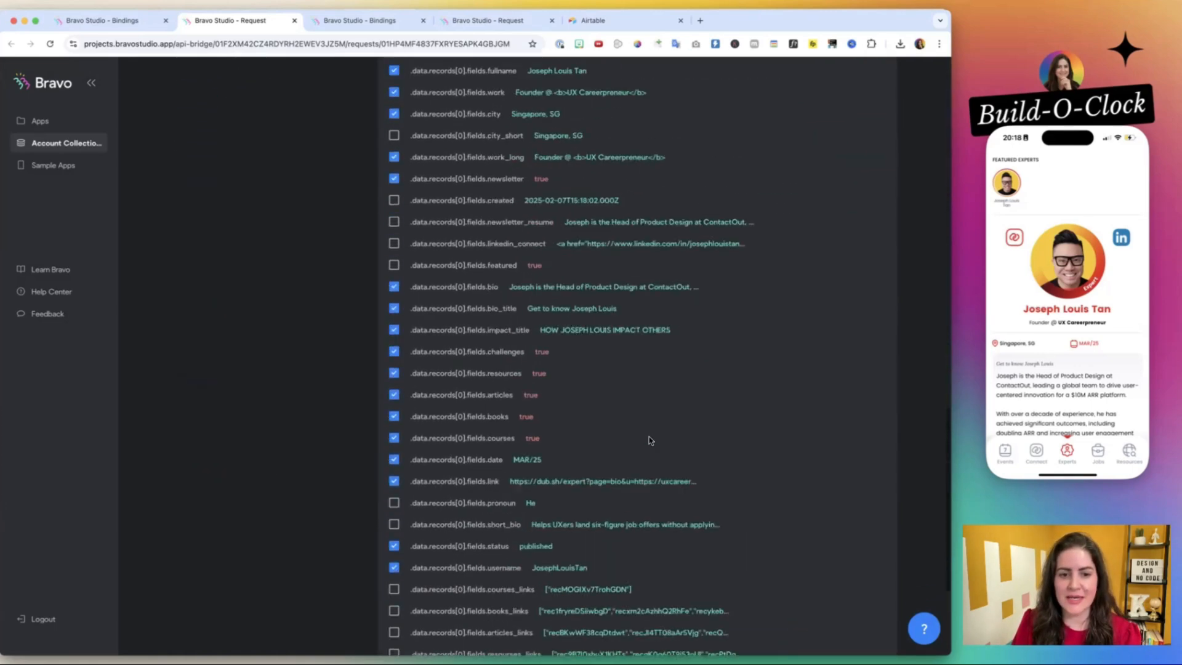
pyautogui.scroll(15, 649, 441)
pyautogui.scroll(-2, 520, 258)
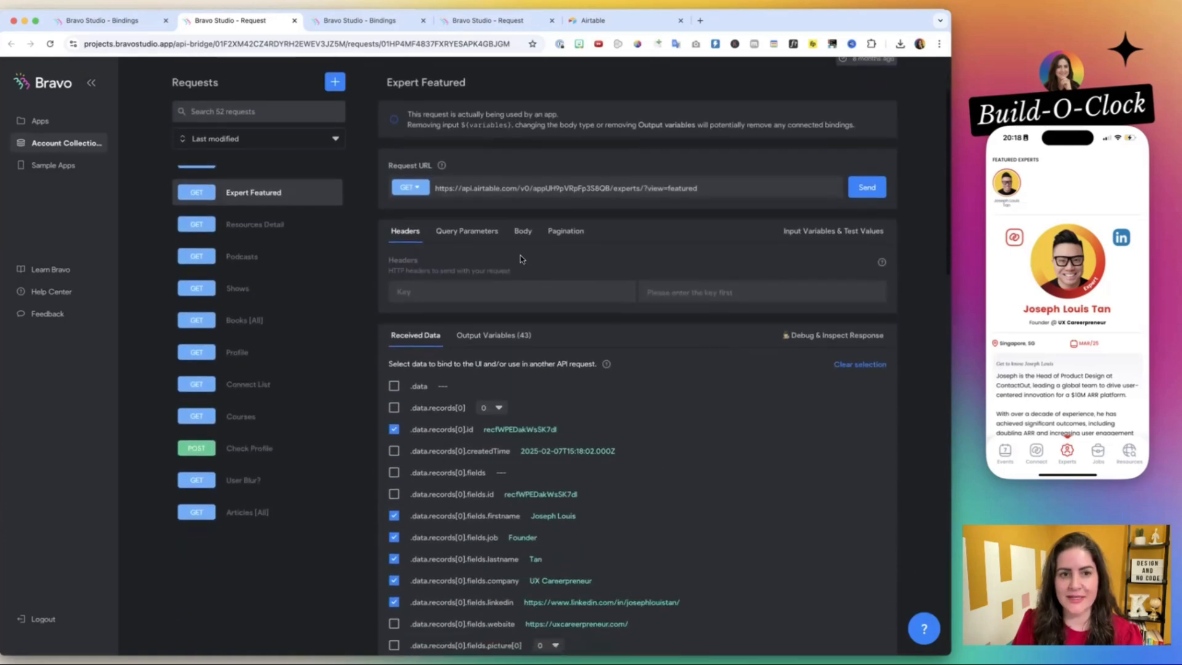
# Send the testing collection's Expert request and look over its received data fields and which of them are selected.
pyautogui.click(489, 20)
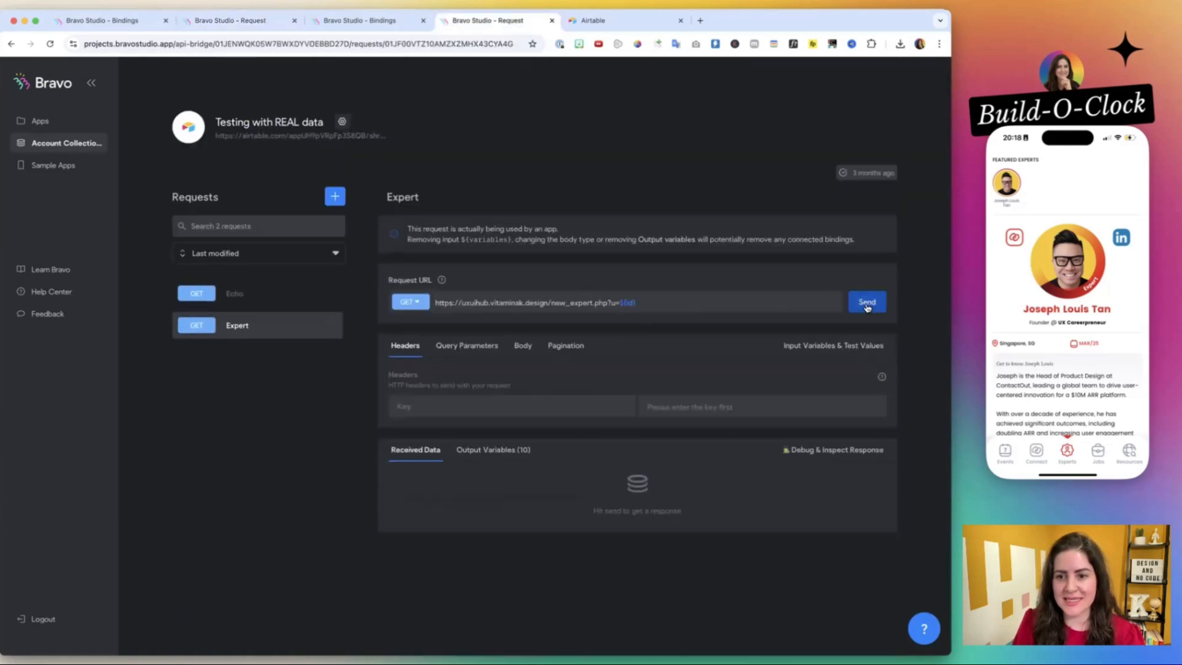
pyautogui.click(867, 302)
pyautogui.scroll(-10, 739, 412)
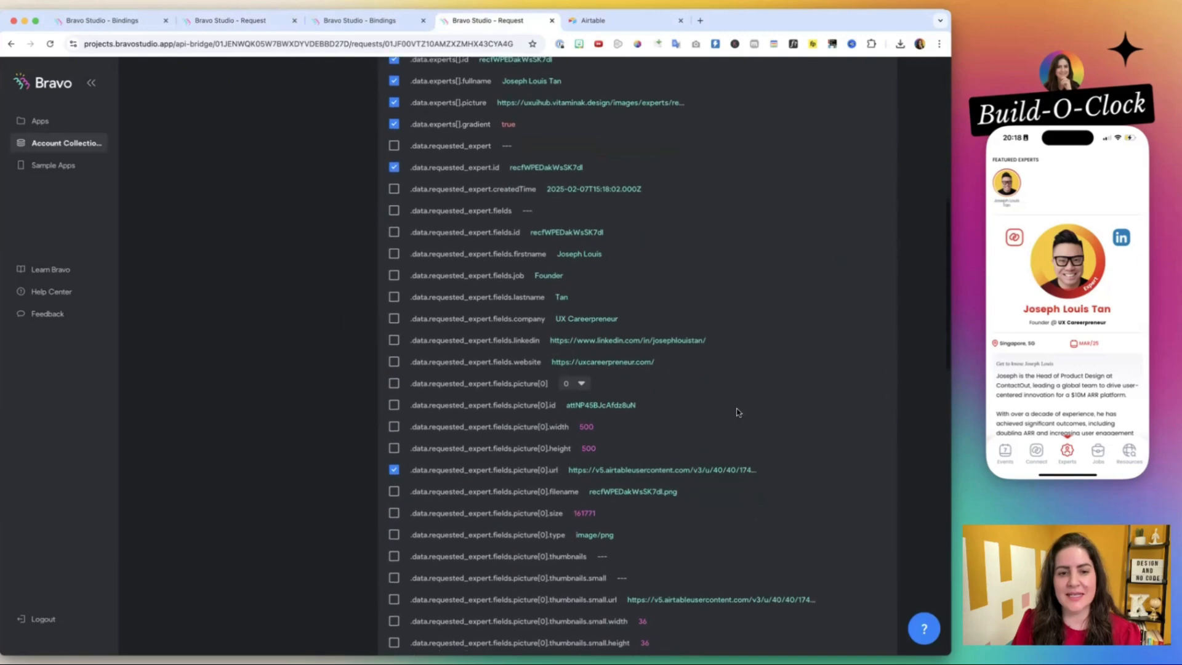
pyautogui.scroll(-15, 739, 411)
pyautogui.scroll(10, 737, 409)
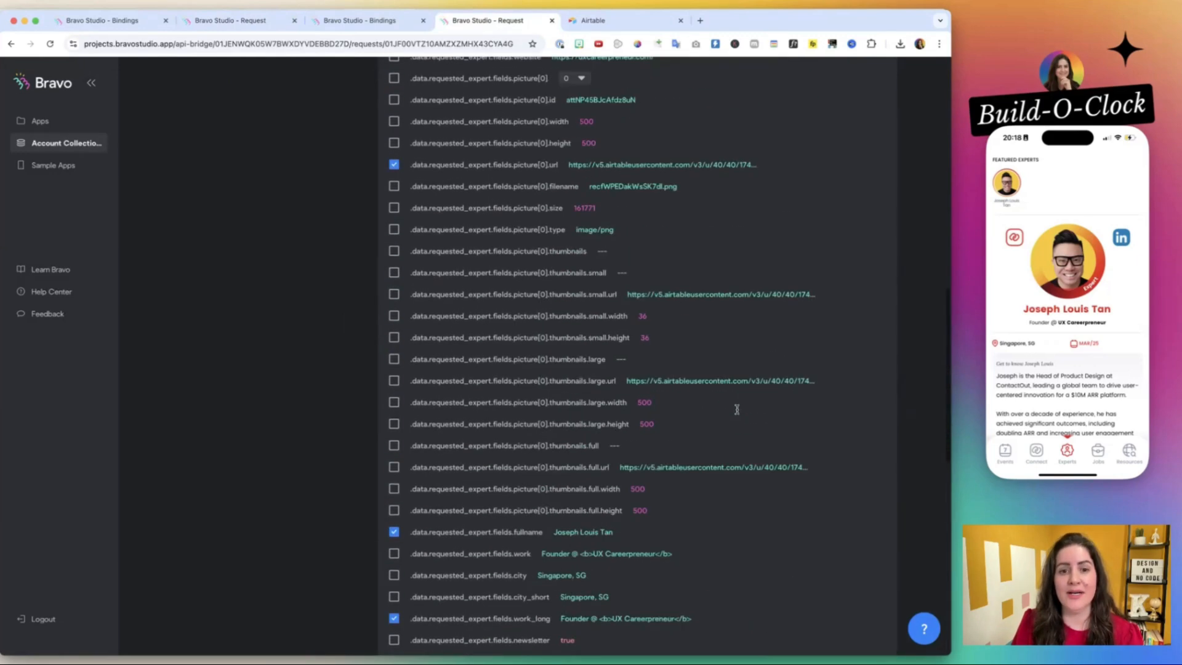
pyautogui.scroll(15, 737, 409)
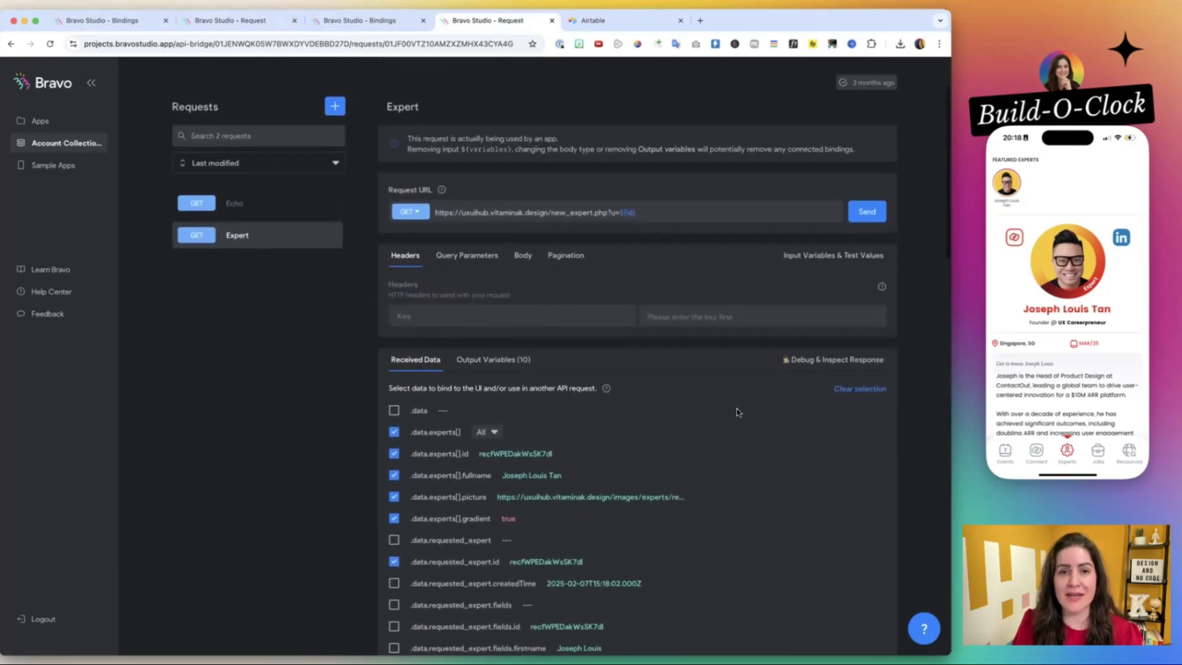
pyautogui.scroll(1, 739, 412)
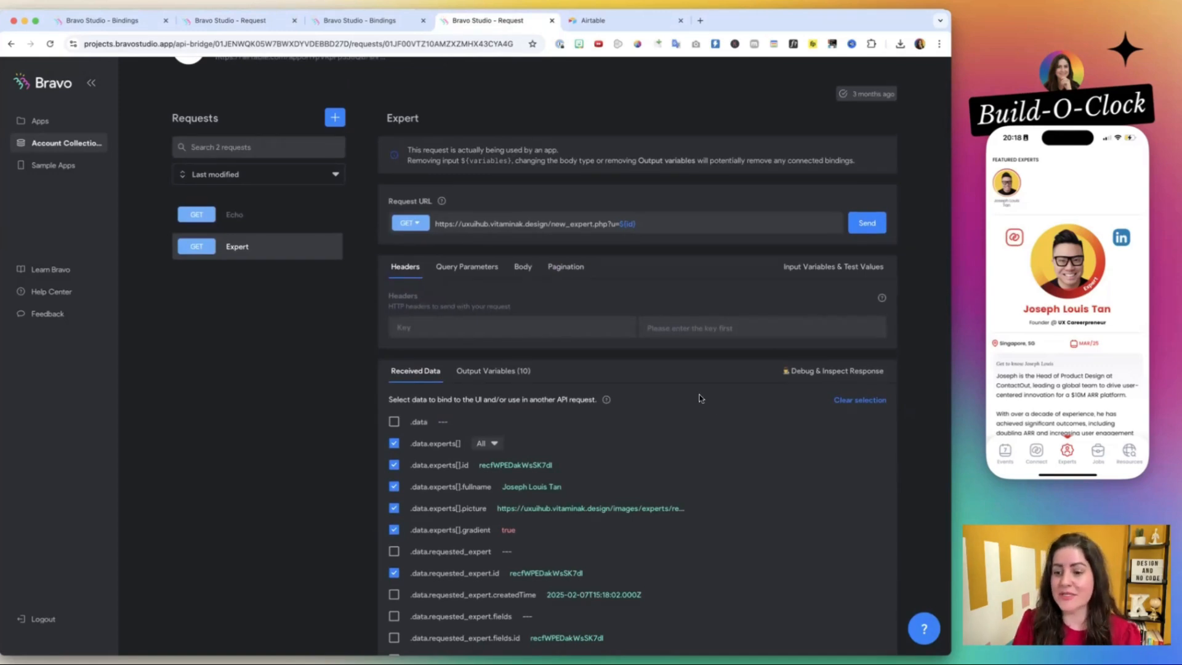
pyautogui.scroll(-1, 633, 460)
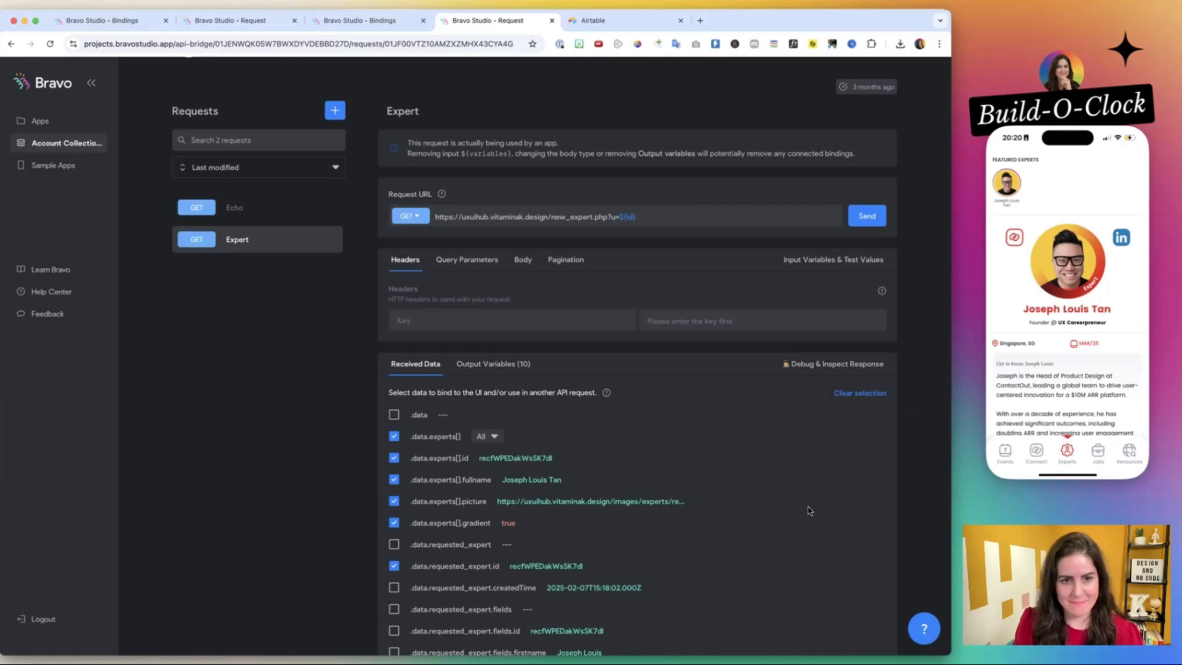
# Copy the request URL of the testing collection's Expert request.
pyautogui.click(593, 20)
pyautogui.click(486, 21)
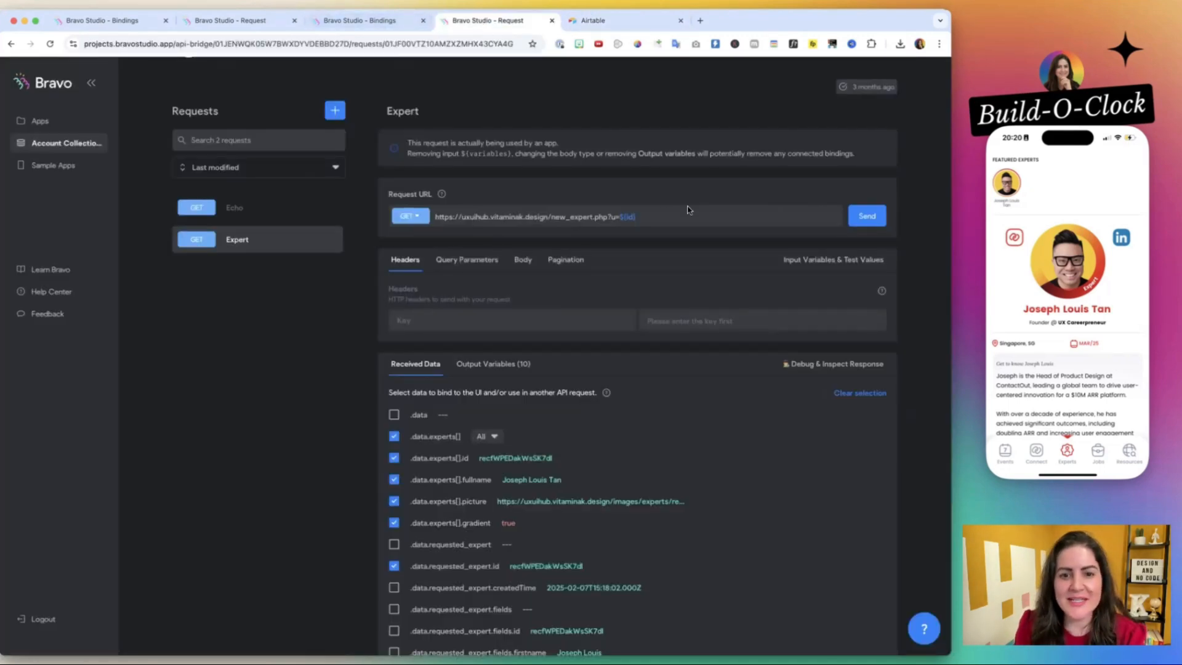
pyautogui.tripleClick(584, 218)
pyautogui.press('super+c')
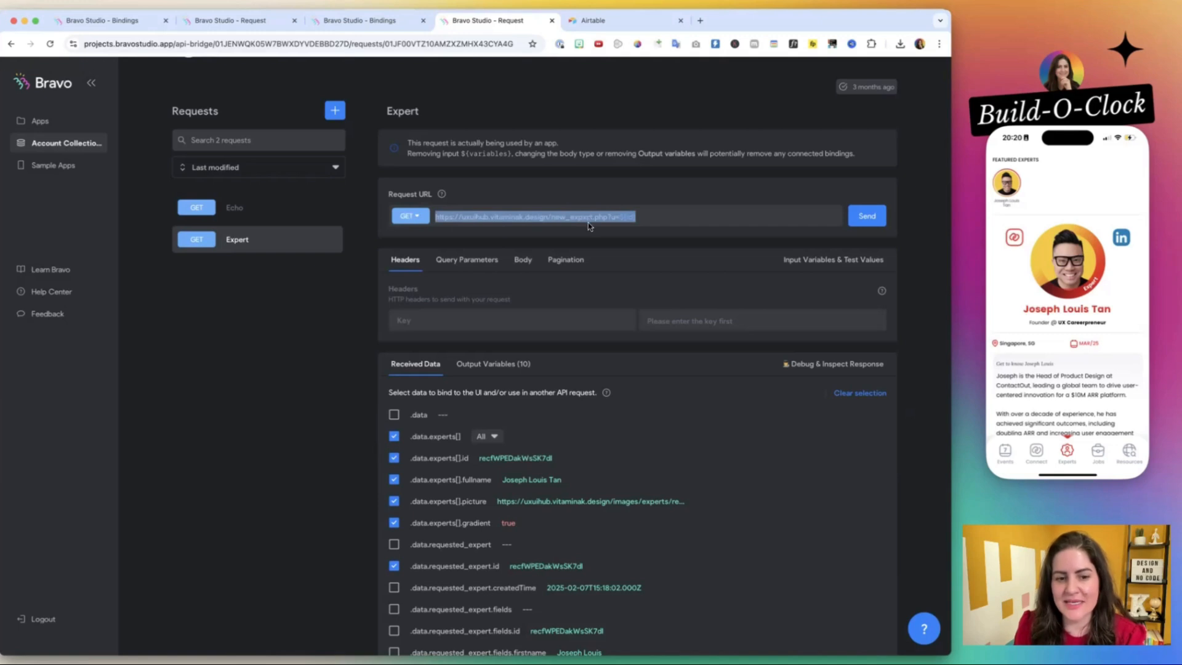
pyautogui.scroll(-6, 588, 223)
pyautogui.scroll(7, 589, 223)
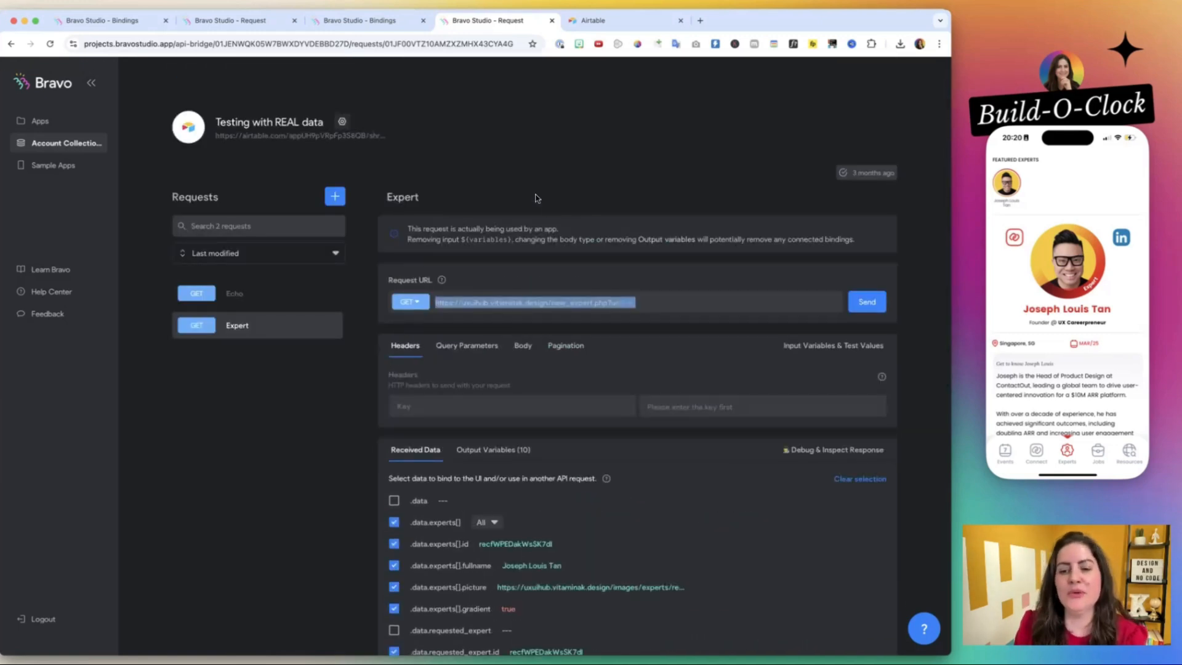
# Examine the request URLs of the UX/UI Hub collection's Featured Expert requests, from Resources to Challenges, and of Expert Featured.
pyautogui.click(370, 20)
pyautogui.click(288, 22)
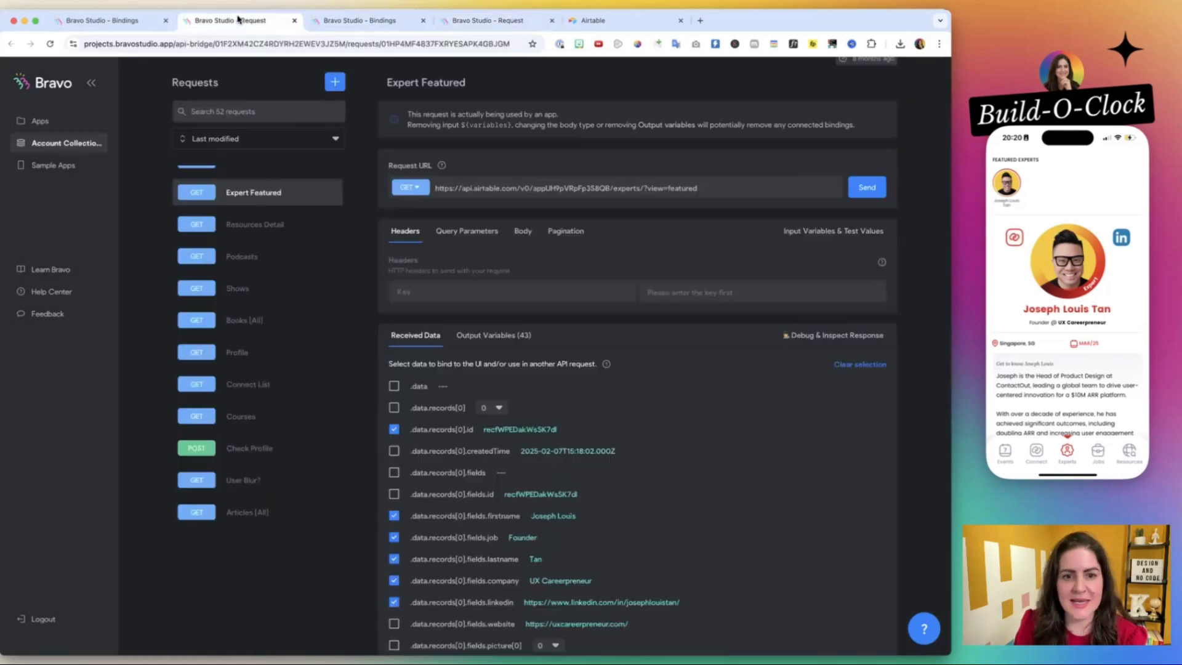
pyautogui.scroll(4, 304, 215)
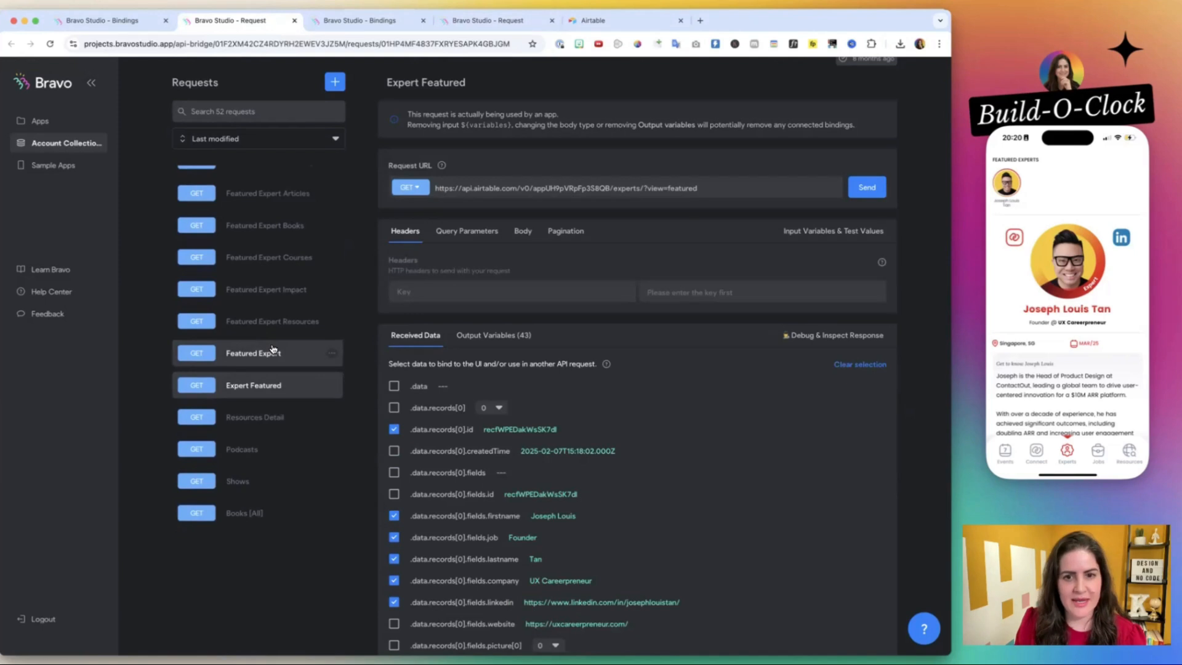
pyautogui.click(265, 355)
pyautogui.click(272, 392)
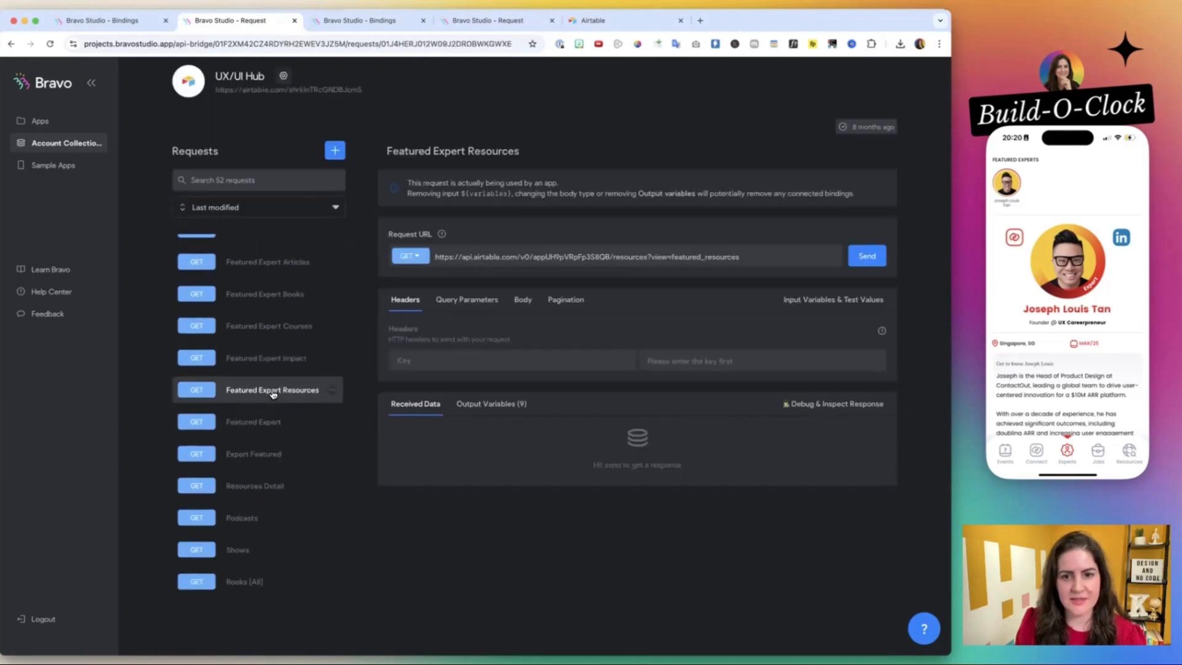
pyautogui.click(270, 358)
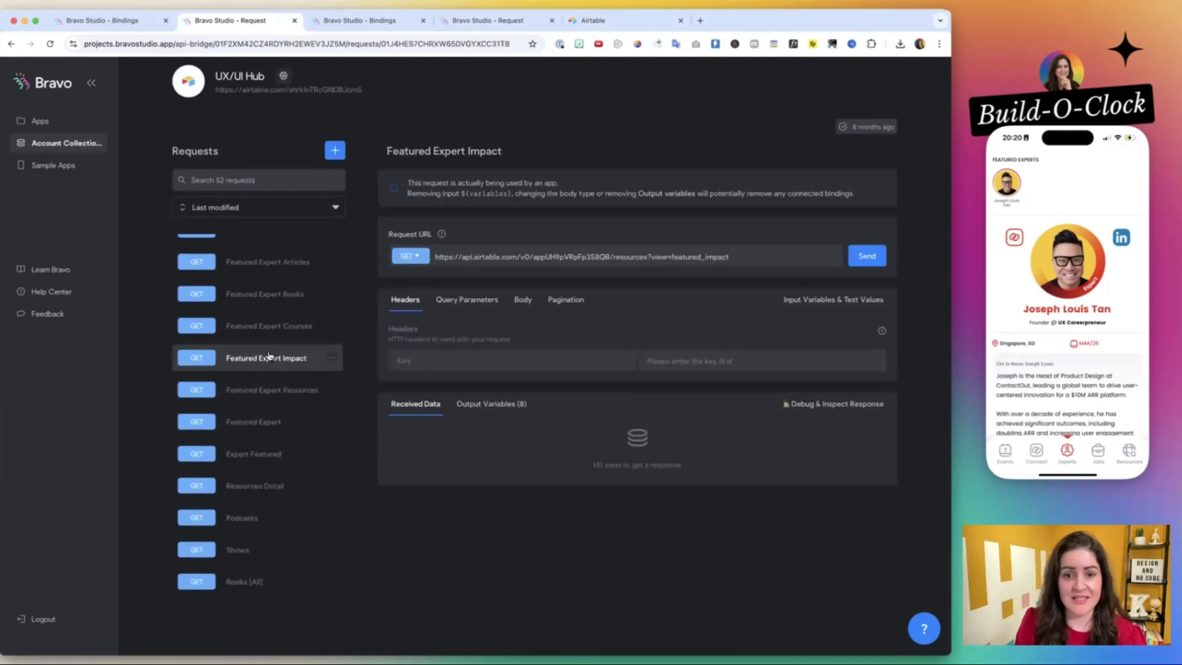
pyautogui.click(268, 327)
pyautogui.click(265, 262)
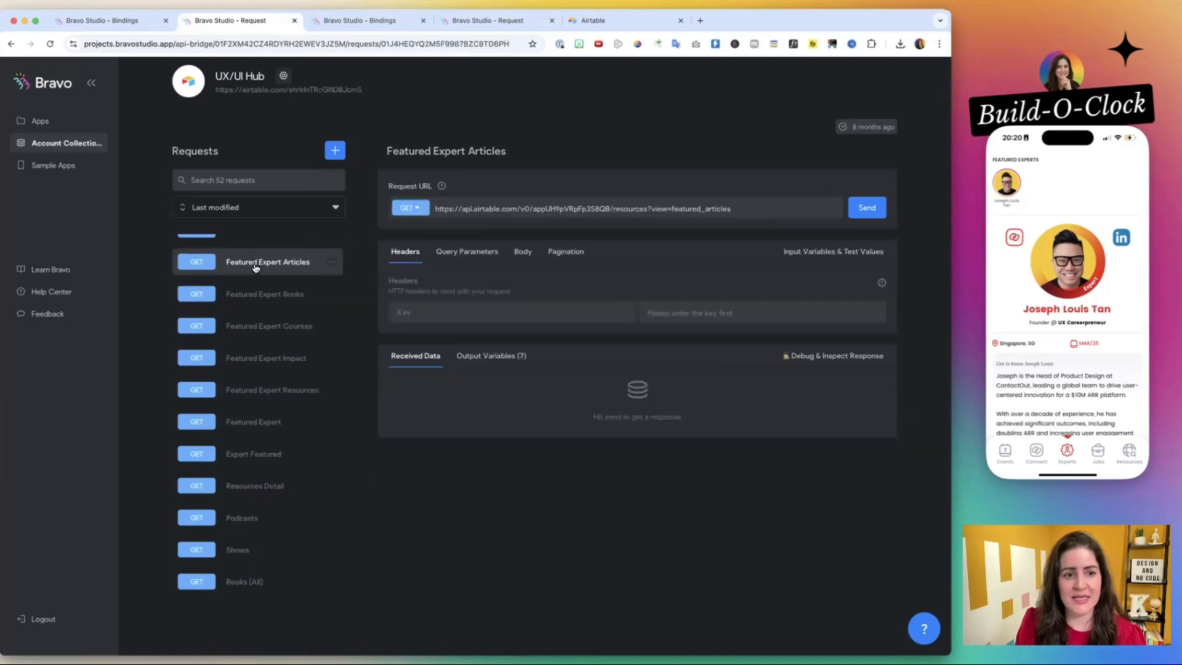
pyautogui.scroll(3, 258, 271)
pyautogui.click(265, 338)
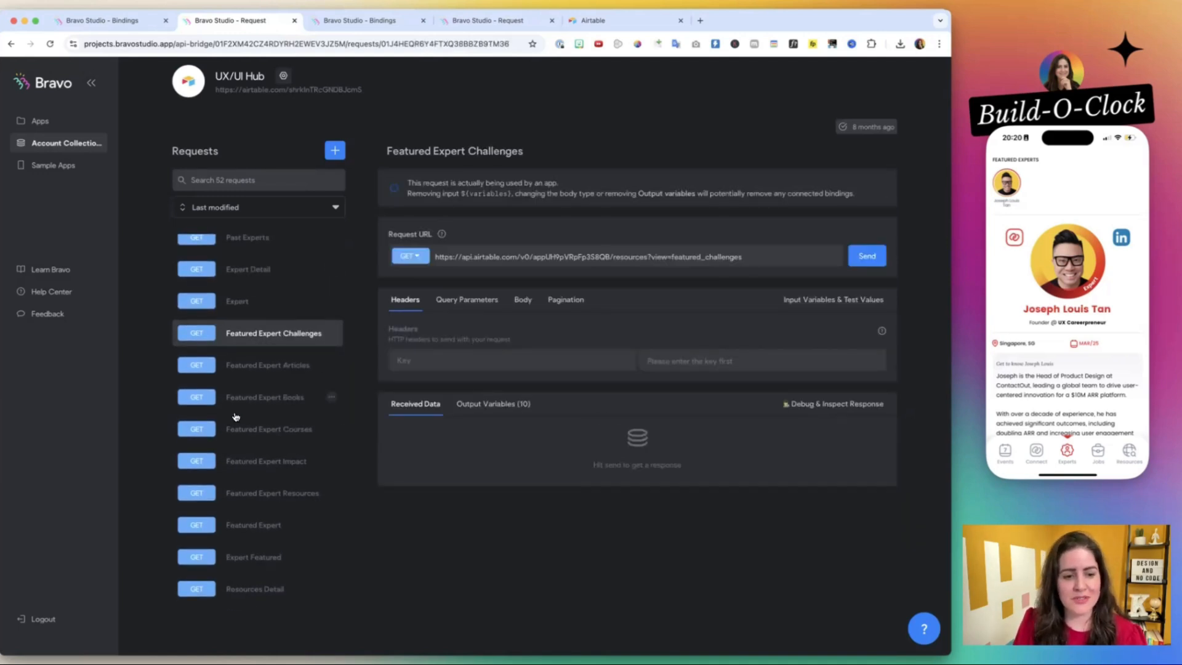
pyautogui.click(256, 523)
pyautogui.scroll(-3, 257, 522)
pyautogui.click(259, 462)
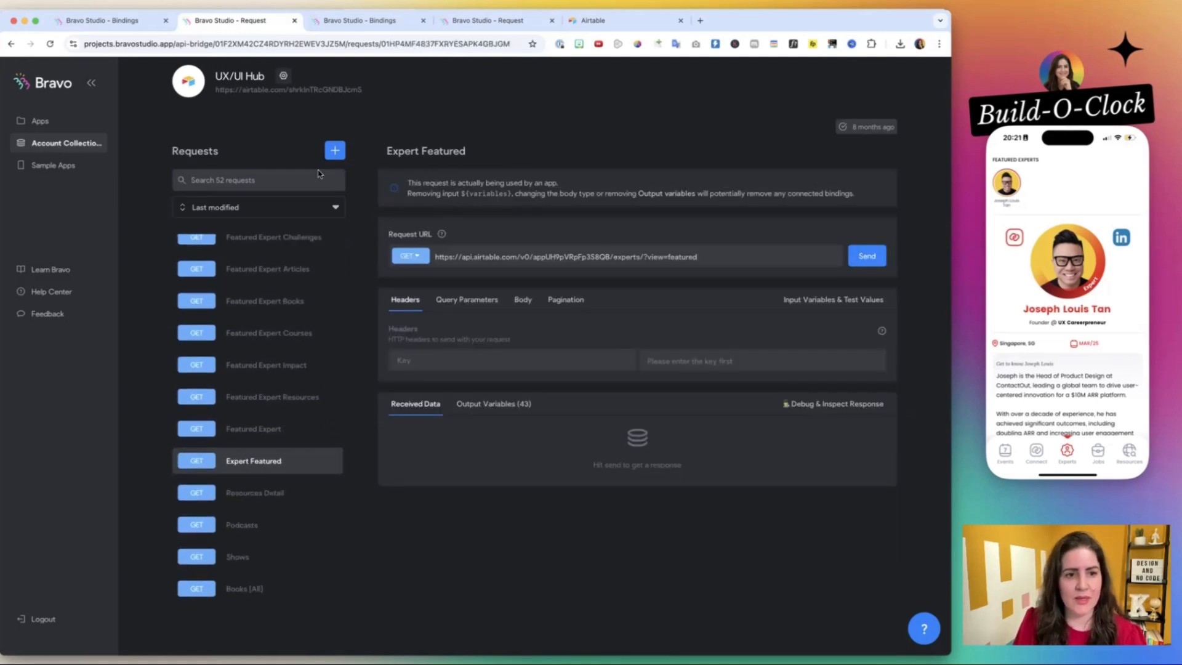
# Add a request named New Expert Featured to the UX/UI Hub collection.
pyautogui.click(334, 150)
pyautogui.click(416, 195)
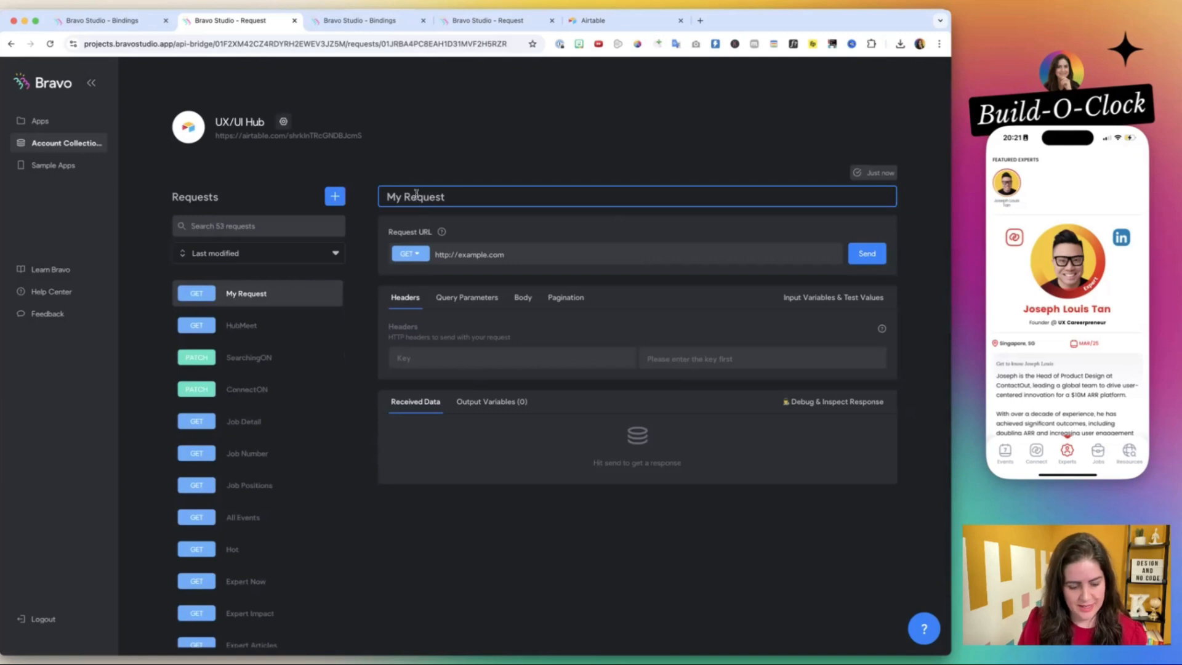
pyautogui.press('super+a')
pyautogui.write('New Expert ')
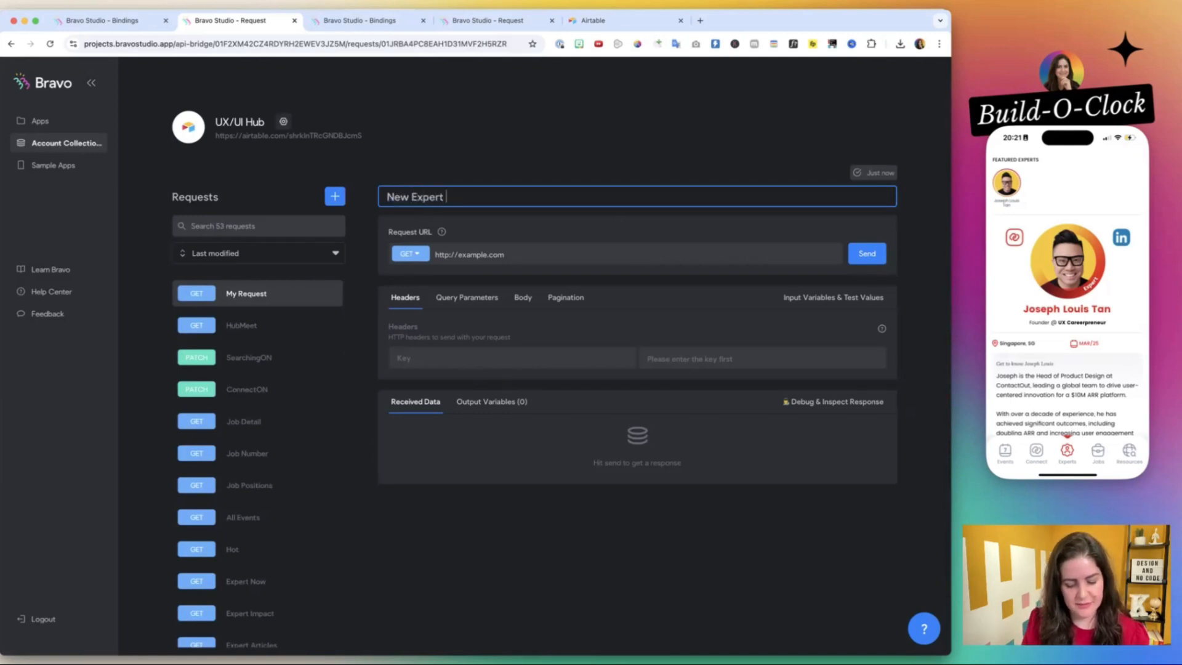
pyautogui.write('Featured')
pyautogui.click(519, 254)
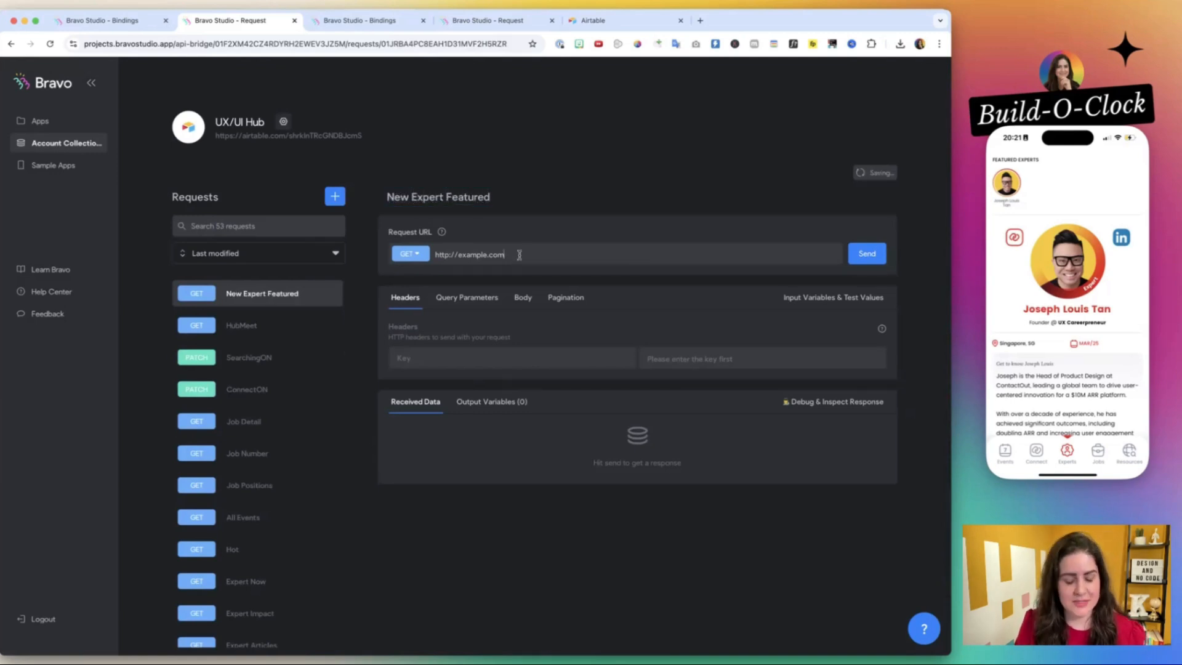
pyautogui.press('super+a')
pyautogui.press('super+v')
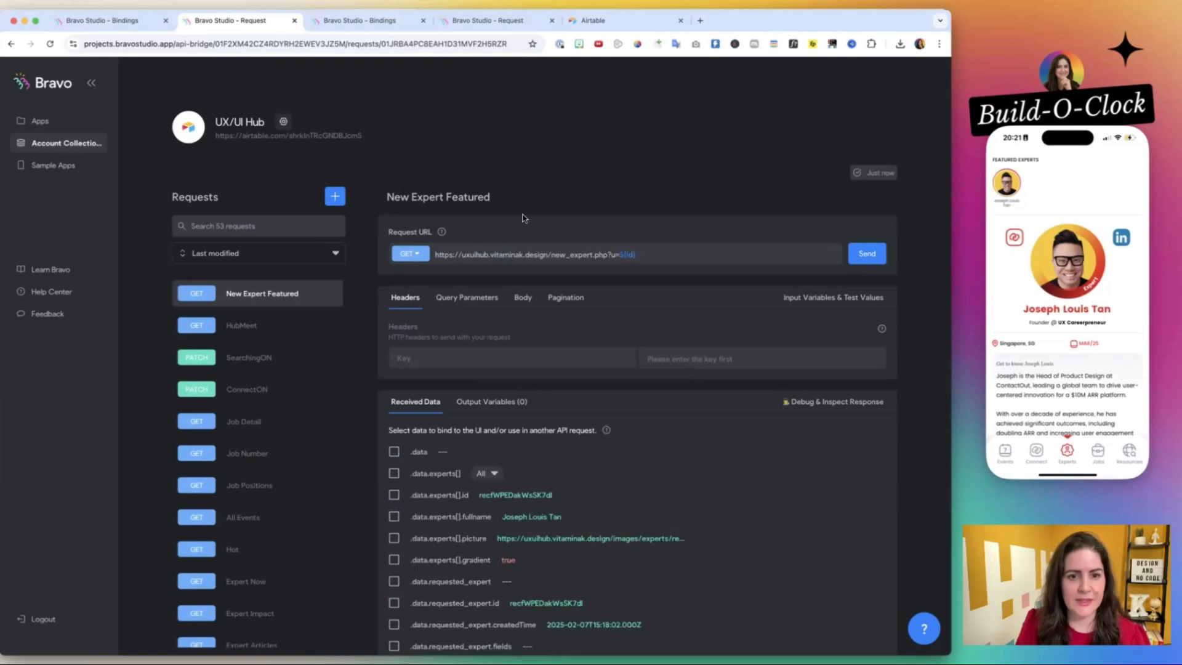
# Compare New Expert Featured's query parameters with the testing Expert request's query parameters and body settings.
pyautogui.click(464, 298)
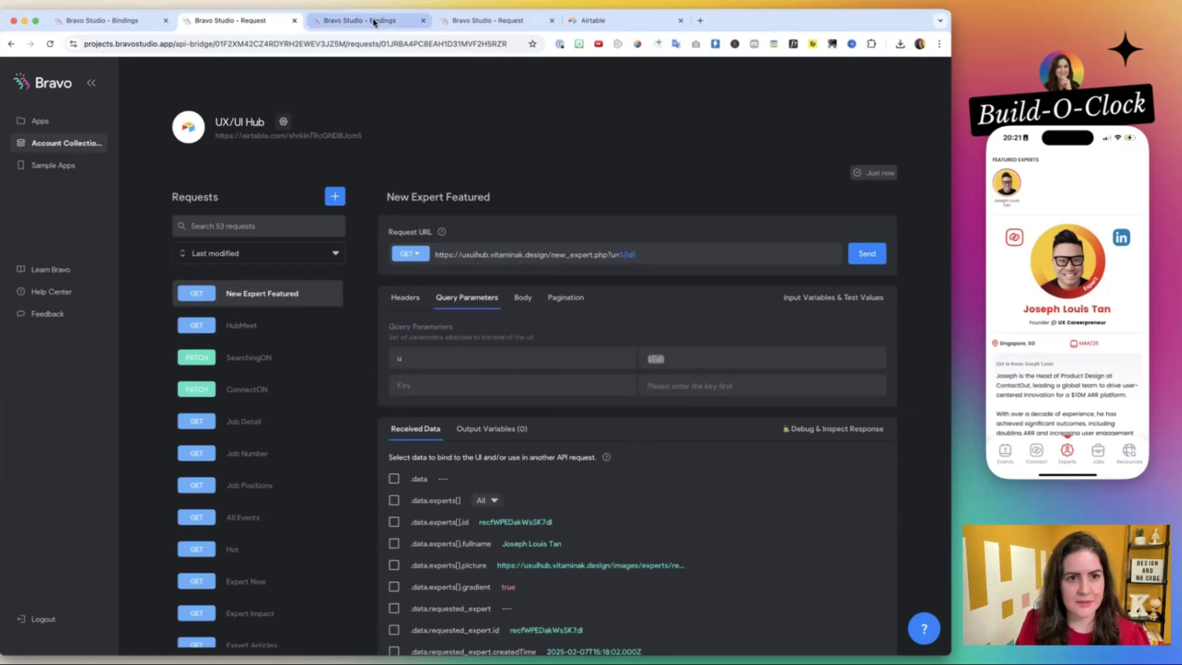
pyautogui.click(474, 20)
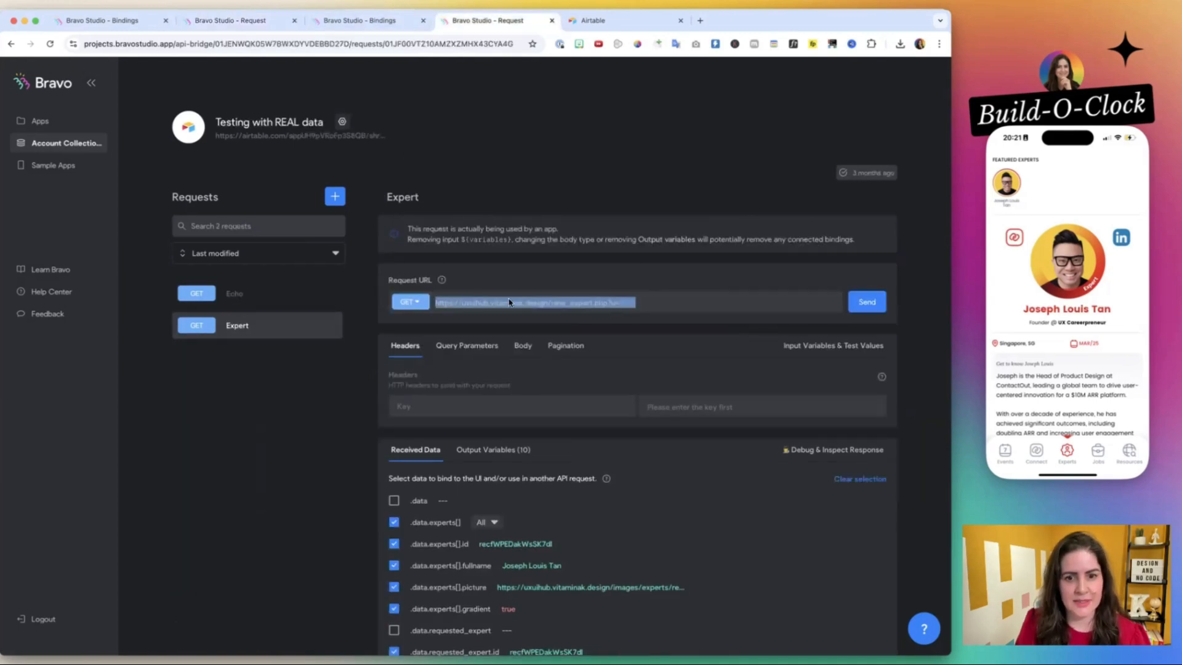
pyautogui.click(531, 347)
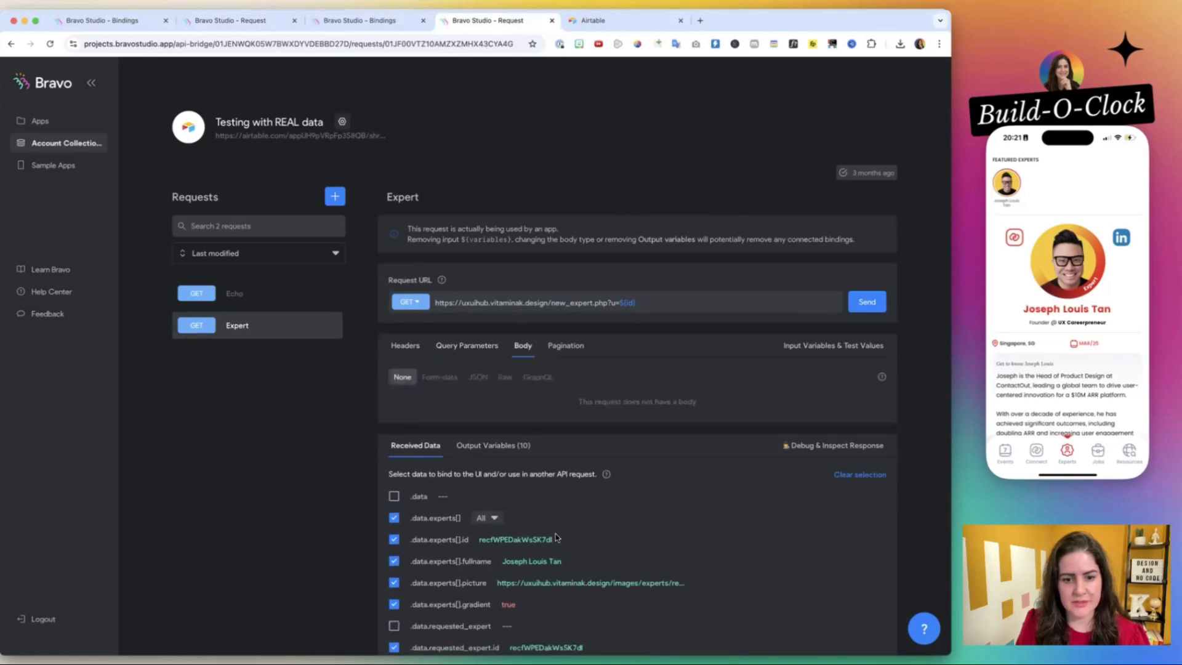
pyautogui.click(265, 18)
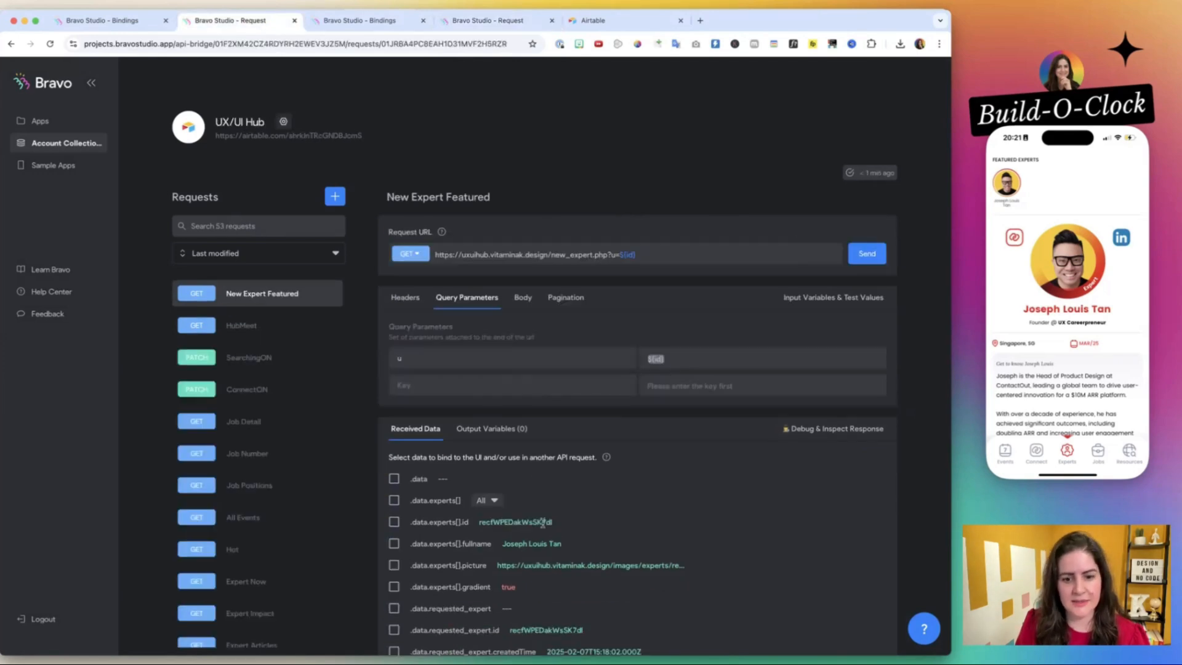
pyautogui.click(472, 23)
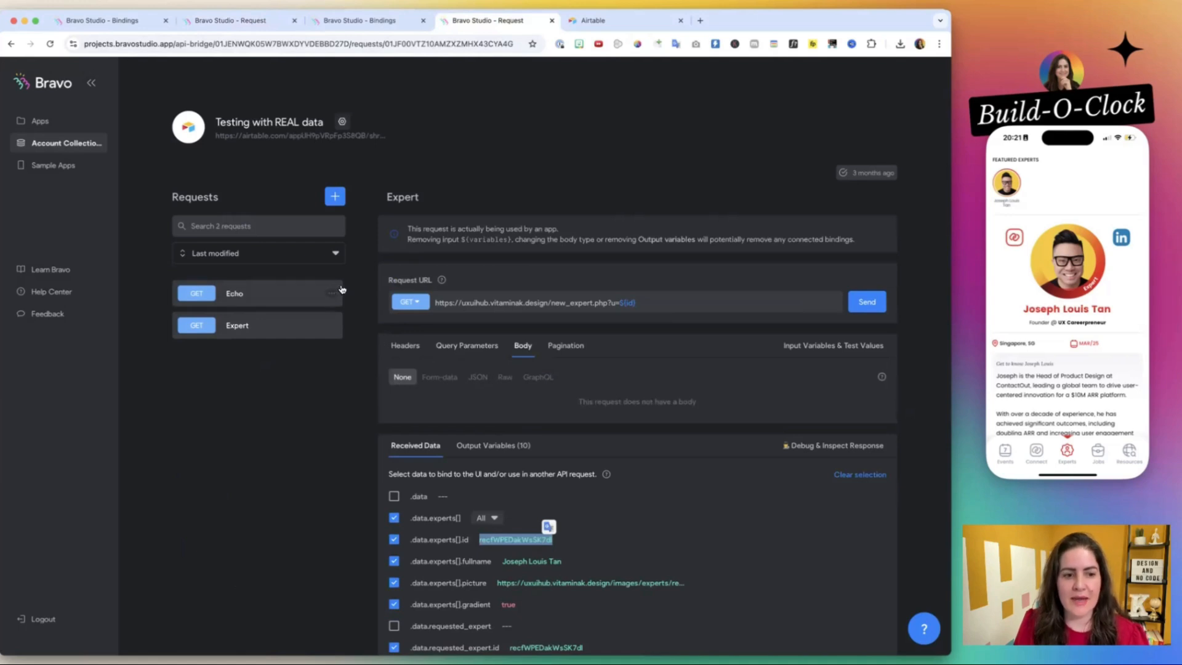
pyautogui.scroll(-15, 412, 502)
pyautogui.scroll(15, 411, 498)
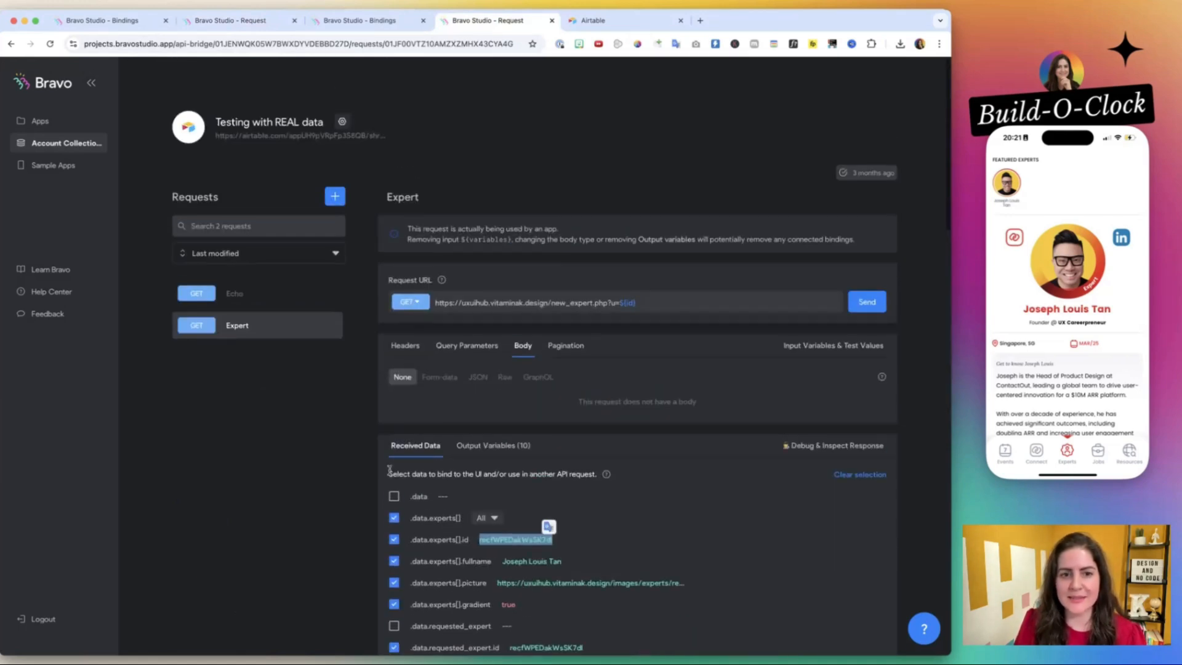
pyautogui.click(285, 397)
# Compare the received data of New Expert Featured with the fields selected in the testing collection's Expert request.
pyautogui.click(258, 23)
pyautogui.scroll(-5, 433, 287)
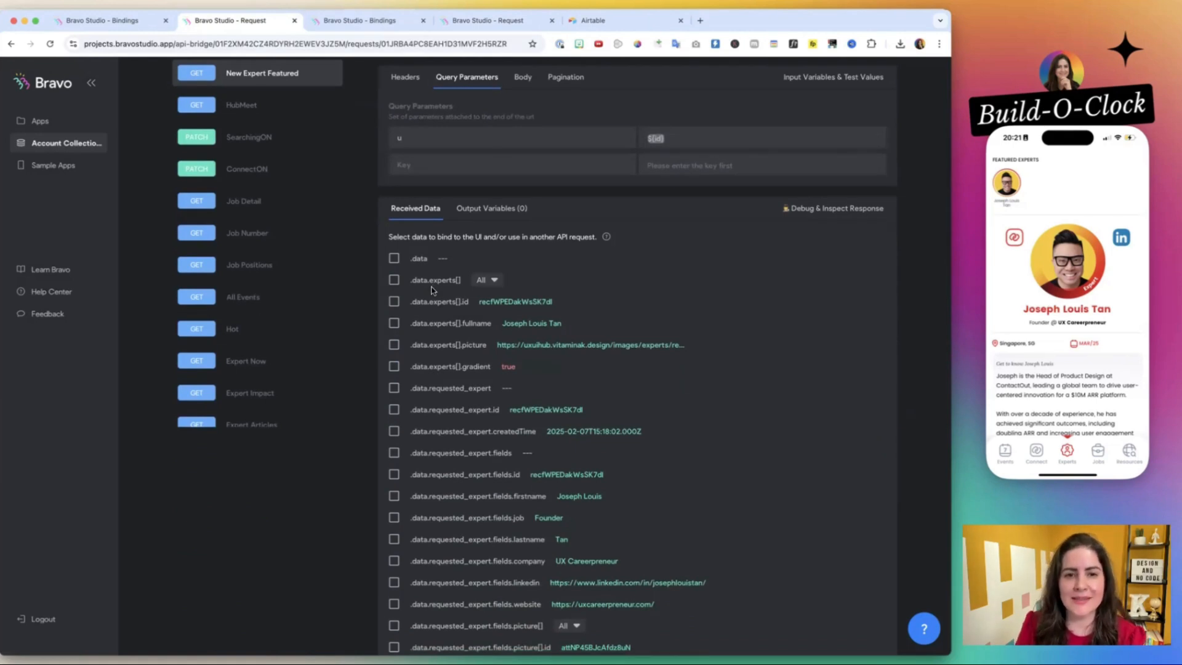
pyautogui.scroll(3, 432, 289)
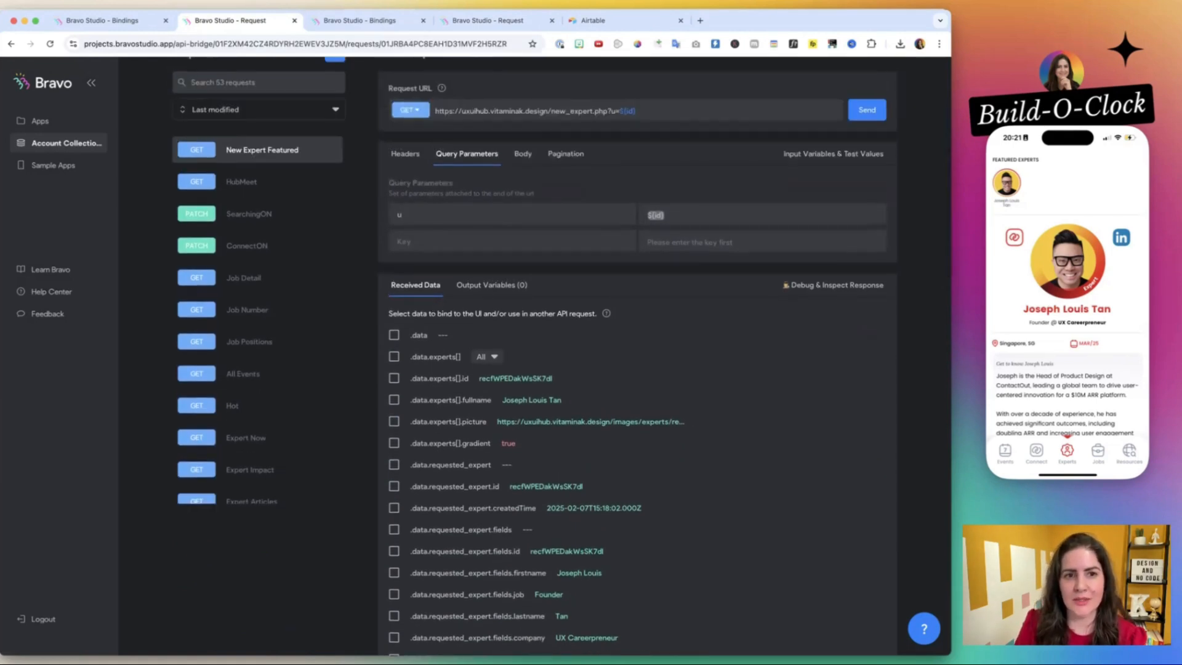
pyautogui.click(469, 21)
pyautogui.scroll(-4, 469, 379)
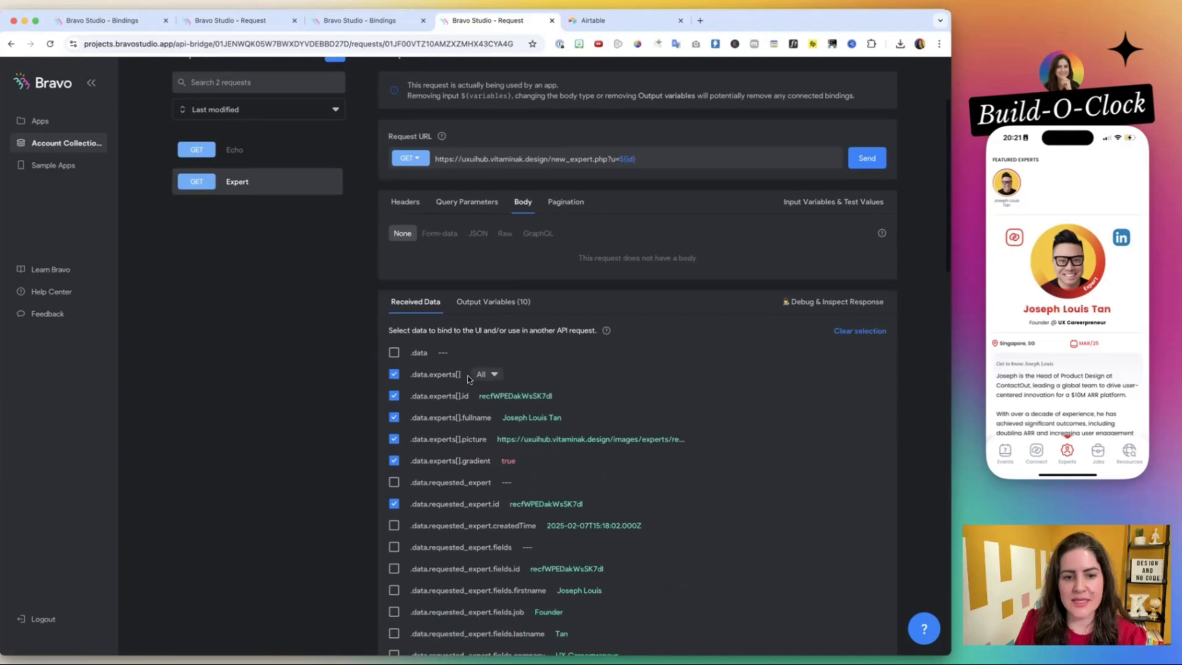
pyautogui.scroll(5, 458, 469)
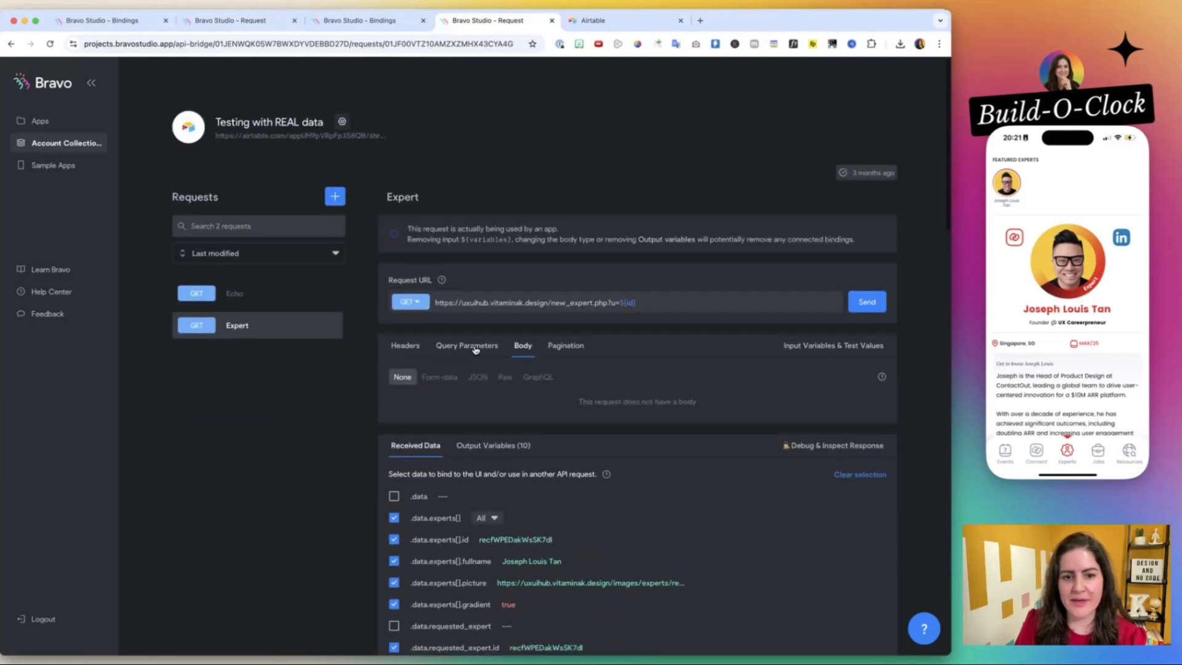
pyautogui.scroll(-7, 475, 350)
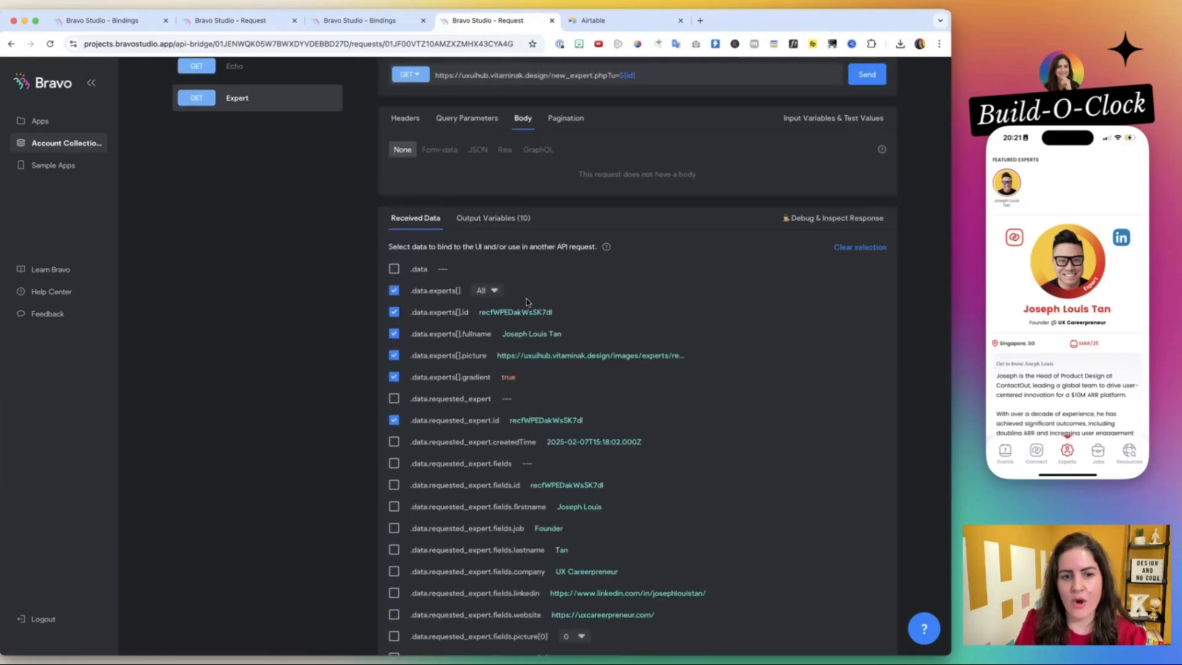
pyautogui.scroll(-10, 523, 513)
pyautogui.scroll(10, 523, 514)
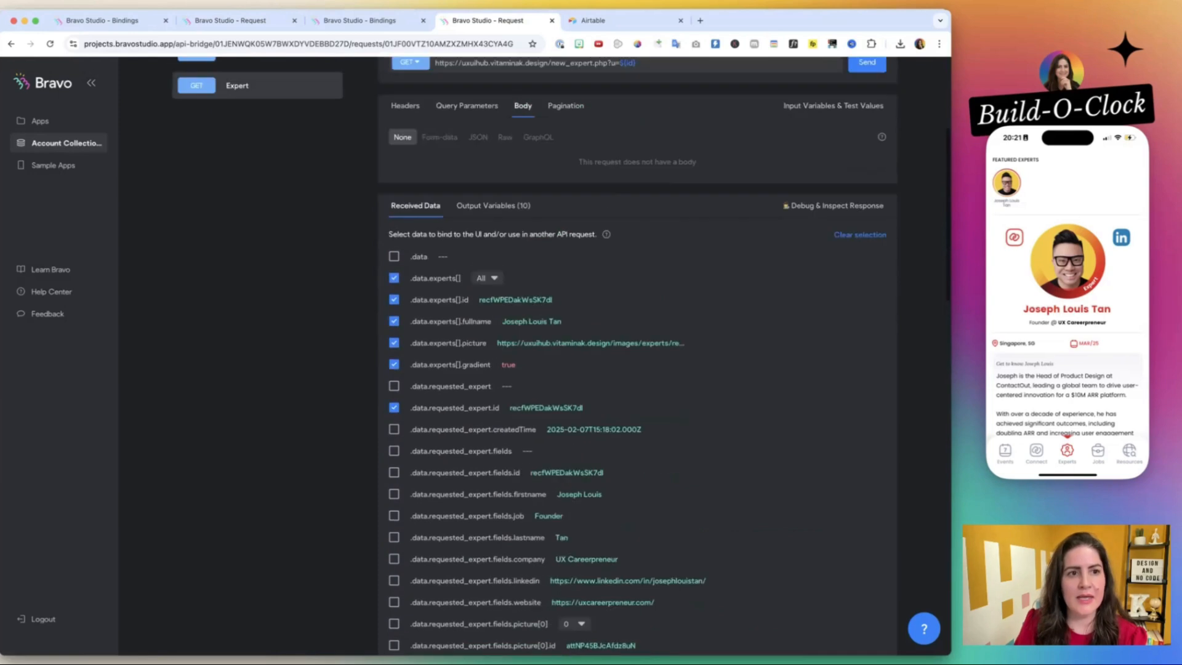
# In the UX/UI Hub's New Expert Featured request, select data.experts[] with All items and its id, fullname, picture and gradient fields.
pyautogui.click(254, 26)
pyautogui.click(490, 358)
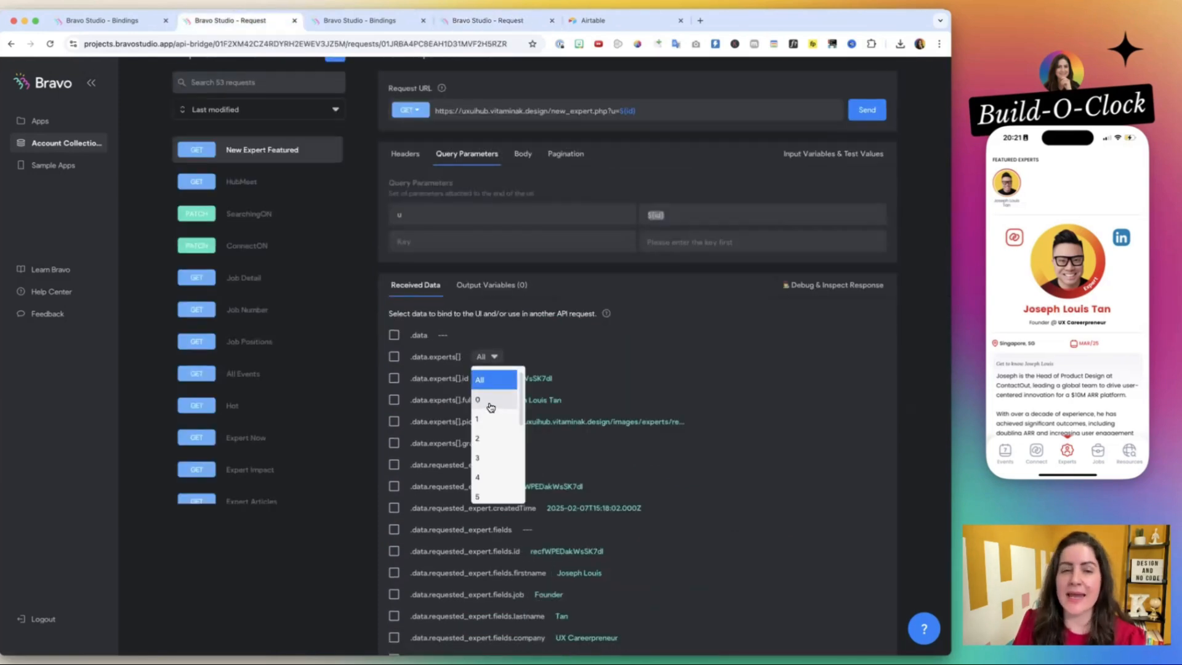
pyautogui.click(598, 373)
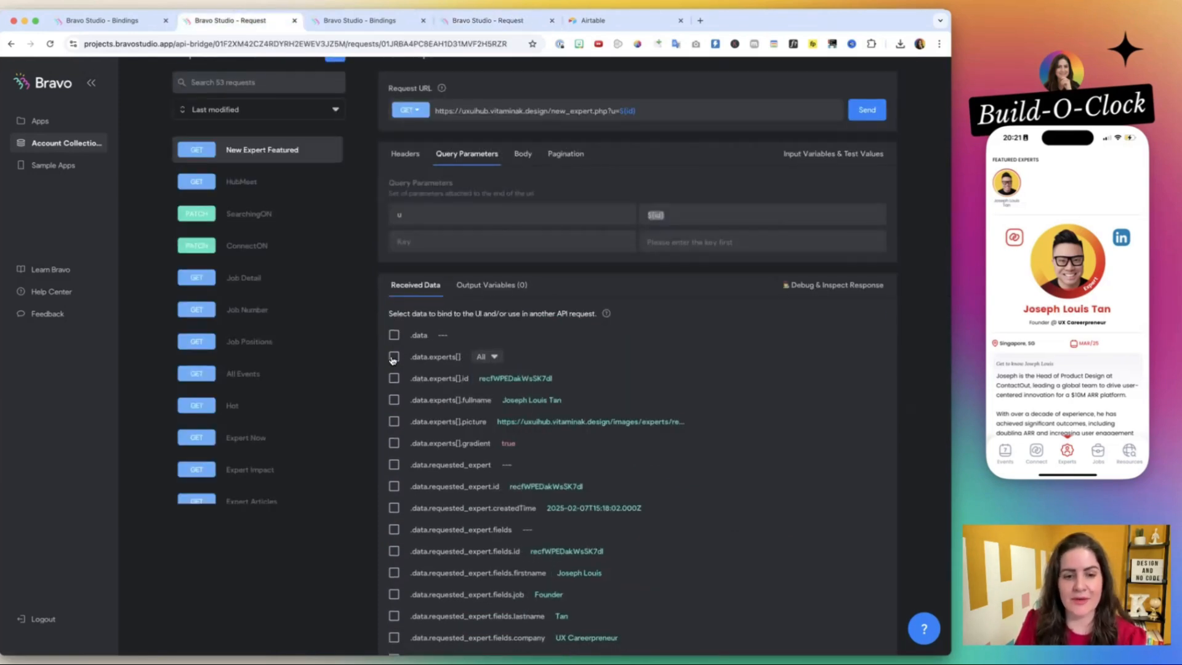
pyautogui.click(394, 356)
pyautogui.scroll(-1, 412, 383)
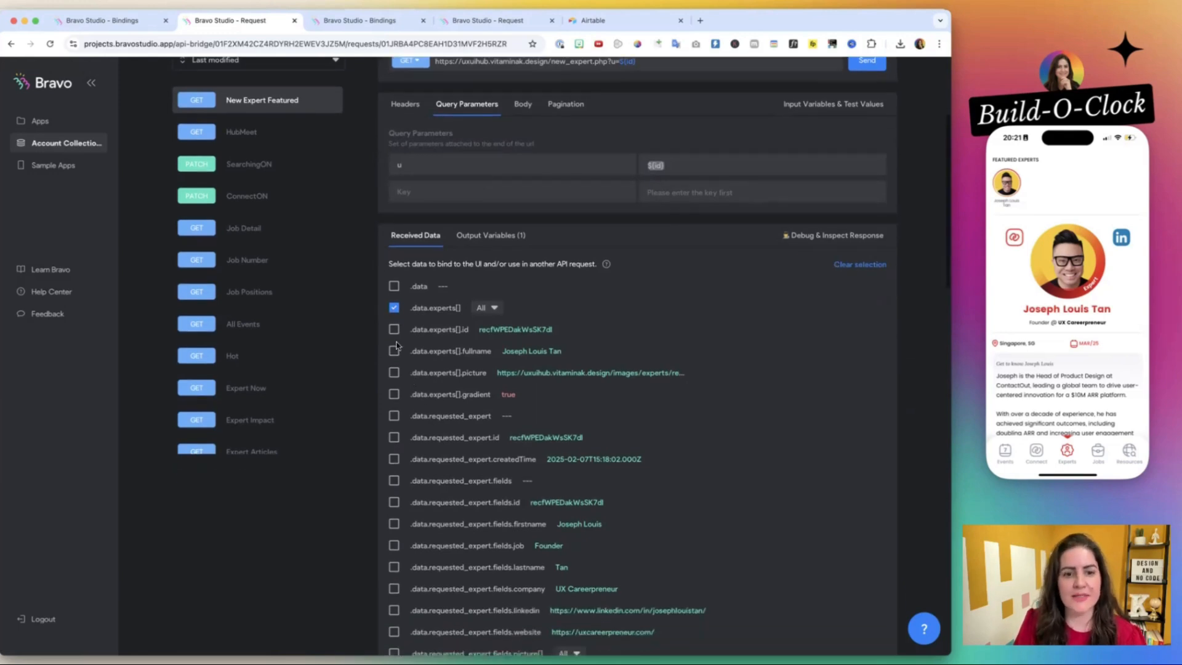
pyautogui.click(394, 329)
pyautogui.click(394, 351)
pyautogui.scroll(-1, 395, 354)
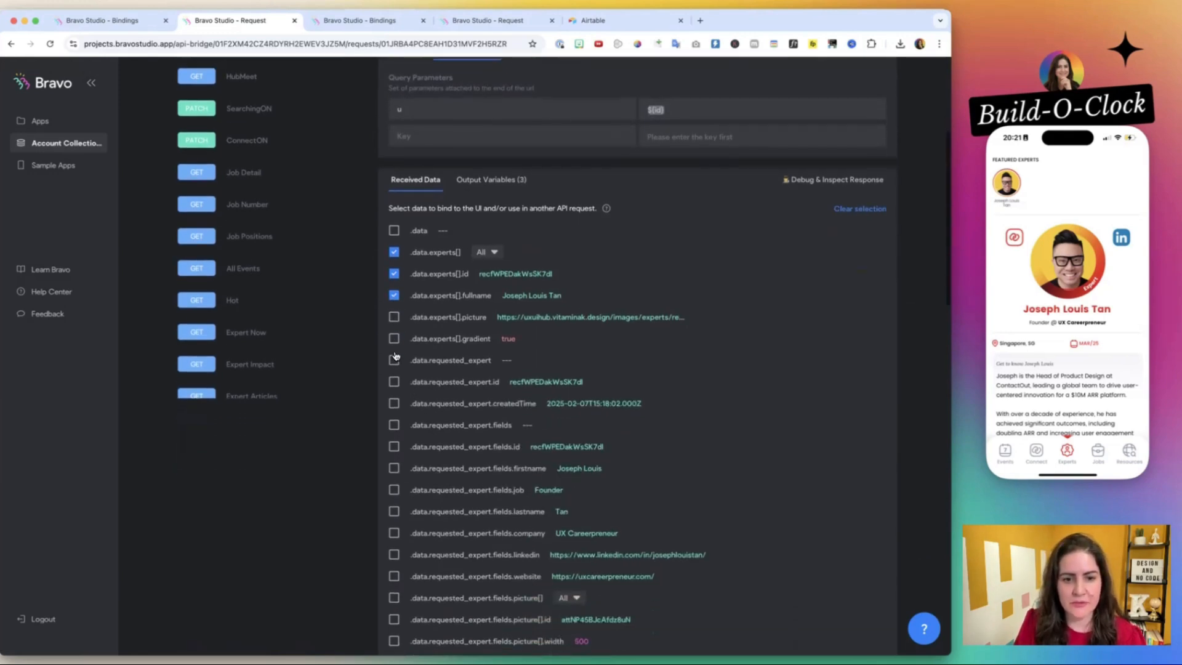
pyautogui.click(394, 315)
pyautogui.scroll(-2, 397, 295)
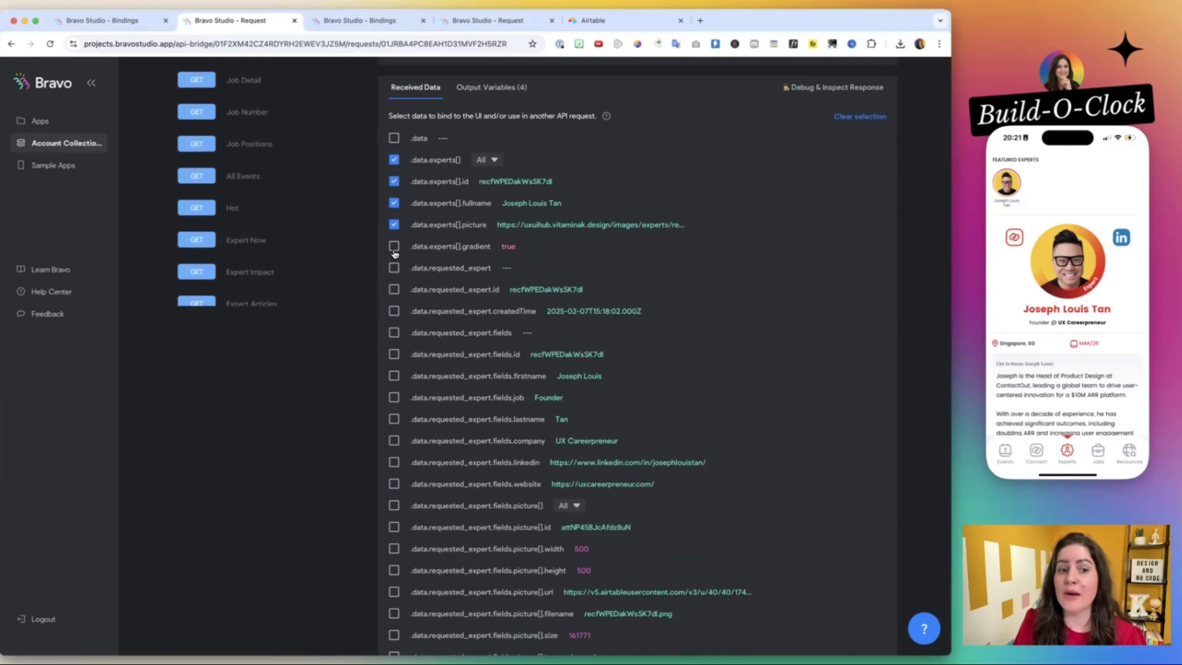
pyautogui.click(394, 246)
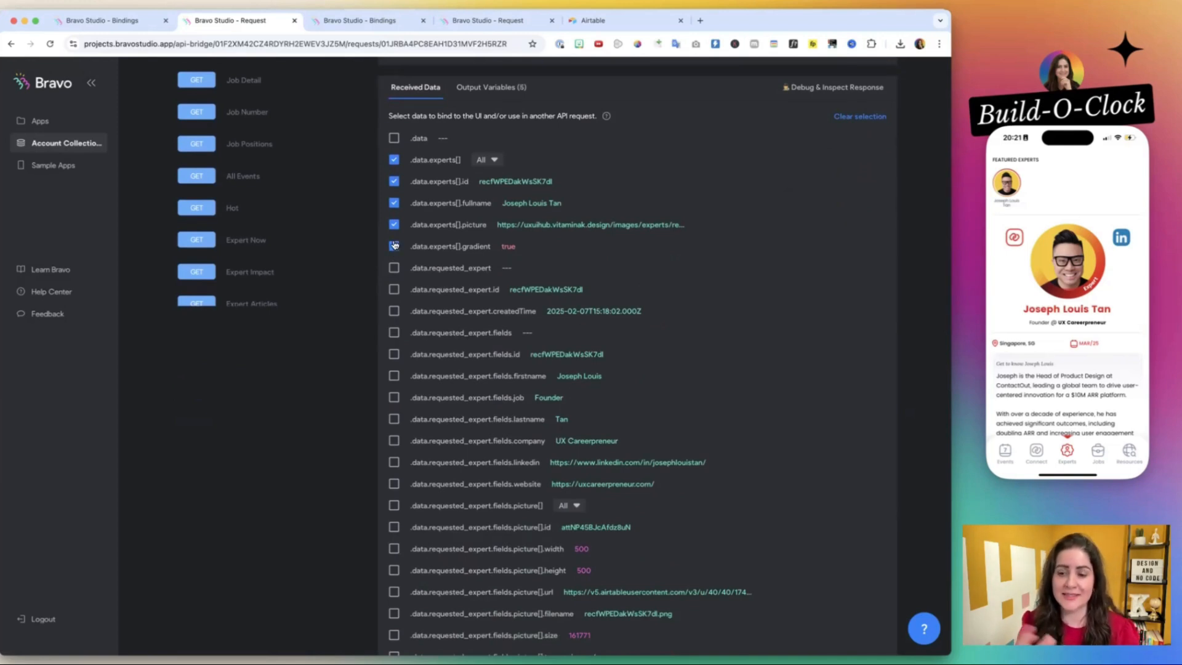
pyautogui.scroll(-2, 395, 265)
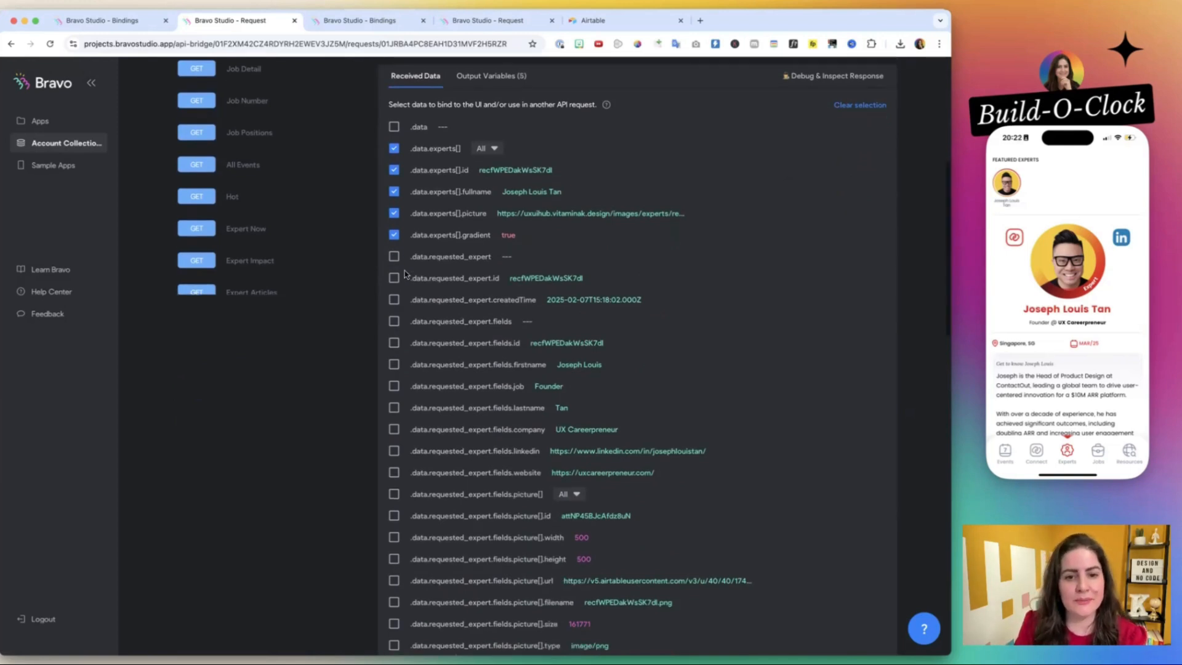
pyautogui.click(394, 232)
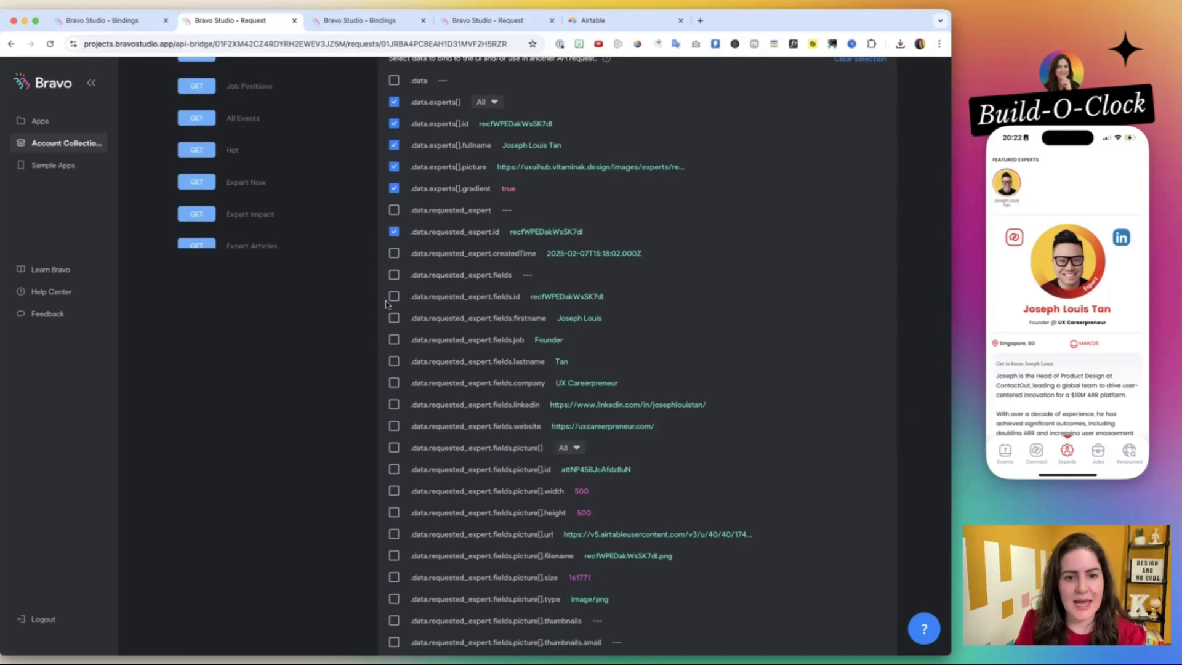
pyautogui.scroll(-1, 393, 300)
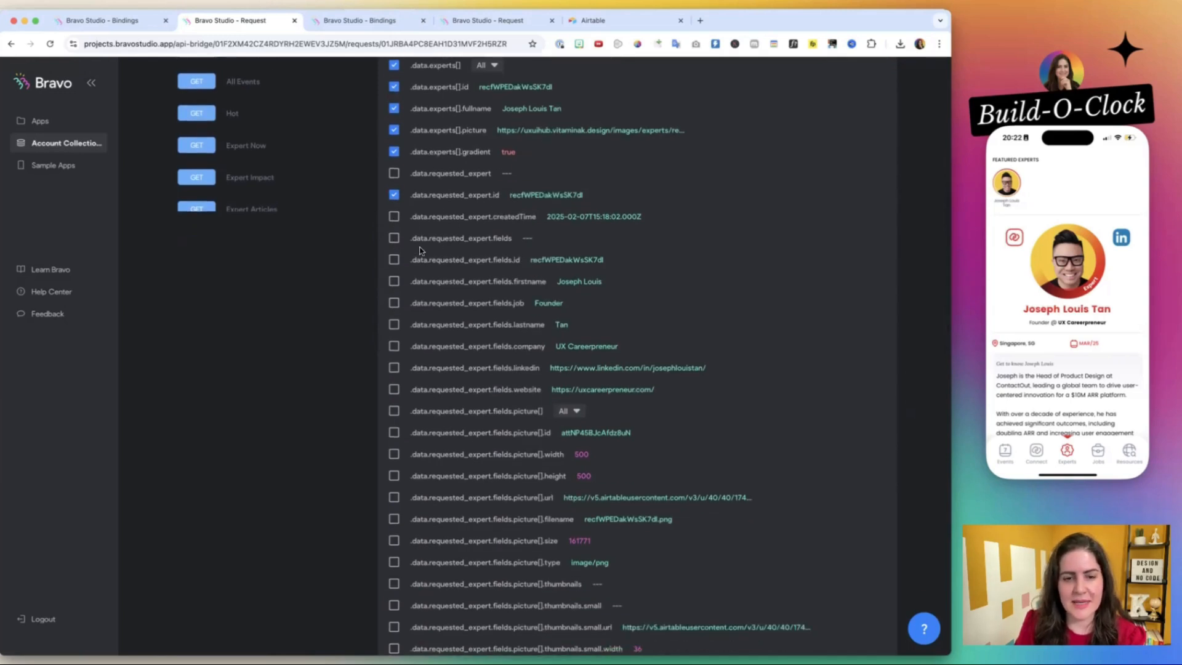
pyautogui.click(394, 260)
pyautogui.scroll(-1, 394, 262)
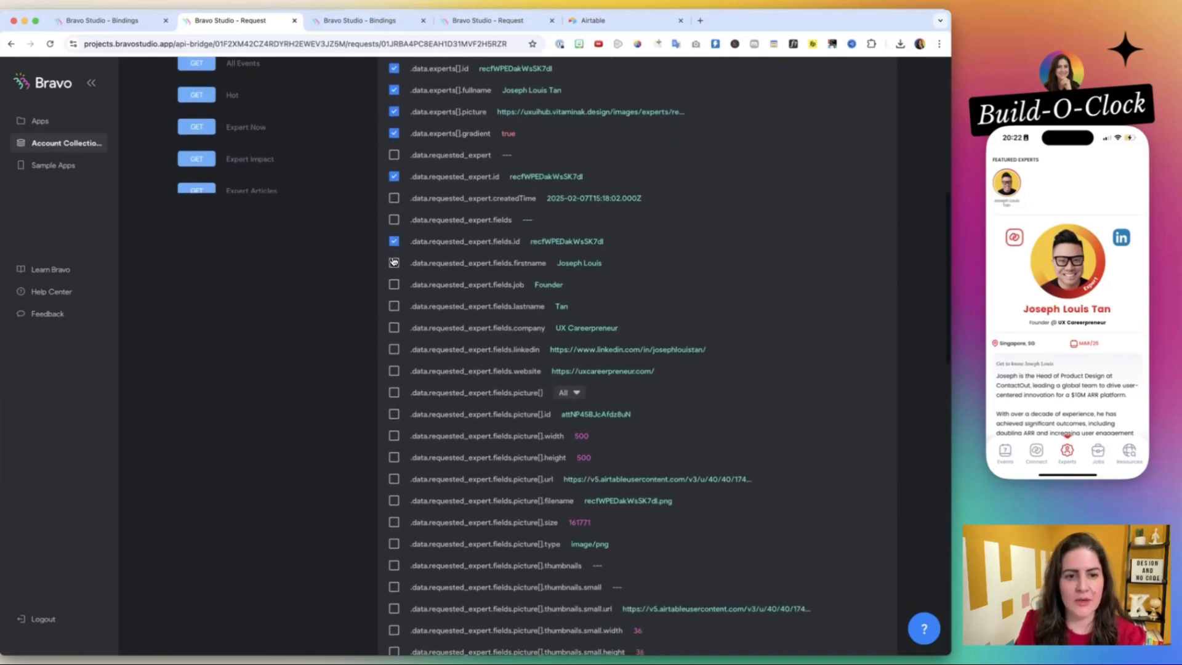
pyautogui.click(394, 240)
pyautogui.click(394, 176)
pyautogui.scroll(4, 416, 237)
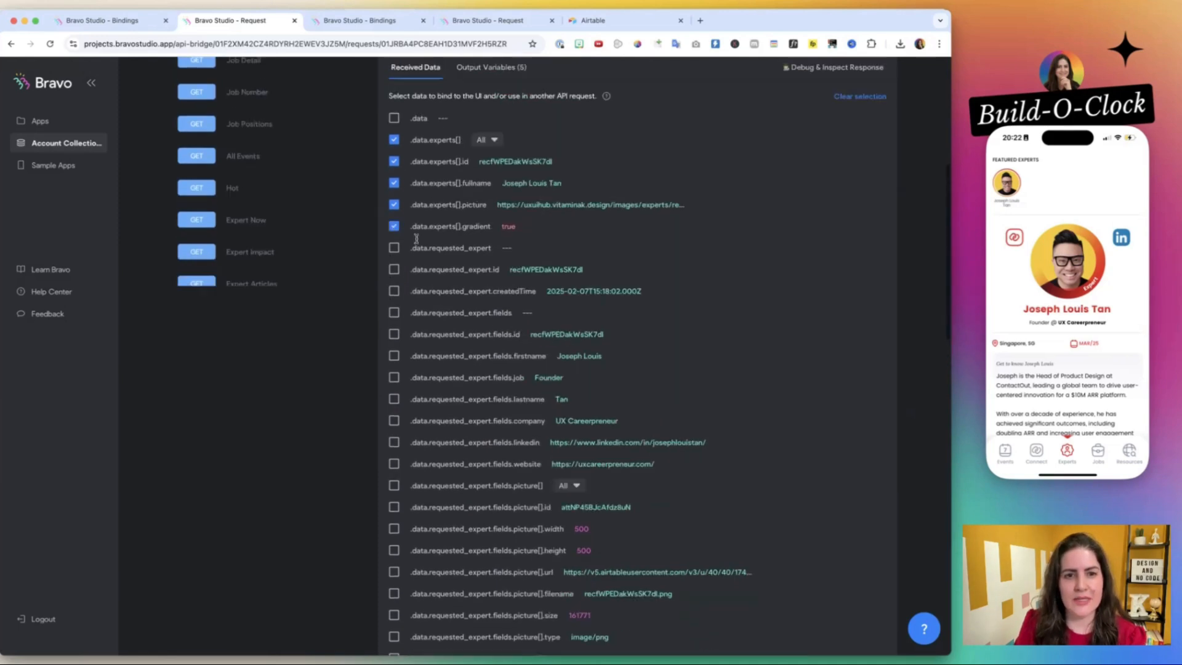
# Select the firstname, job, lastname, company, linkedin and website fields under data.requested_expert.fields.
pyautogui.scroll(-3, 458, 248)
pyautogui.click(394, 264)
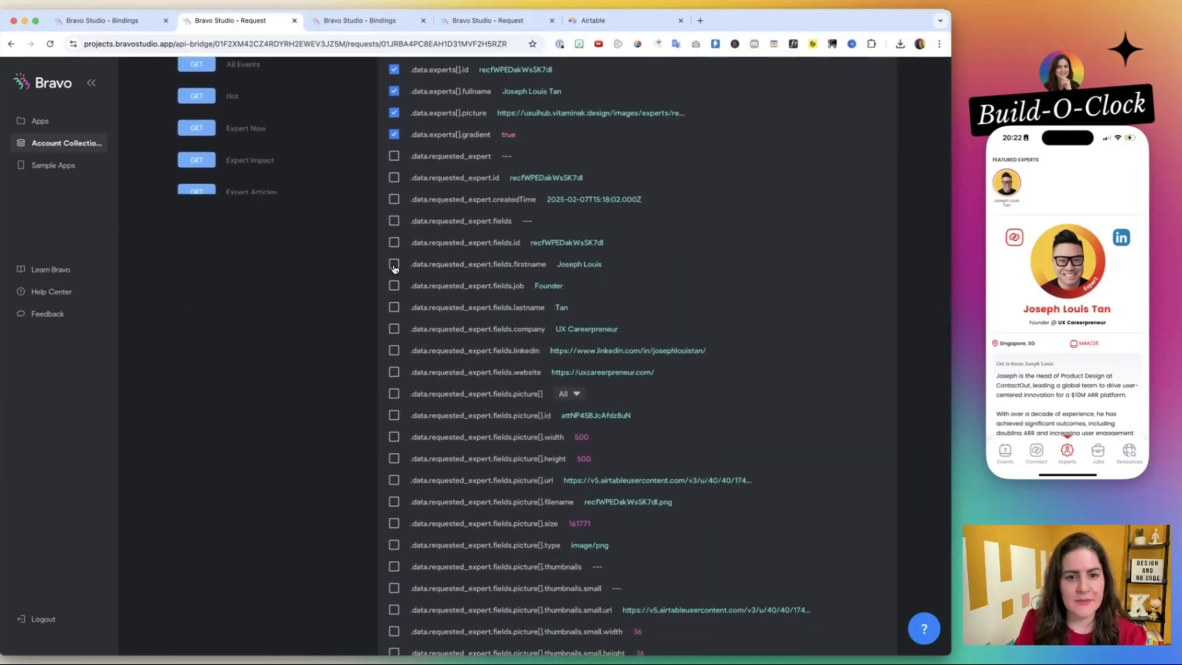
pyautogui.click(394, 286)
pyautogui.click(394, 308)
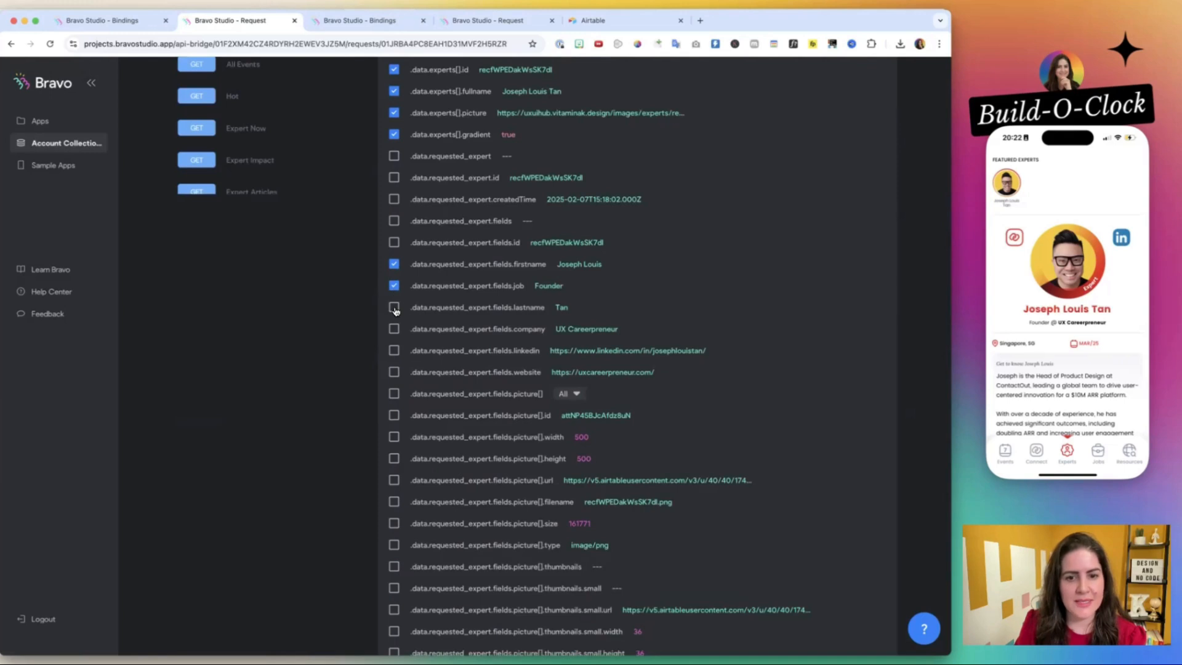
pyautogui.click(394, 328)
pyautogui.click(394, 350)
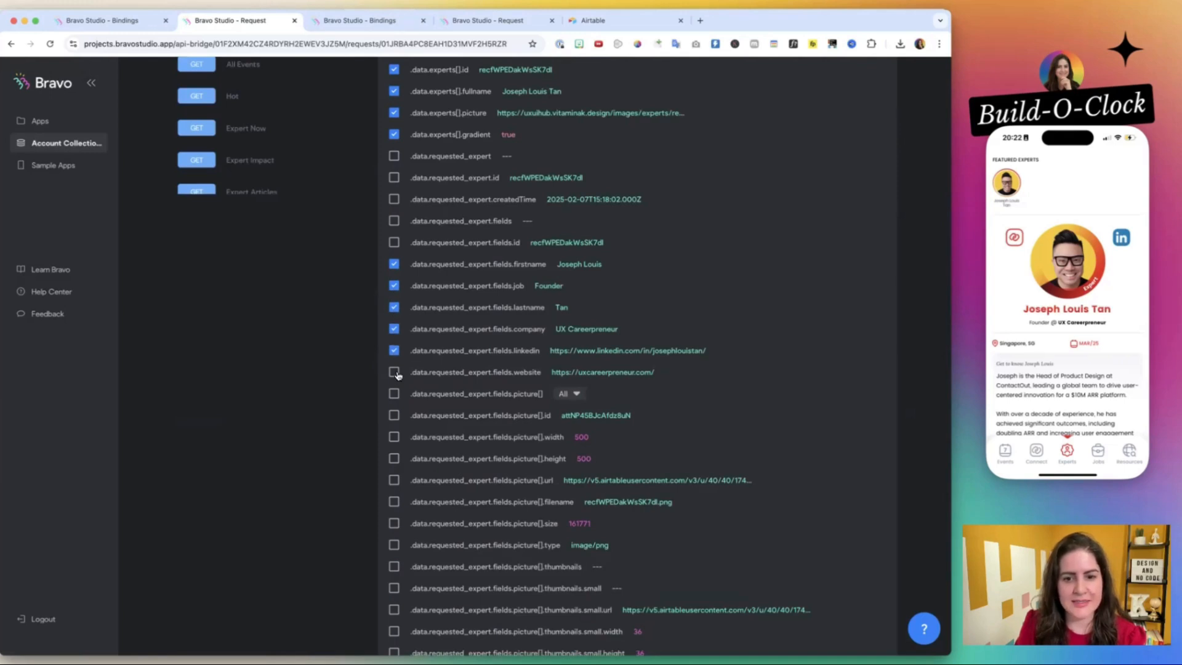
pyautogui.click(394, 372)
# Select the picture[].url and fullname fields under data.requested_expert.fields.
pyautogui.scroll(-3, 395, 372)
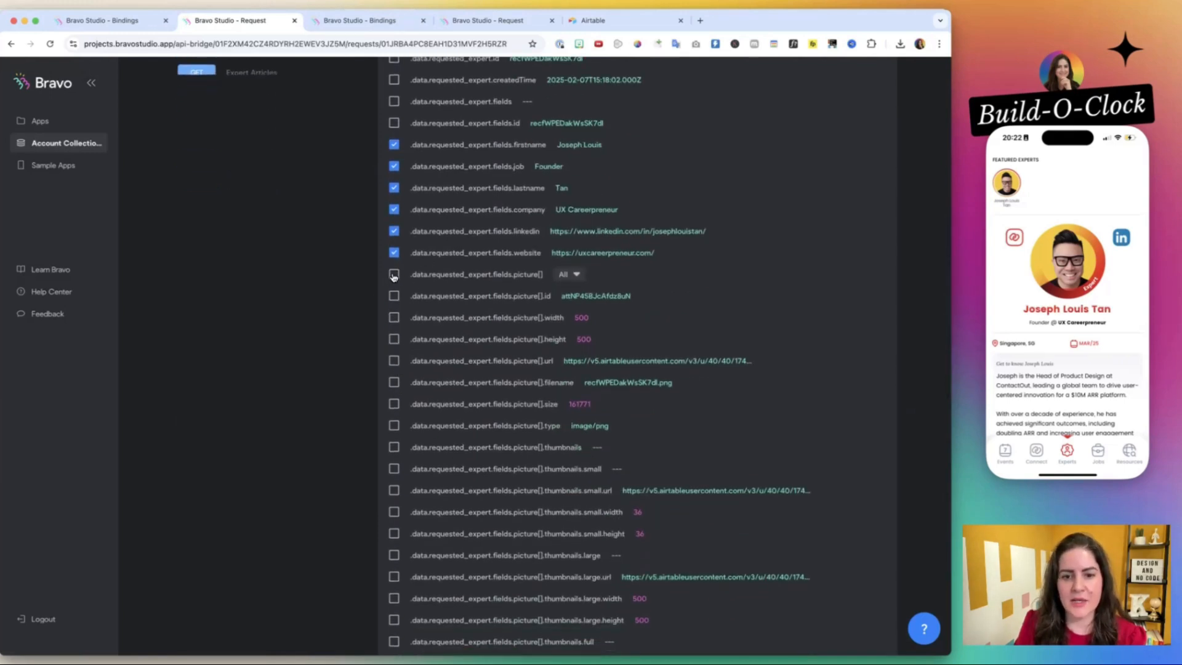
pyautogui.moveTo(678, 361); pyautogui.dragTo(785, 375)
pyautogui.click(639, 361)
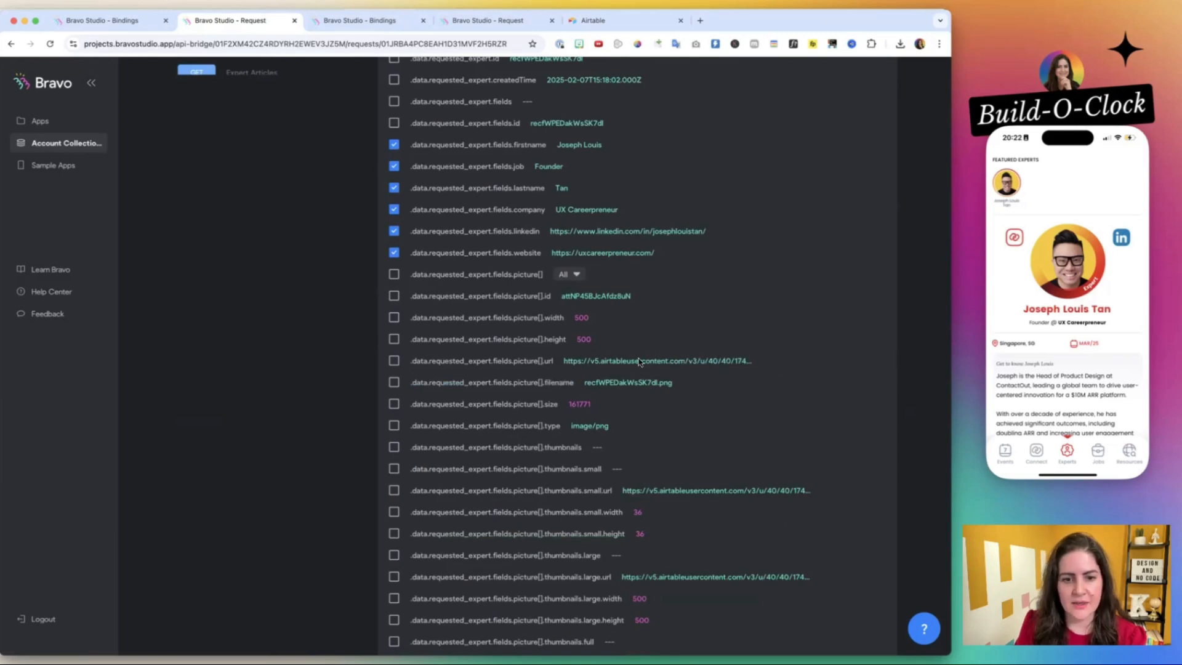
pyautogui.click(393, 360)
pyautogui.scroll(-3, 390, 366)
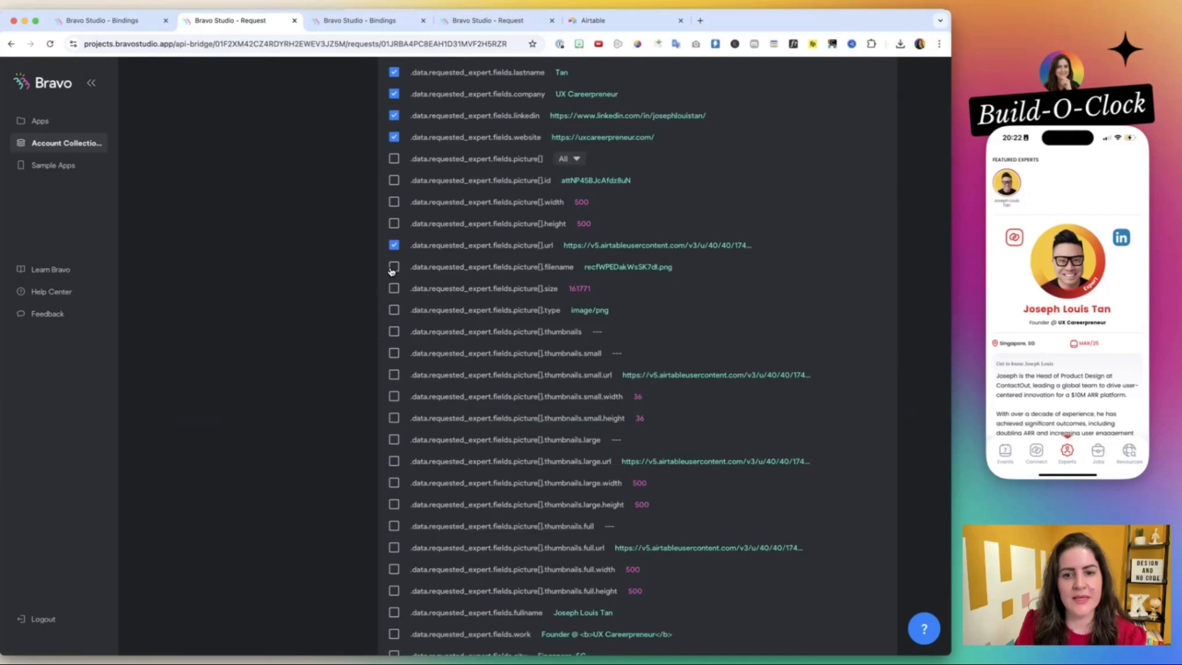
pyautogui.scroll(-3, 401, 306)
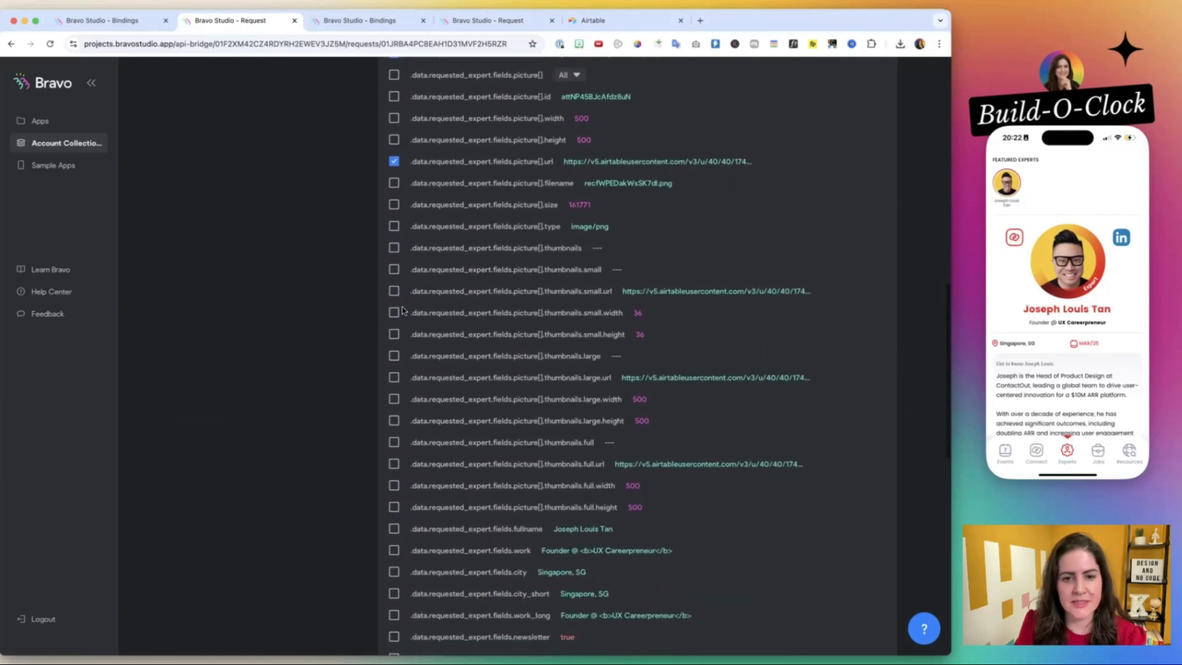
pyautogui.scroll(-6, 401, 307)
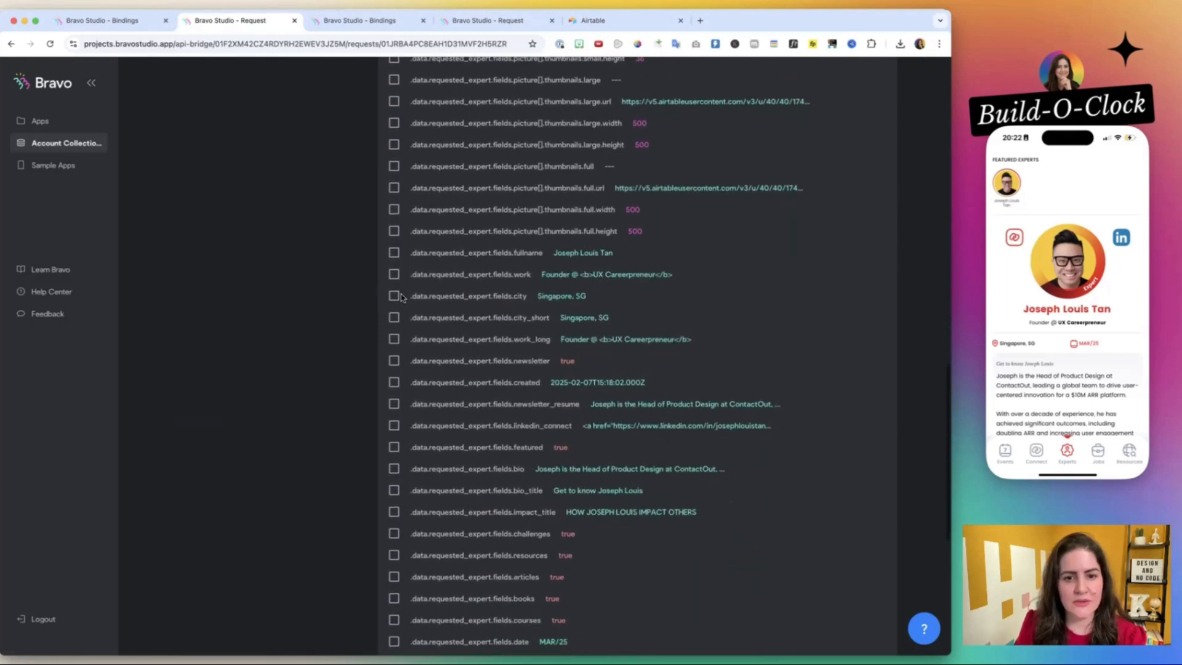
pyautogui.click(394, 253)
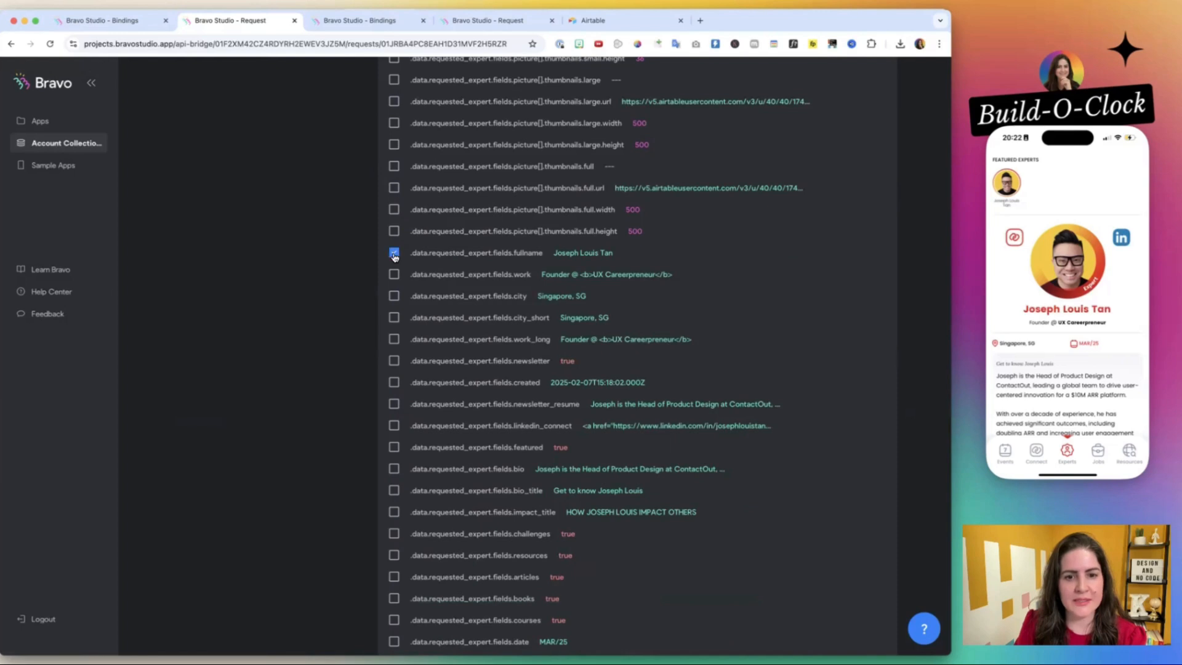
# Deselect the requested expert's firstname, lastname, job and company fields.
pyautogui.scroll(13, 568, 215)
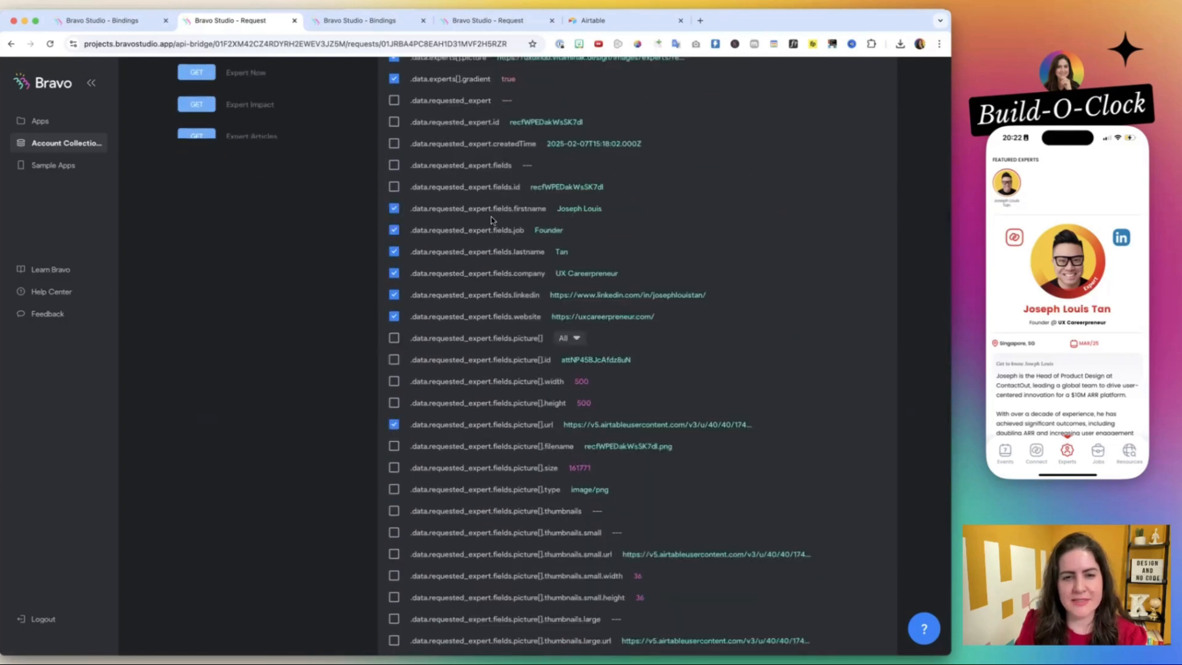
pyautogui.click(394, 208)
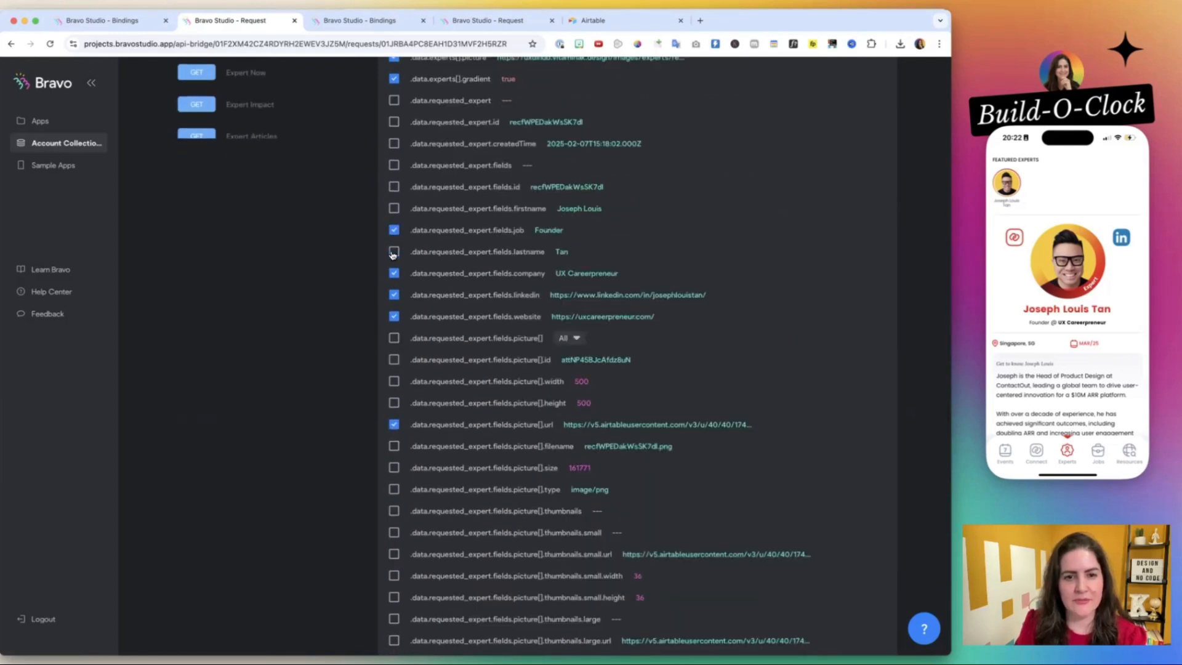
pyautogui.scroll(-1, 458, 389)
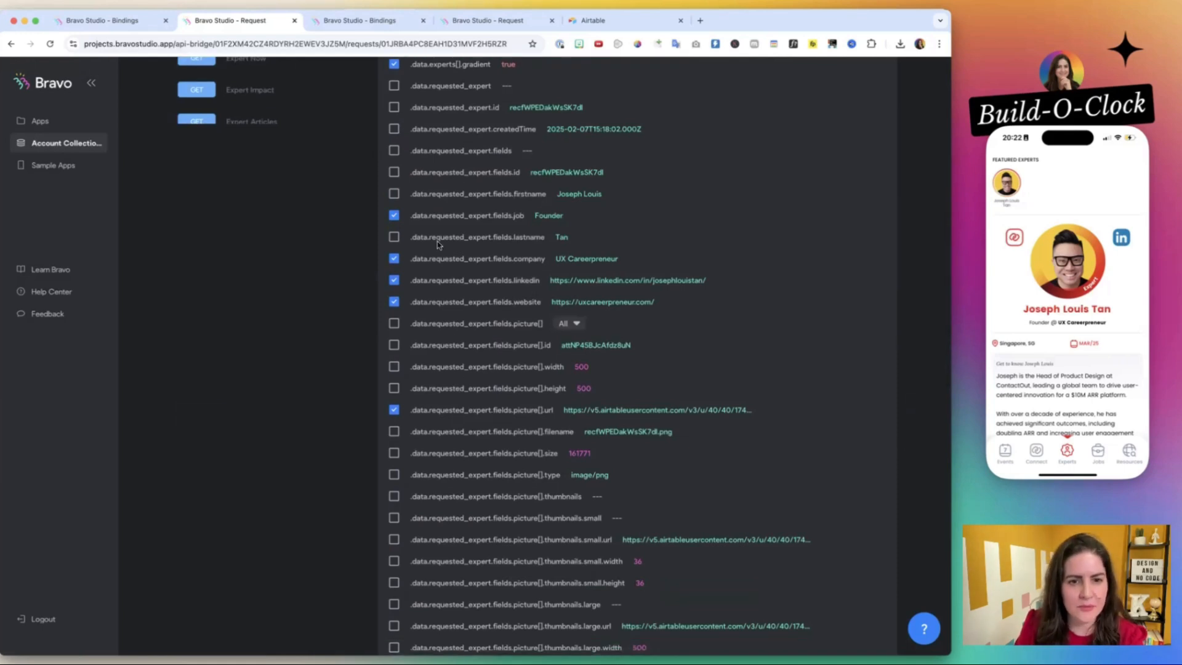
pyautogui.click(395, 217)
pyautogui.click(394, 259)
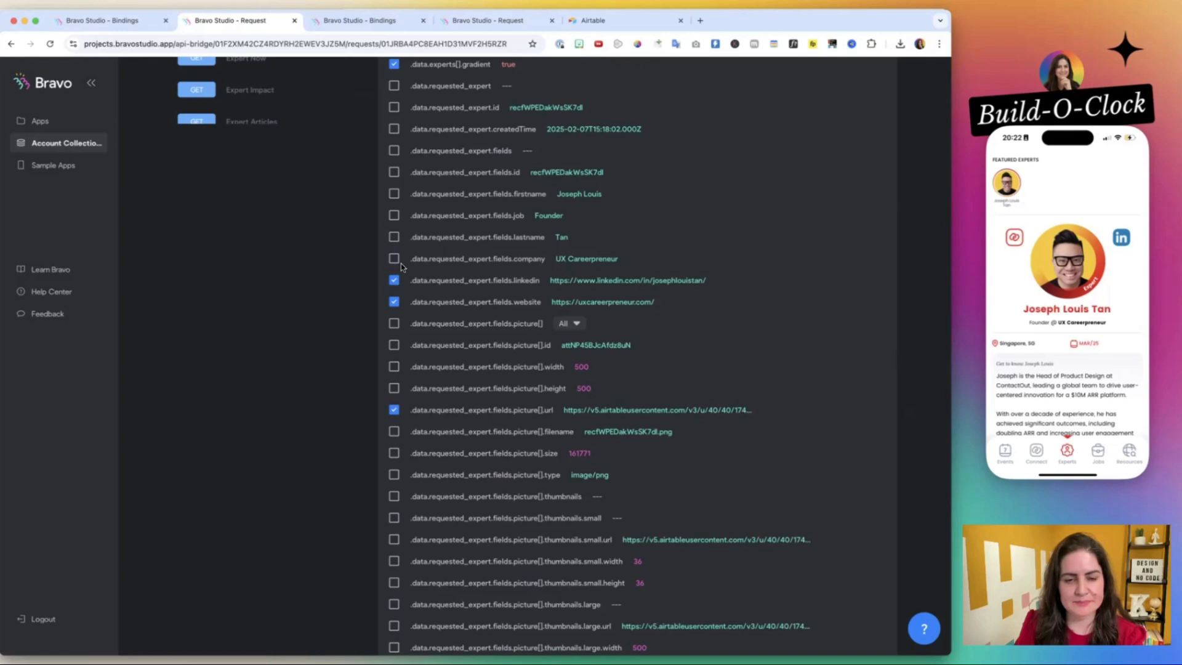
# Select the work and city fields under data.requested_expert.fields.
pyautogui.scroll(-5, 400, 266)
pyautogui.scroll(-5, 528, 370)
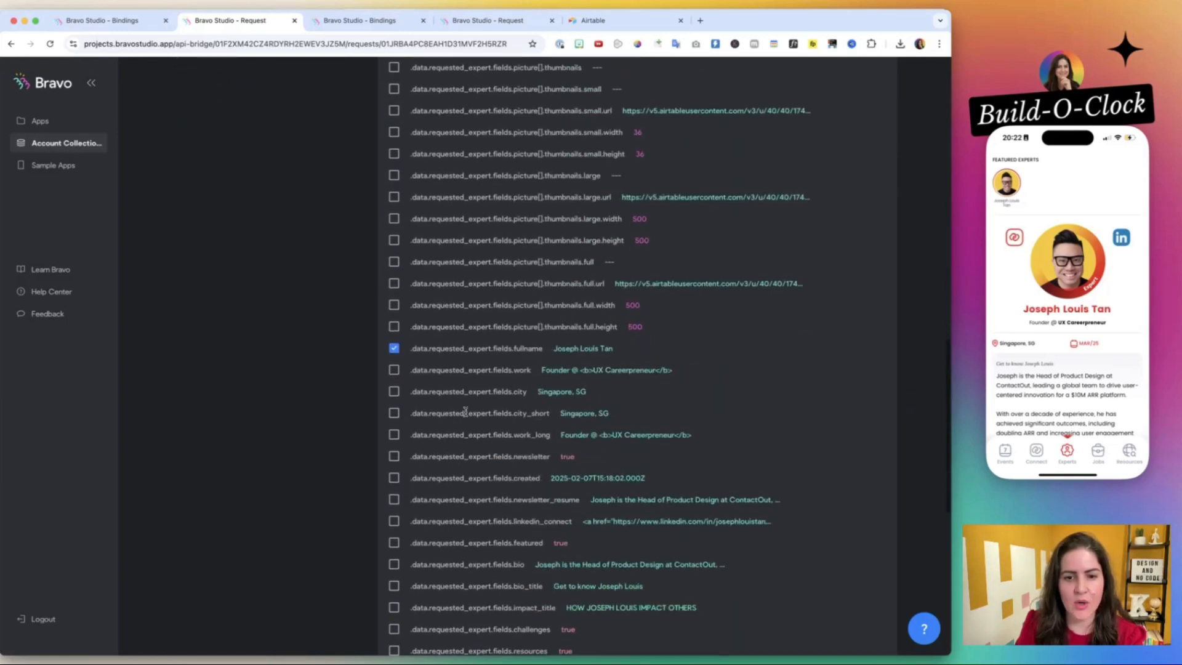
pyautogui.click(393, 370)
pyautogui.scroll(-2, 394, 373)
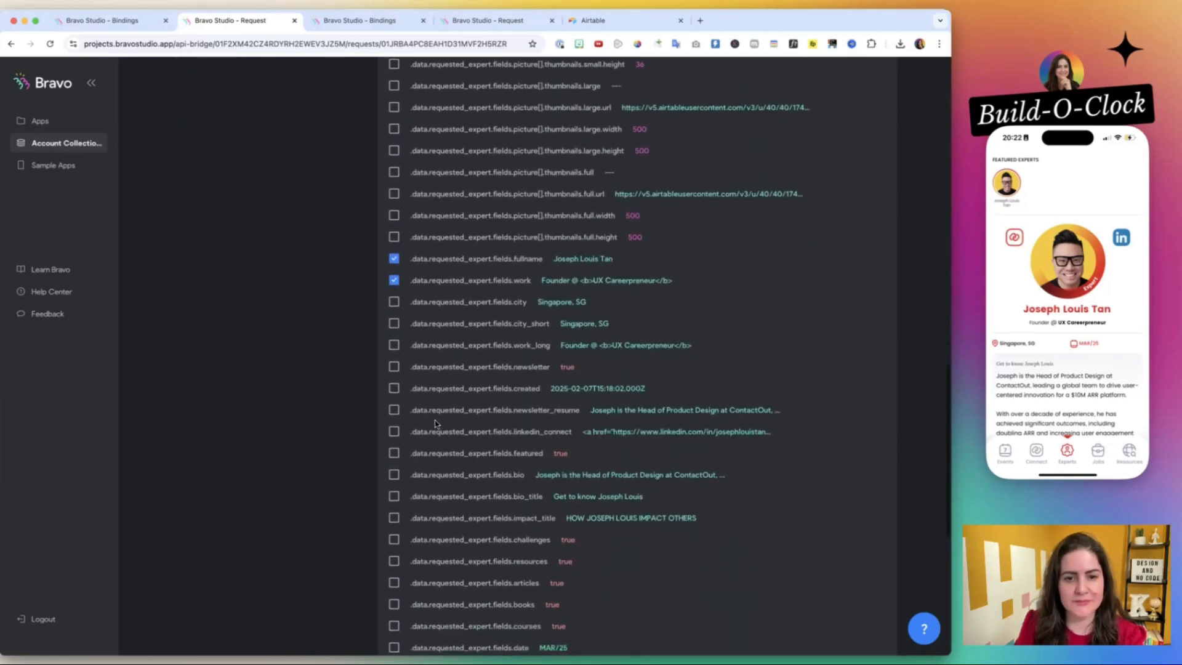
pyautogui.click(394, 292)
# Select the requested expert's bio, bio_title and impact_title fields.
pyautogui.scroll(-2, 395, 328)
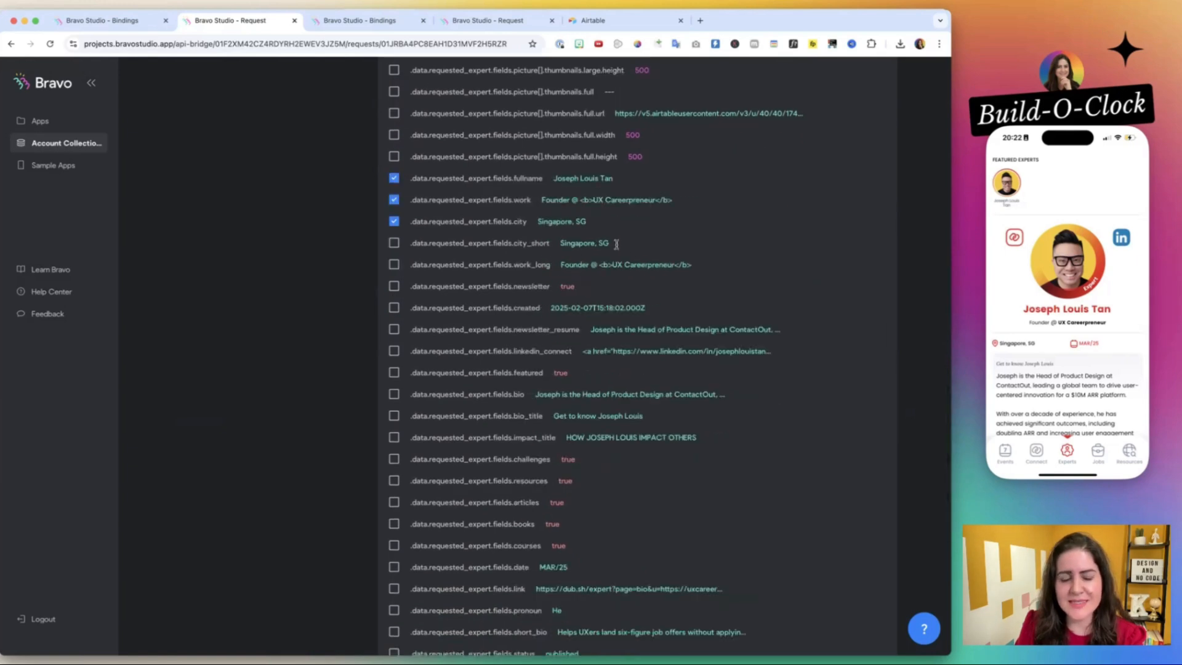
pyautogui.scroll(-1, 459, 253)
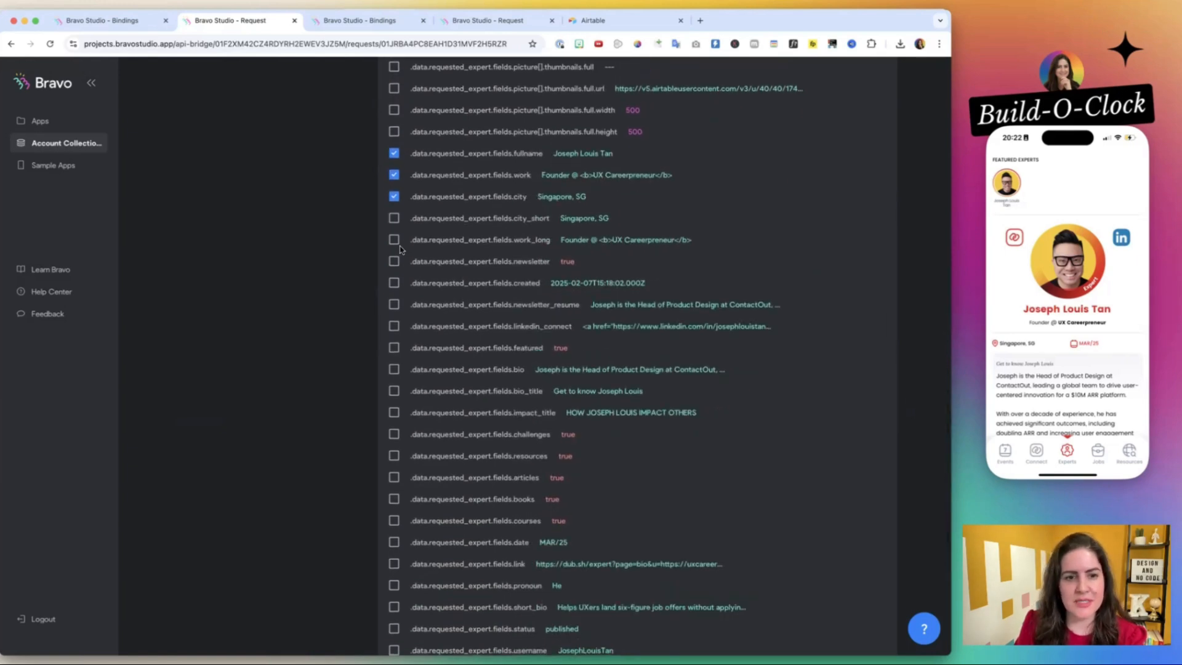
pyautogui.scroll(-2, 468, 241)
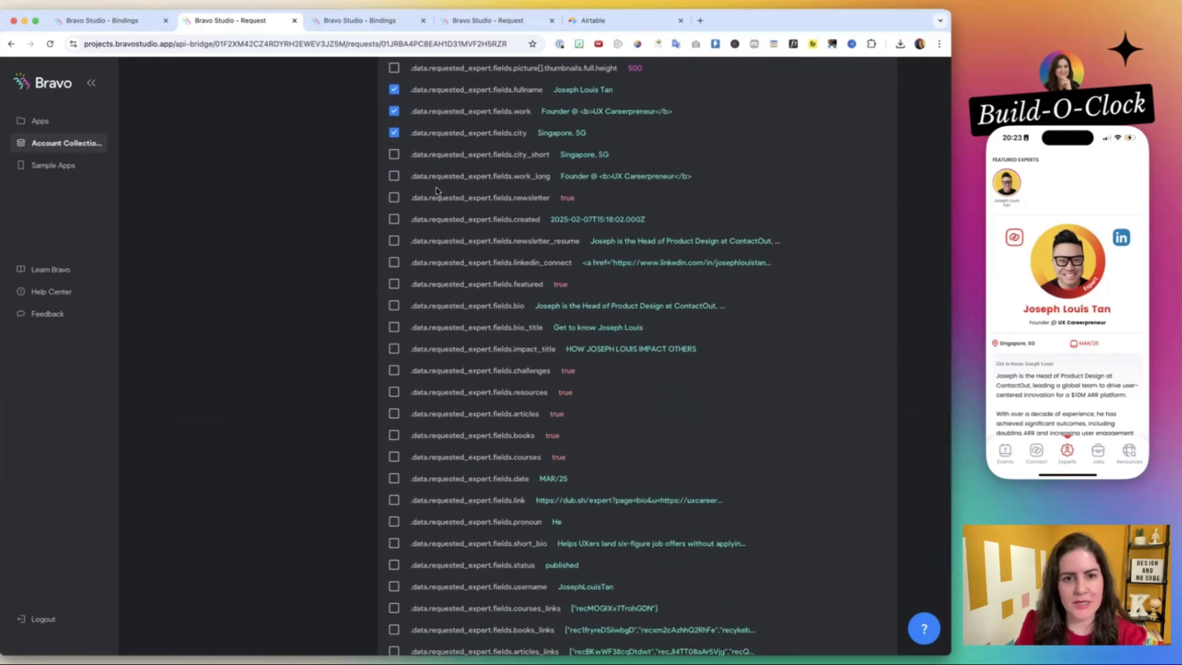
pyautogui.scroll(-2, 406, 242)
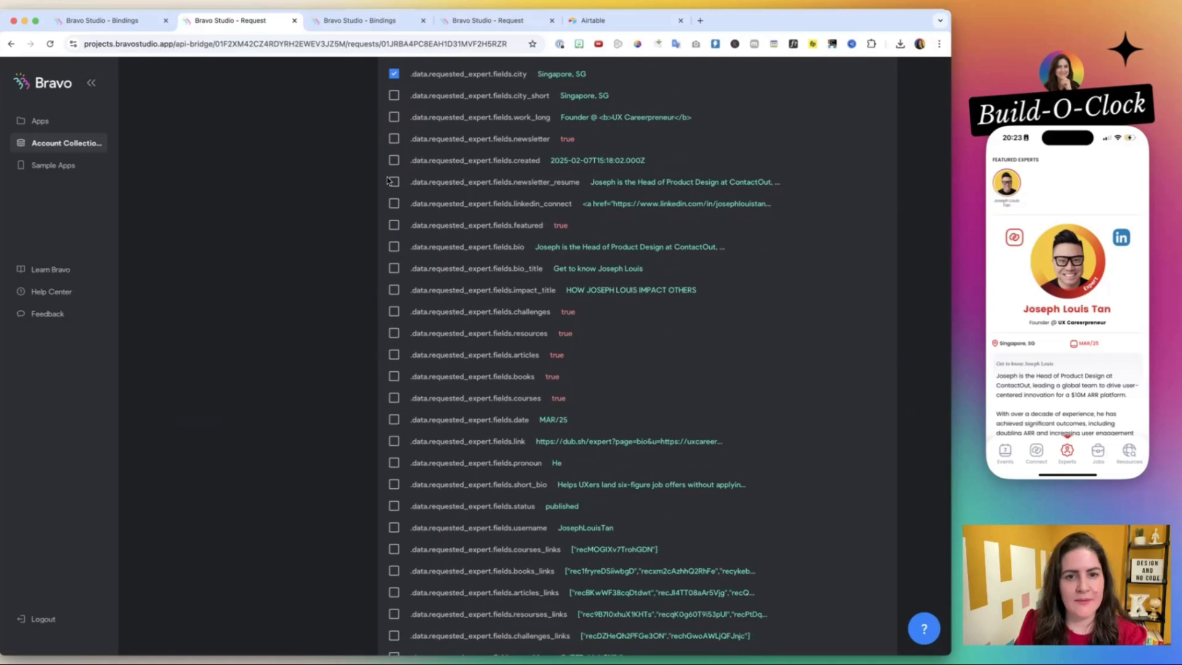
pyautogui.scroll(-2, 405, 225)
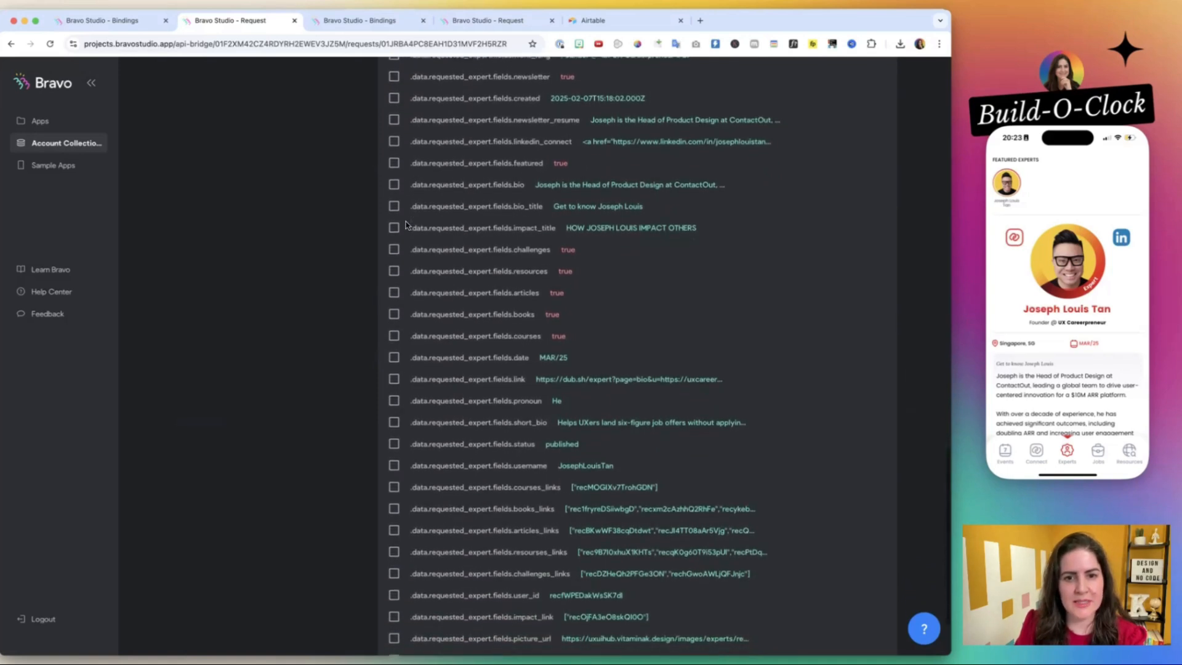
pyautogui.click(394, 183)
pyautogui.scroll(-1, 393, 184)
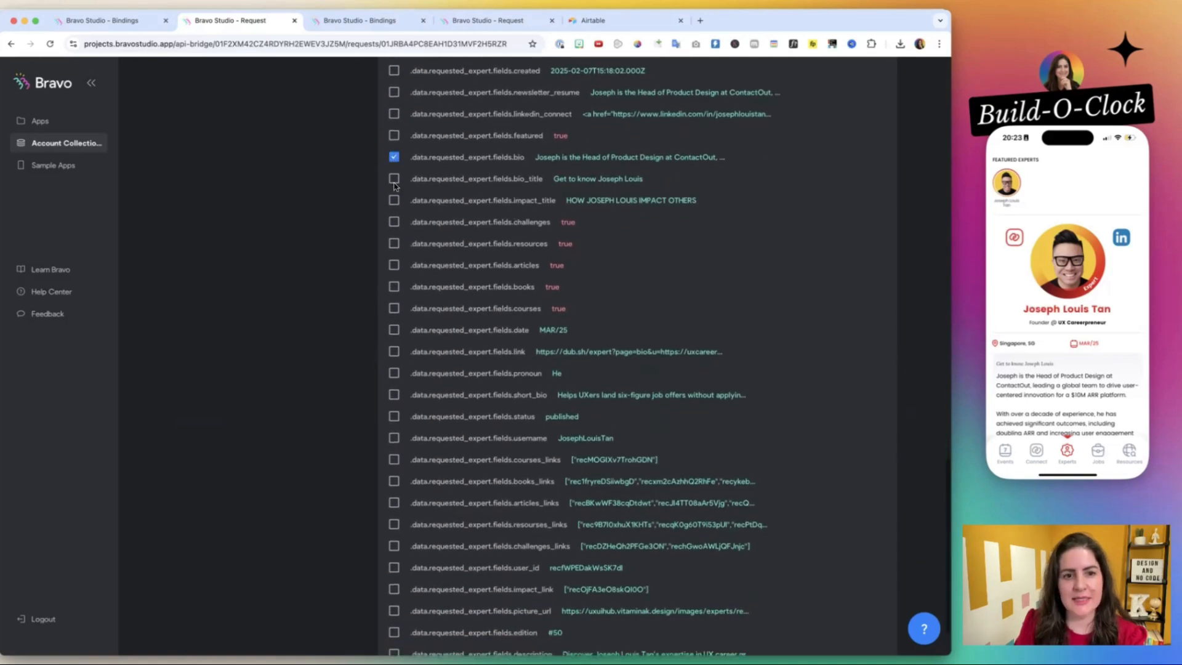
pyautogui.scroll(-1, 393, 203)
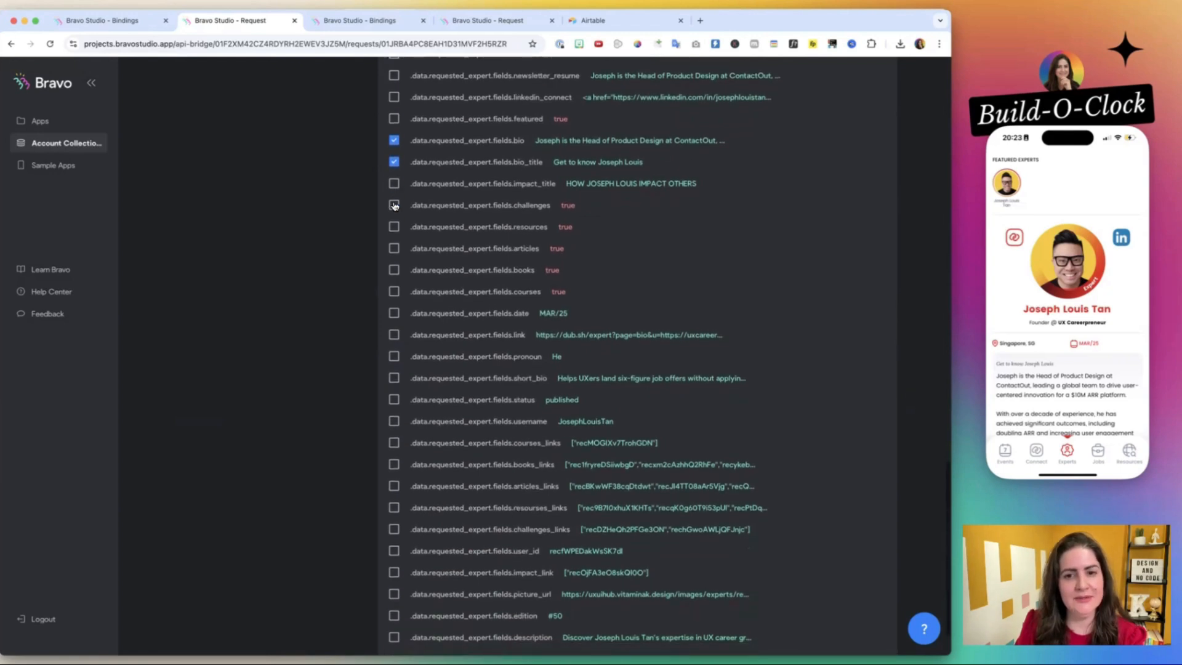
pyautogui.click(393, 183)
pyautogui.scroll(-1, 406, 241)
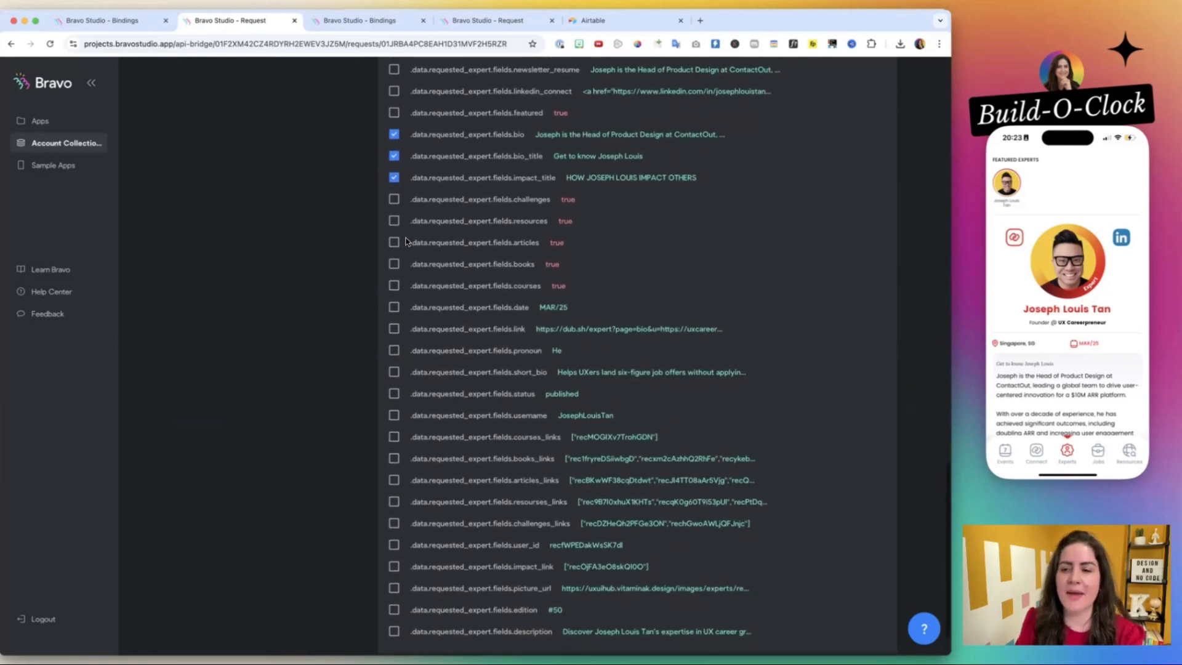
pyautogui.scroll(-5, 1099, 380)
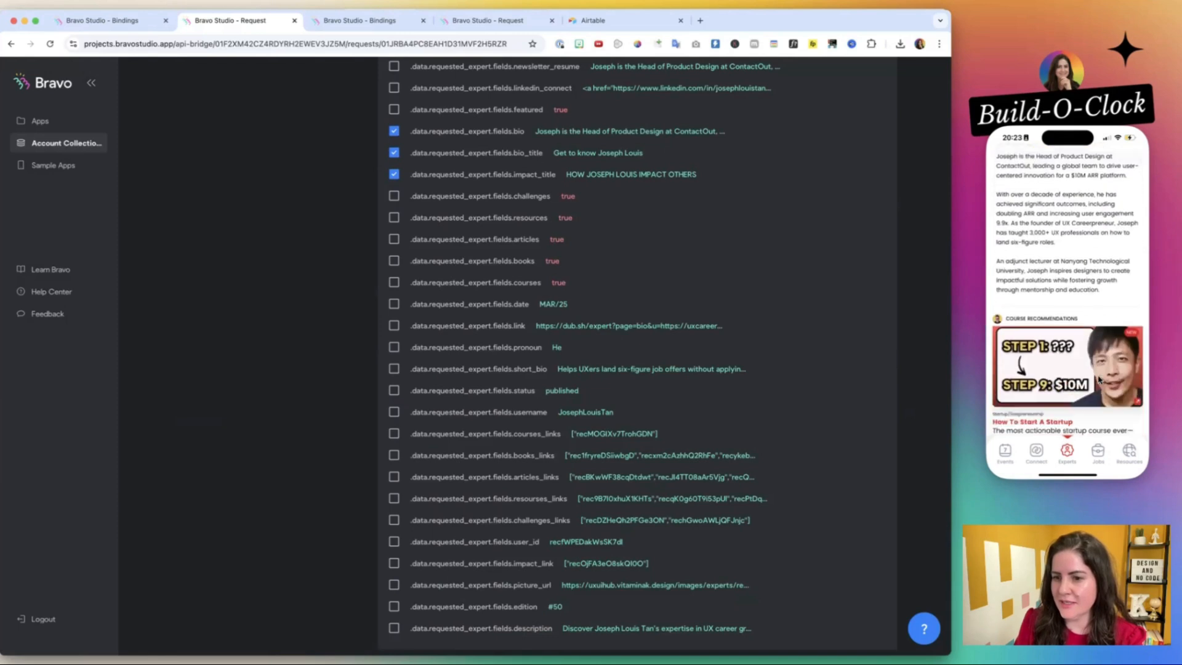
# Select the requested expert's challenges, resources, articles, books and courses fields.
pyautogui.scroll(-3, 1100, 380)
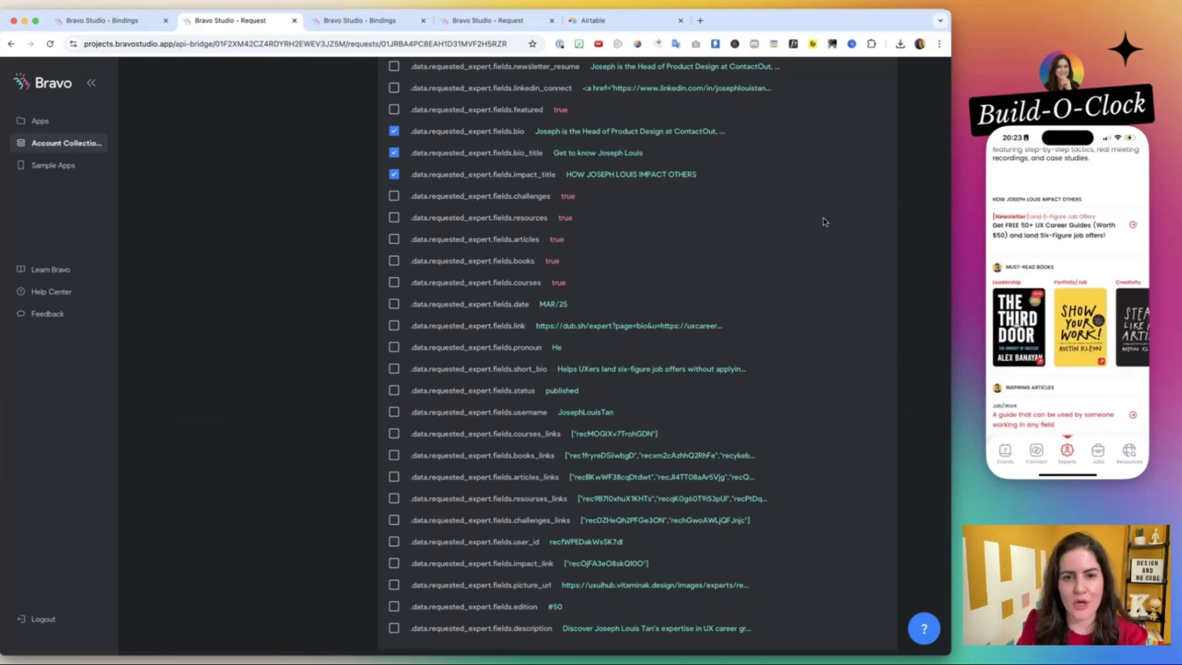
pyautogui.scroll(-1, 600, 222)
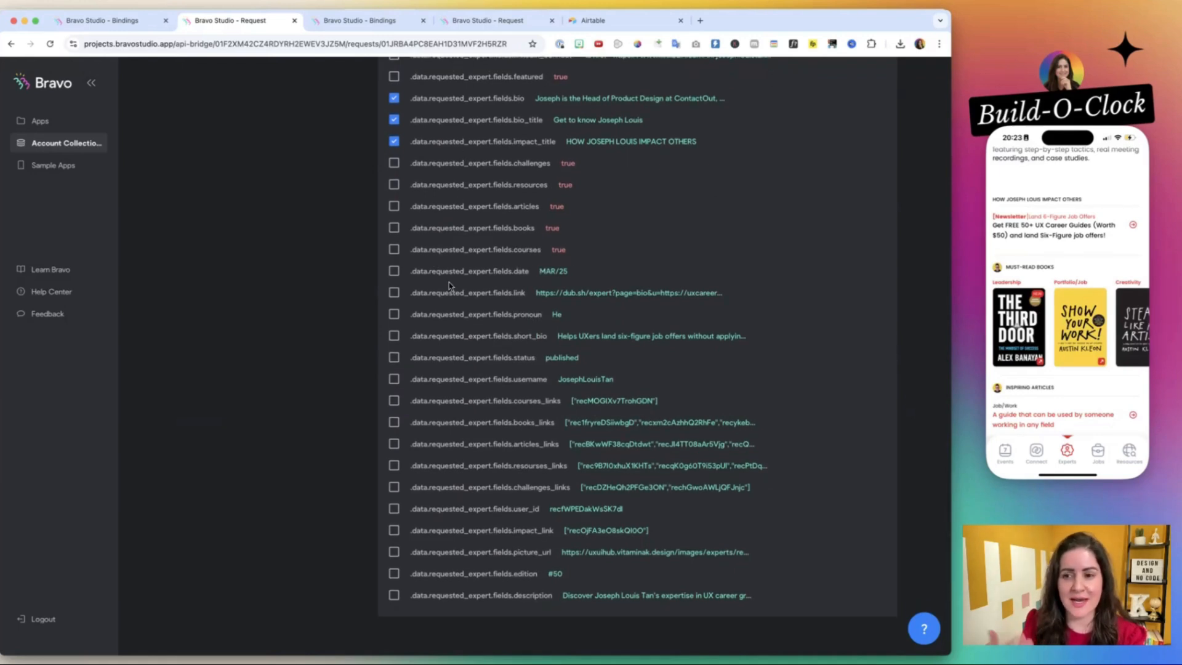
pyautogui.click(394, 163)
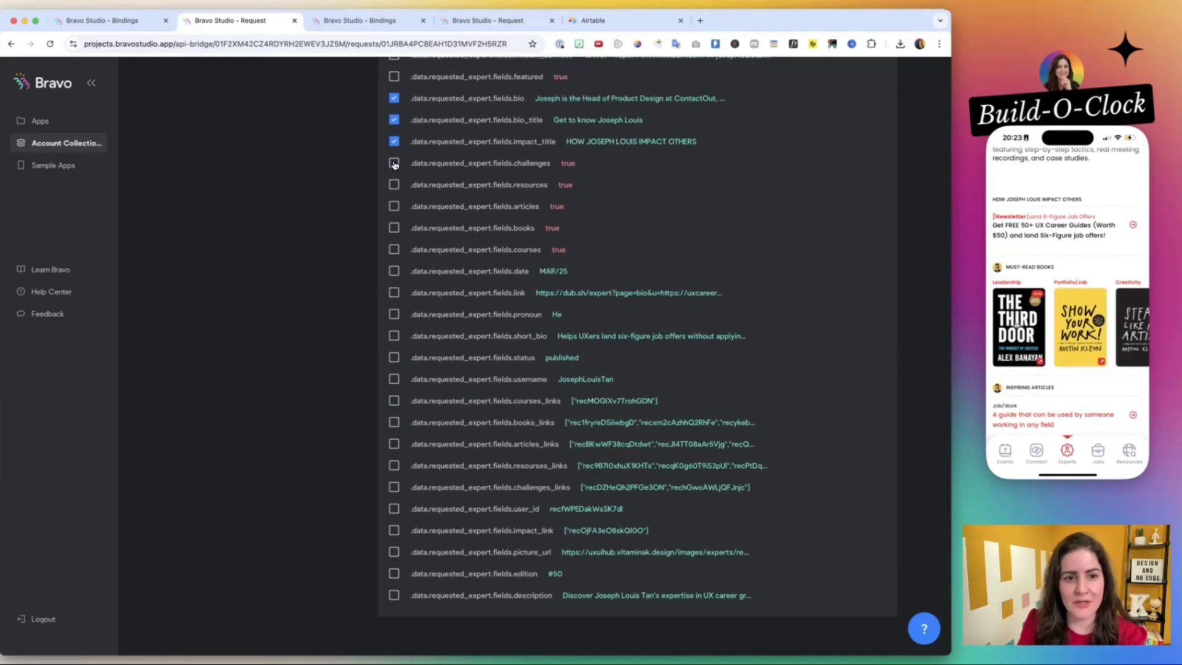
pyautogui.click(393, 185)
pyautogui.click(394, 207)
pyautogui.click(394, 228)
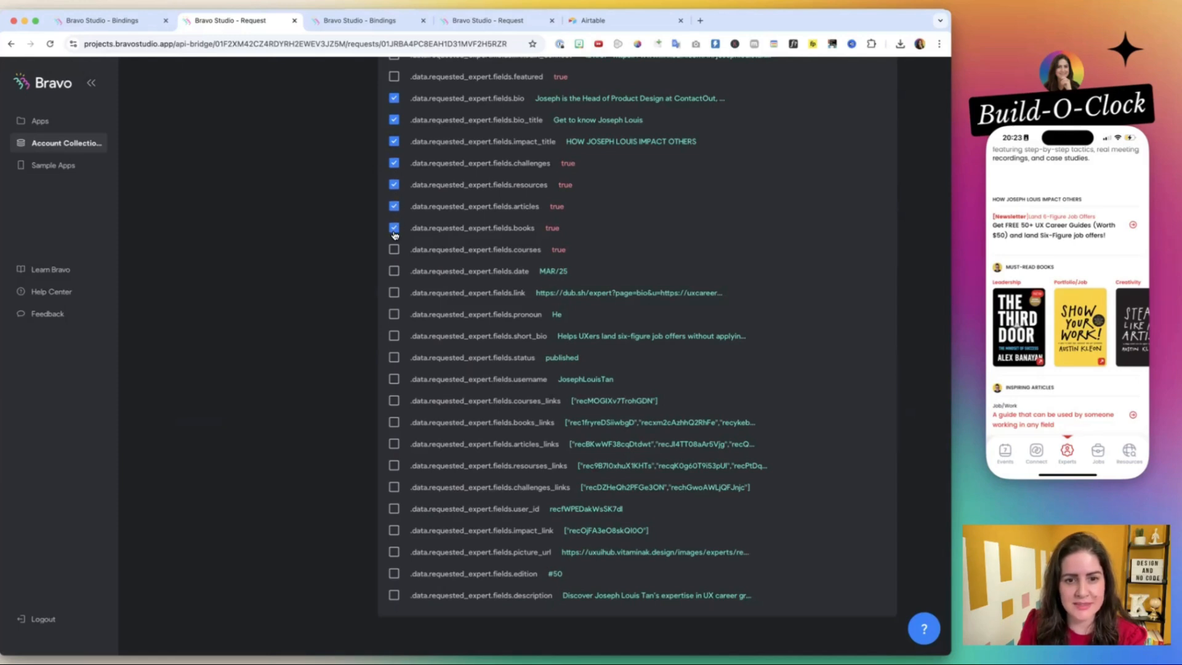
pyautogui.click(394, 249)
# Select the requested expert's date, link, pronoun and short_bio fields.
pyautogui.scroll(-1, 393, 255)
pyautogui.click(394, 257)
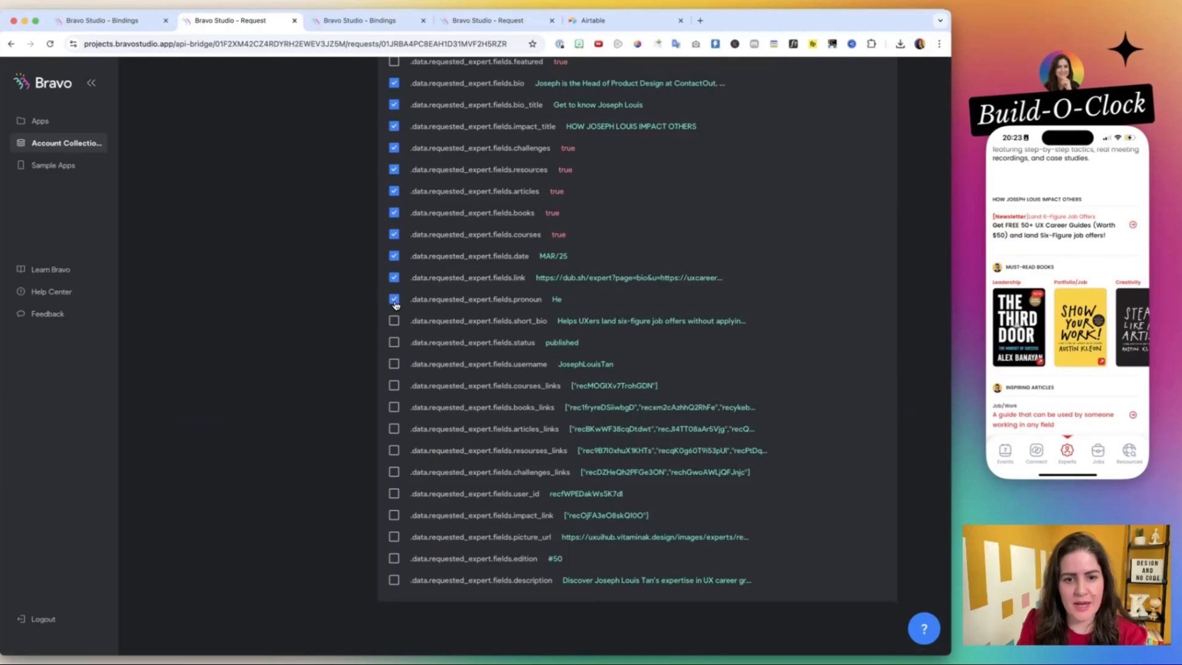
pyautogui.click(394, 322)
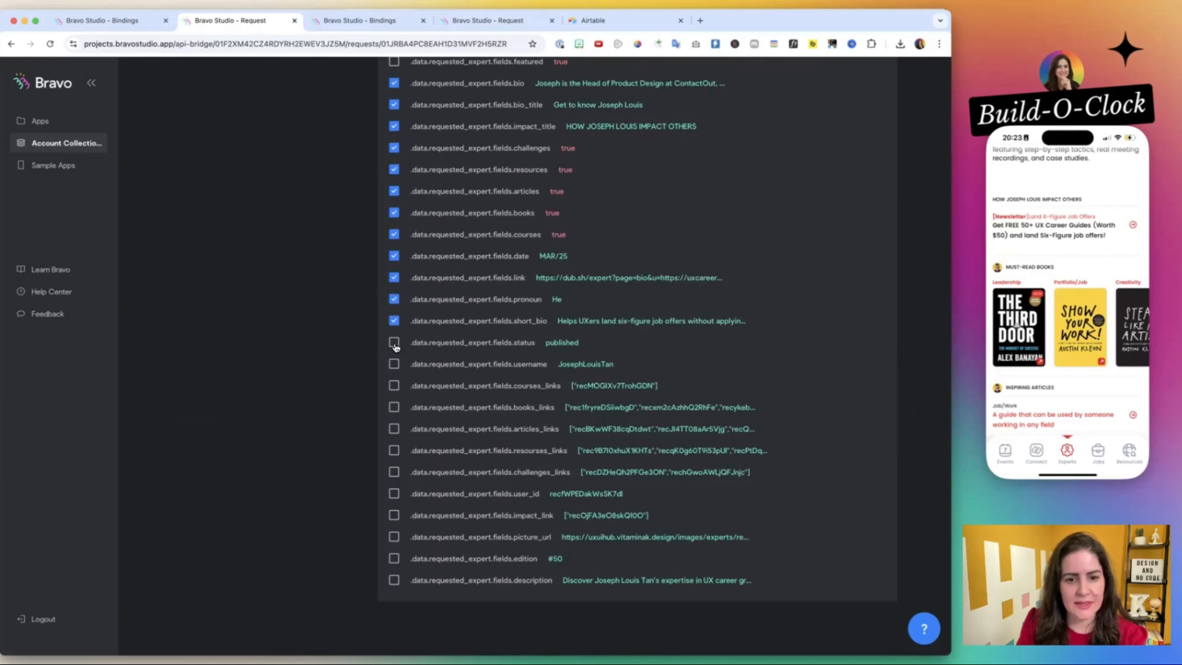
pyautogui.click(395, 343)
pyautogui.click(394, 366)
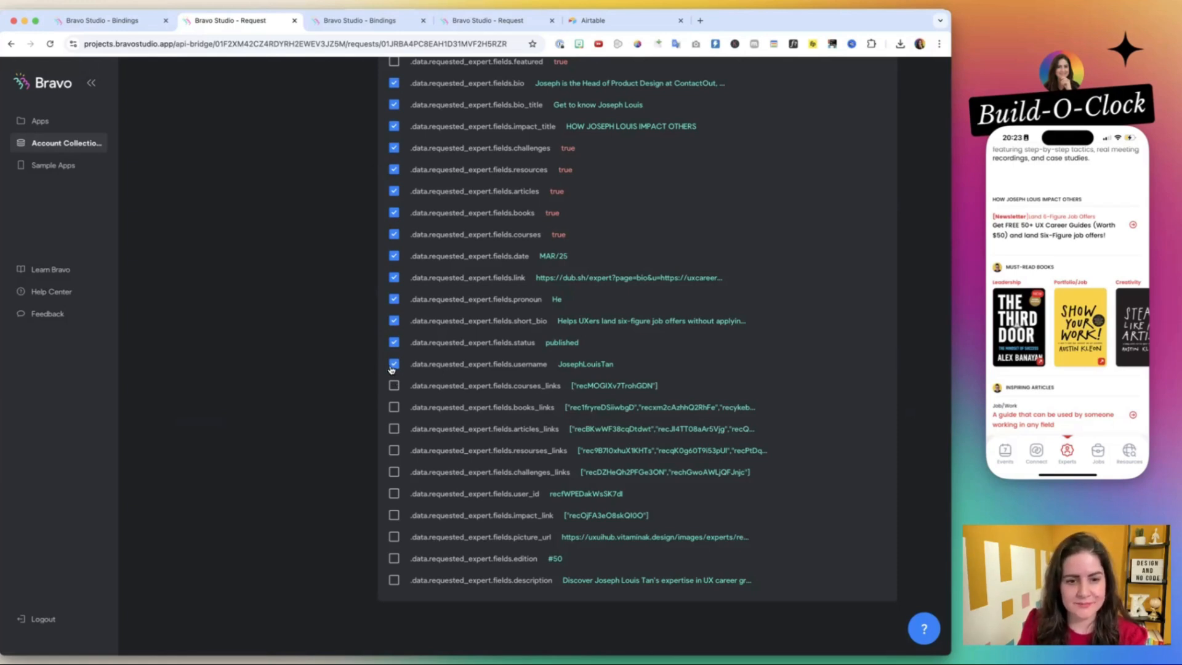
pyautogui.click(393, 365)
pyautogui.click(394, 345)
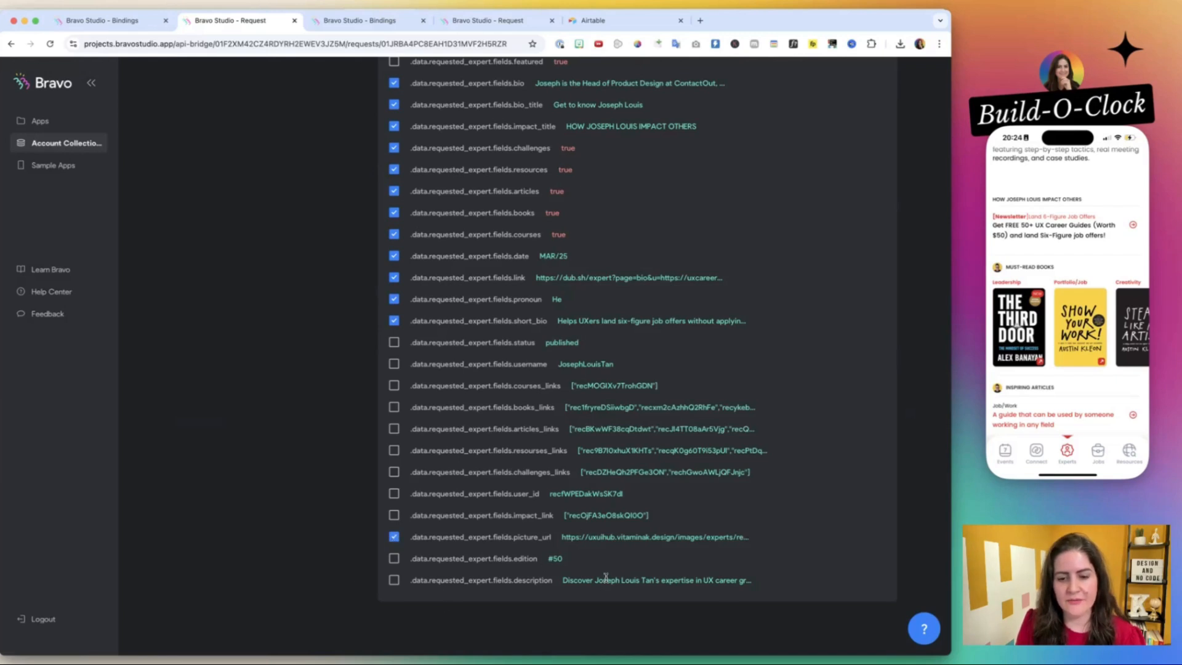
# Review the paths and variable names in the New Expert Featured request's output variables.
pyautogui.scroll(20, 557, 360)
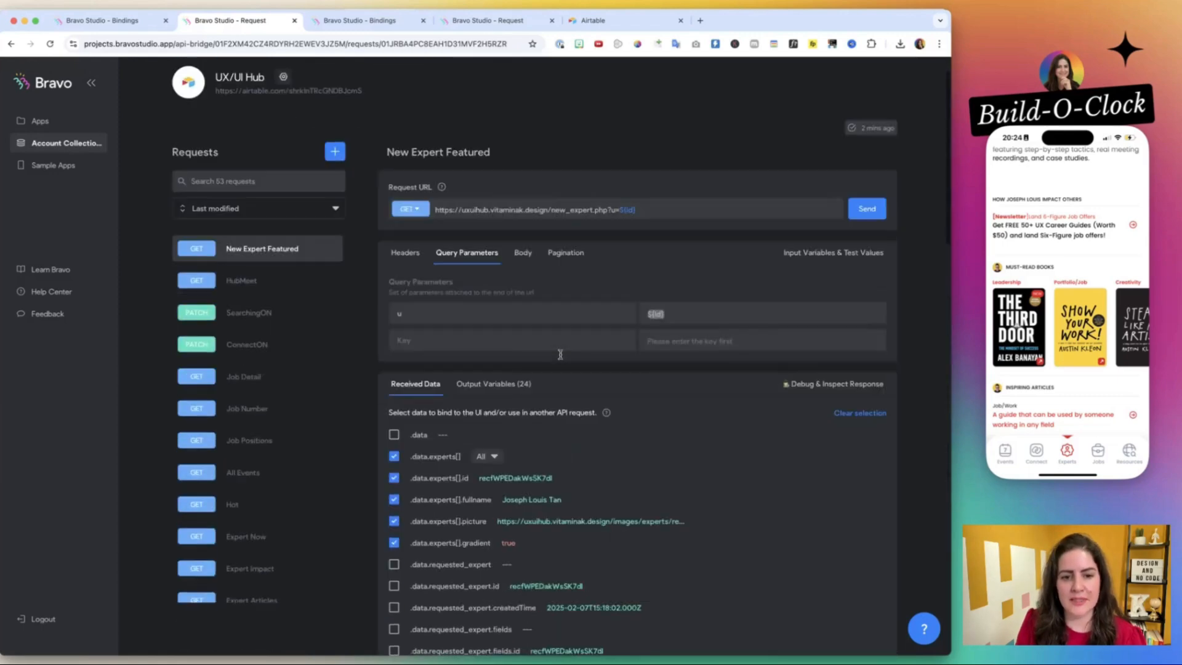
pyautogui.click(517, 183)
pyautogui.scroll(-3, 567, 246)
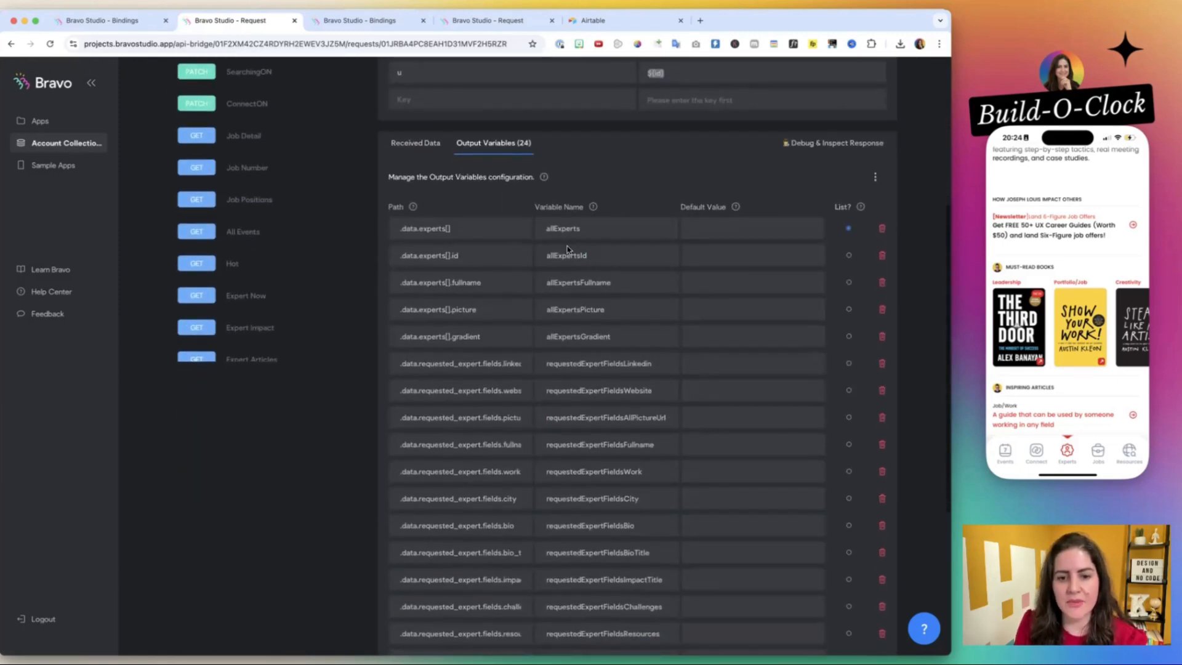
pyautogui.scroll(10, 567, 245)
pyautogui.scroll(-2, 567, 246)
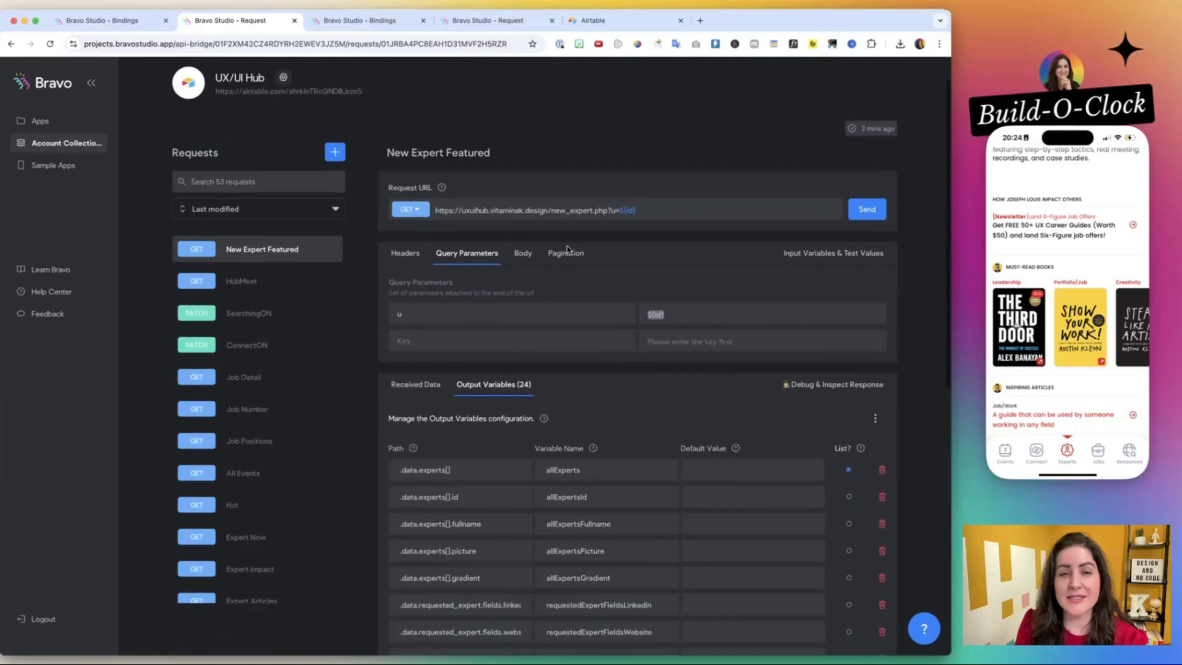
pyautogui.scroll(-3, 567, 245)
pyautogui.scroll(4, 567, 246)
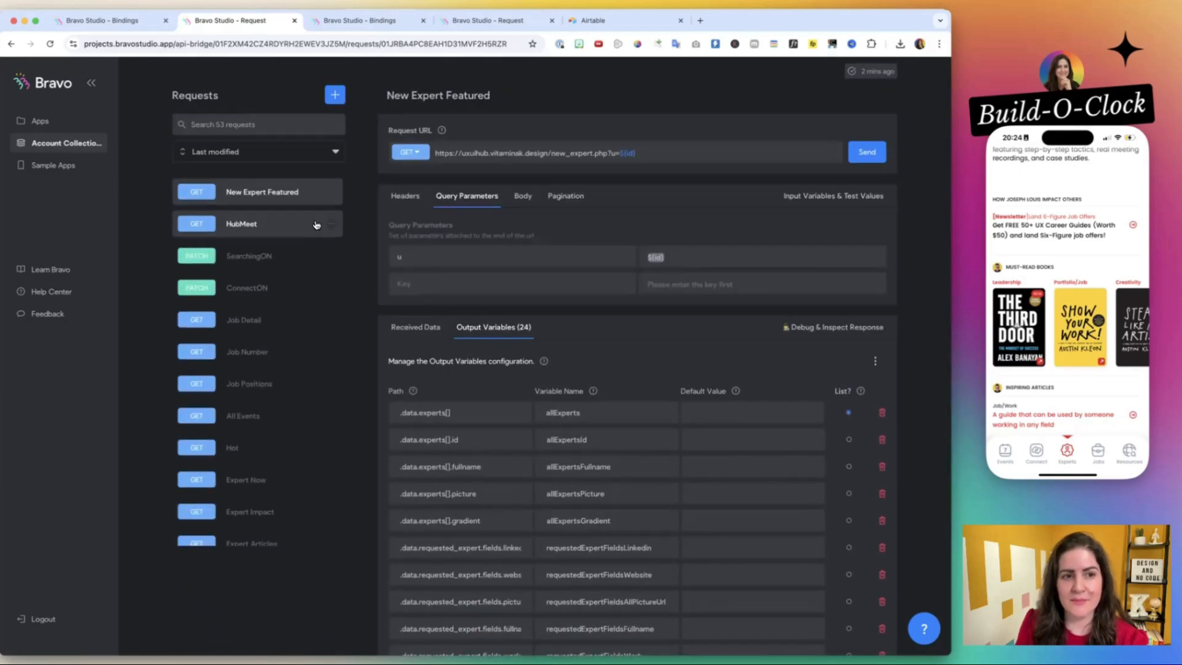
pyautogui.scroll(2, 312, 223)
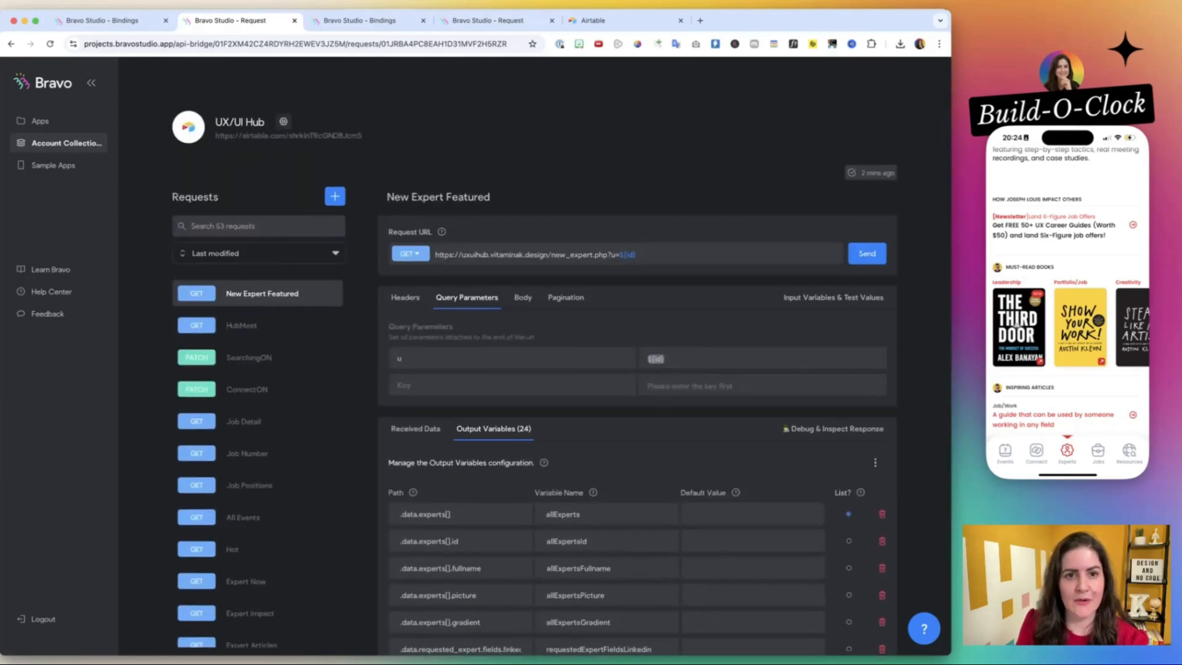
# Copy the Echo request's URL from the Testing with REAL data collection and send that request to inspect its response.
pyautogui.click(494, 21)
pyautogui.scroll(4, 526, 123)
pyautogui.click(265, 295)
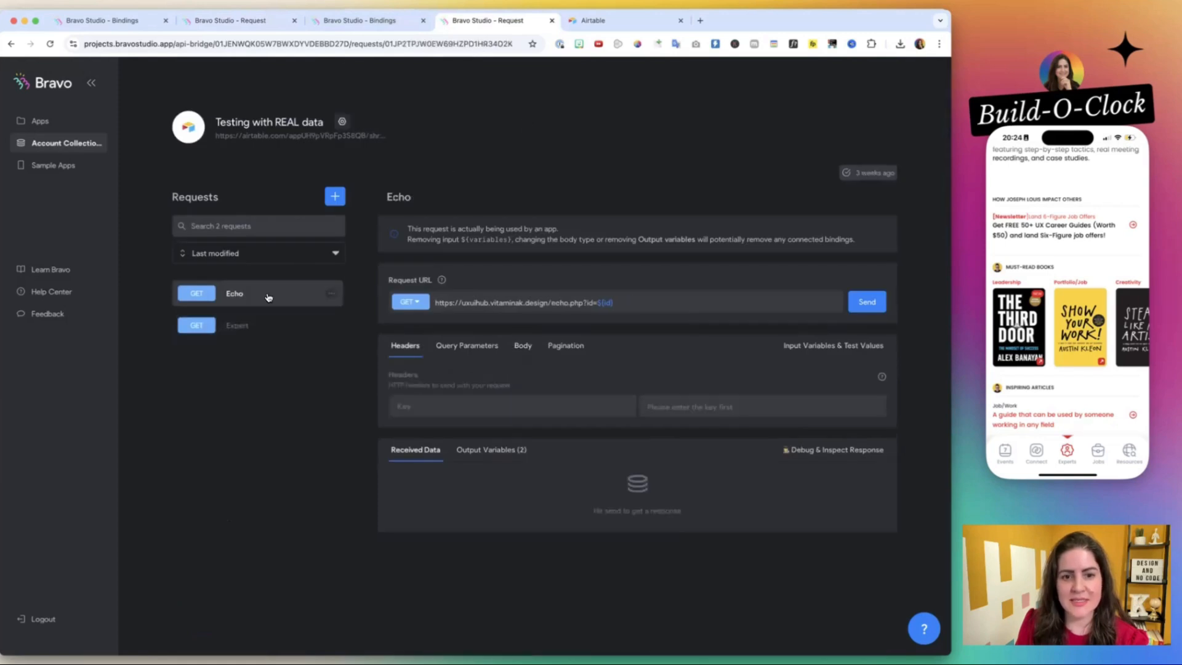
pyautogui.tripleClick(541, 301)
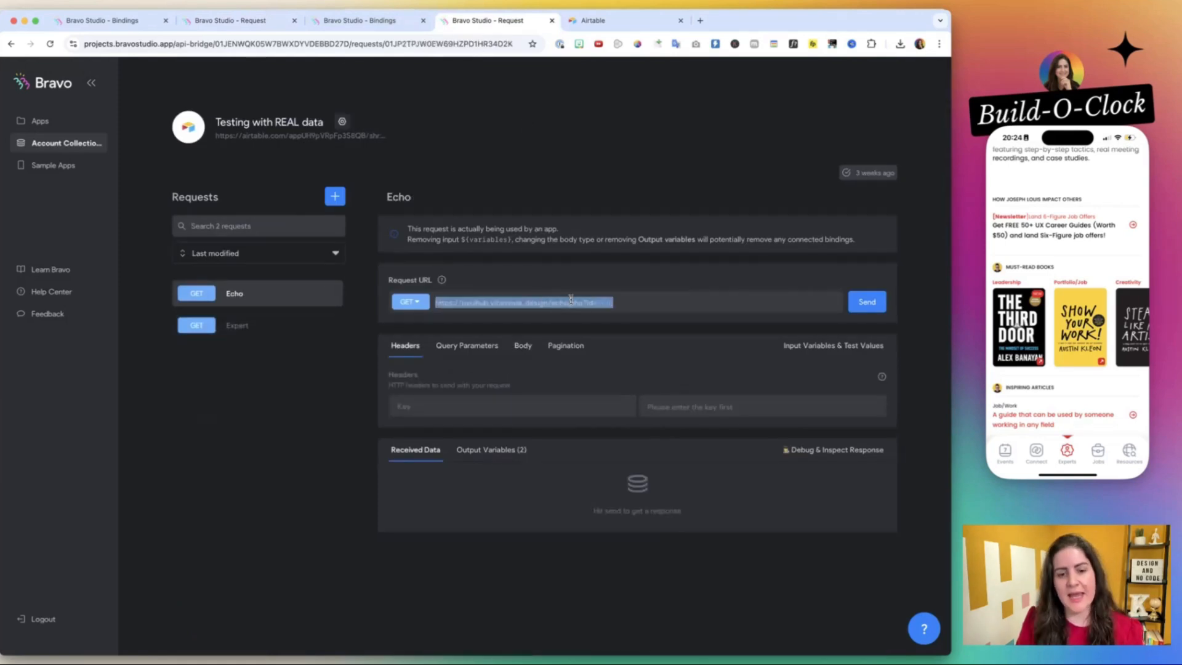
pyautogui.click(869, 307)
pyautogui.scroll(-1, 870, 311)
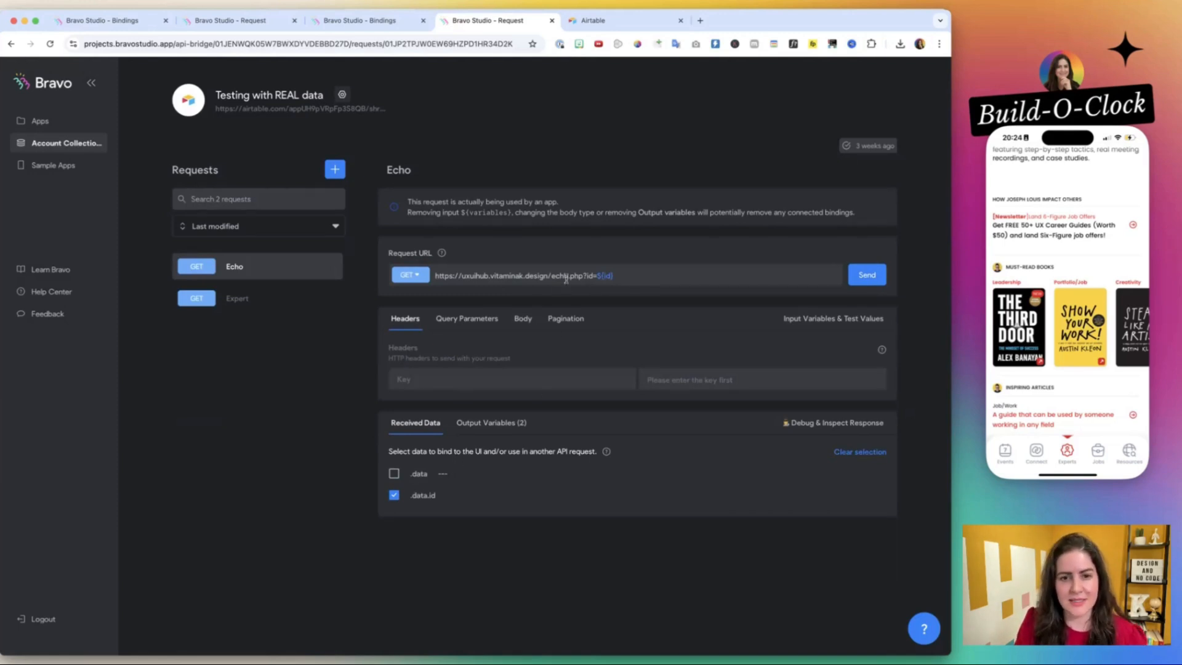
# Create a new request in the UX/UI Hub collection and name it Echo Expert Featured.
pyautogui.click(256, 21)
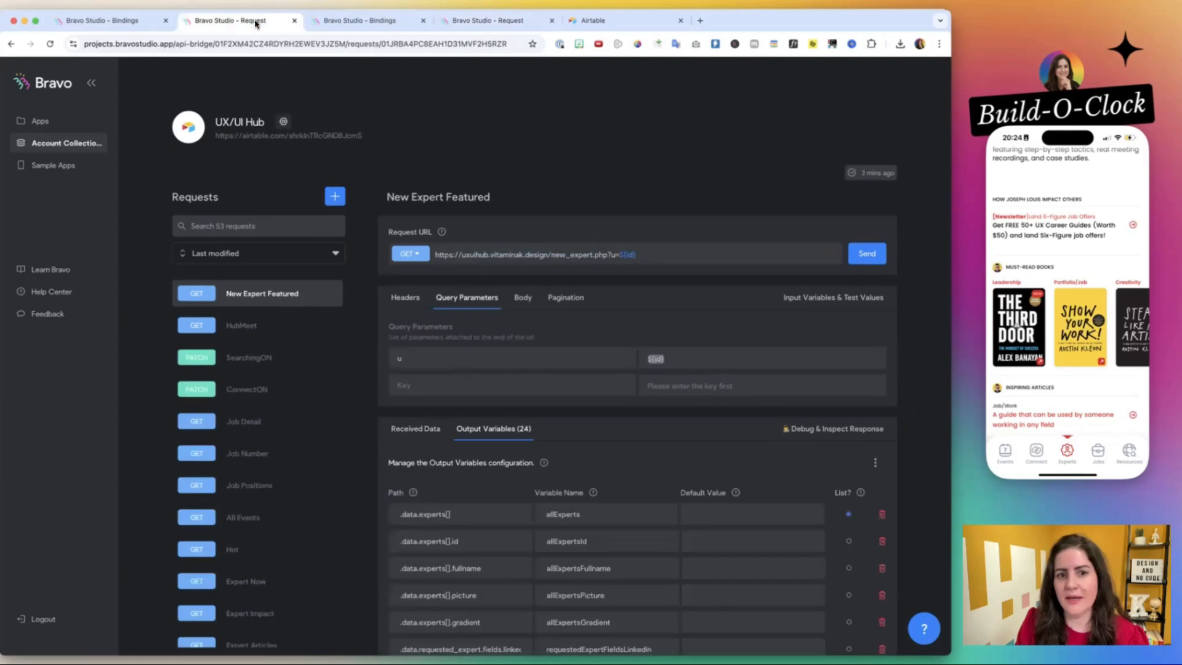
pyautogui.click(335, 197)
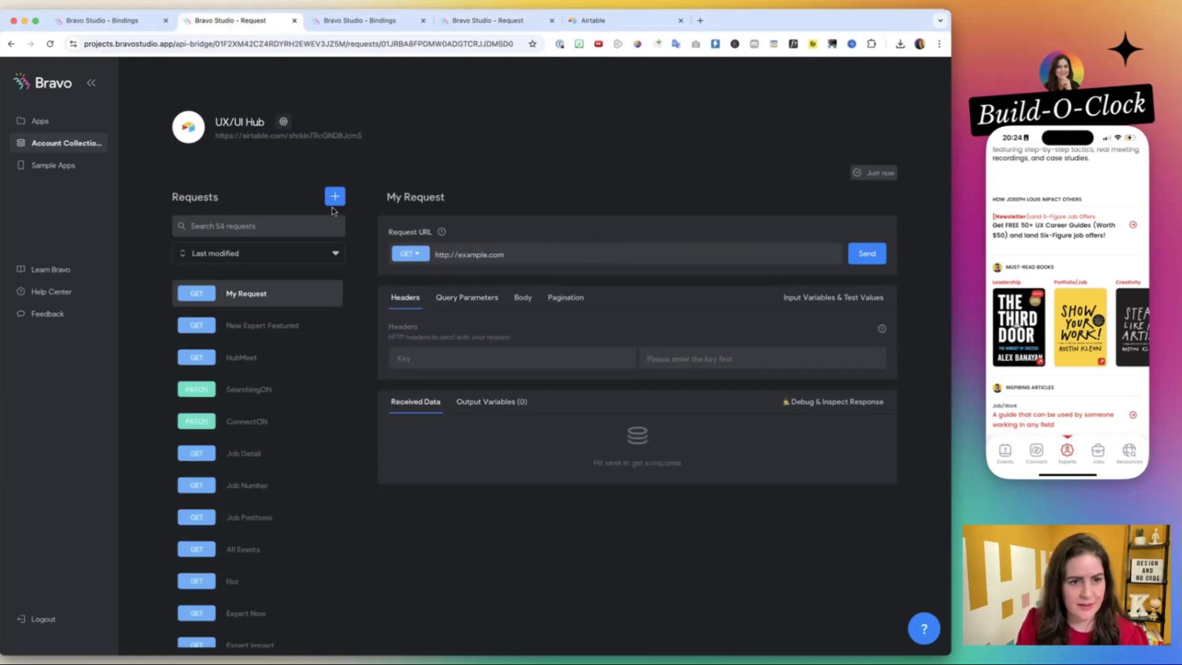
pyautogui.click(437, 197)
pyautogui.press('super+a')
pyautogui.write('Echo Expe')
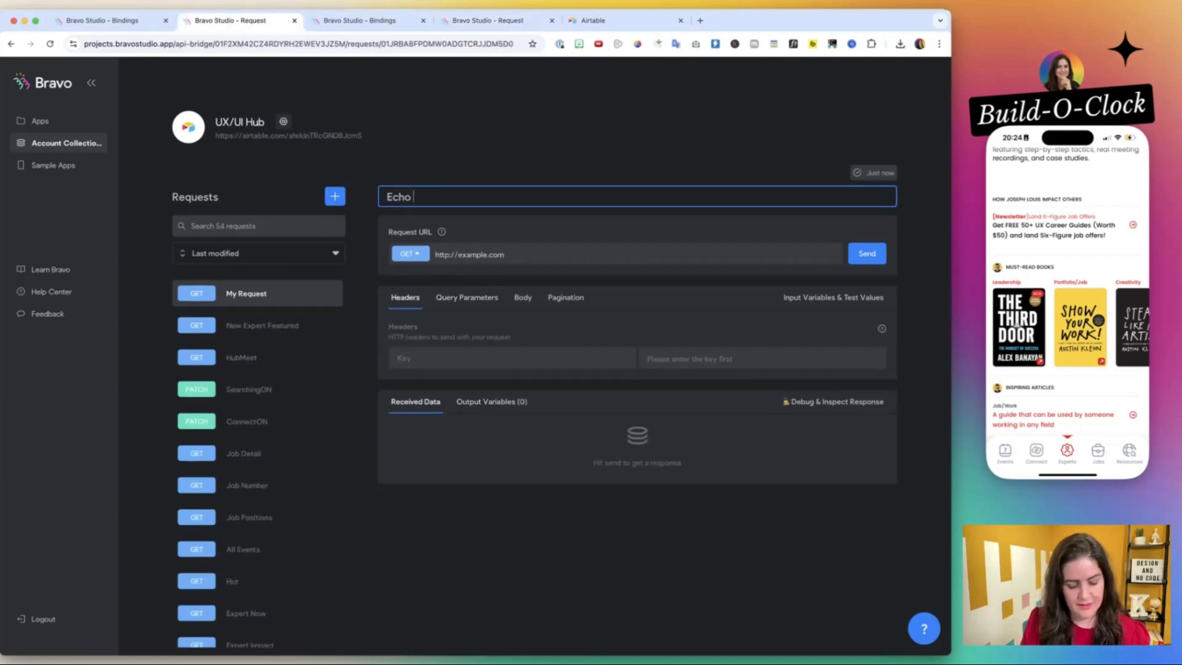
pyautogui.write('rt Featured')
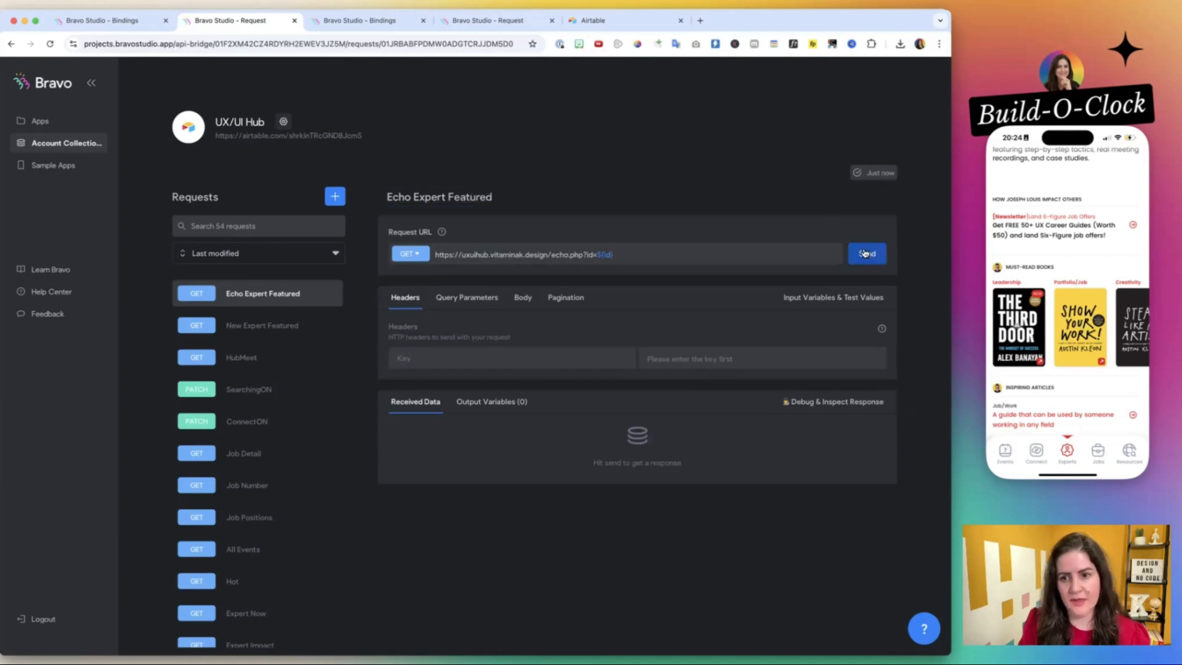
pyautogui.click(867, 254)
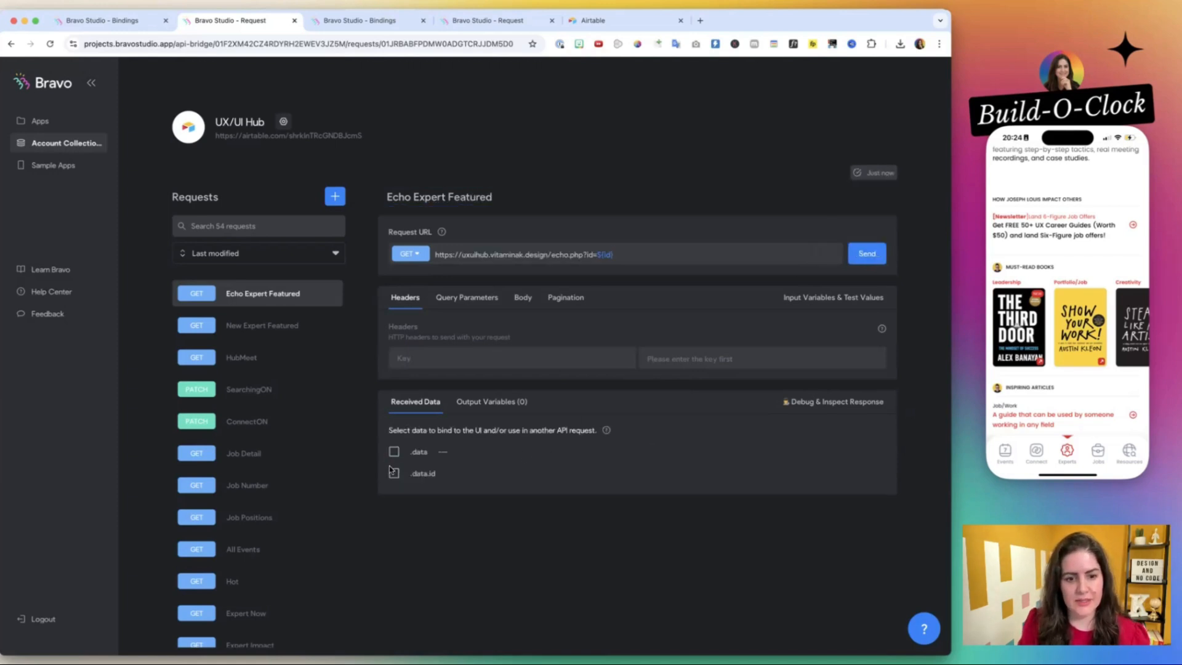
pyautogui.click(394, 474)
pyautogui.click(511, 405)
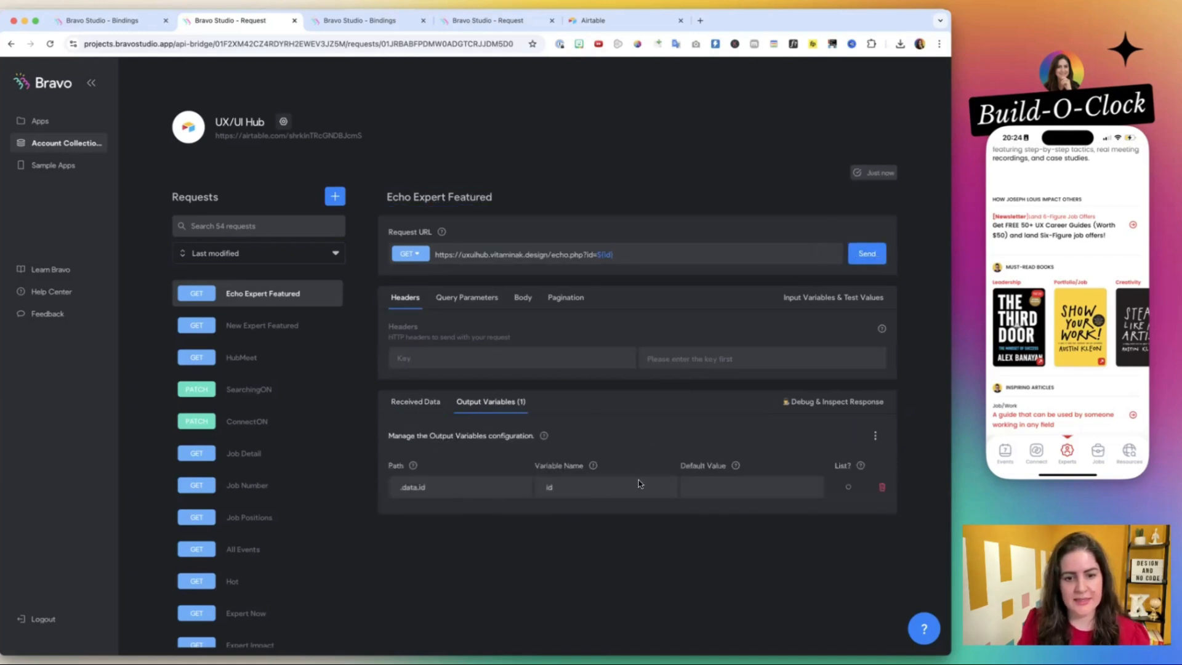
# Check the allExpertsId output variable in New Expert Featured against the Echo Expert Featured request.
pyautogui.click(292, 333)
pyautogui.click(498, 402)
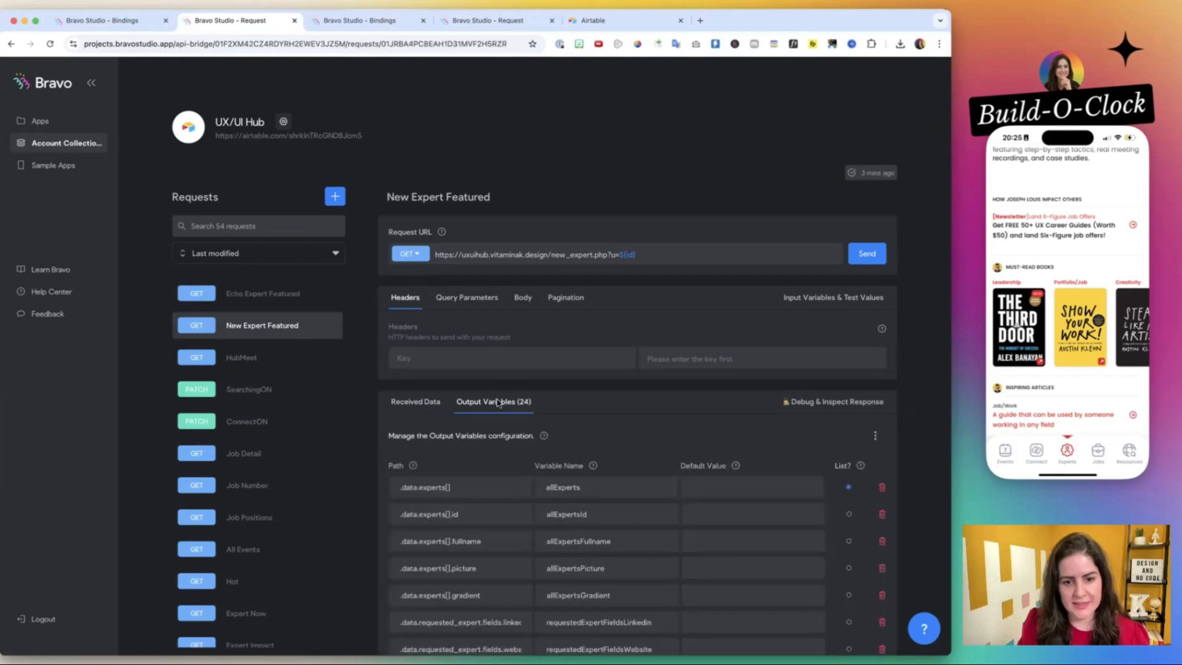
pyautogui.scroll(-4, 600, 384)
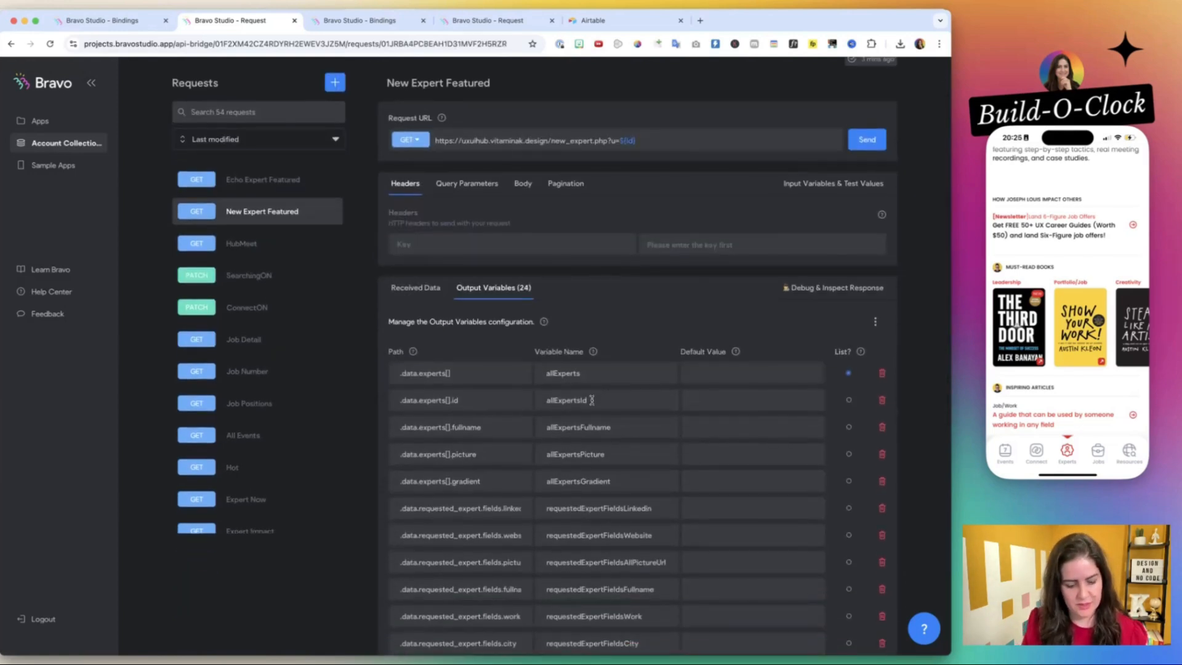
pyautogui.doubleClick(591, 400)
pyautogui.press('BackSpace')
pyautogui.click(264, 180)
pyautogui.click(271, 279)
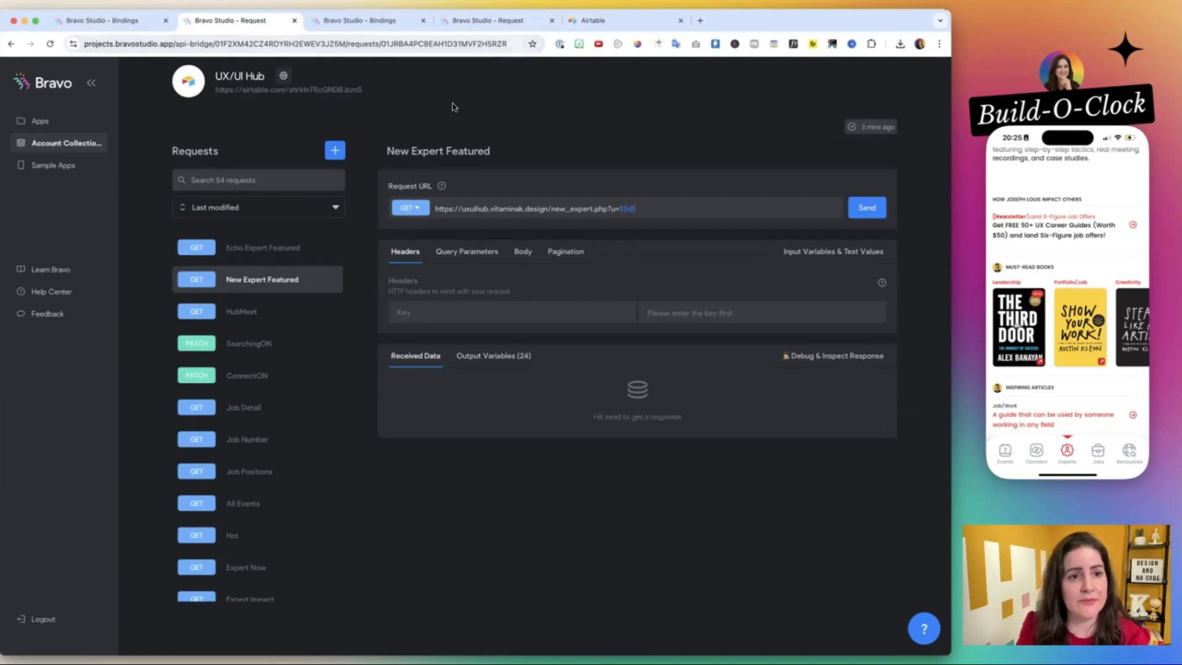
pyautogui.scroll(3, 215, 92)
# Assign the UX/UI Hub collection to the expert container's List Item binding inside expertsSlider on the Expert Featured screen.
pyautogui.click(146, 20)
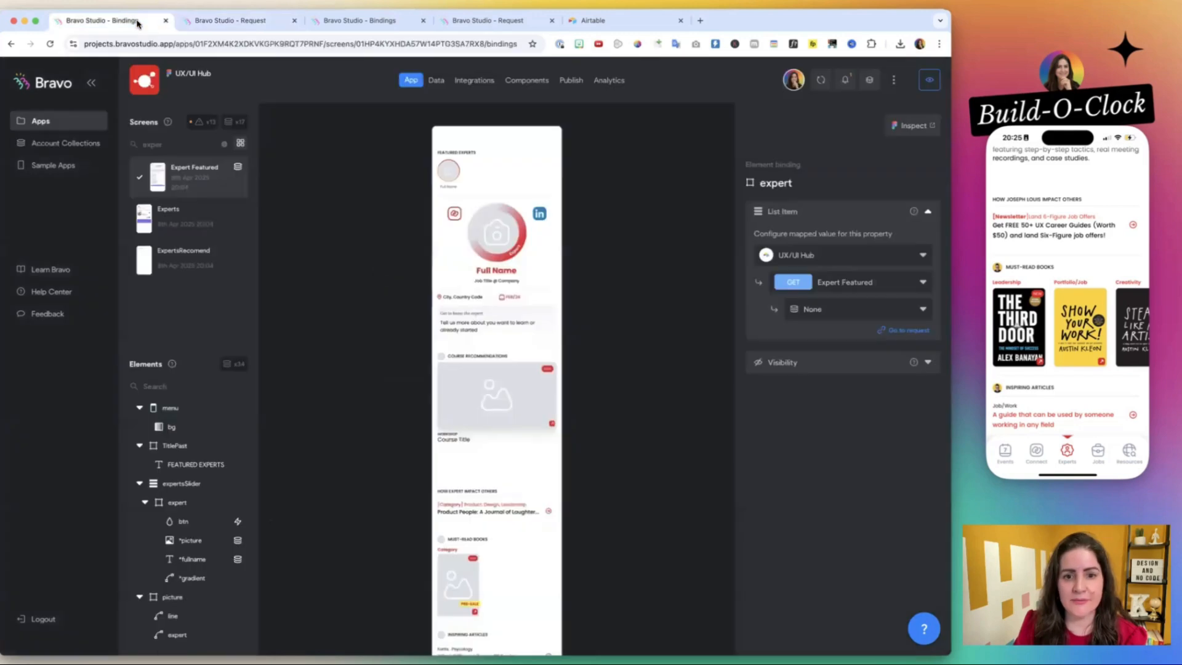
pyautogui.click(458, 175)
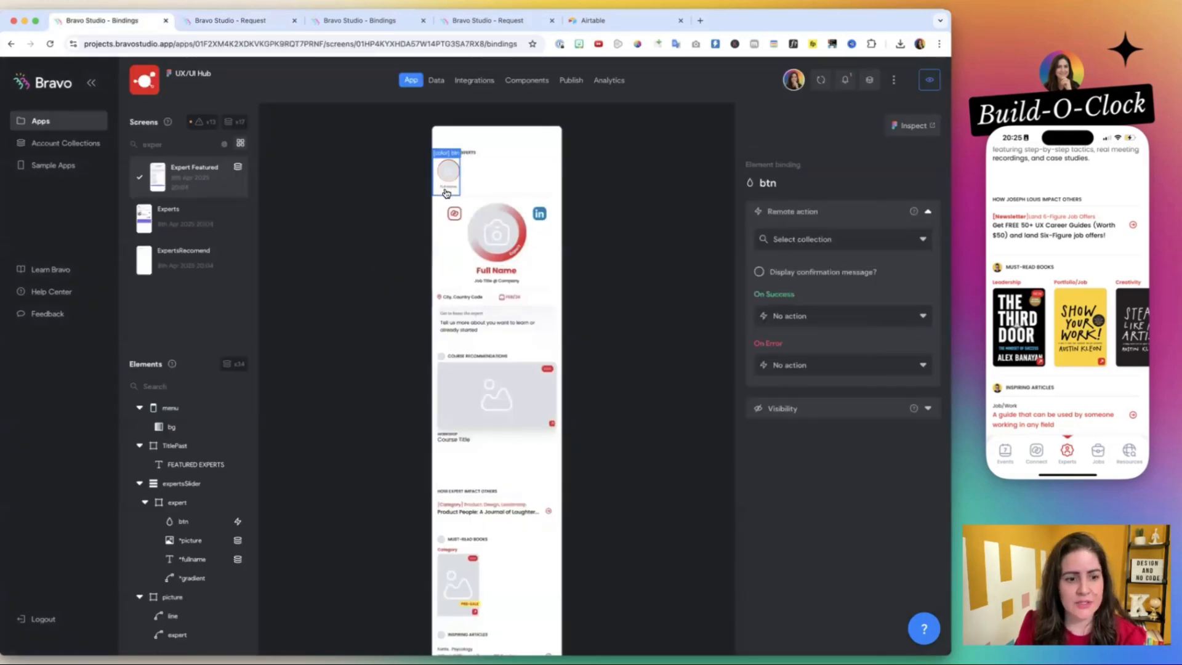
pyautogui.click(172, 501)
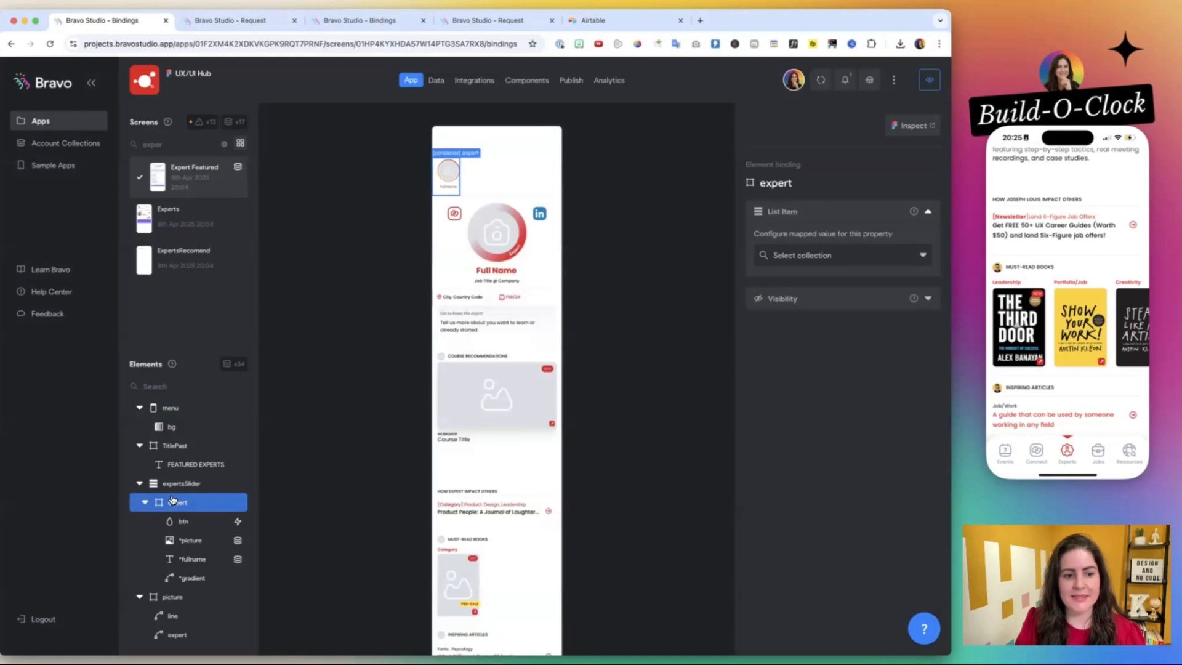
pyautogui.click(836, 253)
pyautogui.click(800, 302)
# Bind the expert container's List Item to the New Expert Featured request's allExperts list.
pyautogui.click(816, 282)
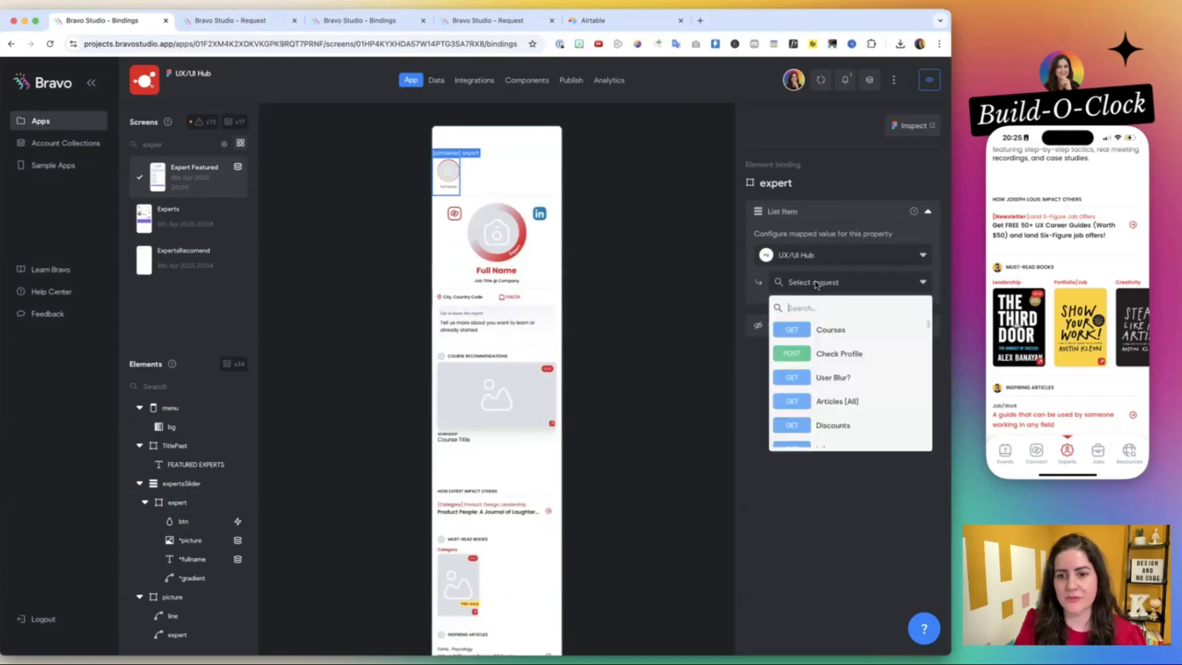
pyautogui.click(270, 24)
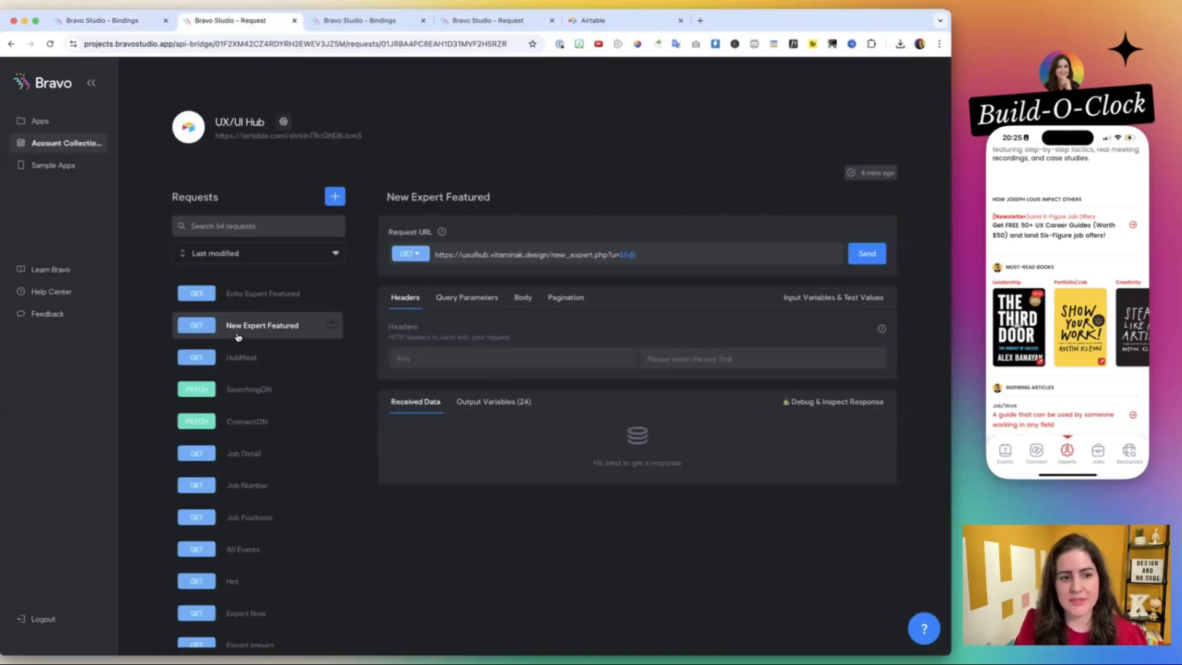
pyautogui.click(127, 16)
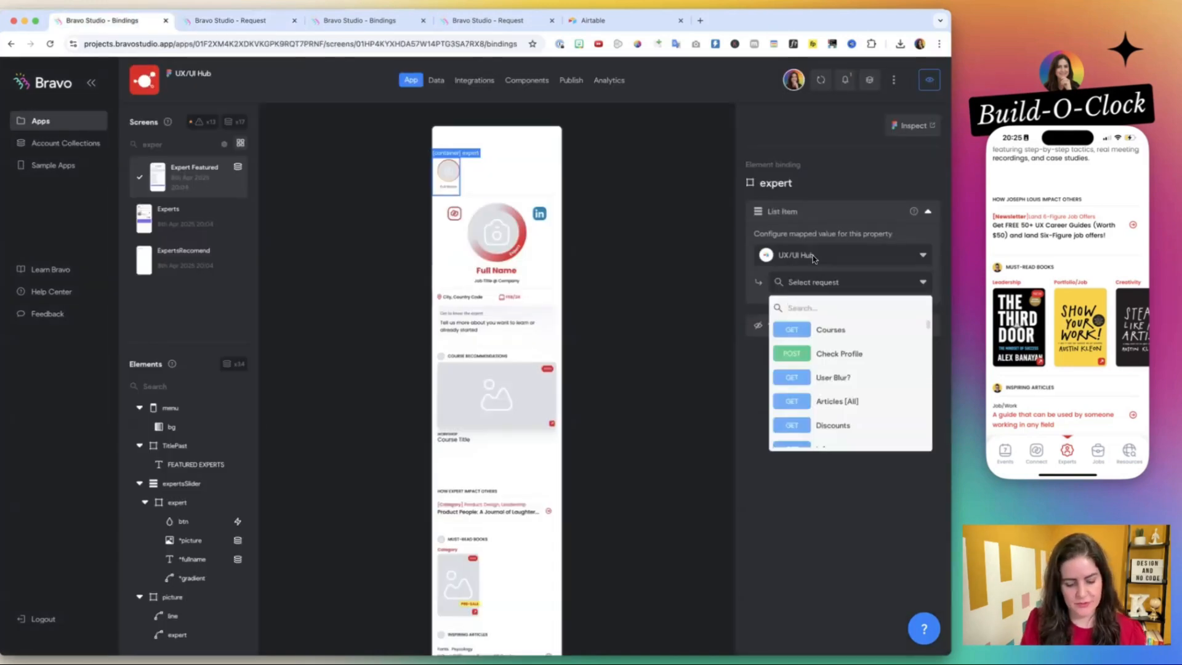
pyautogui.write('New')
pyautogui.click(856, 326)
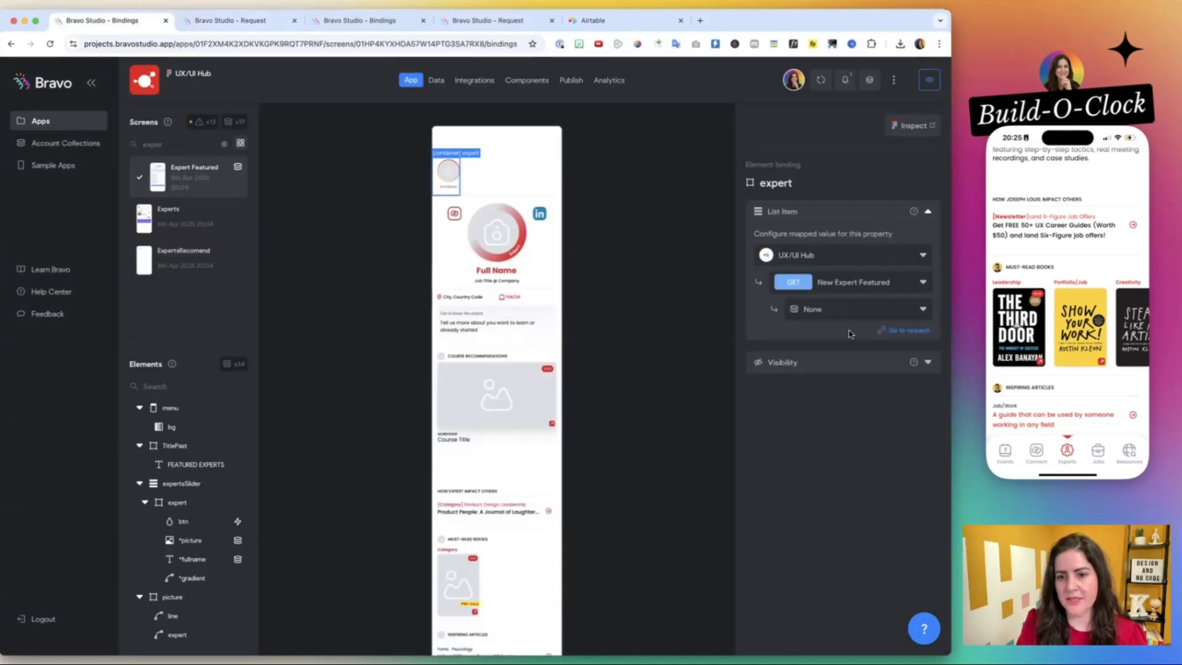
pyautogui.click(835, 308)
pyautogui.click(820, 355)
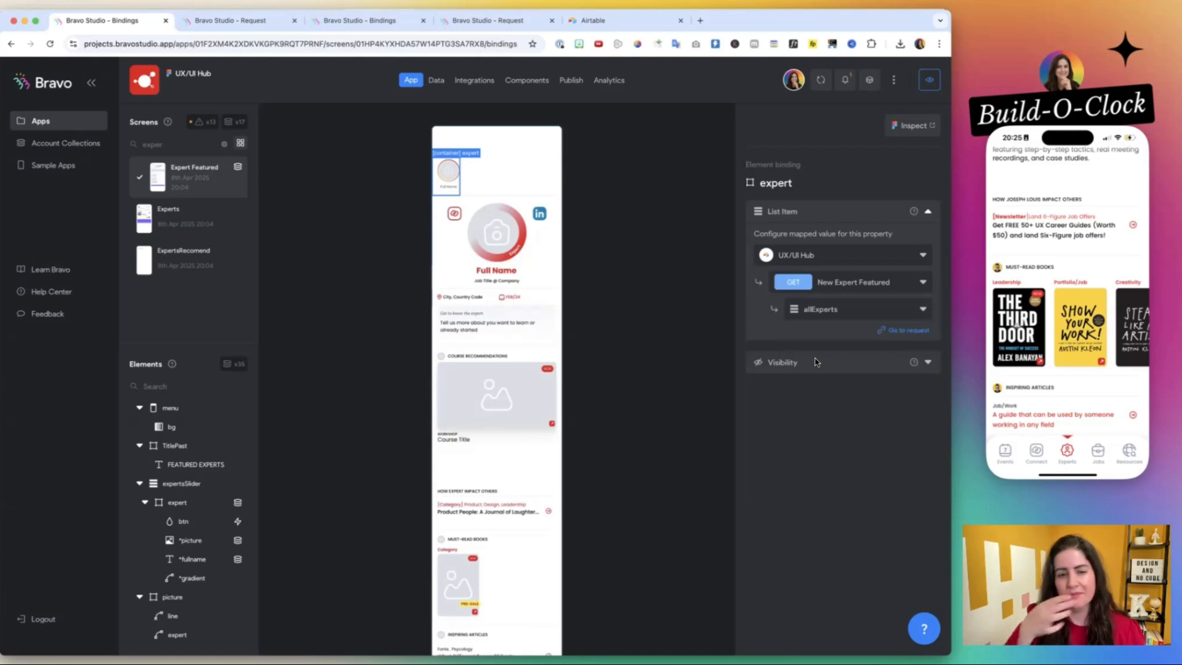
# Bind the *picture element's image in the expert container to allExpertsPicture from the New Expert Featured request.
pyautogui.click(183, 522)
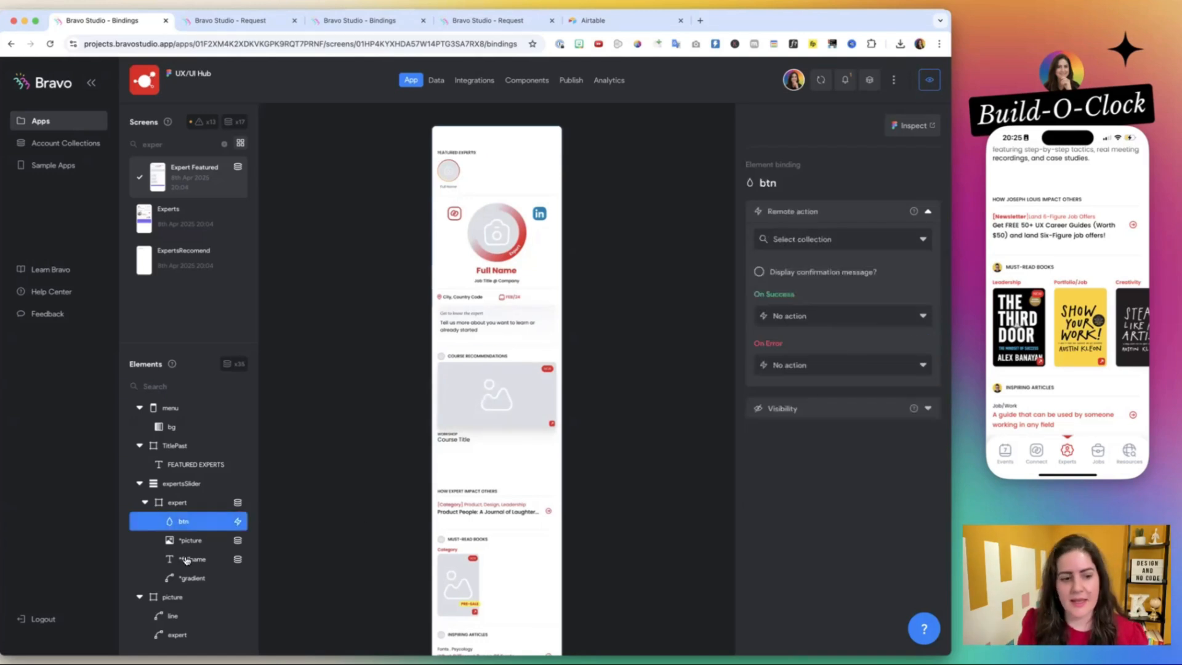
pyautogui.click(190, 539)
pyautogui.click(857, 285)
pyautogui.write('n')
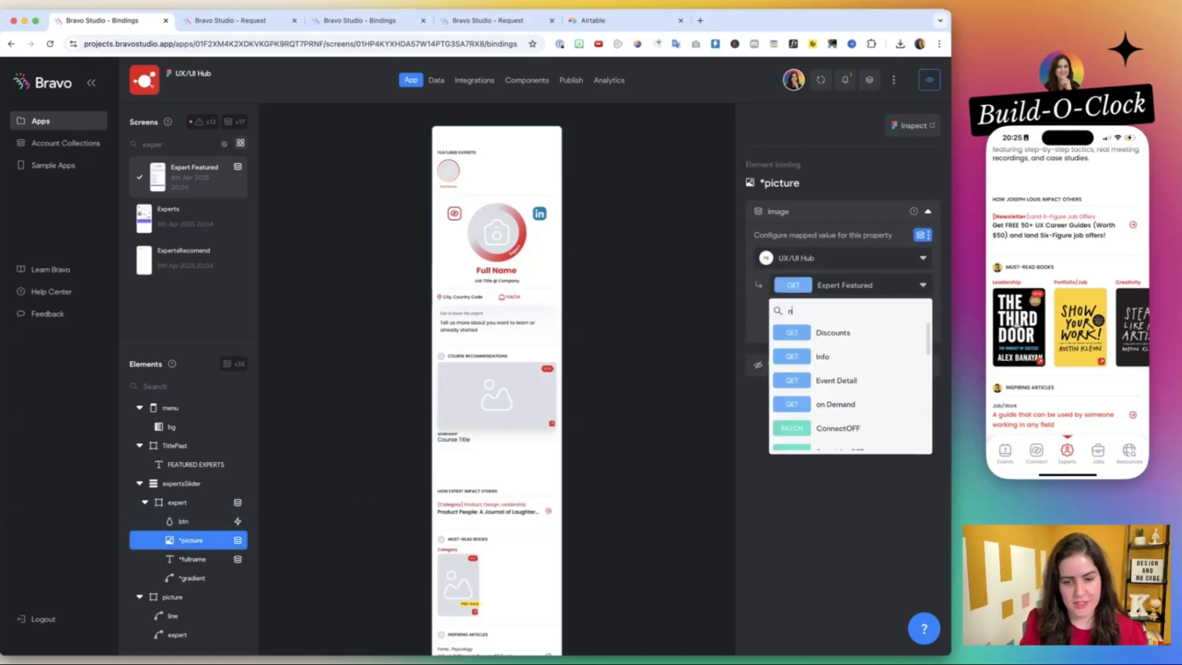
pyautogui.write('ew')
pyautogui.click(837, 333)
pyautogui.click(847, 312)
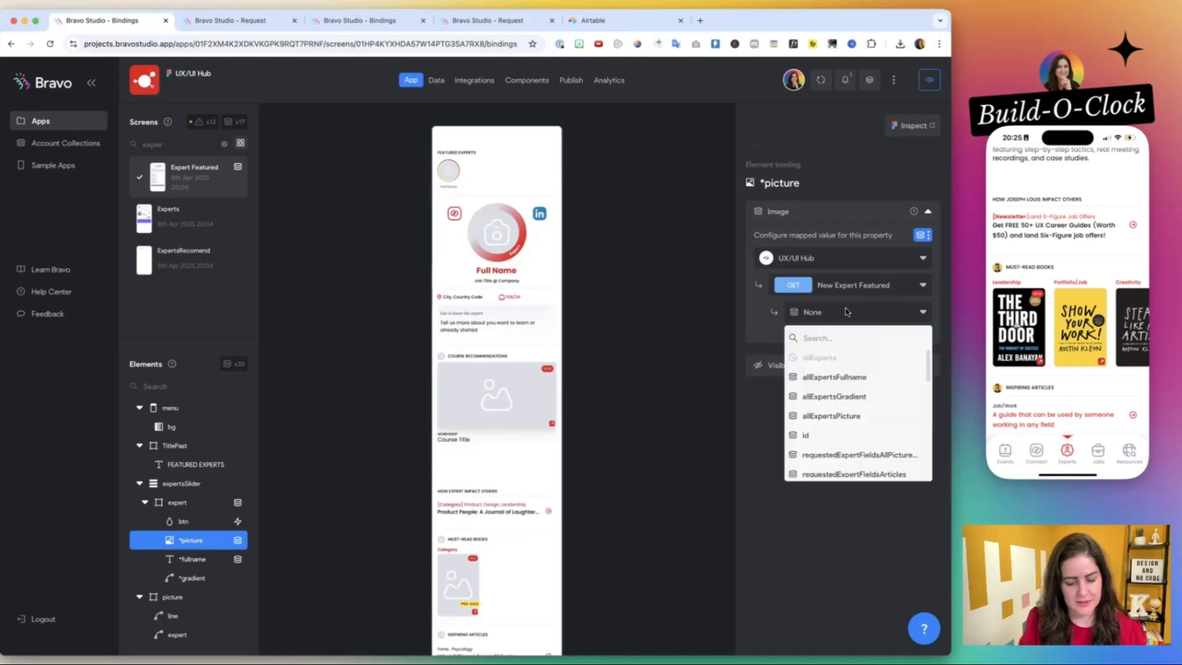
pyautogui.write('pic')
pyautogui.click(838, 357)
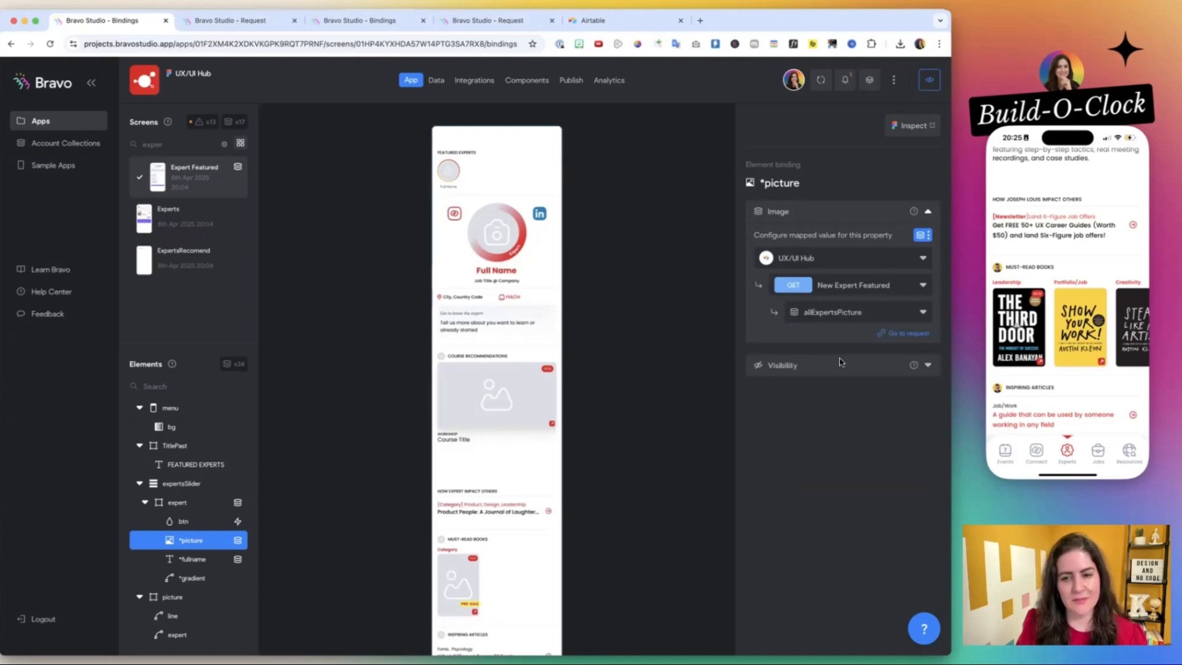
# Rebind the *fullname text in the expert container to allExpertsFullname from the New Expert Featured request.
pyautogui.click(203, 557)
pyautogui.click(825, 310)
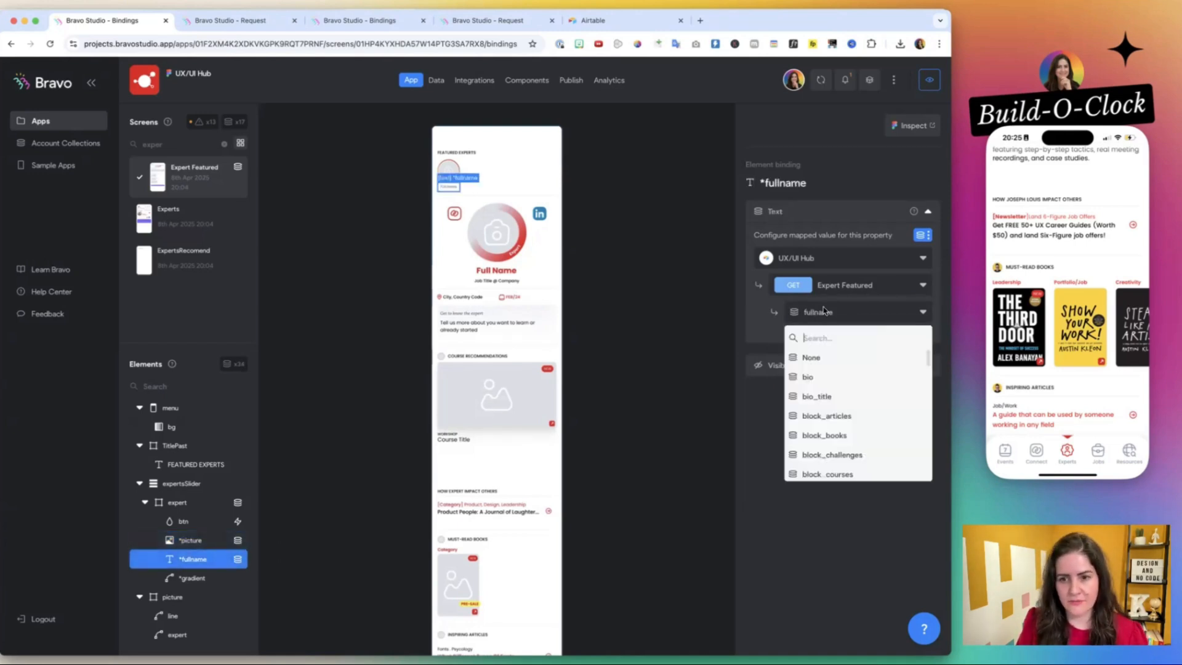
pyautogui.click(832, 288)
pyautogui.write('new')
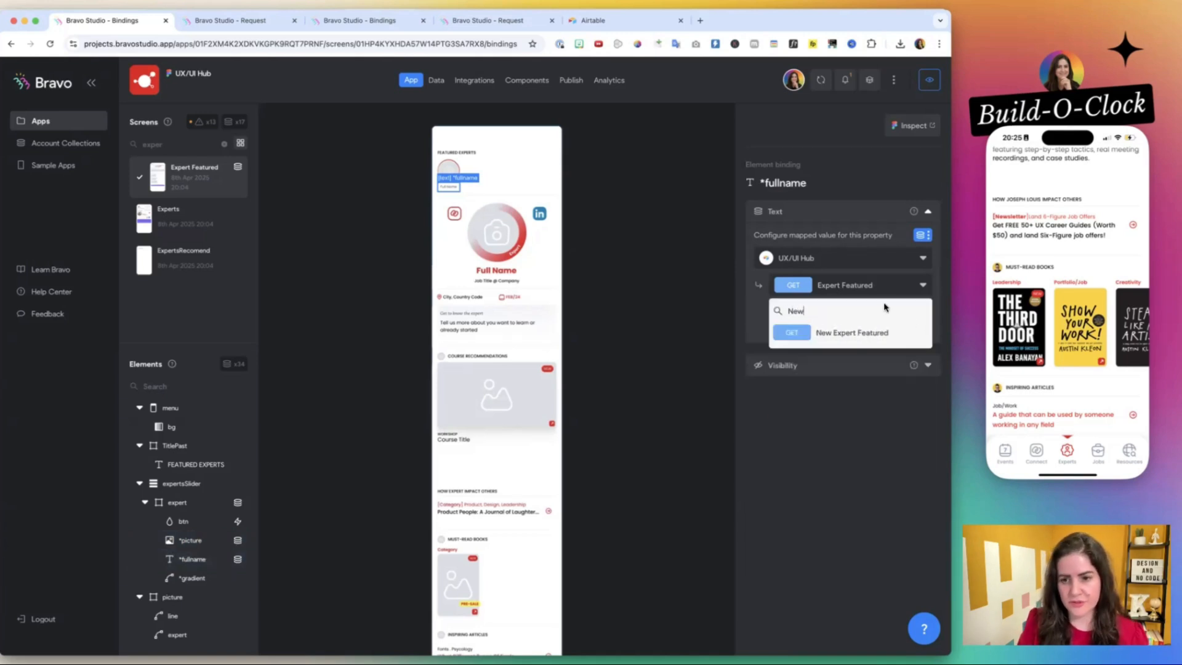
pyautogui.click(886, 334)
pyautogui.click(883, 314)
pyautogui.write('full')
# Bind the *gradient element's SVG image in the expert container to allExpertsGradient from New Expert Featured.
pyautogui.click(188, 577)
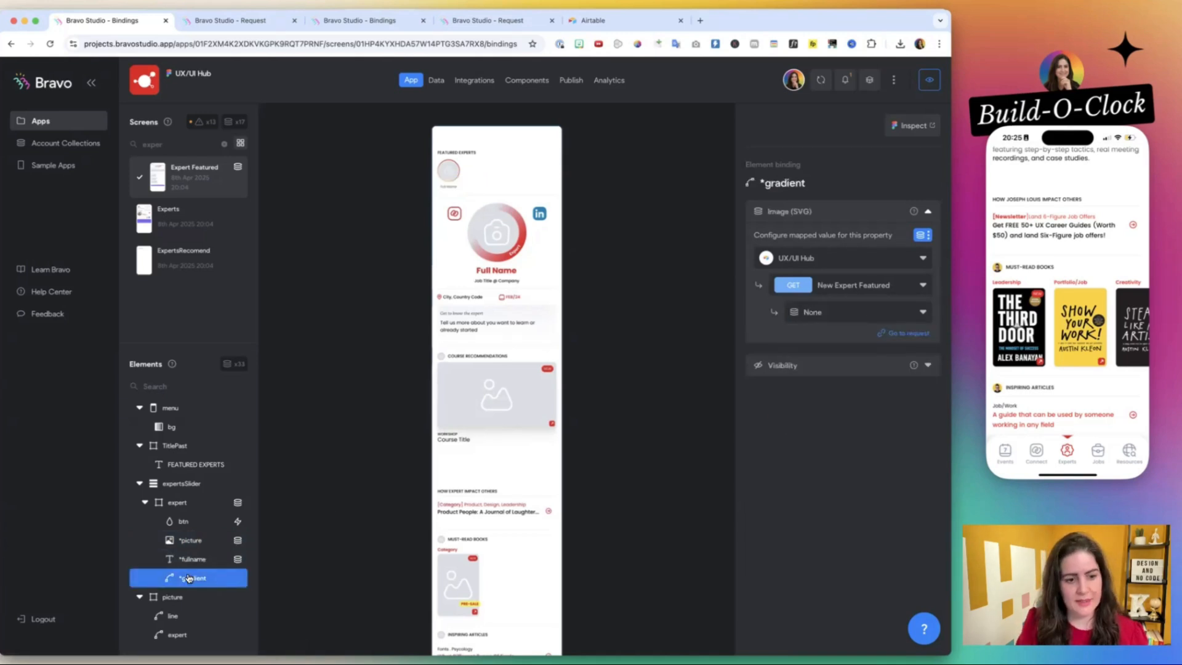
pyautogui.click(832, 315)
pyautogui.write('gra')
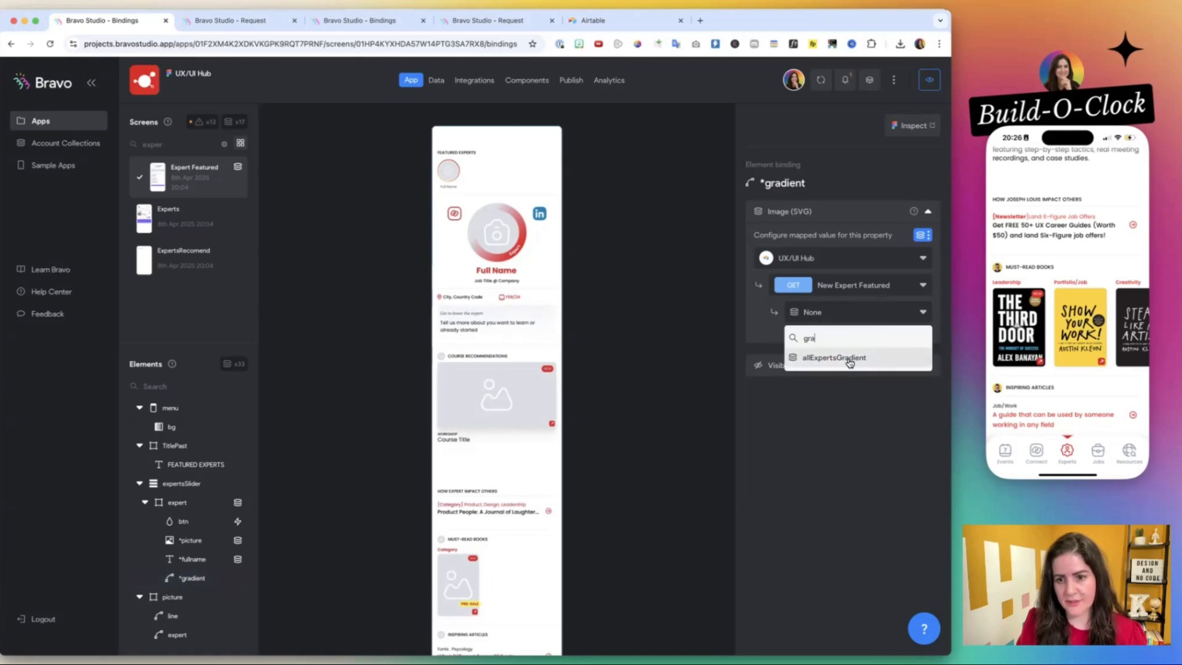
pyautogui.click(834, 358)
# Compare the expert container's btn remote action with the same button on the testing app's Expert Detail screen.
pyautogui.click(183, 520)
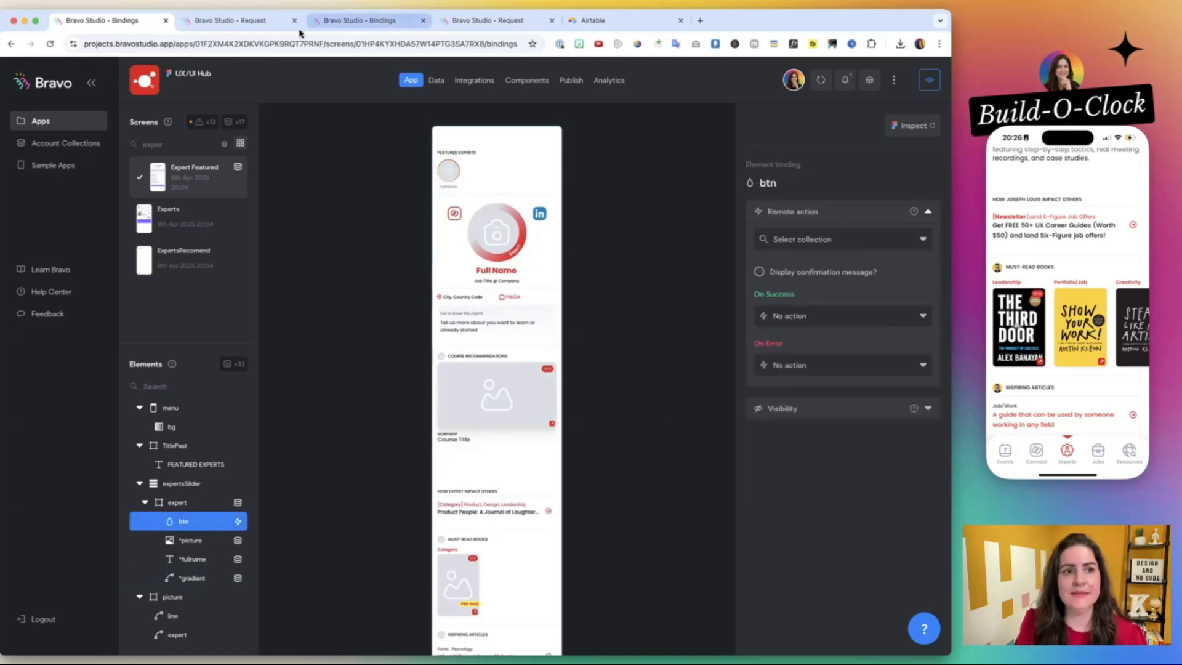
pyautogui.click(486, 20)
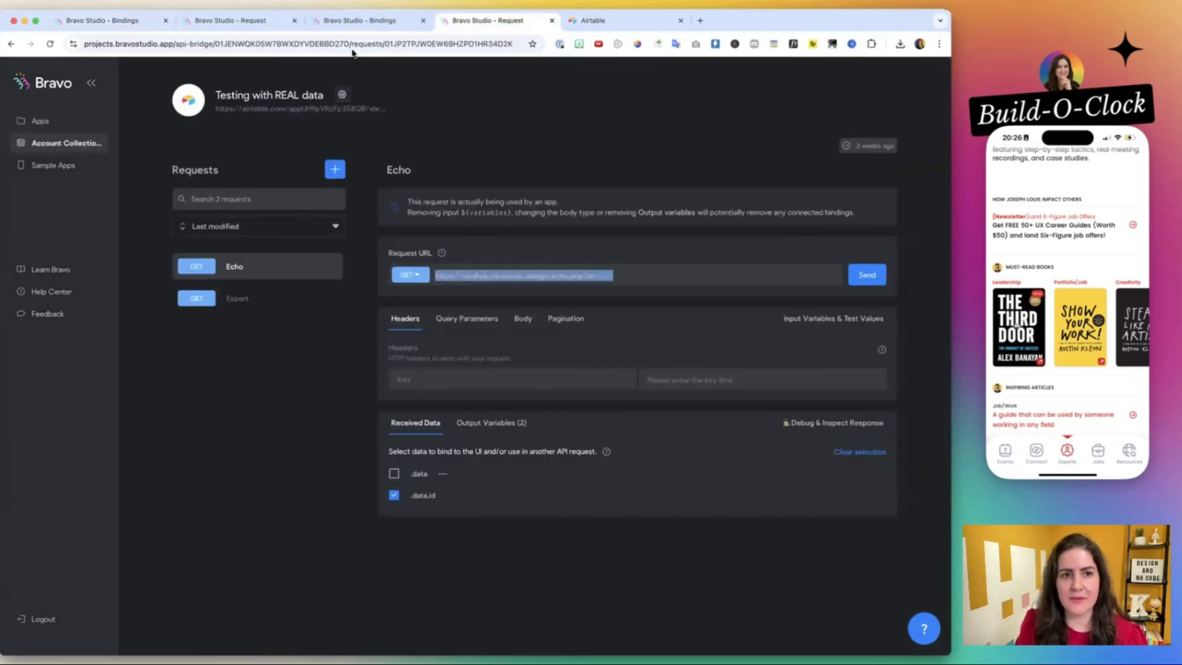
pyautogui.click(364, 21)
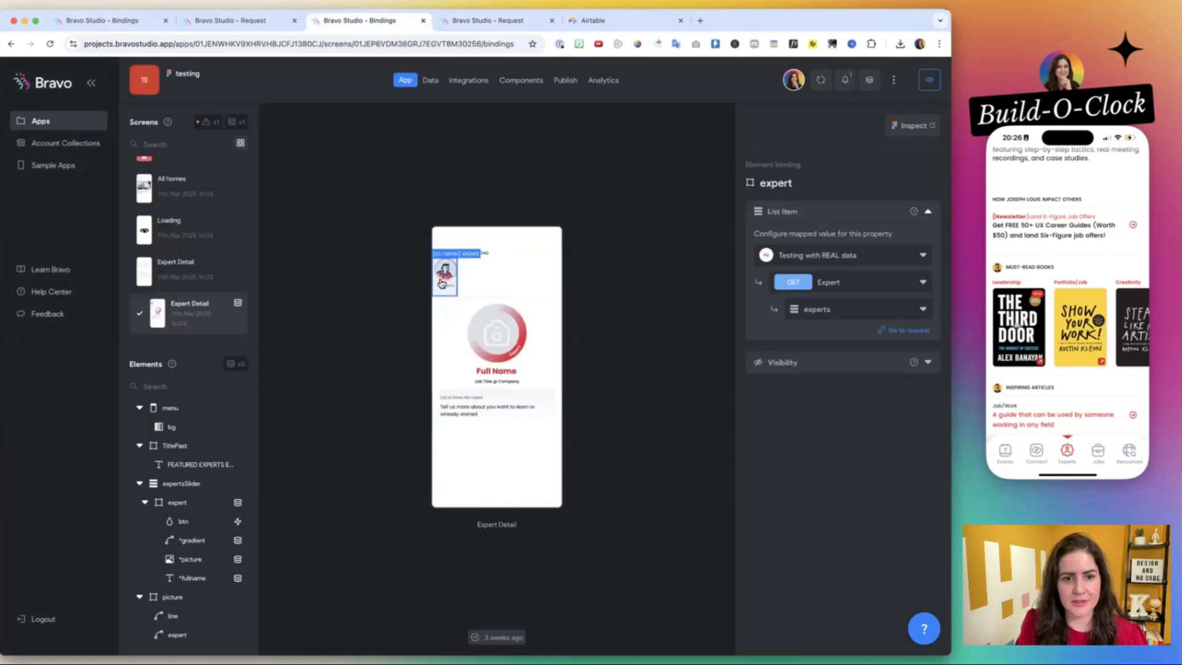
pyautogui.click(184, 521)
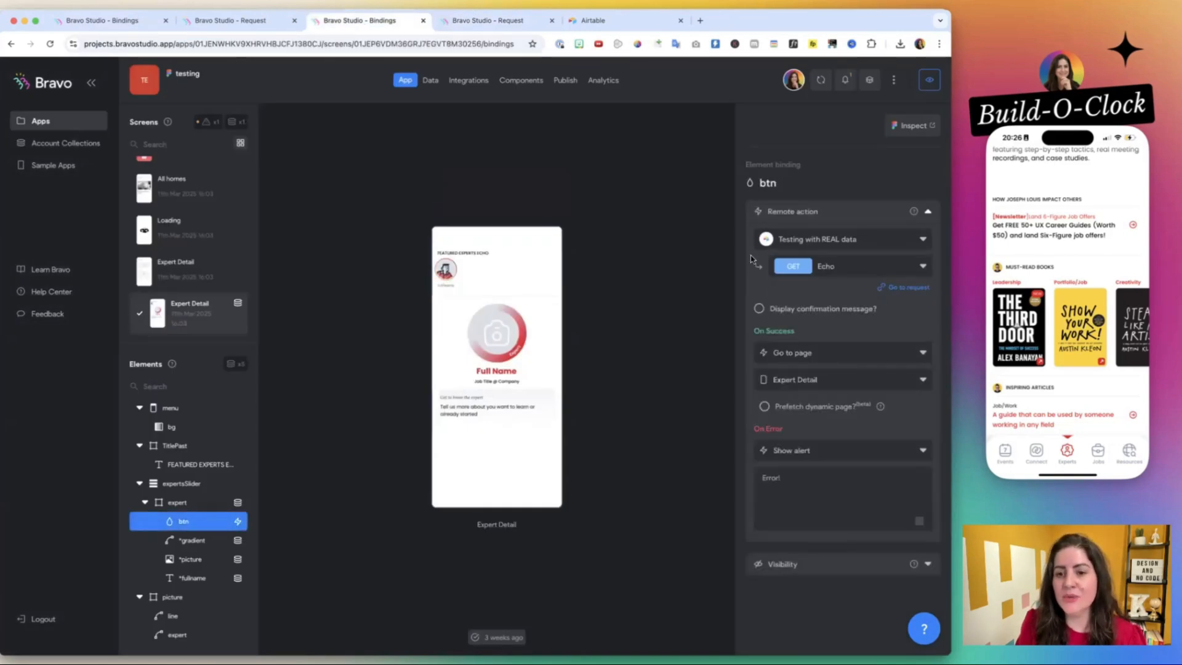
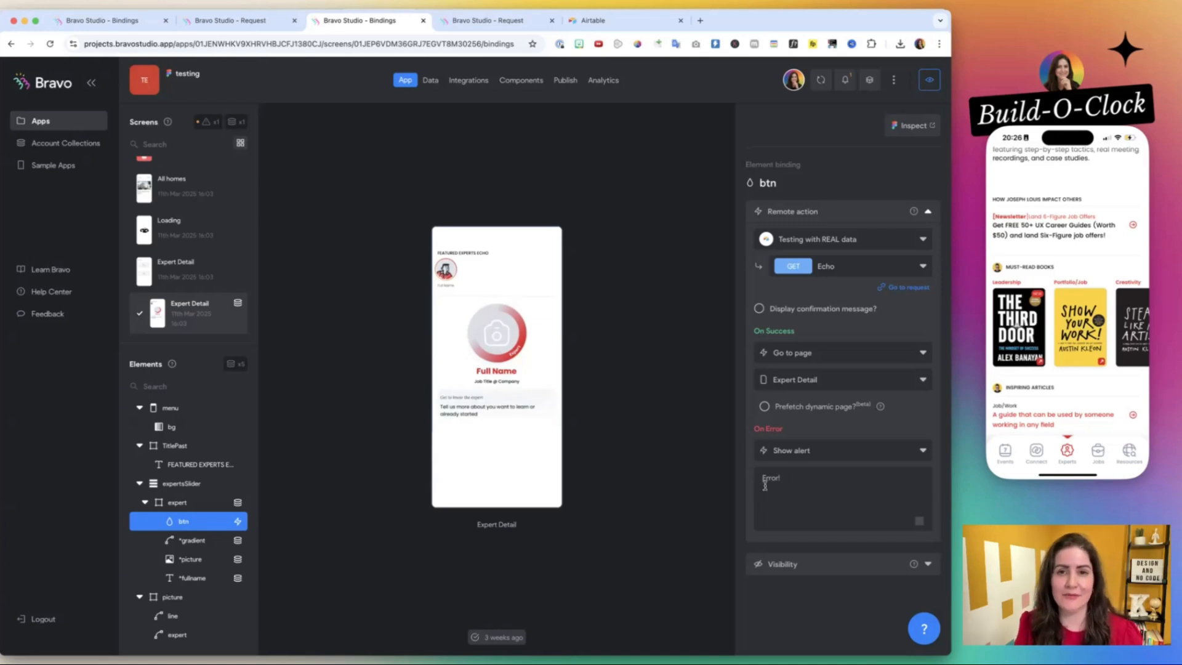
# On the UX/UI Hub Expert Featured screen, set the expert container's btn remote action to the Echo Expert Featured request from the UX/UI Hub collection.
pyautogui.click(134, 23)
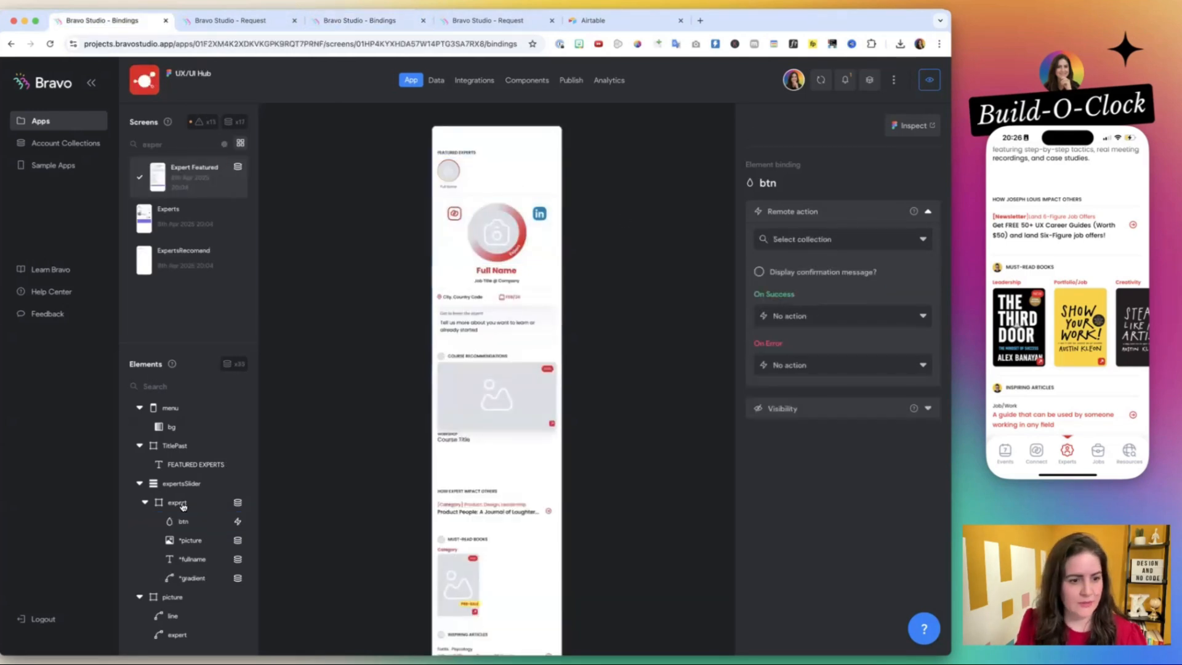
pyautogui.click(844, 237)
pyautogui.click(799, 283)
pyautogui.click(843, 267)
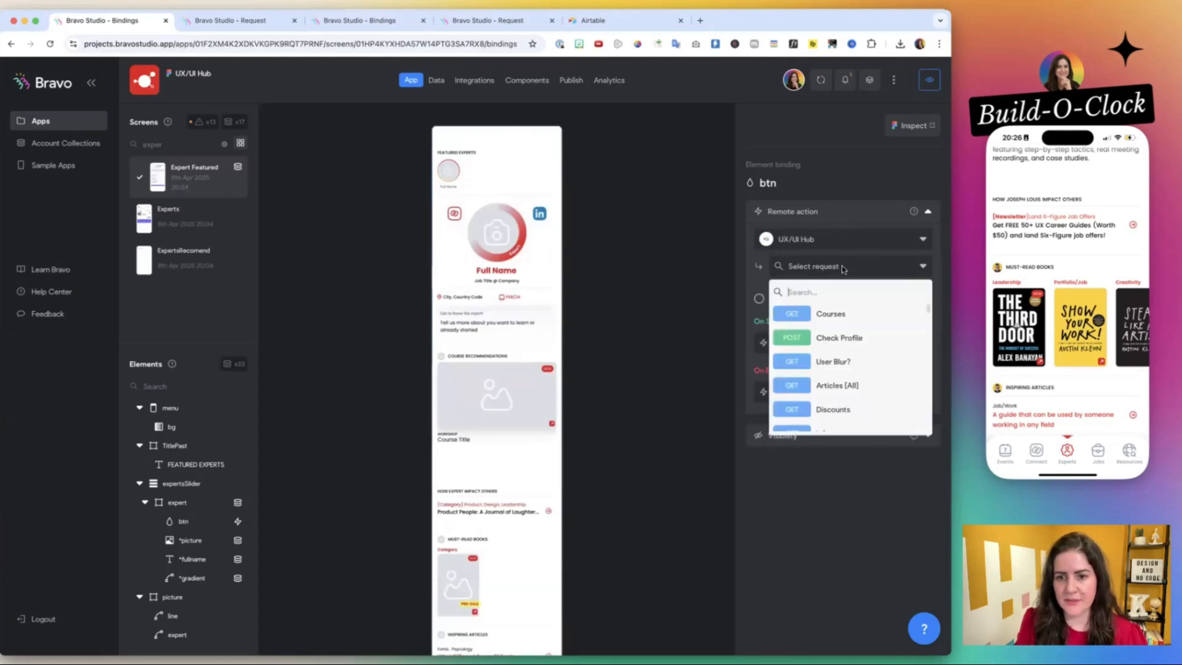
pyautogui.write('echo')
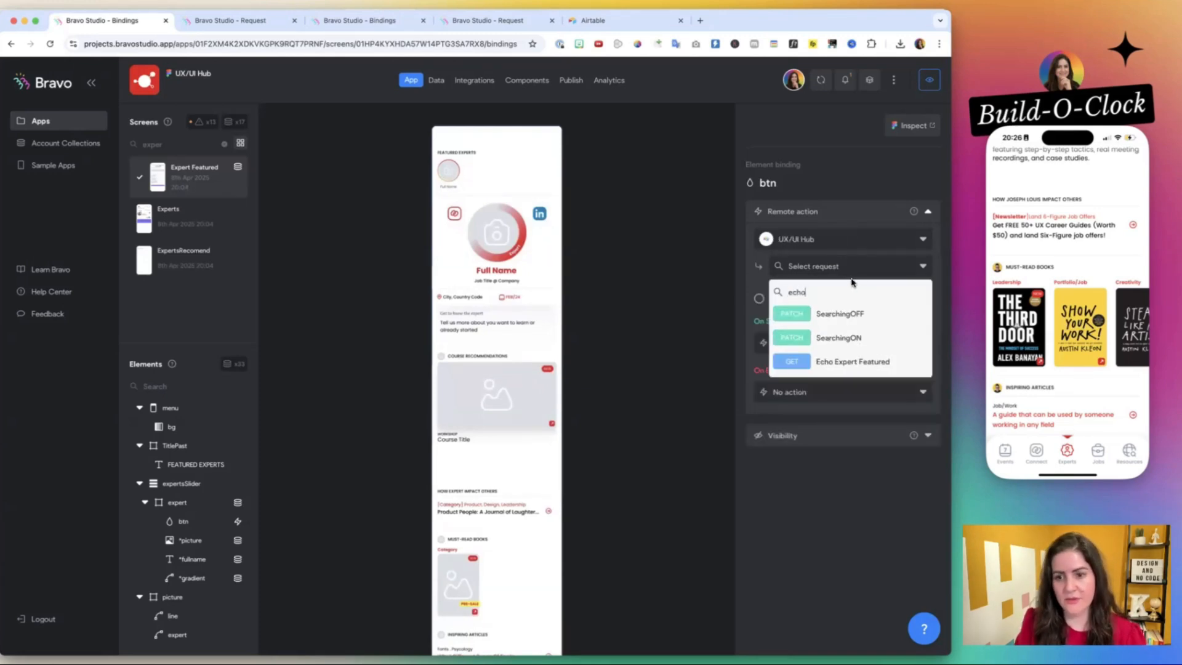
pyautogui.click(867, 361)
# Make the btn remote action go to the Expert Featured page on success and show the alert "Error!" on error.
pyautogui.click(800, 352)
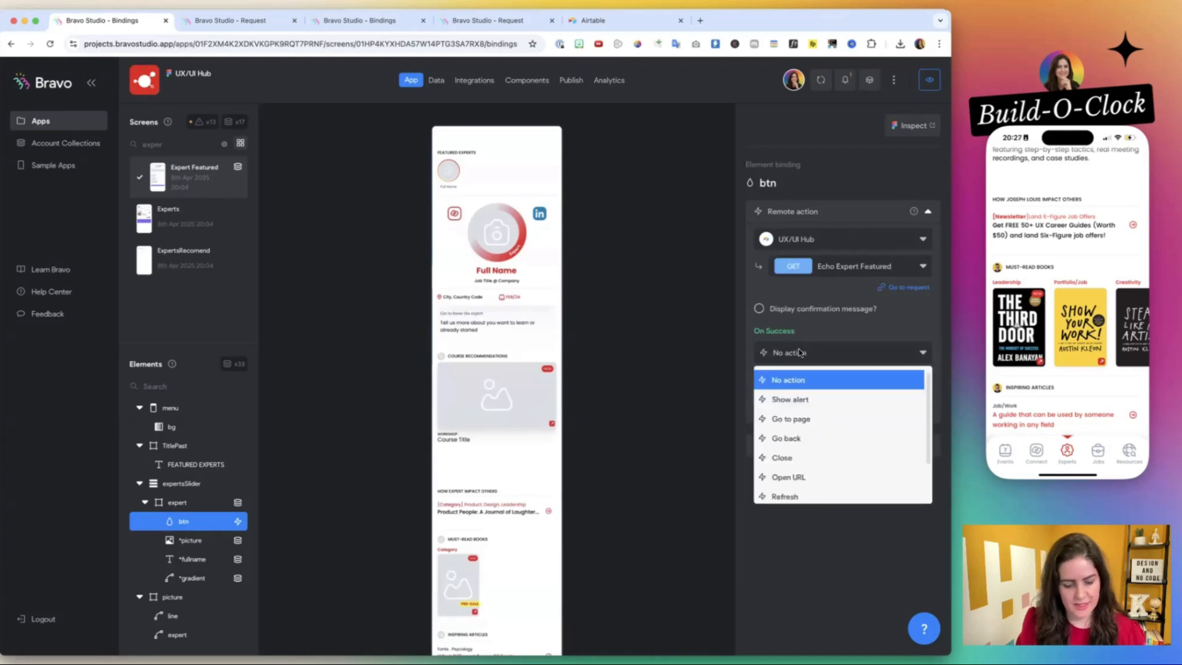
pyautogui.click(790, 418)
pyautogui.click(816, 379)
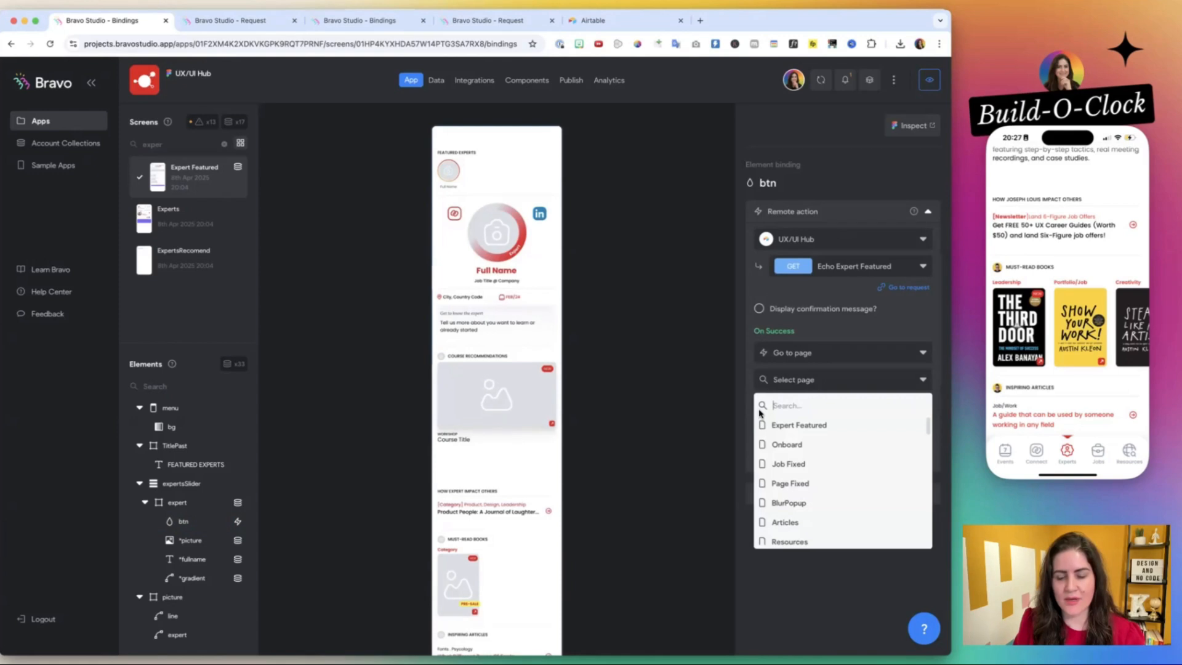
pyautogui.click(825, 425)
pyautogui.click(812, 449)
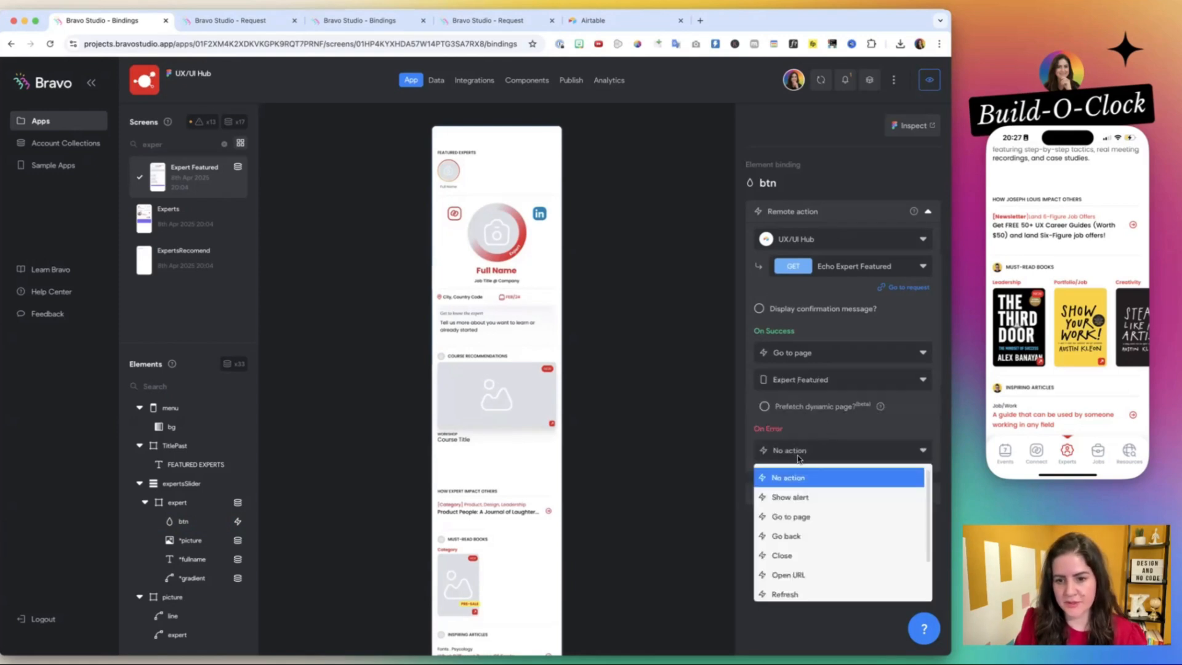
pyautogui.click(793, 493)
pyautogui.click(806, 472)
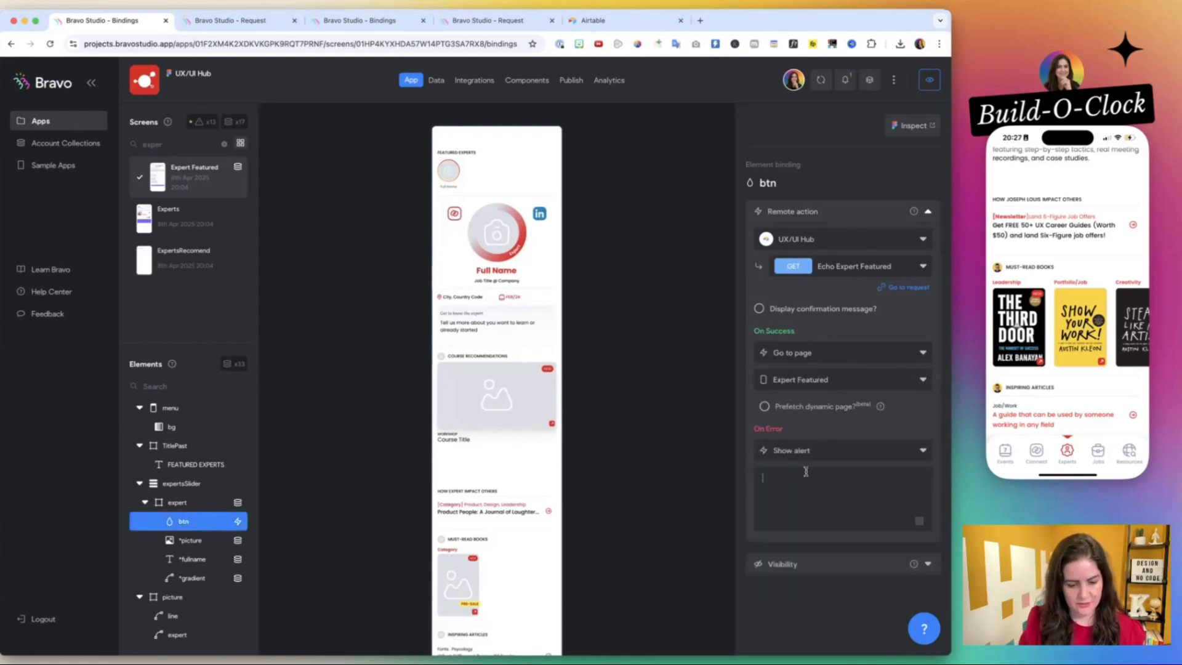
pyautogui.write('Error!')
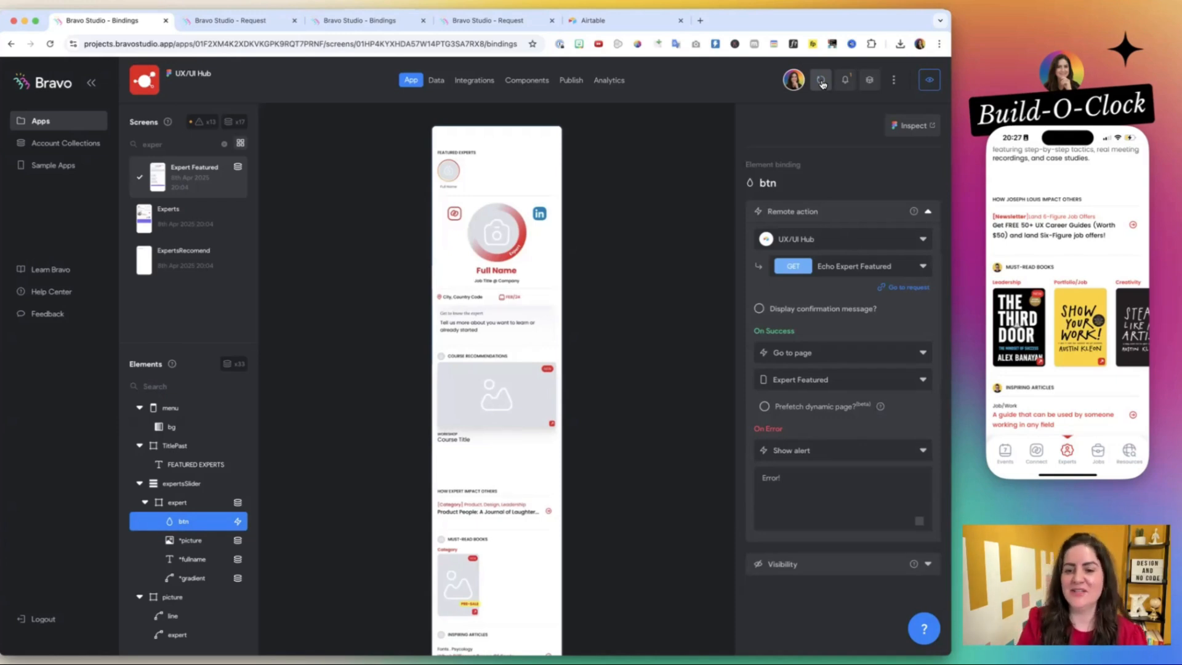
# Reload the app on the phone preview and browse the Featured Experts slider from end to end.
pyautogui.scroll(10, 1058, 361)
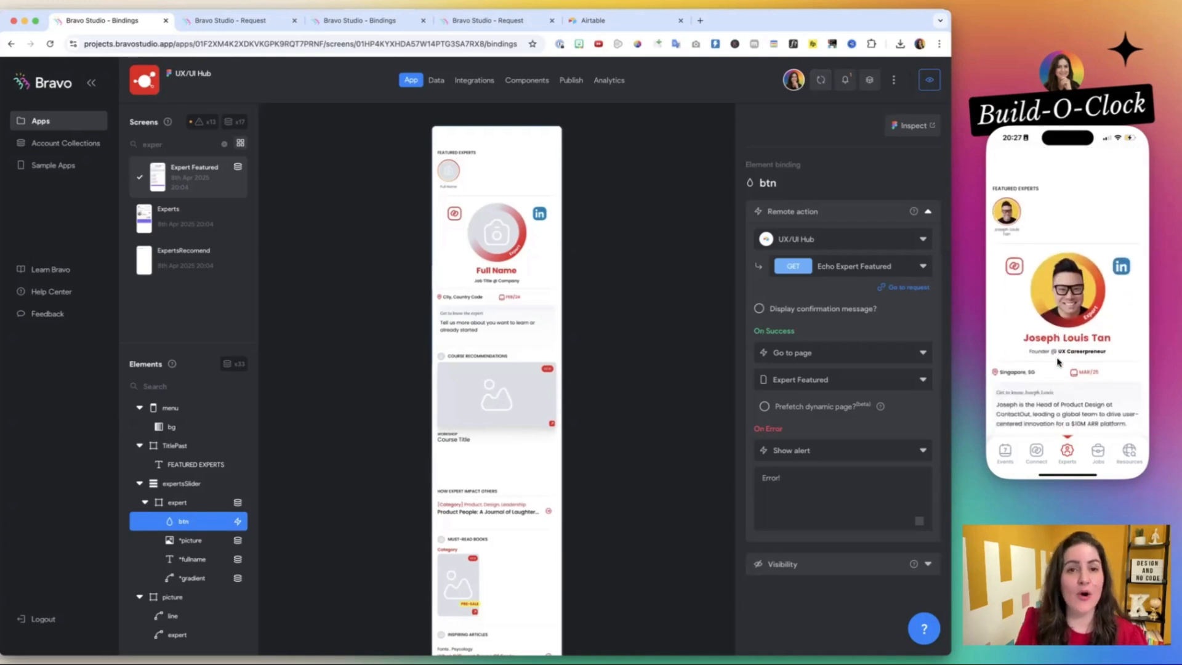
pyautogui.scroll(-1, 1058, 362)
pyautogui.scroll(2, 1061, 251)
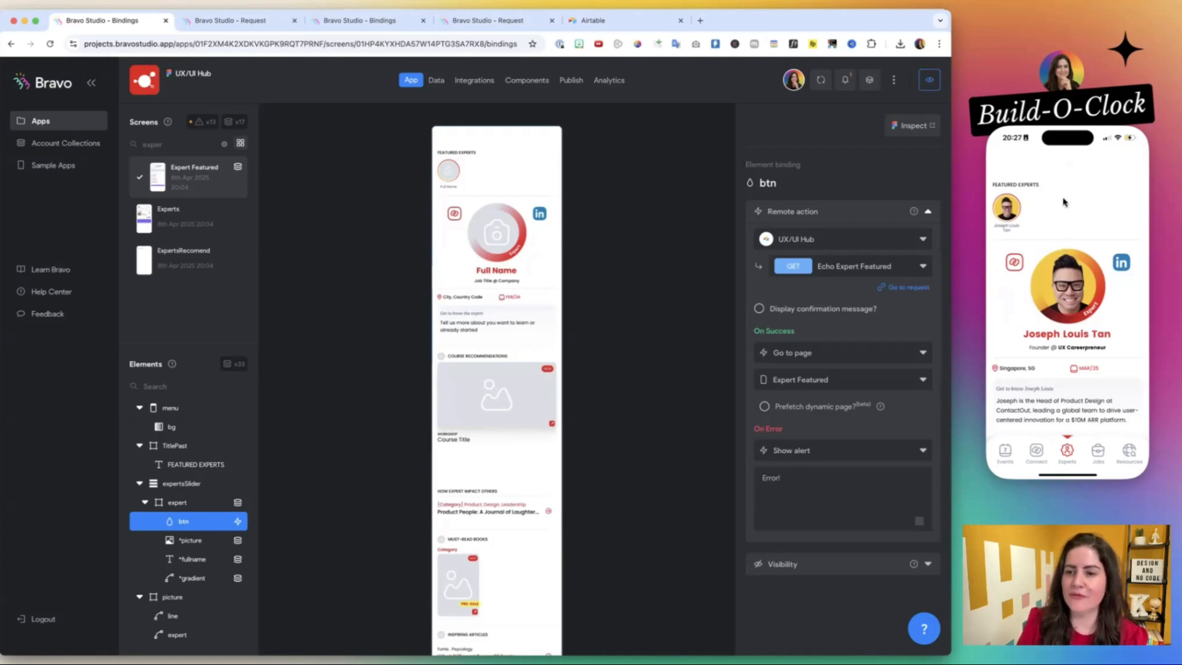
pyautogui.scroll(3, 1057, 209)
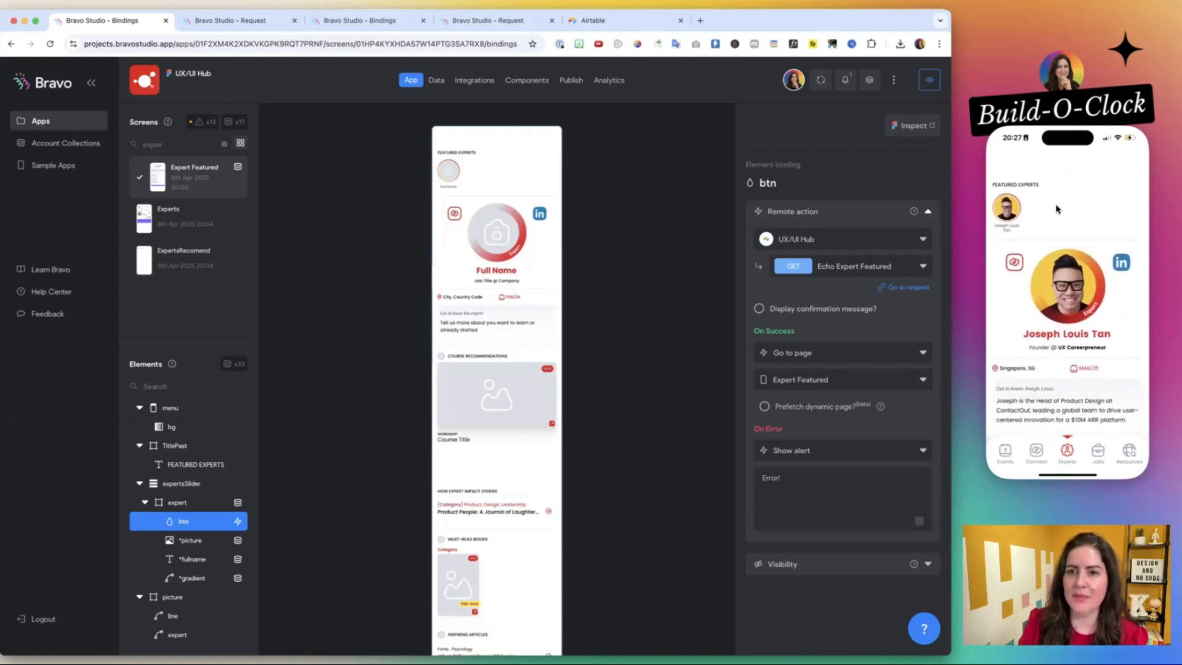
pyautogui.click(819, 83)
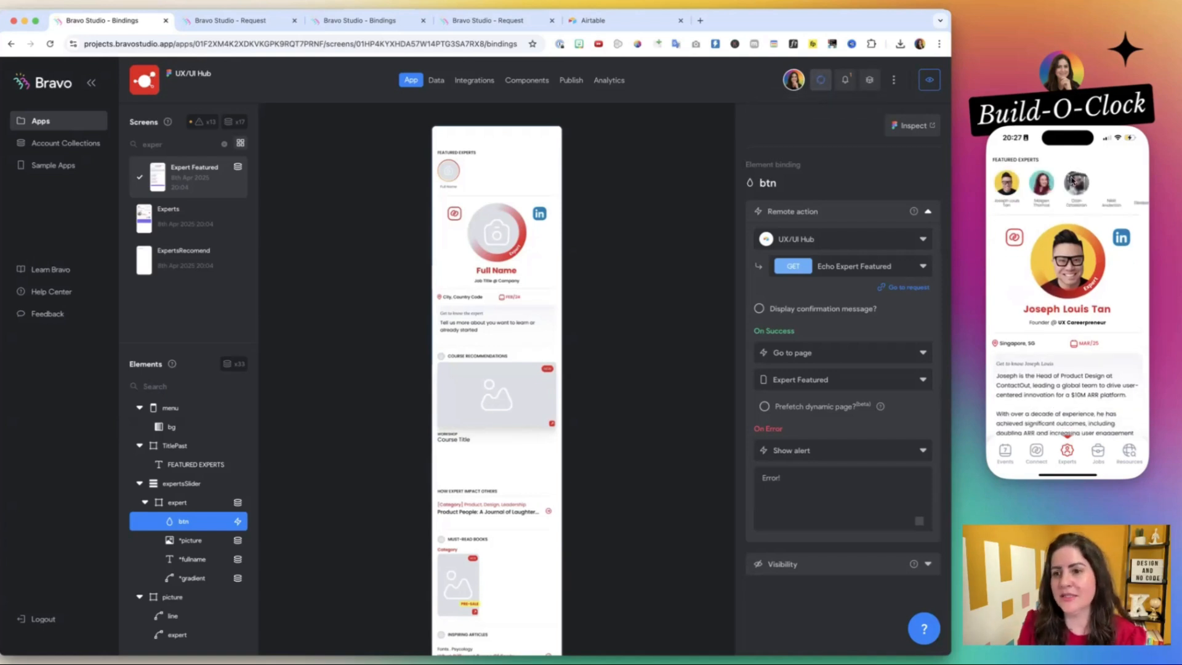
pyautogui.hscroll(5, 1107, 185)
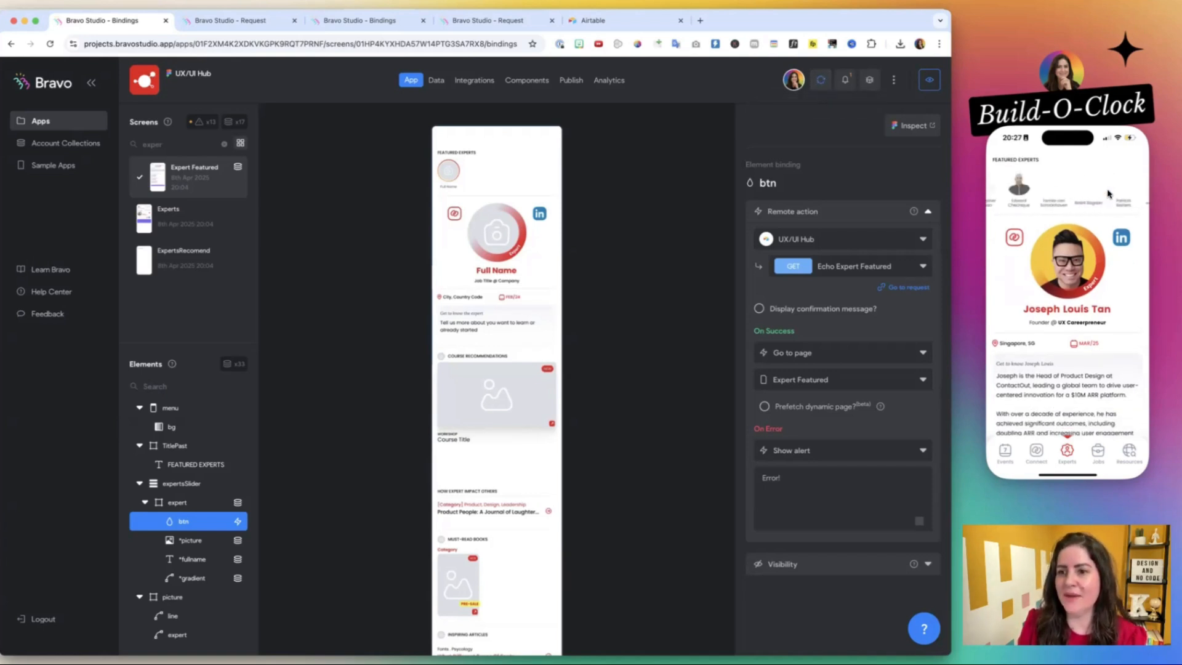
pyautogui.hscroll(-10, 1108, 194)
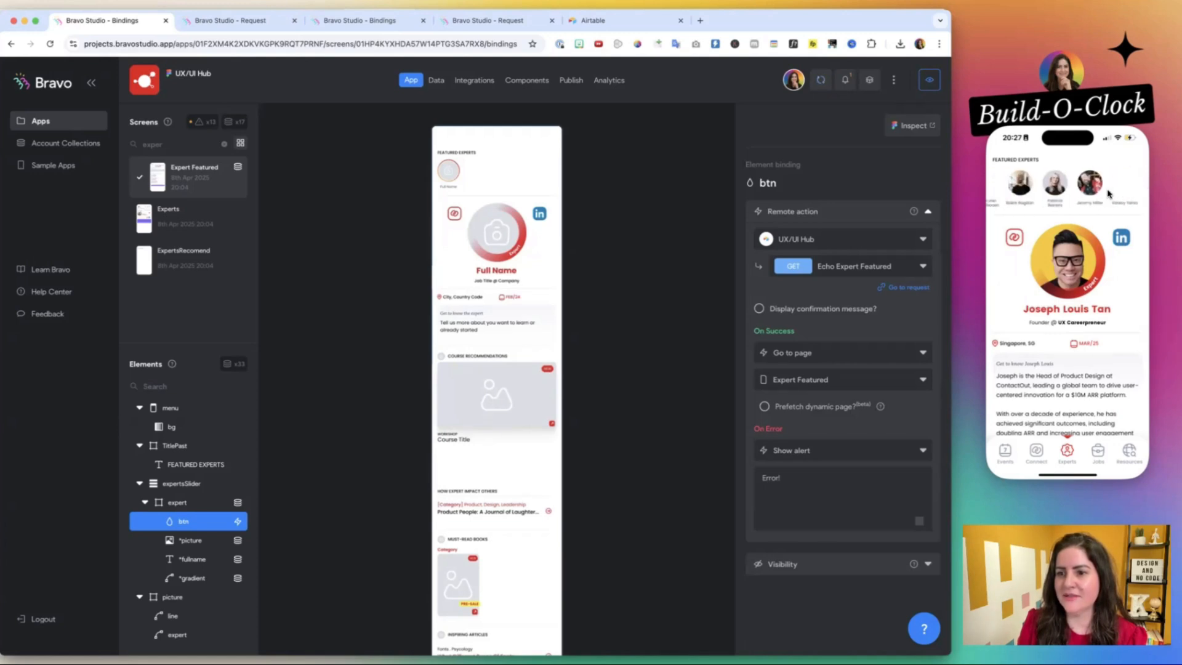
pyautogui.moveTo(1029, 194); pyautogui.dragTo(1010, 189)
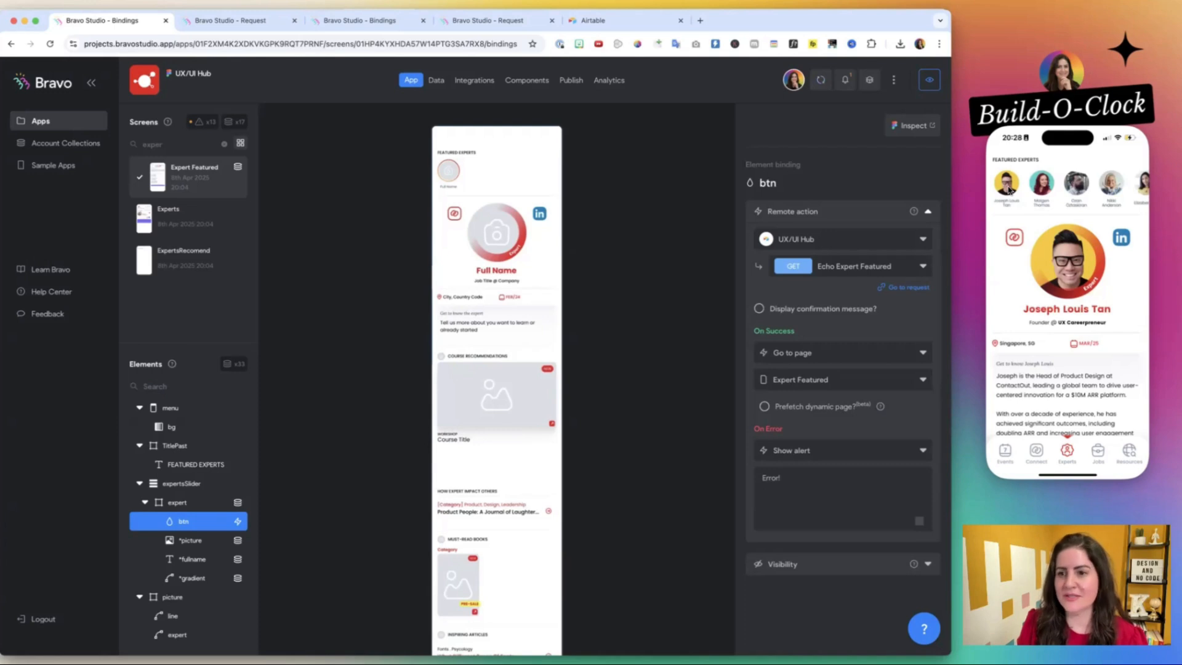
# Test the slider on the phone preview by opening several different featured experts one after another.
pyautogui.click(1010, 190)
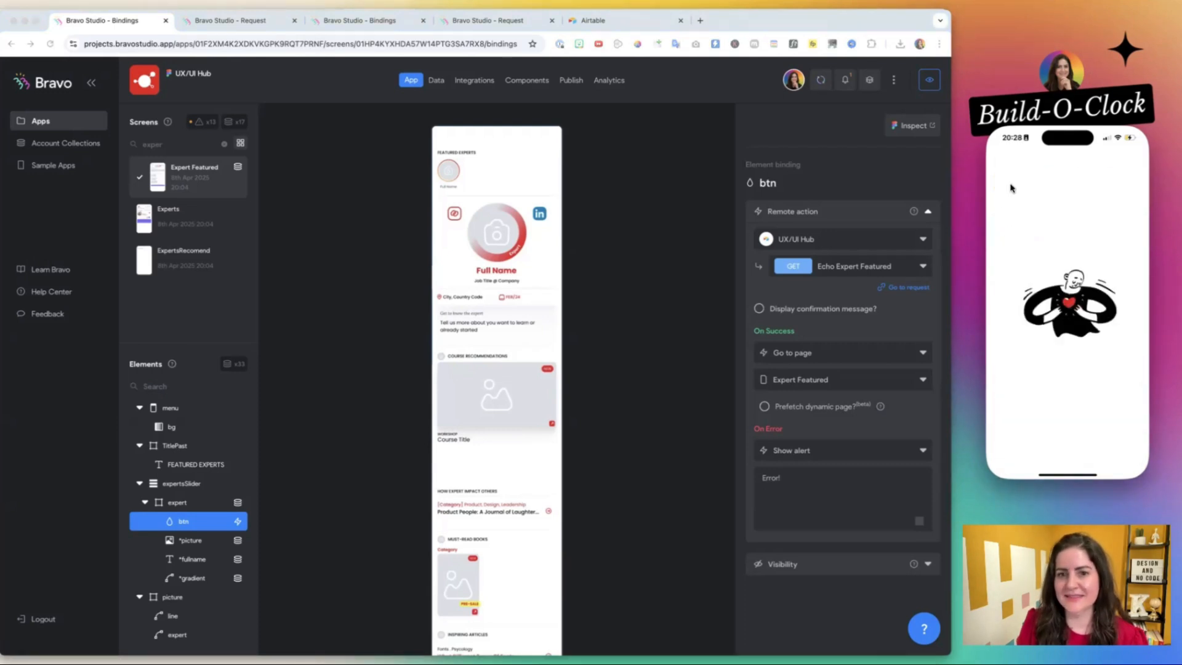
pyautogui.click(1041, 191)
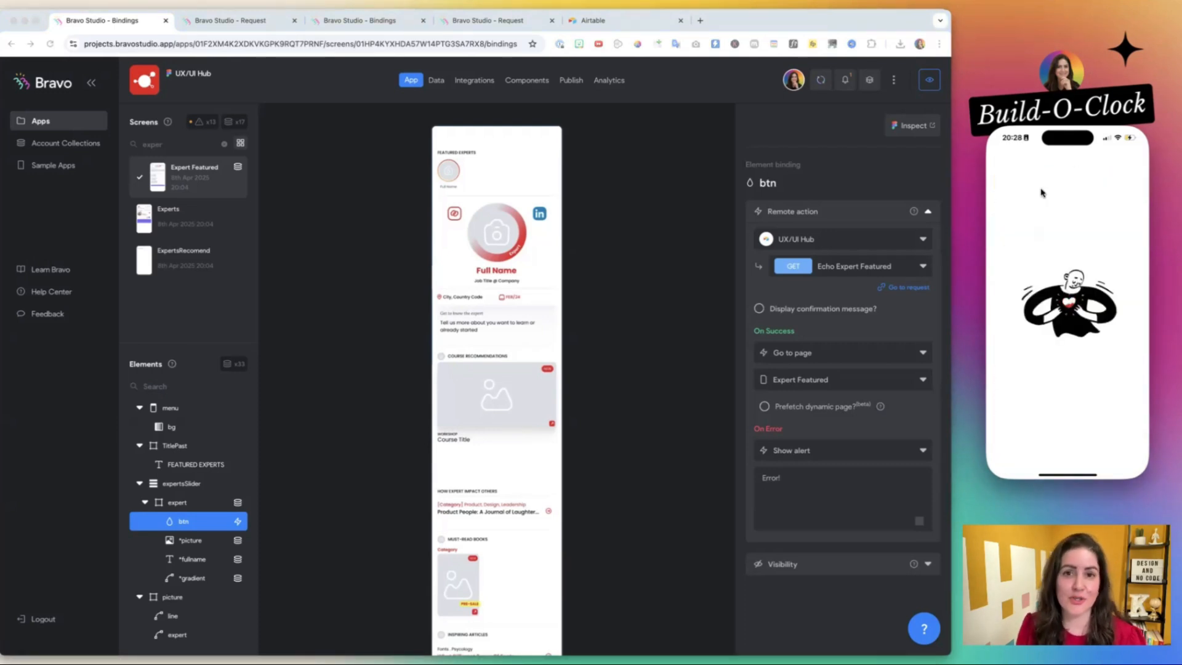
pyautogui.click(1074, 192)
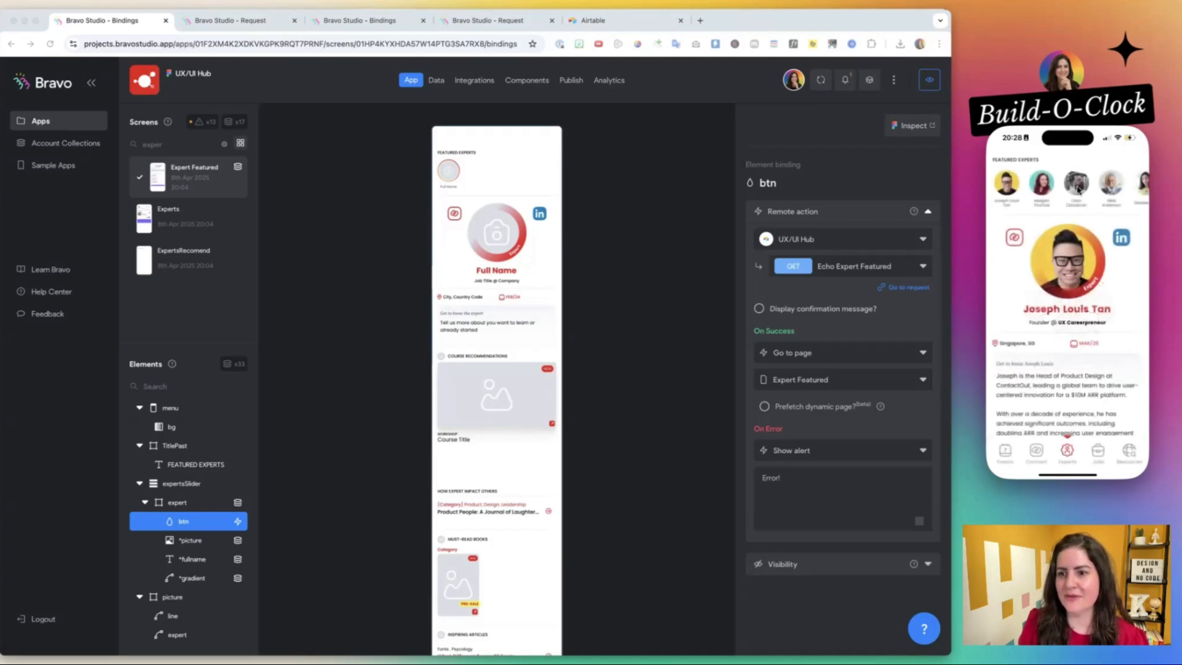
pyautogui.click(1112, 185)
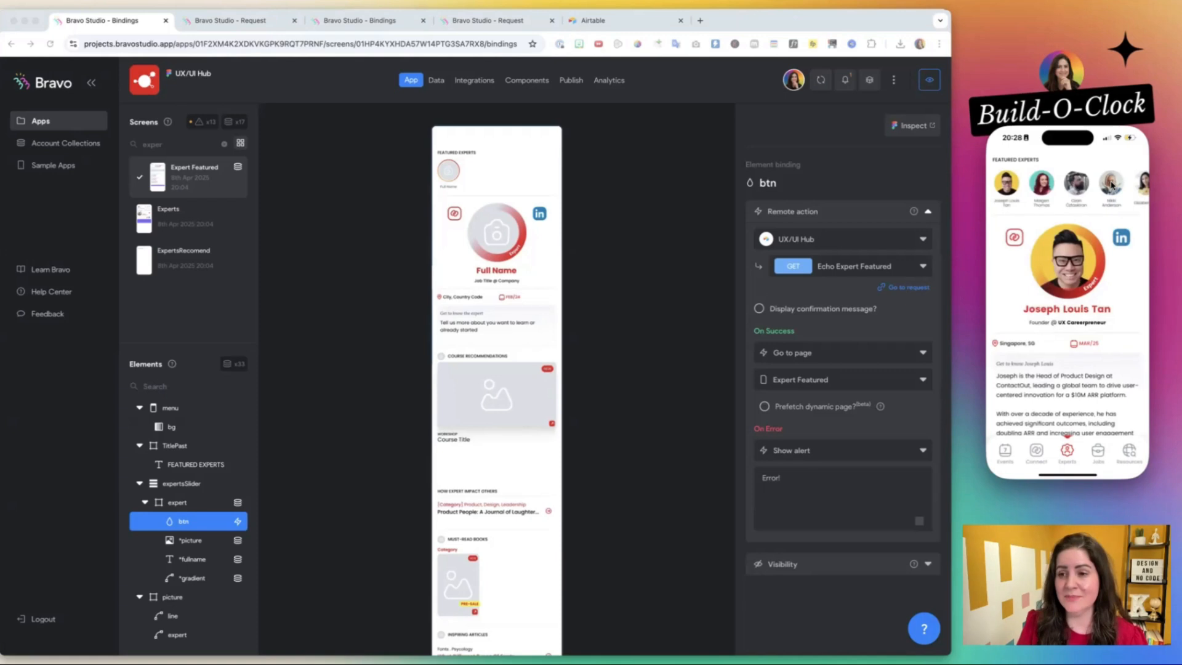
pyautogui.click(1002, 191)
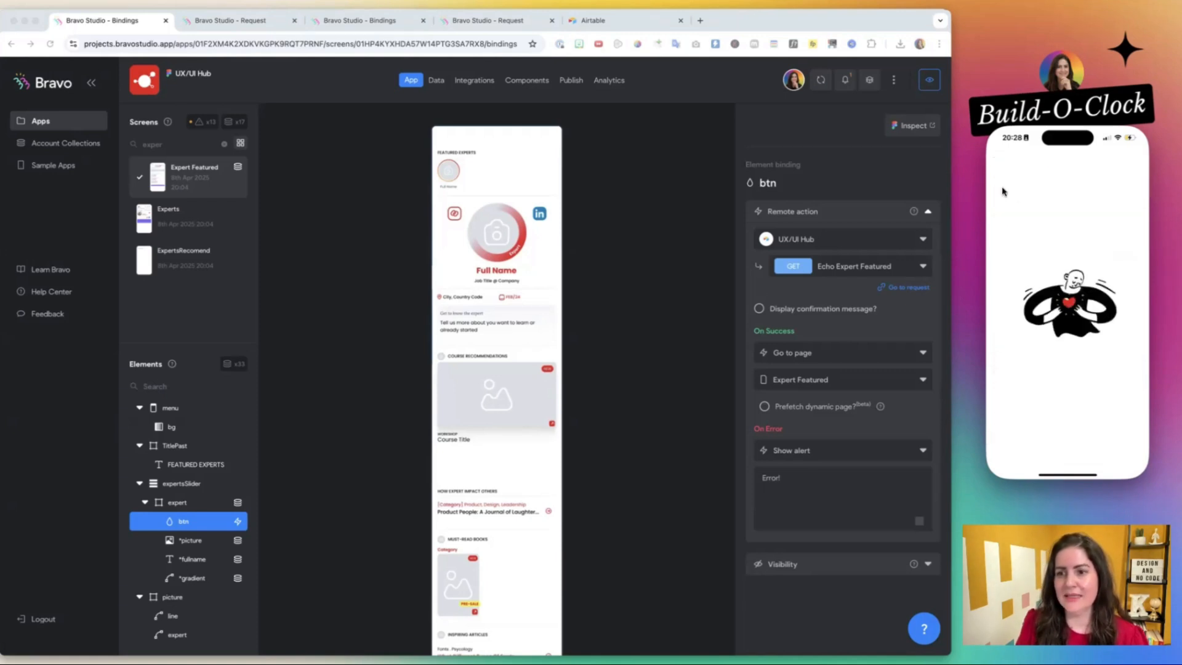
# Check the *gradient element's binding, send the New Expert Featured request, and examine .data.experts[].gradient in its response.
pyautogui.click(178, 596)
pyautogui.click(188, 577)
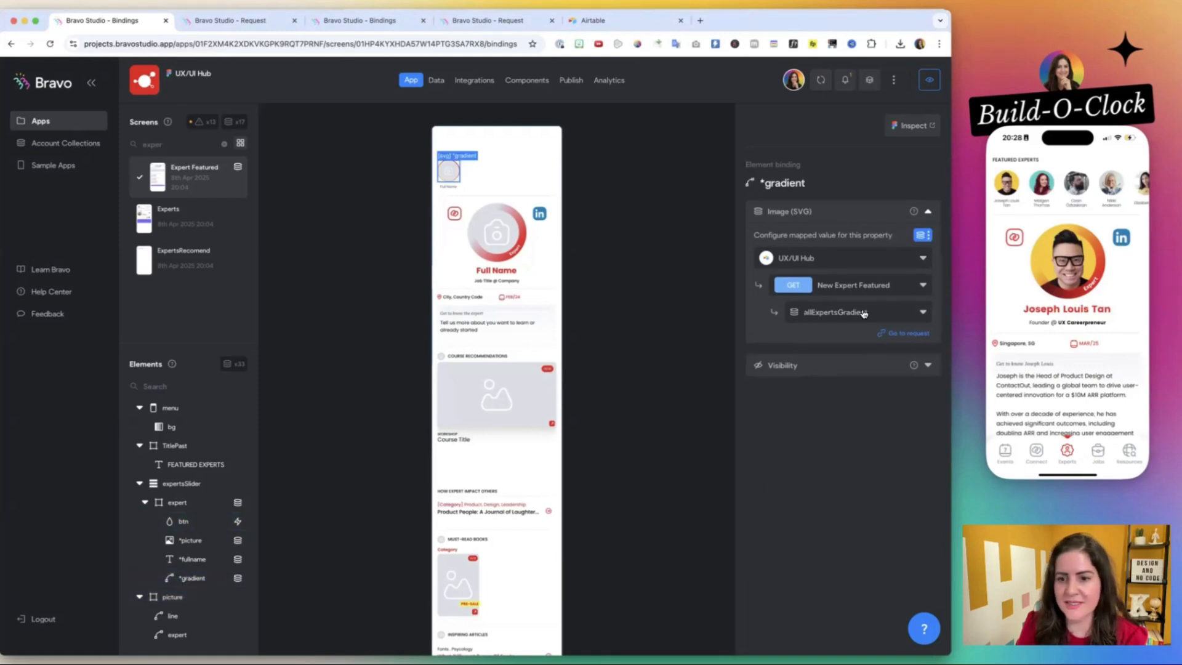
pyautogui.click(263, 26)
pyautogui.click(271, 301)
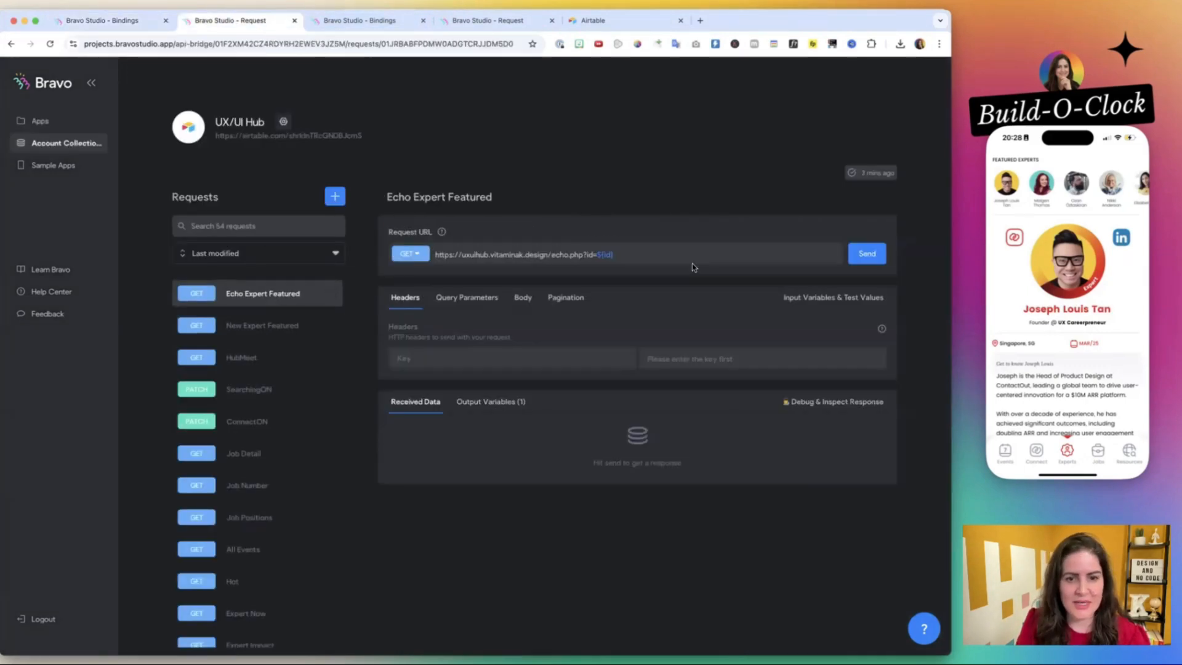
pyautogui.click(277, 321)
pyautogui.click(865, 303)
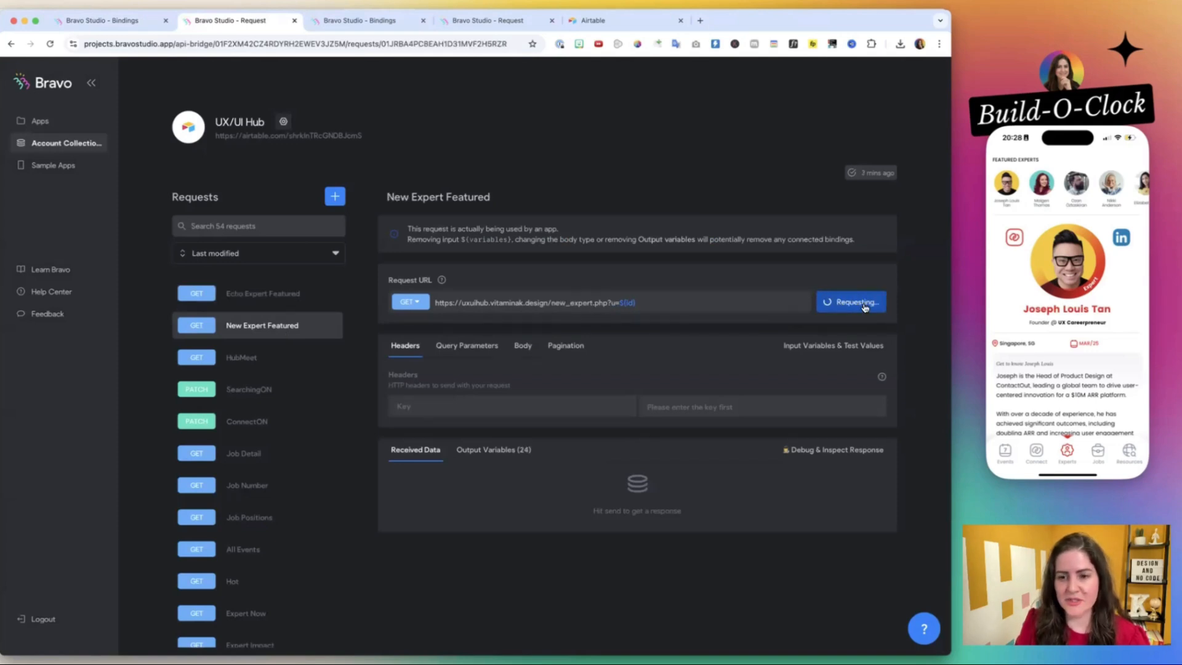
pyautogui.scroll(-5, 799, 307)
pyautogui.scroll(-2, 534, 344)
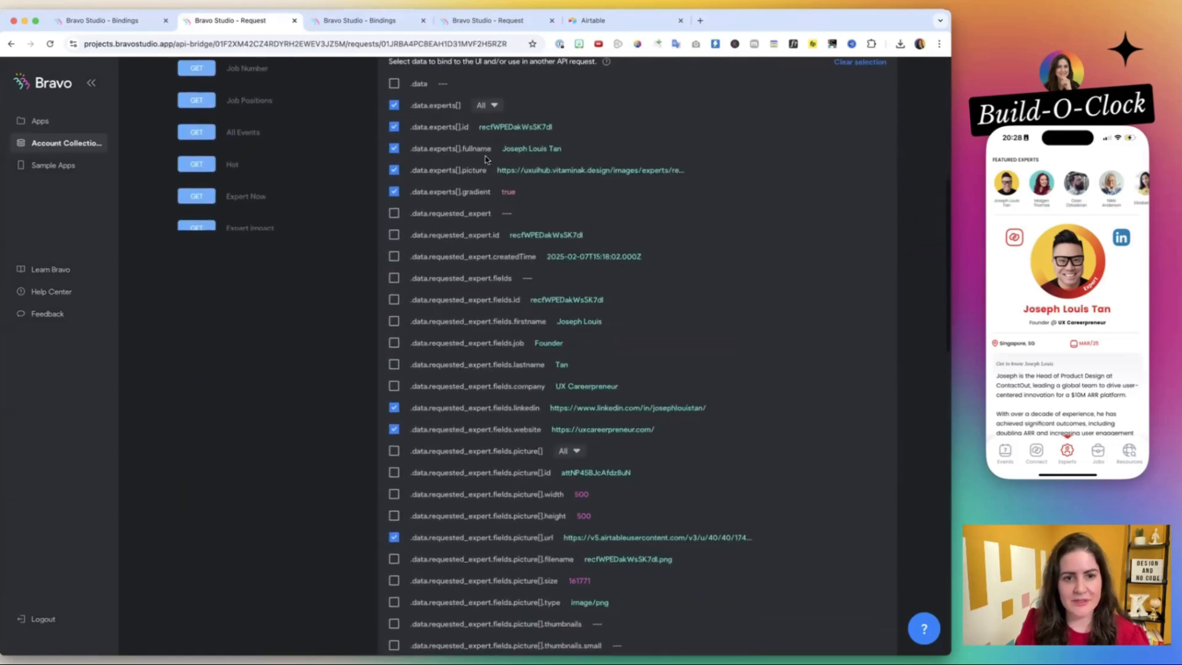
pyautogui.moveTo(410, 192); pyautogui.dragTo(516, 193)
pyautogui.click(517, 194)
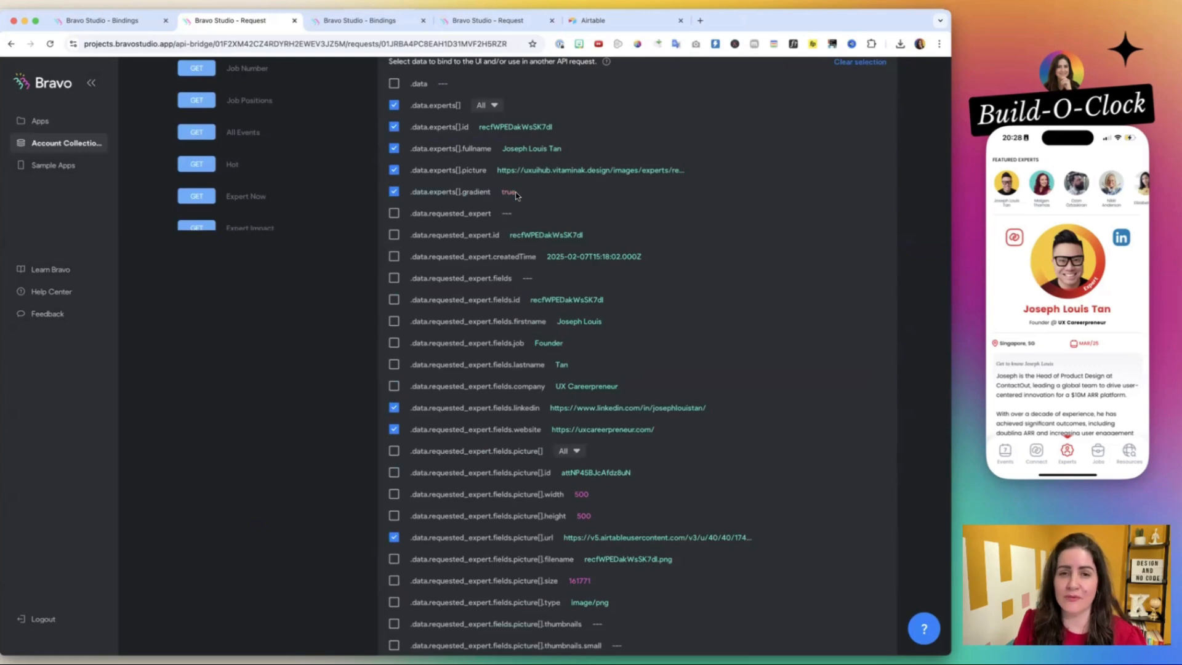
pyautogui.scroll(1, 516, 194)
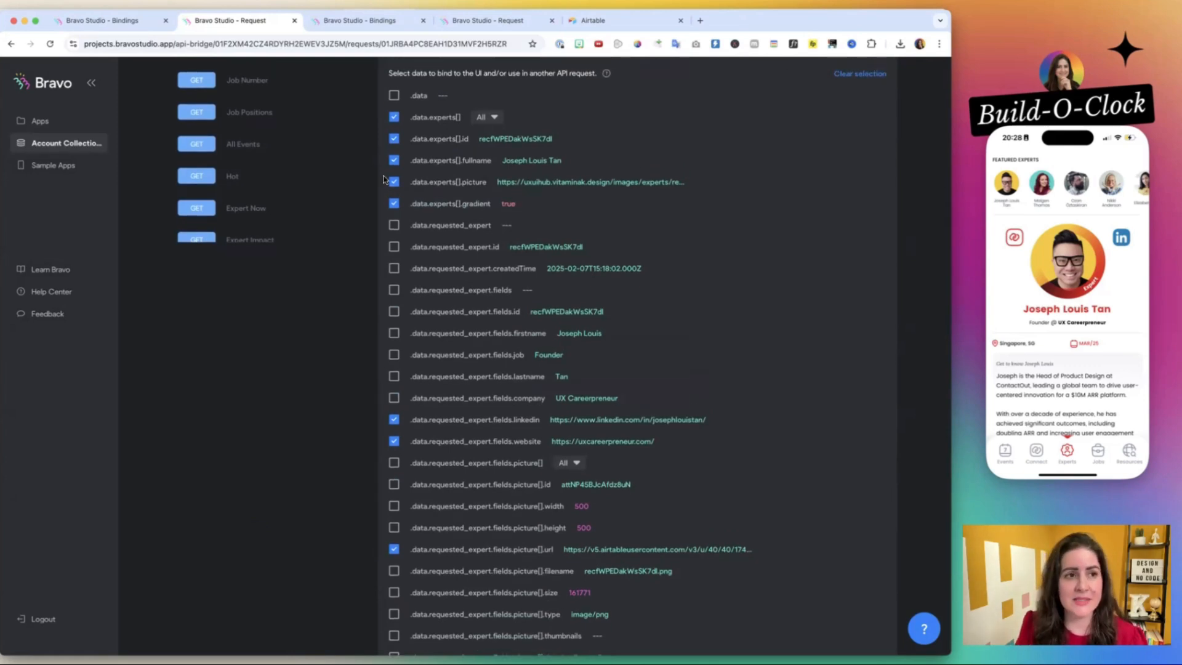
# Set the *gradient element's SVG image binding to None and bind its Make it visible condition to allExpertsGradient from New Expert Featured.
pyautogui.click(137, 18)
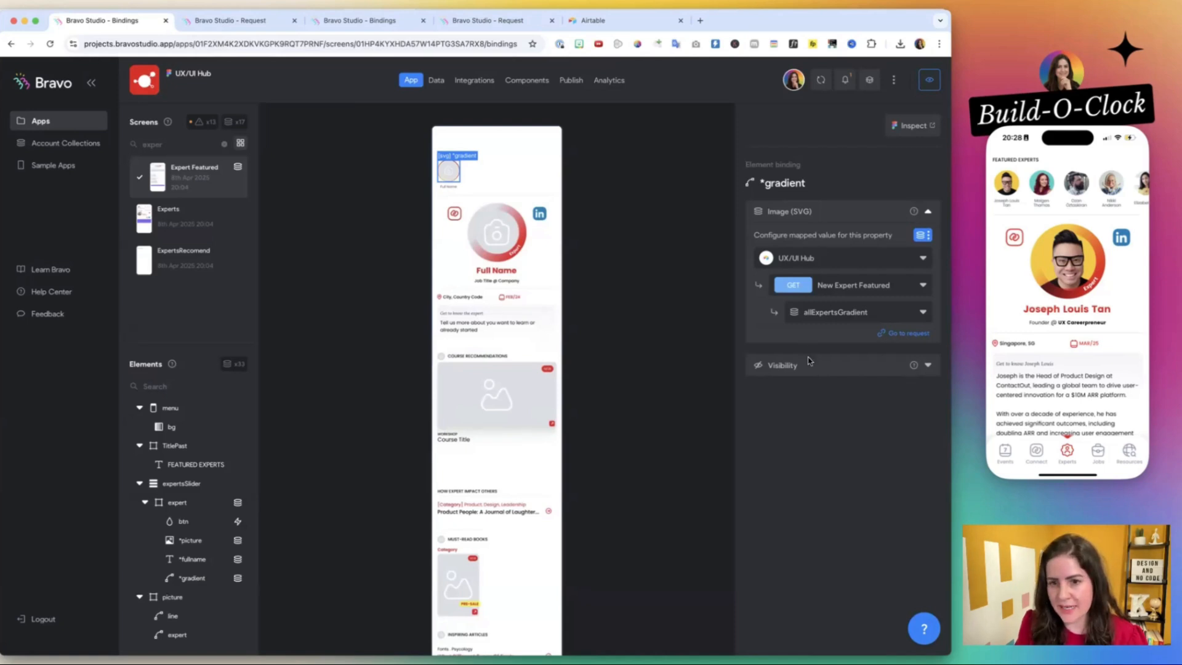
pyautogui.click(821, 367)
pyautogui.click(845, 315)
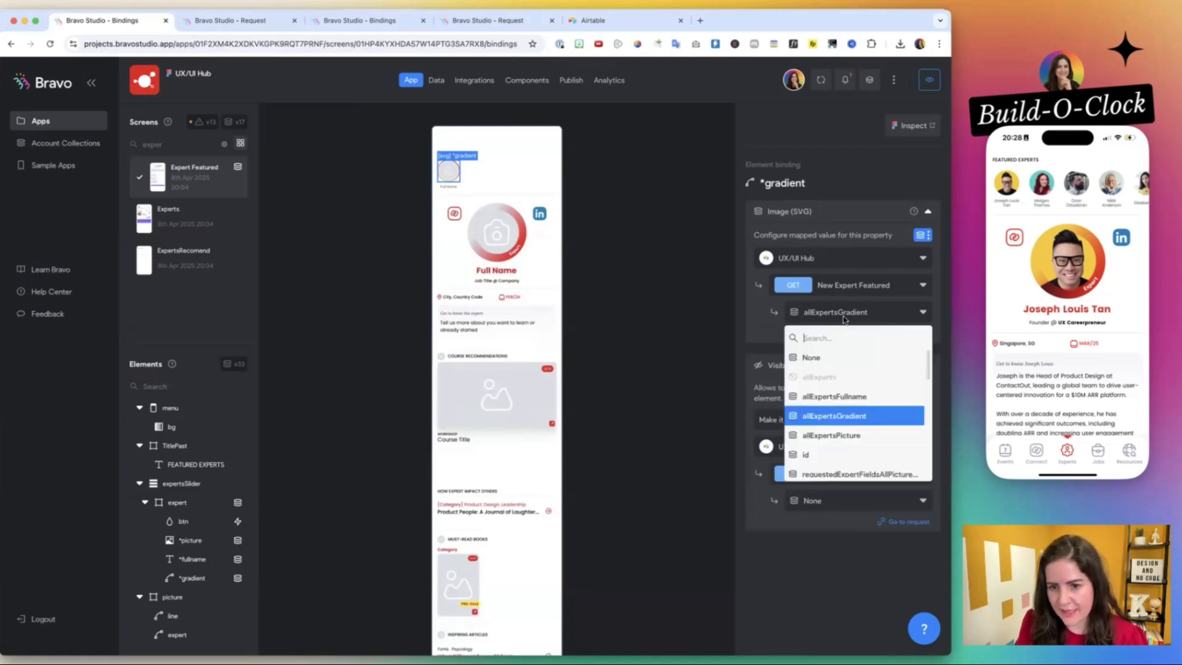
pyautogui.click(823, 358)
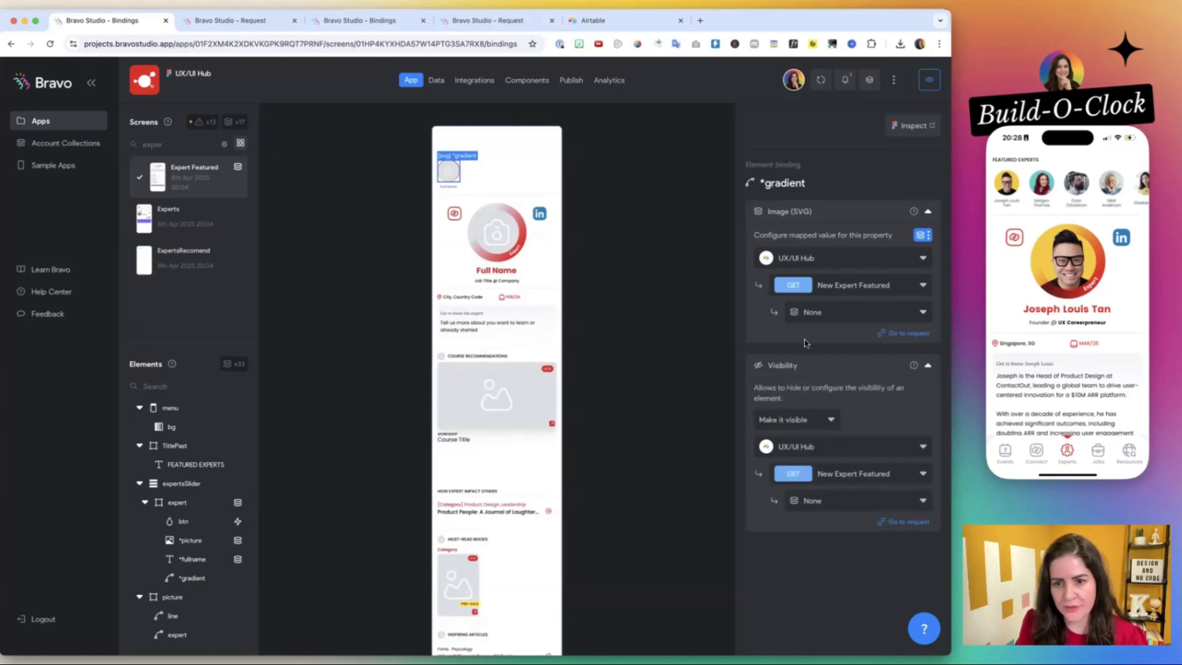
pyautogui.click(812, 501)
pyautogui.click(842, 403)
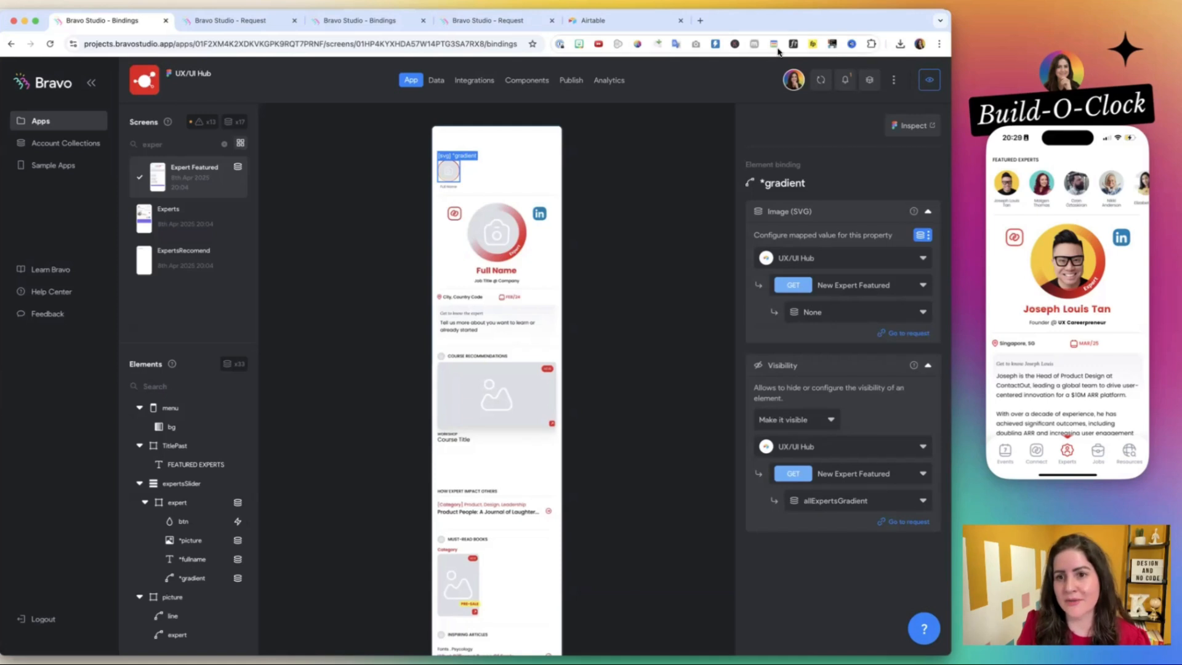
# Reload the phone preview and open several experts in the slider to test which one gets the gradient ring.
pyautogui.click(822, 81)
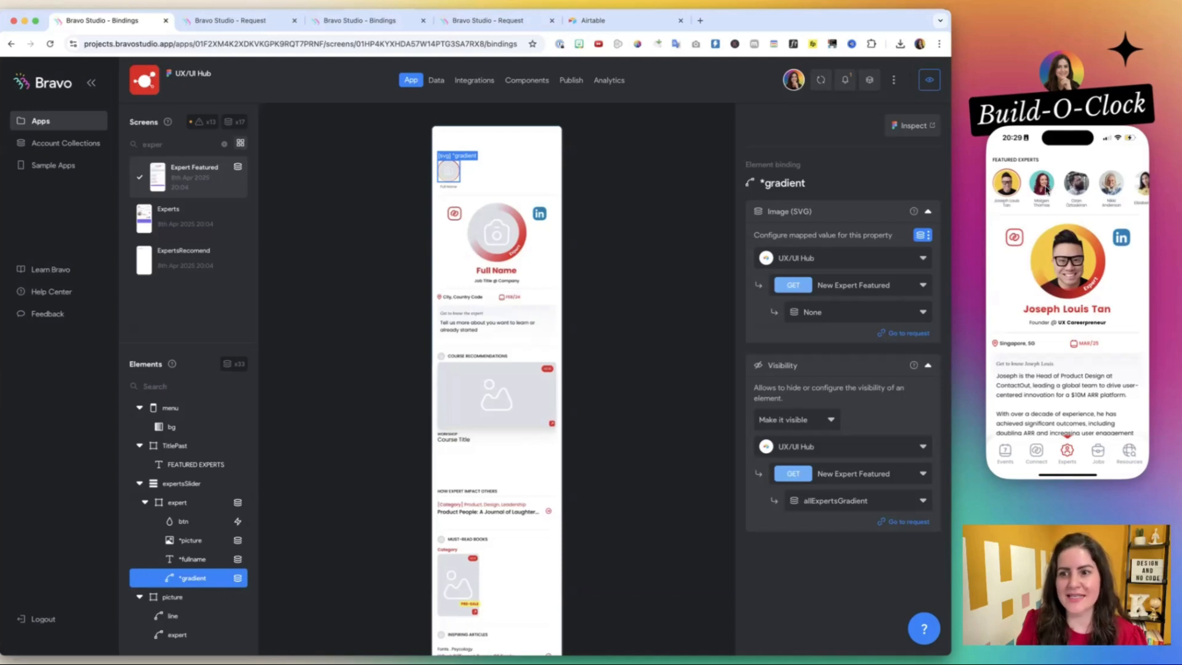
pyautogui.click(1045, 187)
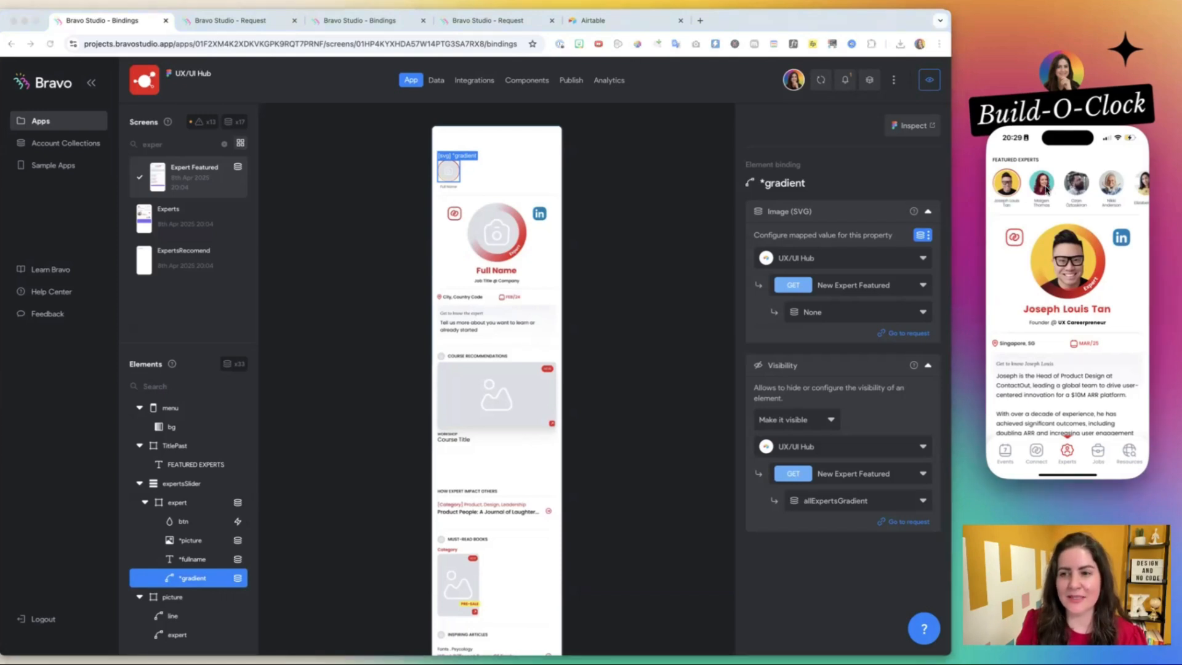
pyautogui.click(1077, 184)
pyautogui.click(1106, 185)
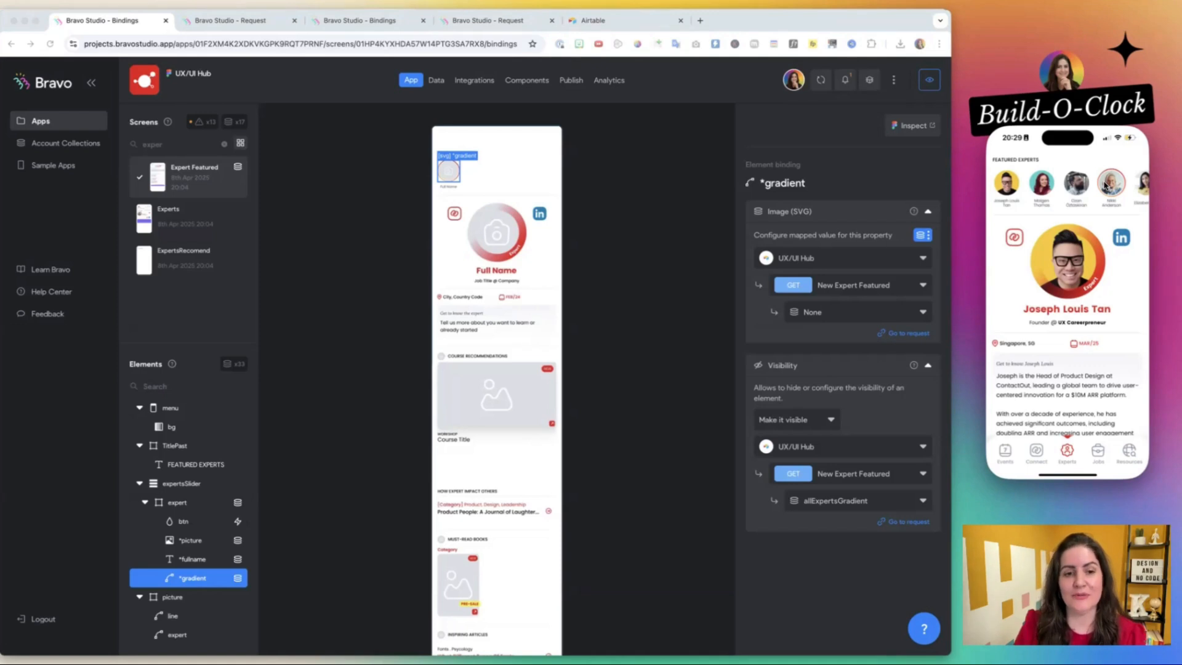
# Review the list item binding of the expert container inside expertsSlider.
pyautogui.click(477, 242)
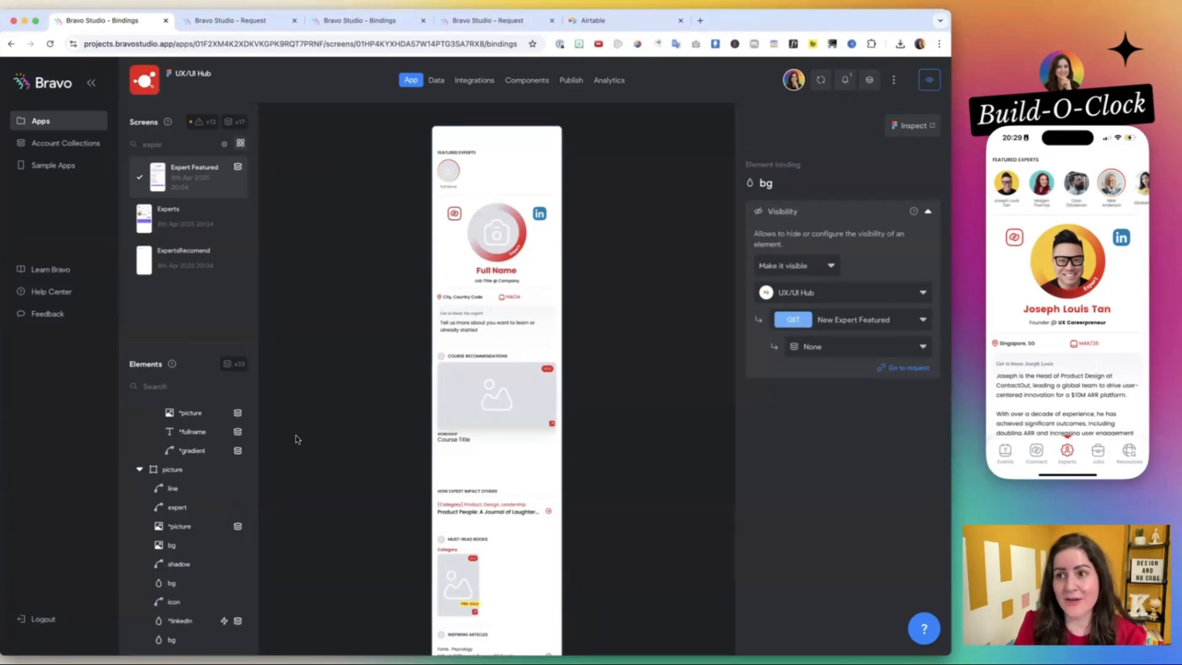
pyautogui.scroll(-5, 229, 500)
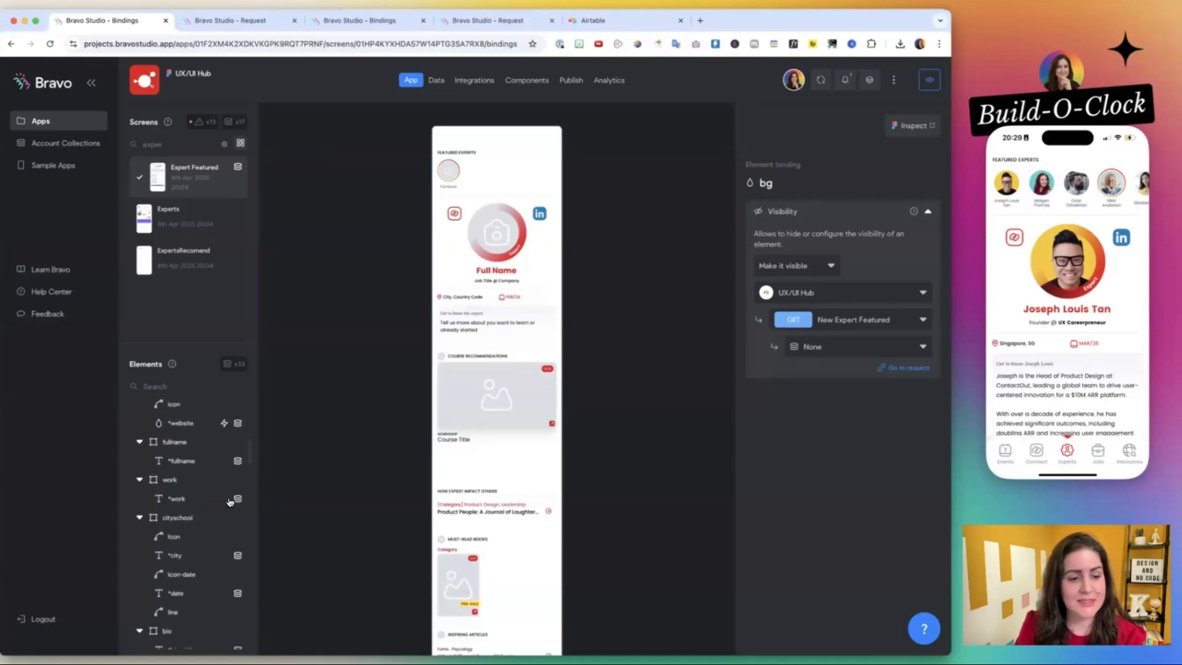
pyautogui.scroll(6, 229, 500)
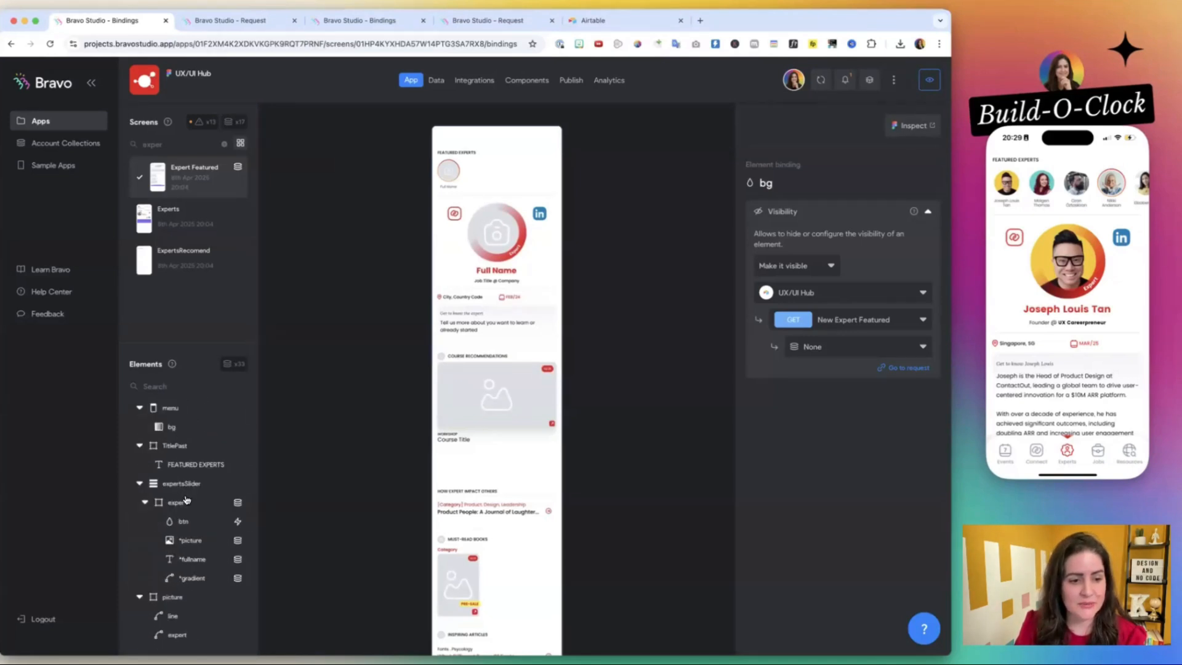
pyautogui.click(186, 499)
pyautogui.scroll(-2, 149, 493)
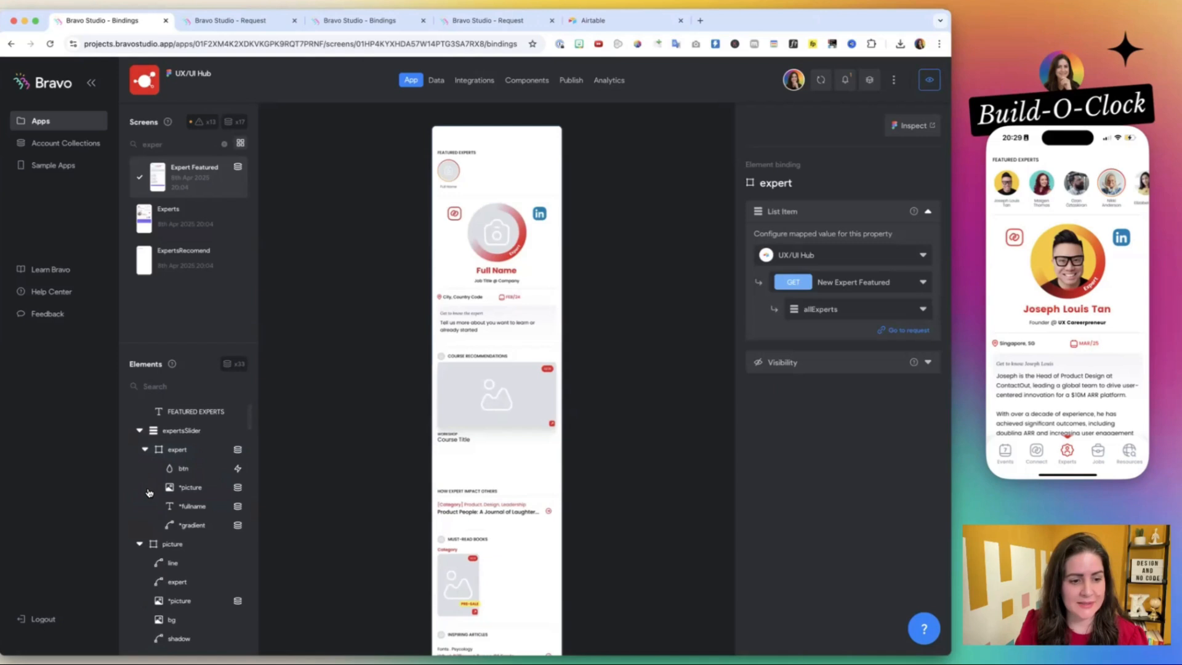
# Bind the *picture image in the picture container to requestedExpertFieldsPictureUrl from the New Expert Featured request.
pyautogui.click(185, 546)
pyautogui.scroll(-3, 184, 551)
pyautogui.click(183, 495)
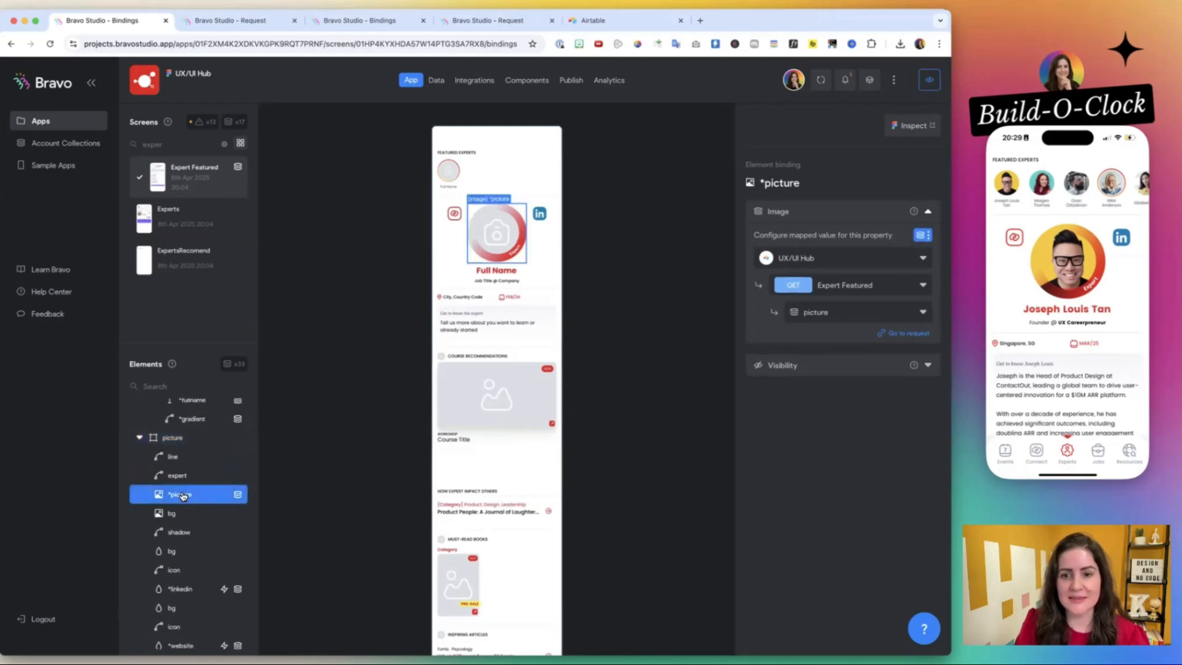
pyautogui.scroll(-3, 182, 496)
pyautogui.click(849, 286)
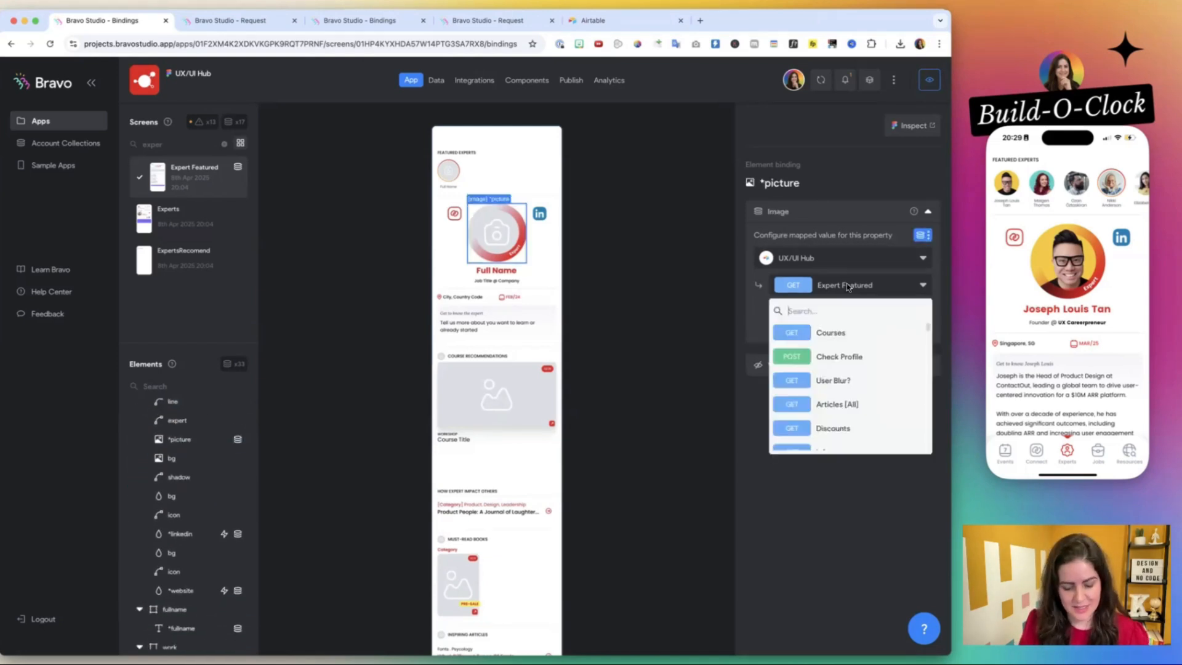
pyautogui.write('new')
pyautogui.click(851, 331)
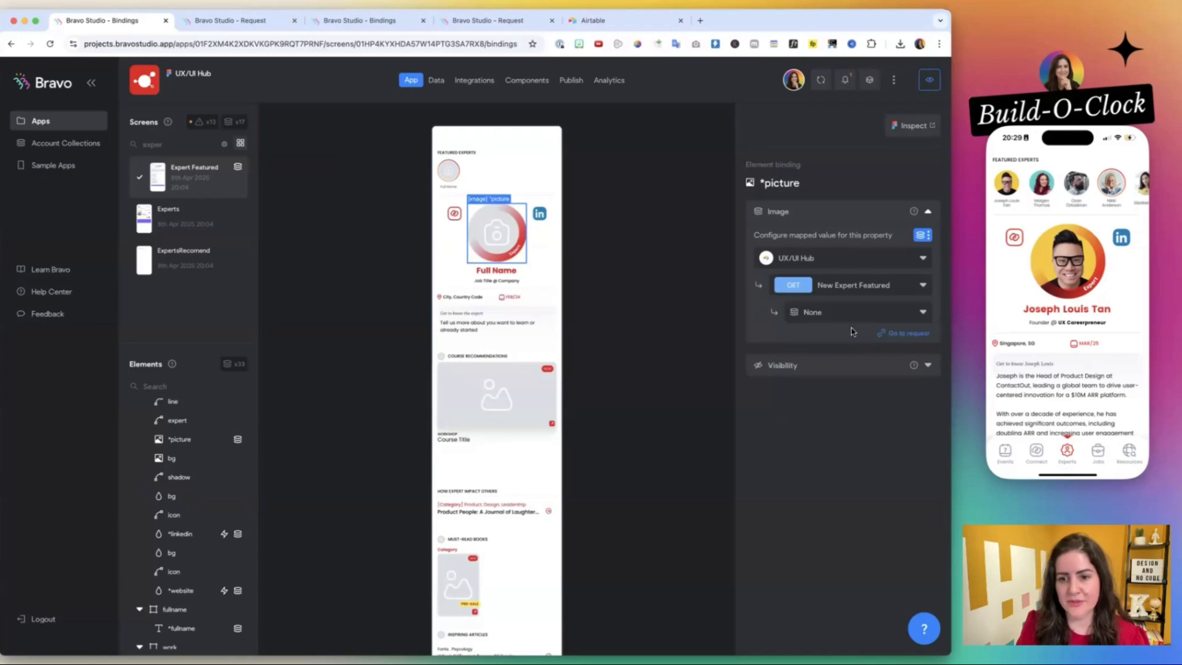
pyautogui.click(844, 309)
pyautogui.write('pict')
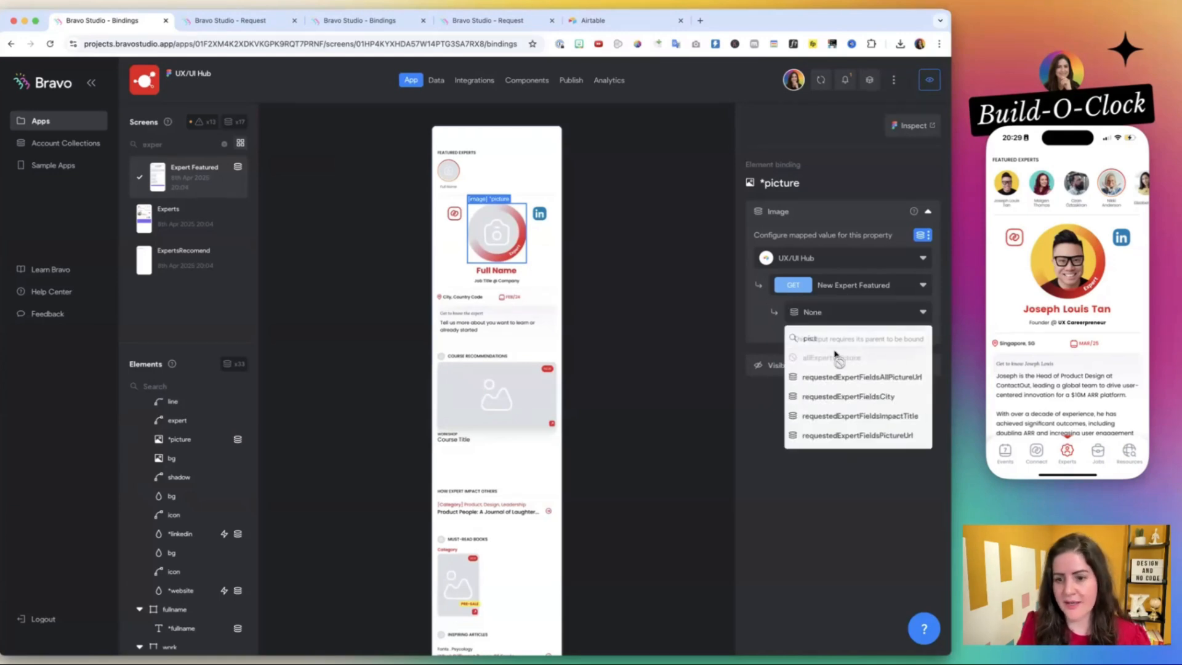
pyautogui.click(849, 436)
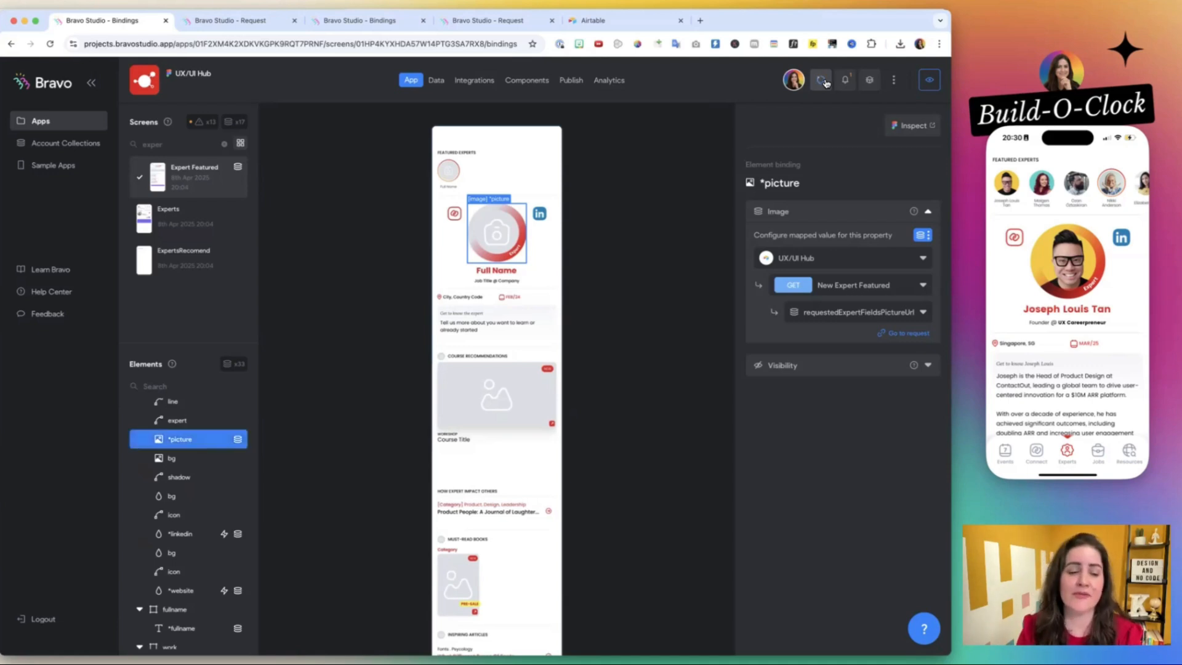
# Reload the phone preview to test the profile picture binding with the featured experts in the slider.
pyautogui.click(1071, 193)
pyautogui.click(1071, 193)
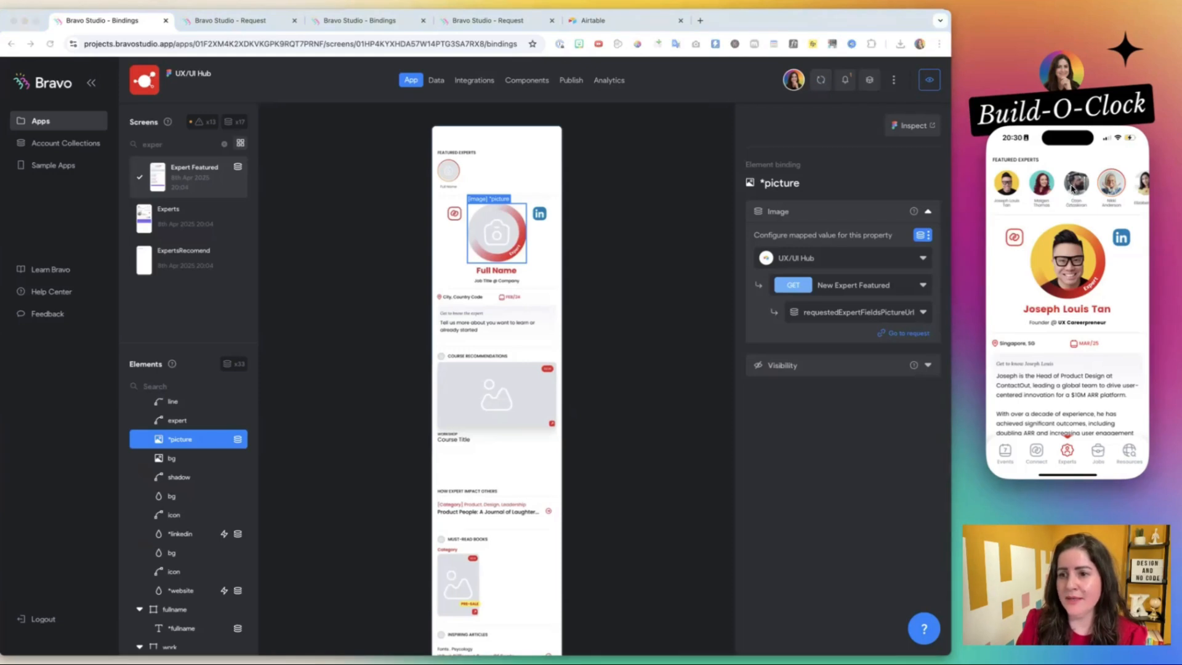
pyautogui.click(1026, 182)
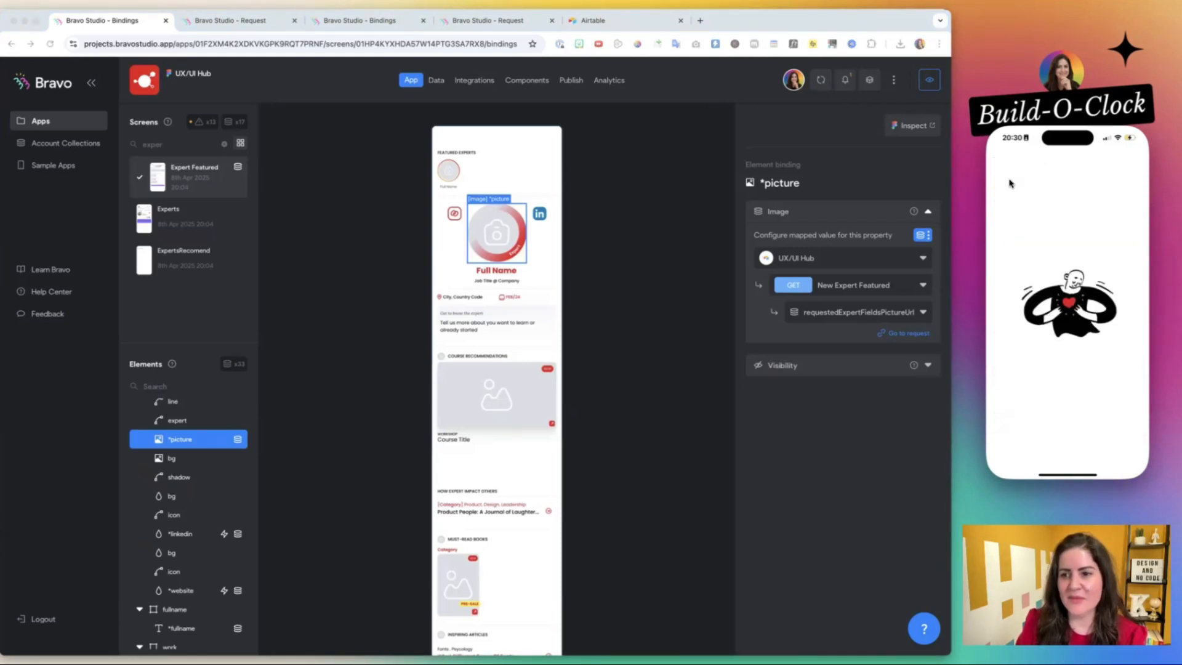
pyautogui.click(1010, 184)
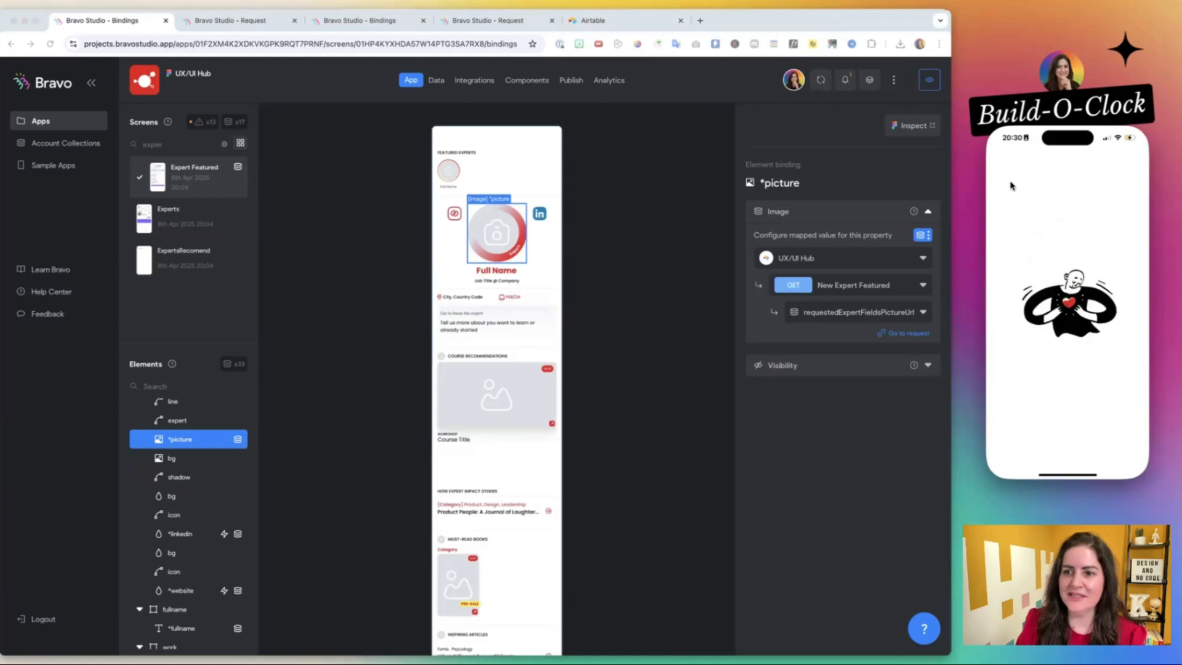
# Bind the profile's *fullname text to requestedExpertFieldsFullname from the New Expert Featured request.
pyautogui.click(497, 273)
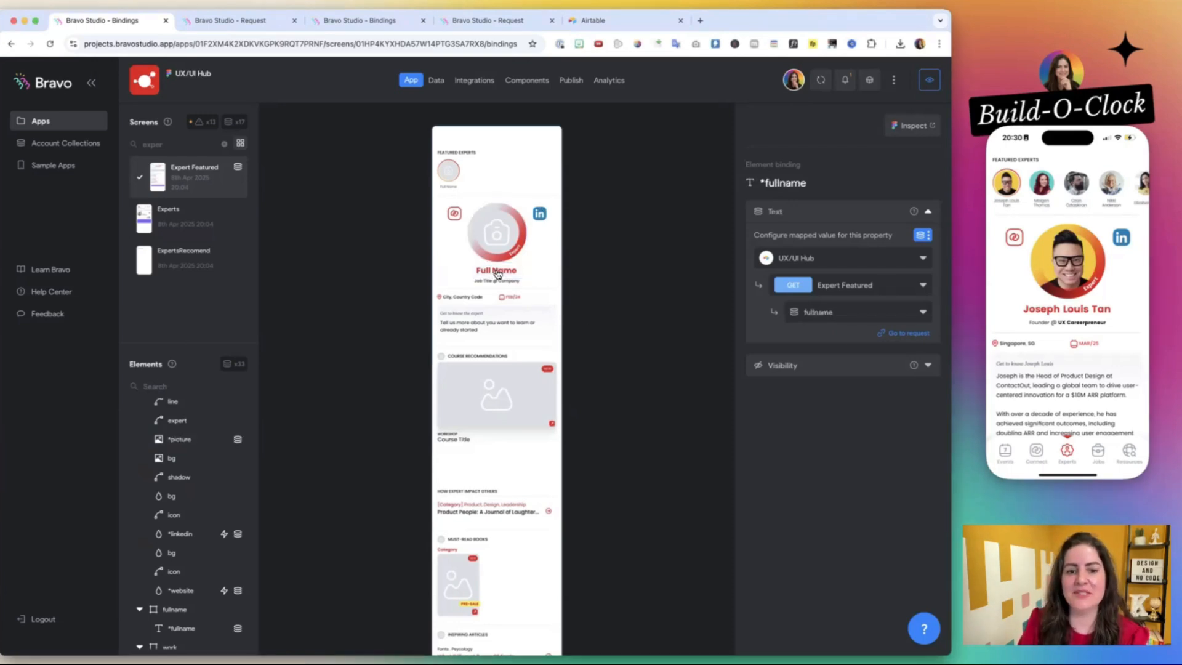
pyautogui.click(843, 286)
pyautogui.write('New')
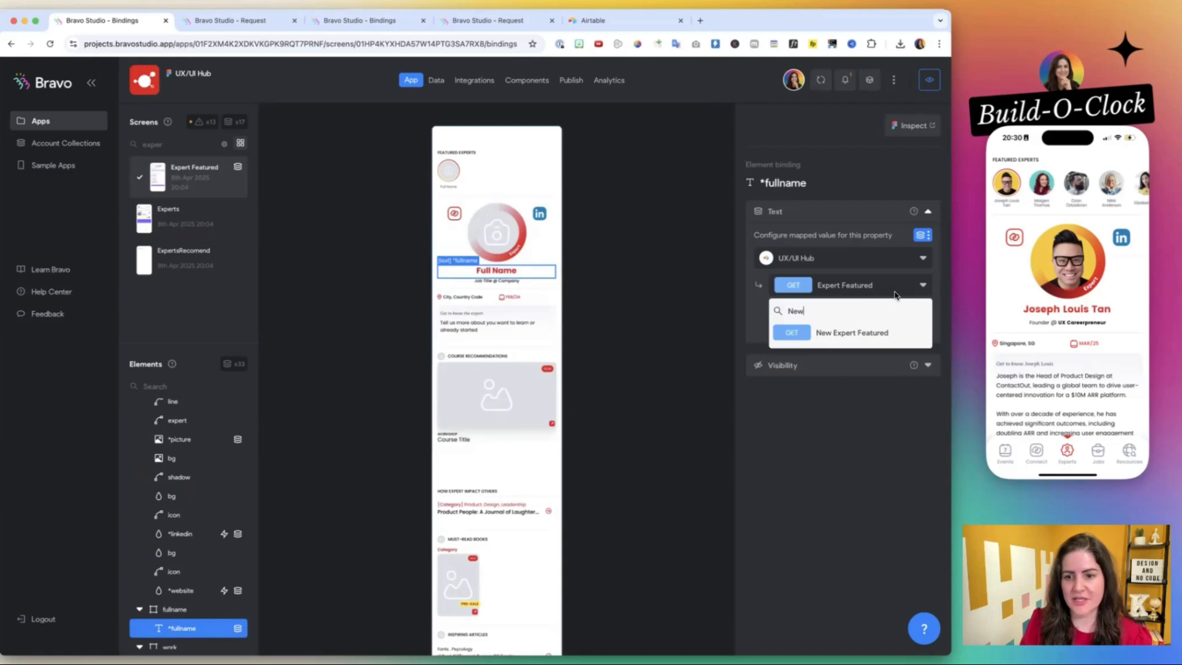
pyautogui.click(875, 333)
pyautogui.click(843, 312)
pyautogui.write('full')
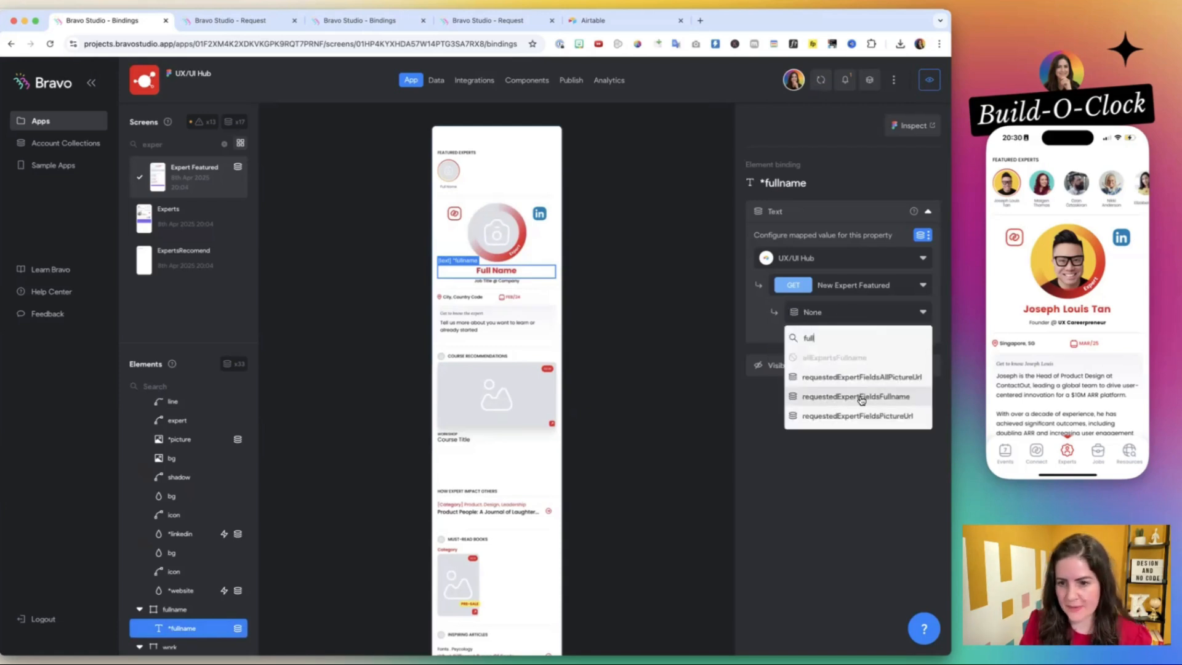
pyautogui.click(860, 396)
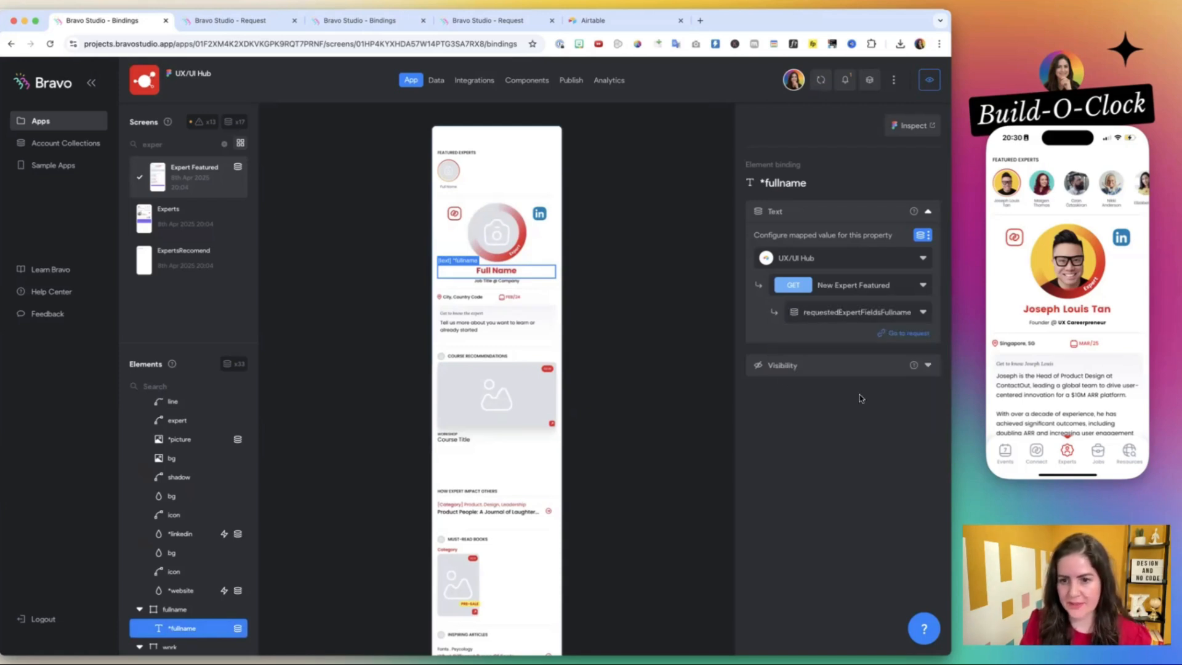
# Bind the *work text below the full name to requestedExpertFieldsWork from the New Expert Featured request.
pyautogui.click(491, 288)
pyautogui.click(844, 312)
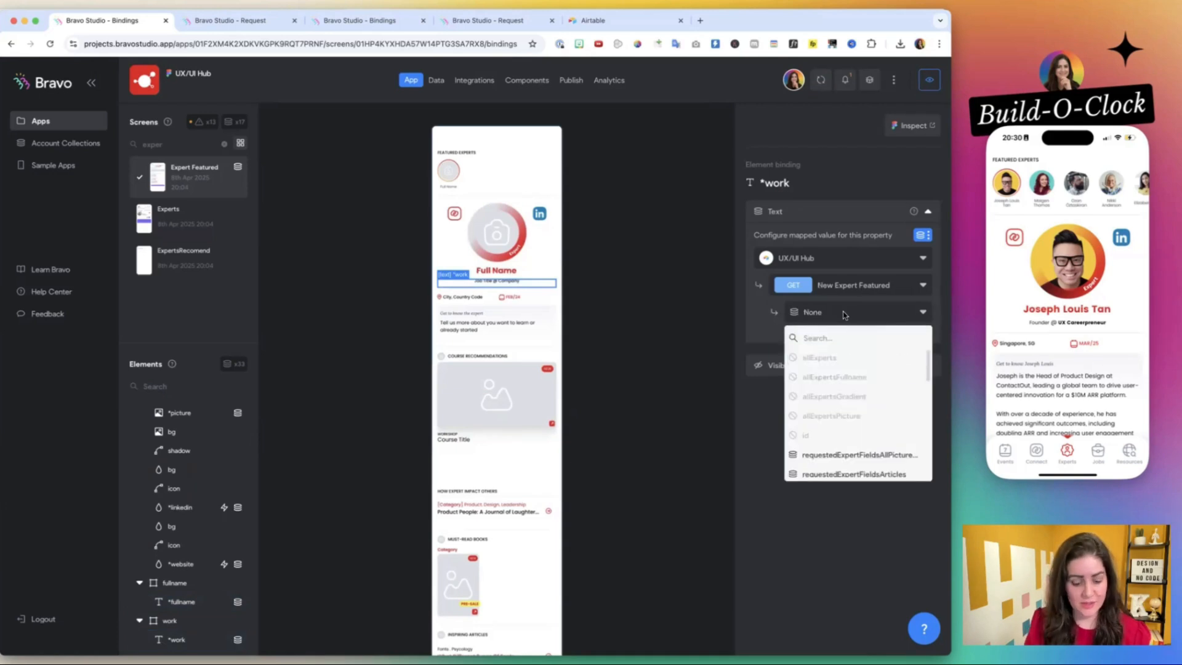
pyautogui.write('work')
pyautogui.click(834, 357)
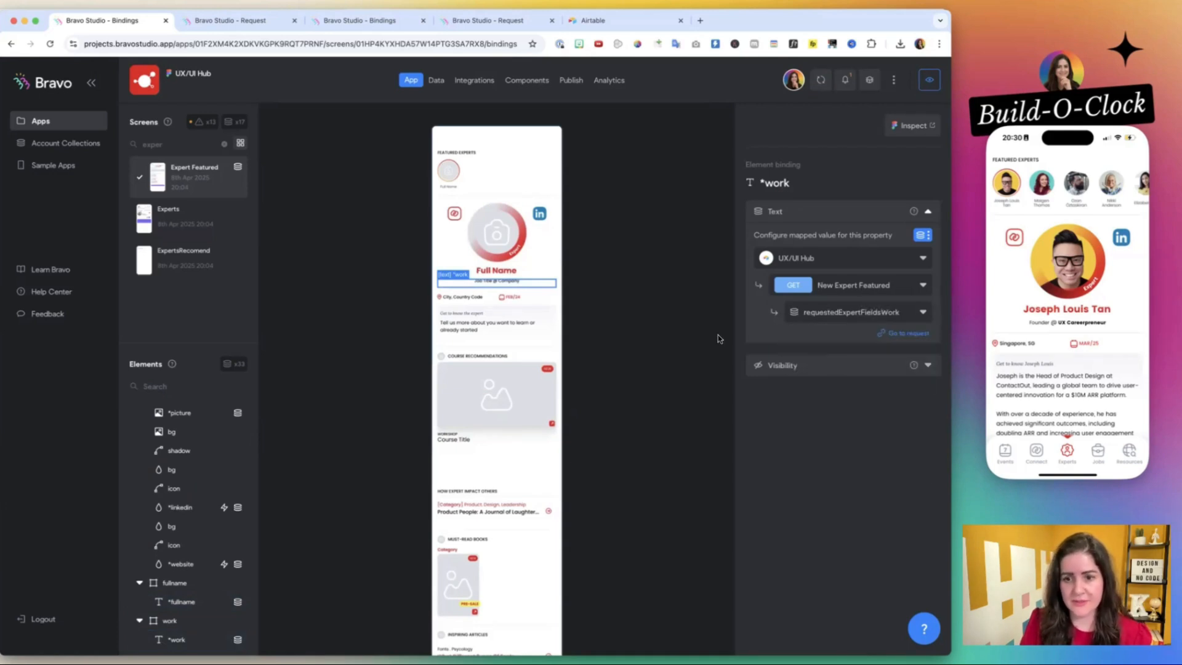
# Bind the *city text in the cityschool container to requestedExpertFieldsCity from the New Expert Featured request.
pyautogui.click(463, 298)
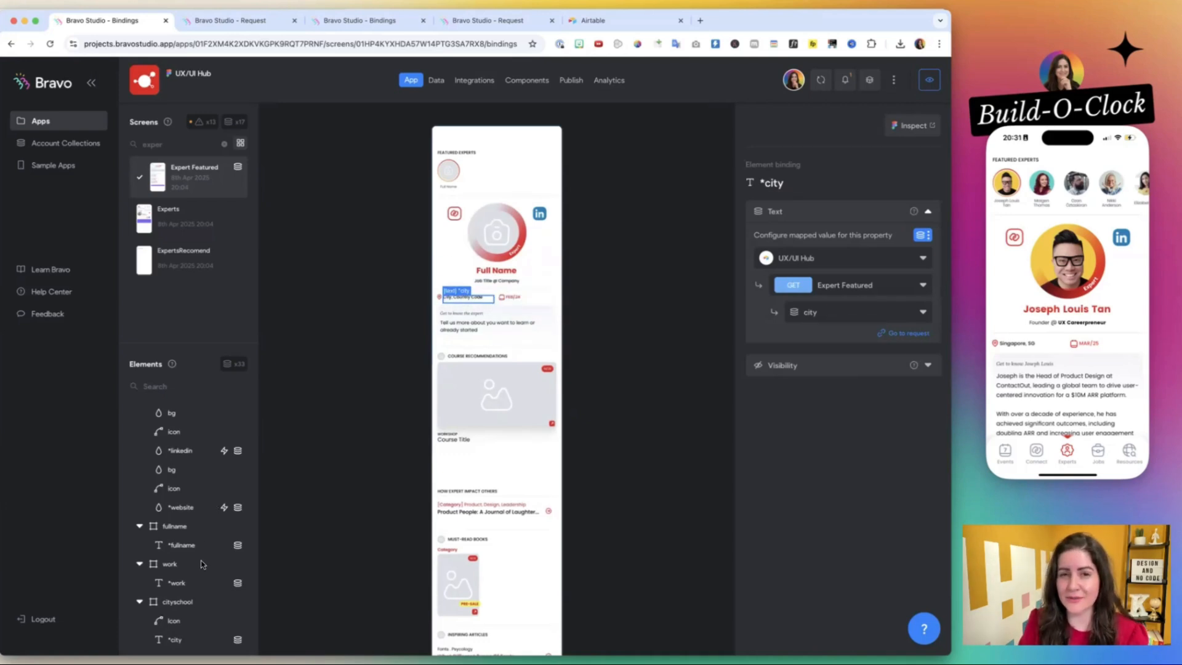
pyautogui.scroll(-1, 201, 560)
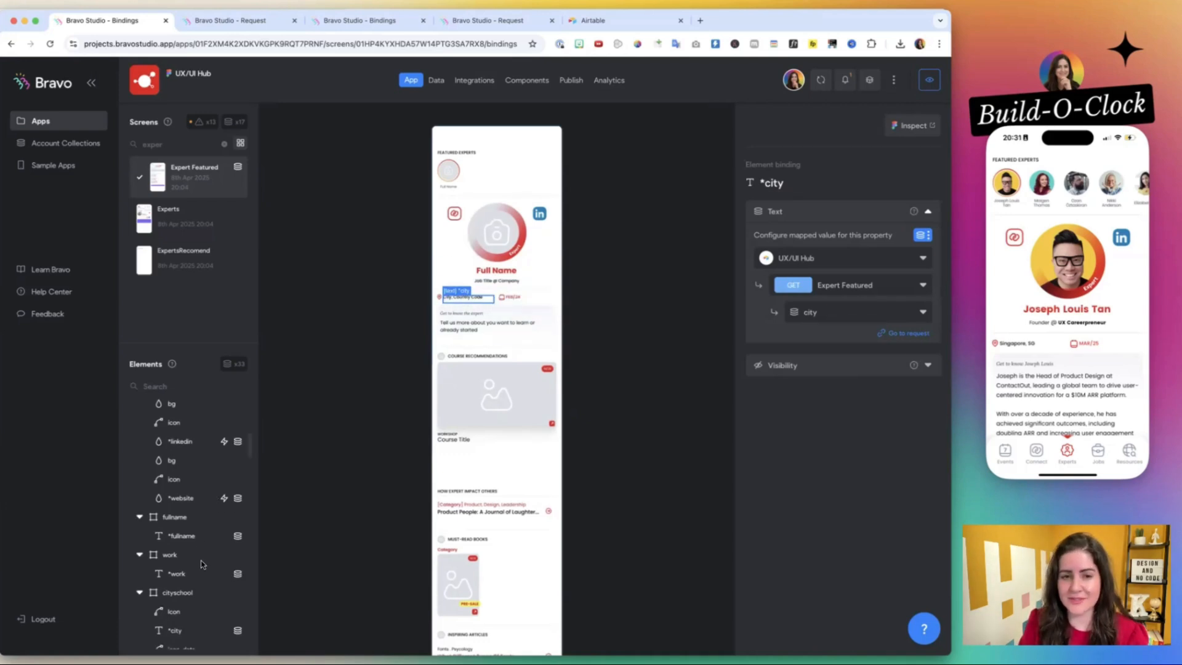
pyautogui.click(847, 283)
pyautogui.write('New')
pyautogui.click(842, 332)
pyautogui.click(828, 318)
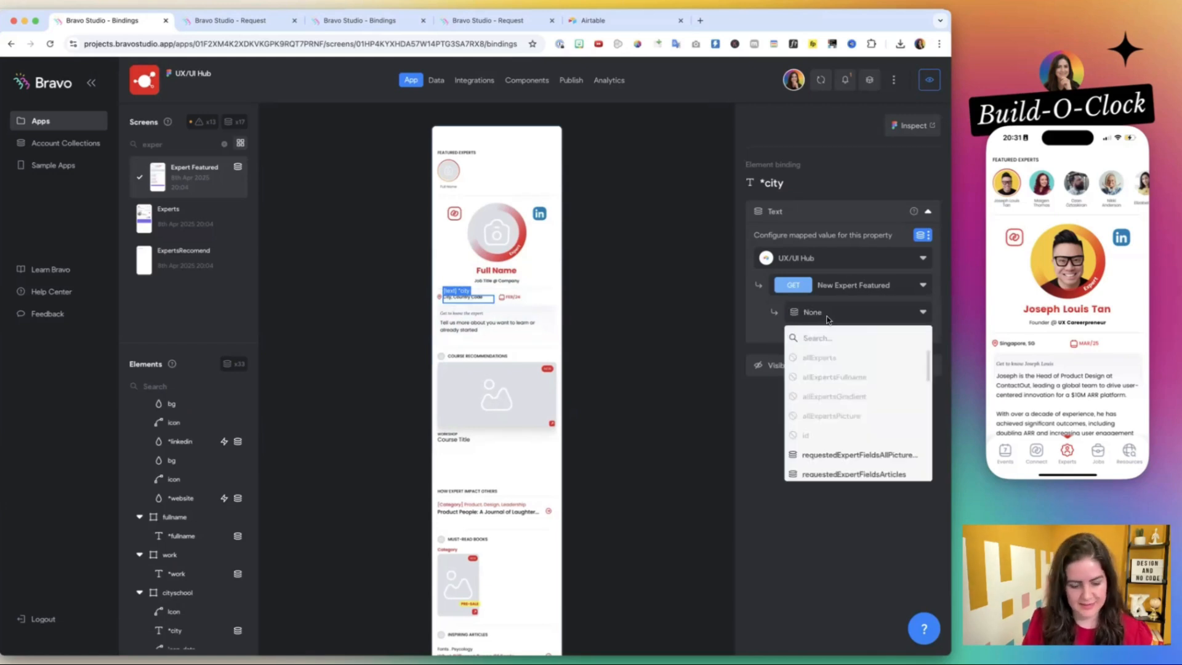
pyautogui.write('city')
# Bind the *date text in the cityschool container to requestedExpertFieldsDate from the New Expert Featured request.
pyautogui.click(512, 298)
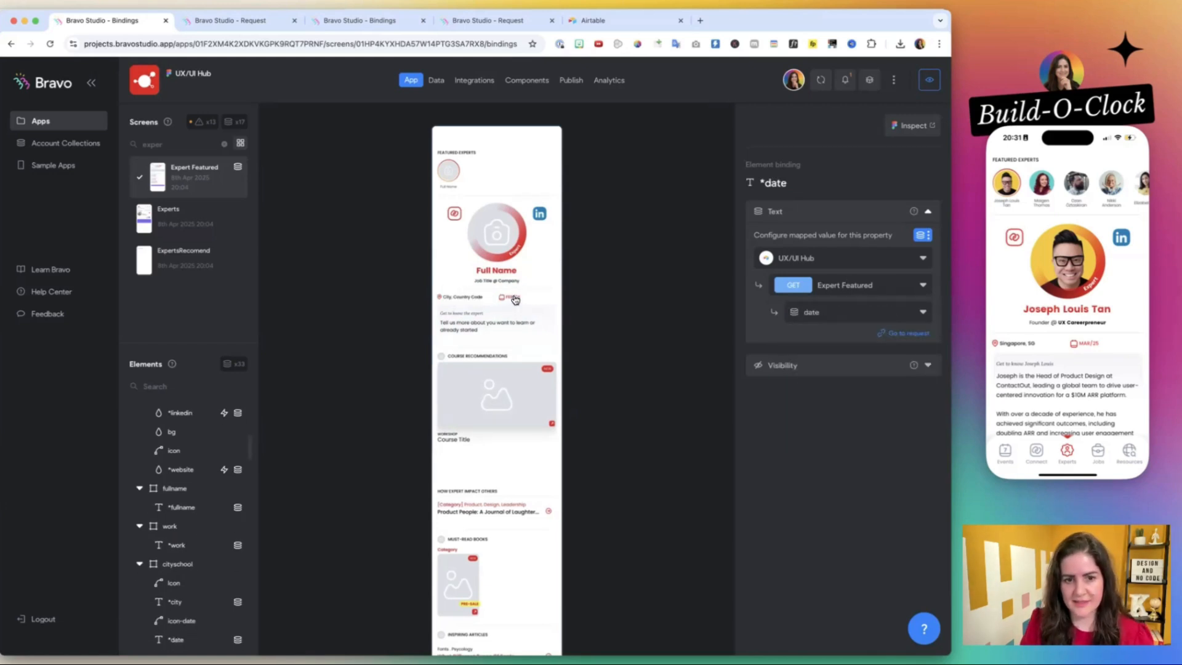
pyautogui.click(849, 285)
pyautogui.write('New')
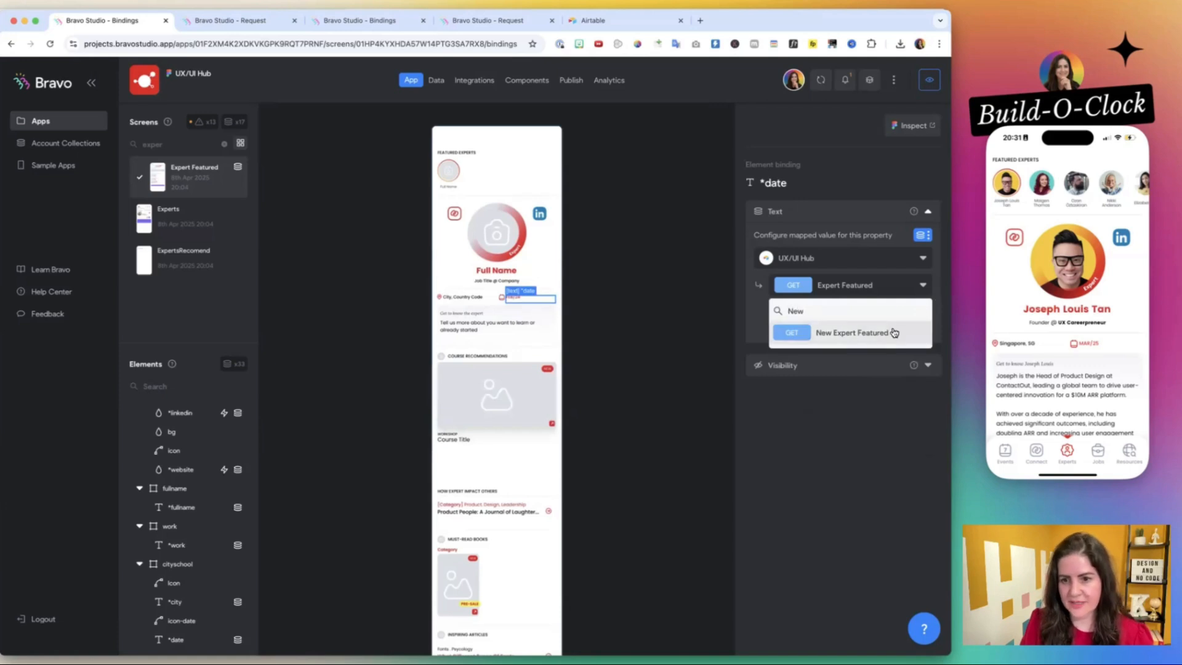
pyautogui.click(894, 332)
pyautogui.click(844, 312)
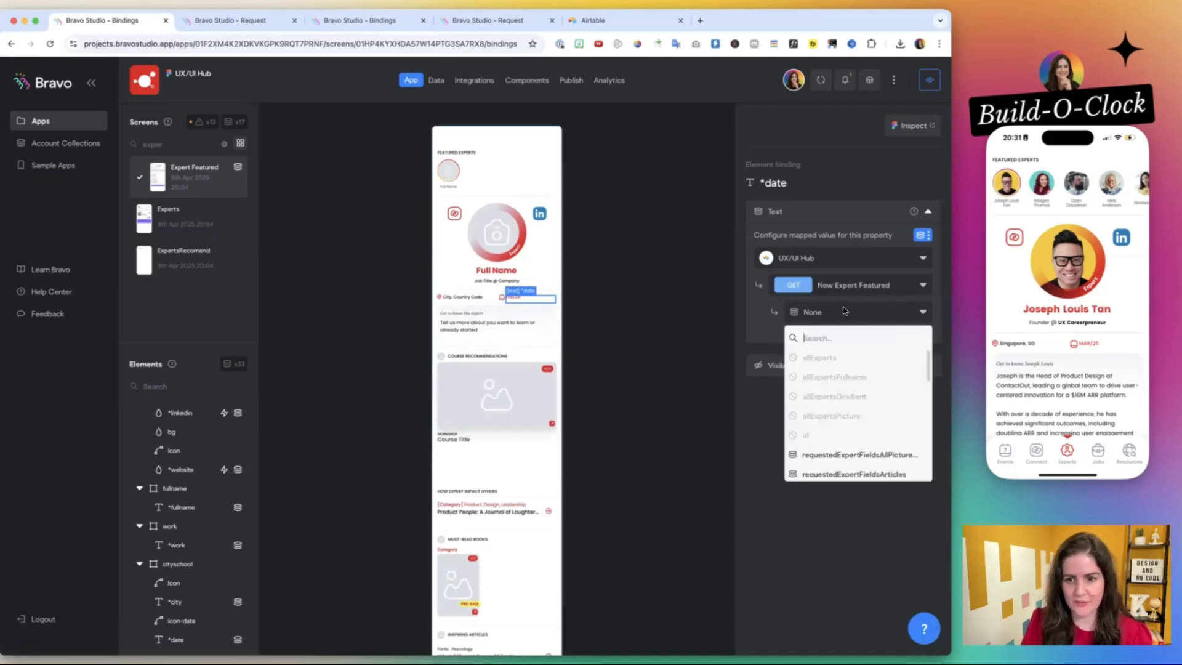
pyautogui.write('date')
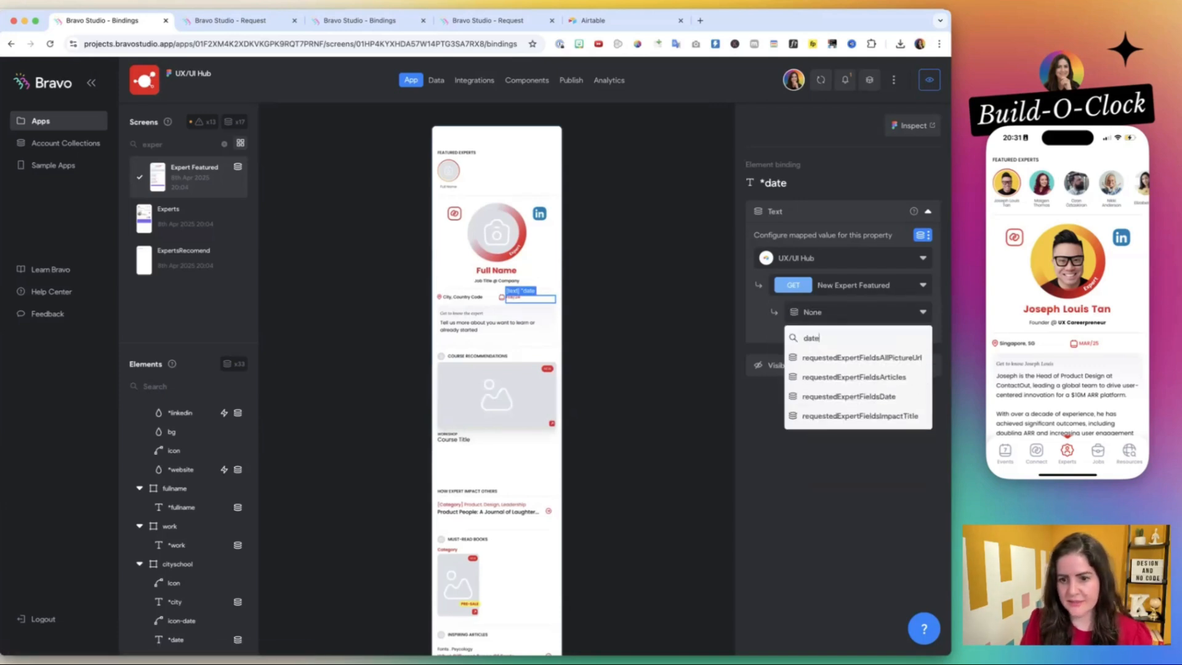
pyautogui.click(871, 397)
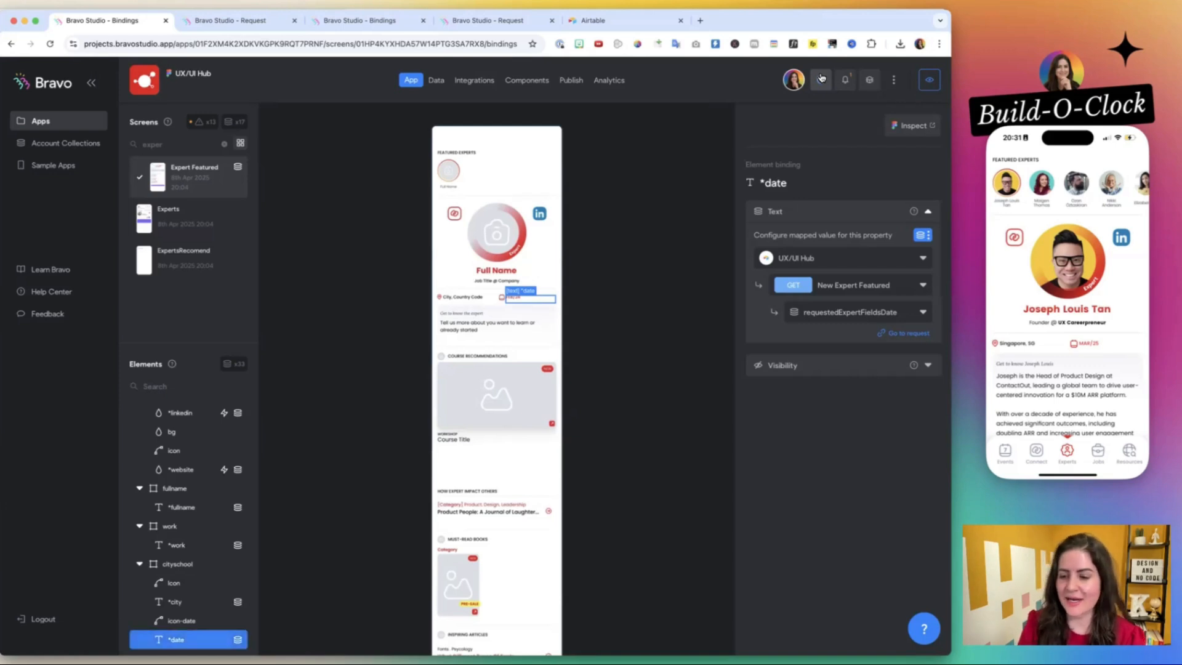
# Test the rebound picture, name, work, city and date on the phone preview by opening the second and third experts.
pyautogui.click(1040, 183)
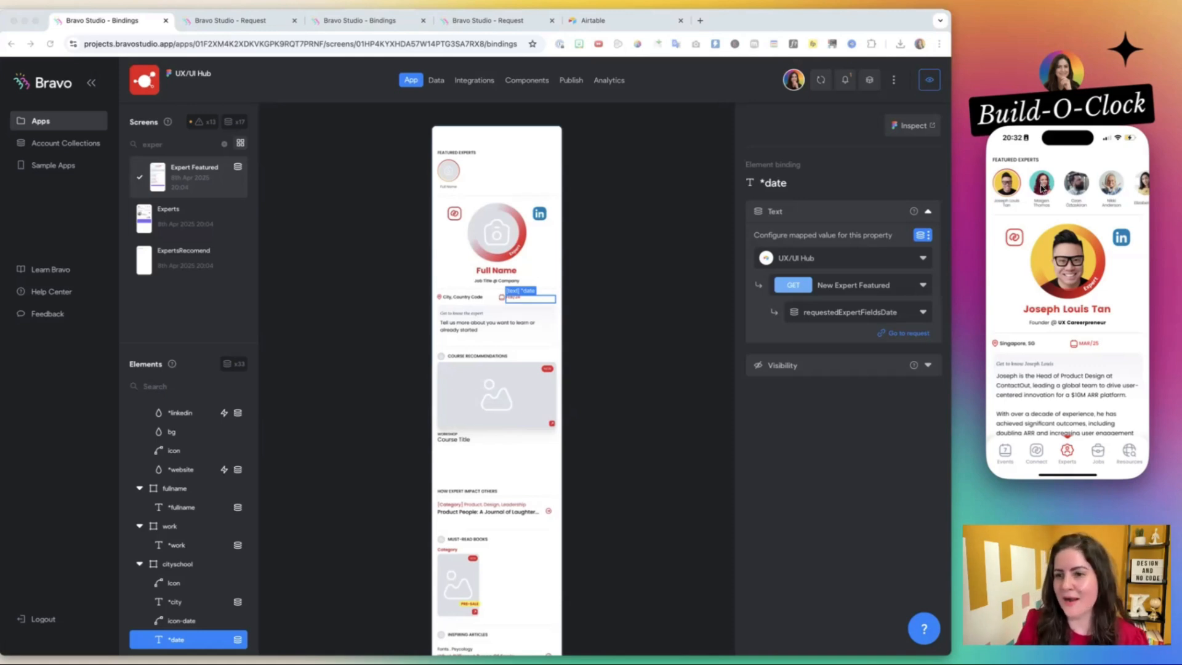
pyautogui.click(1042, 188)
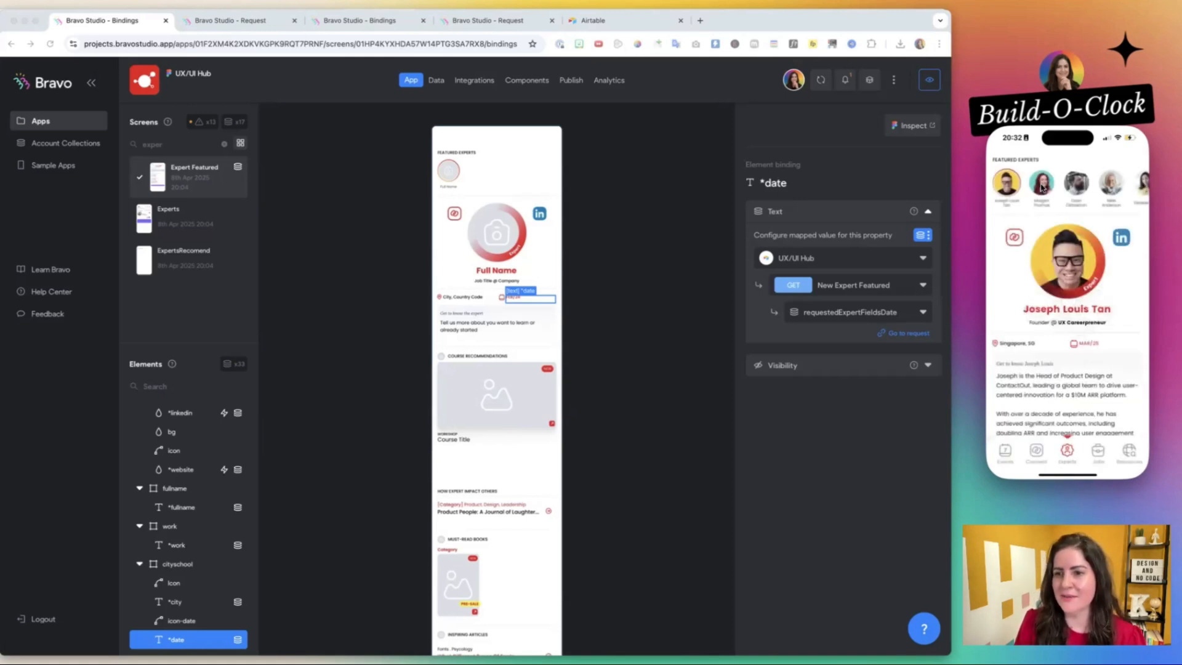
pyautogui.click(1041, 189)
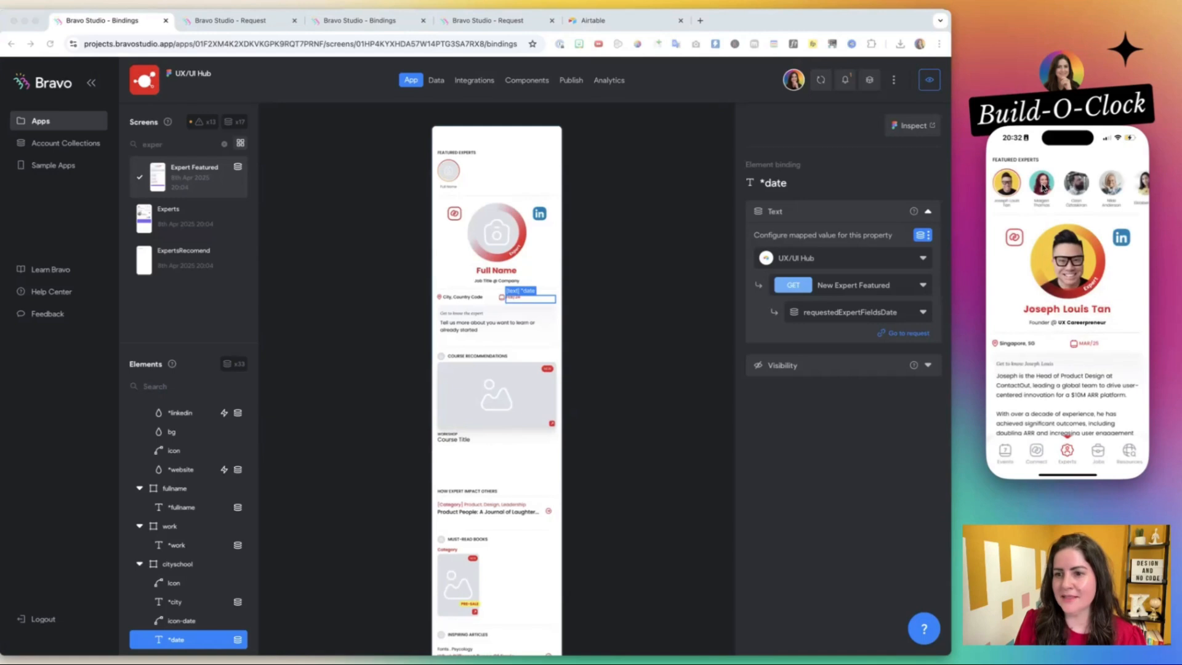
pyautogui.click(1074, 185)
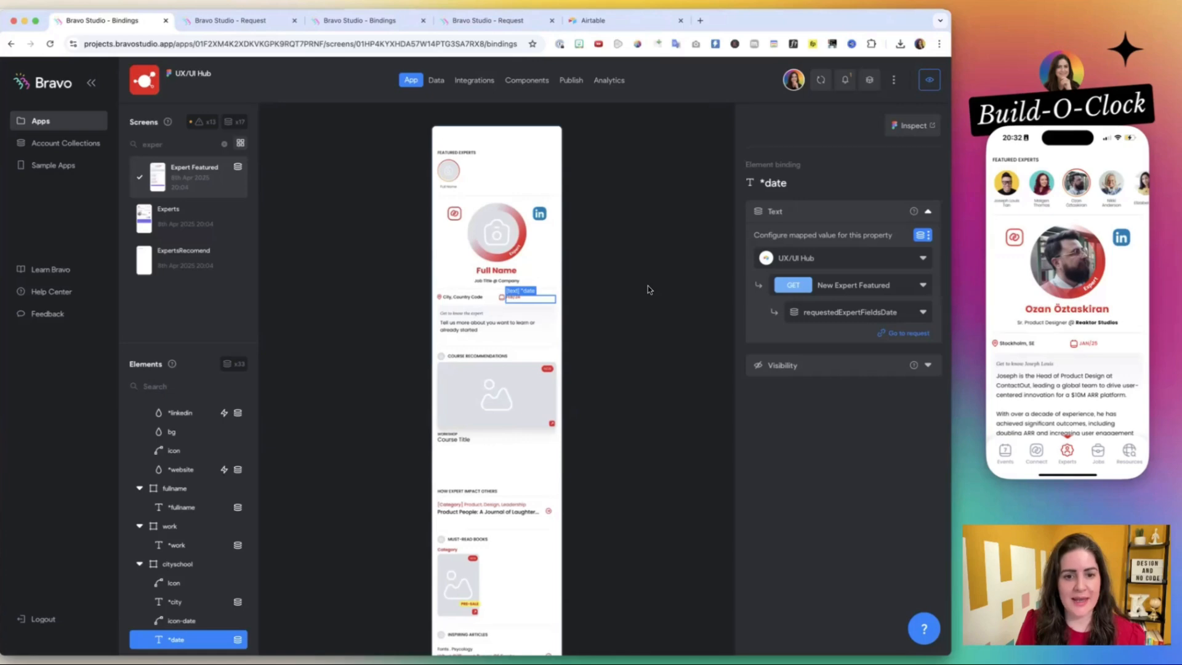
# Switch to Figma and examine the session agenda and Echo request note in the Build-O-Clock file.
pyautogui.press('super+Tab')
pyautogui.click(438, 19)
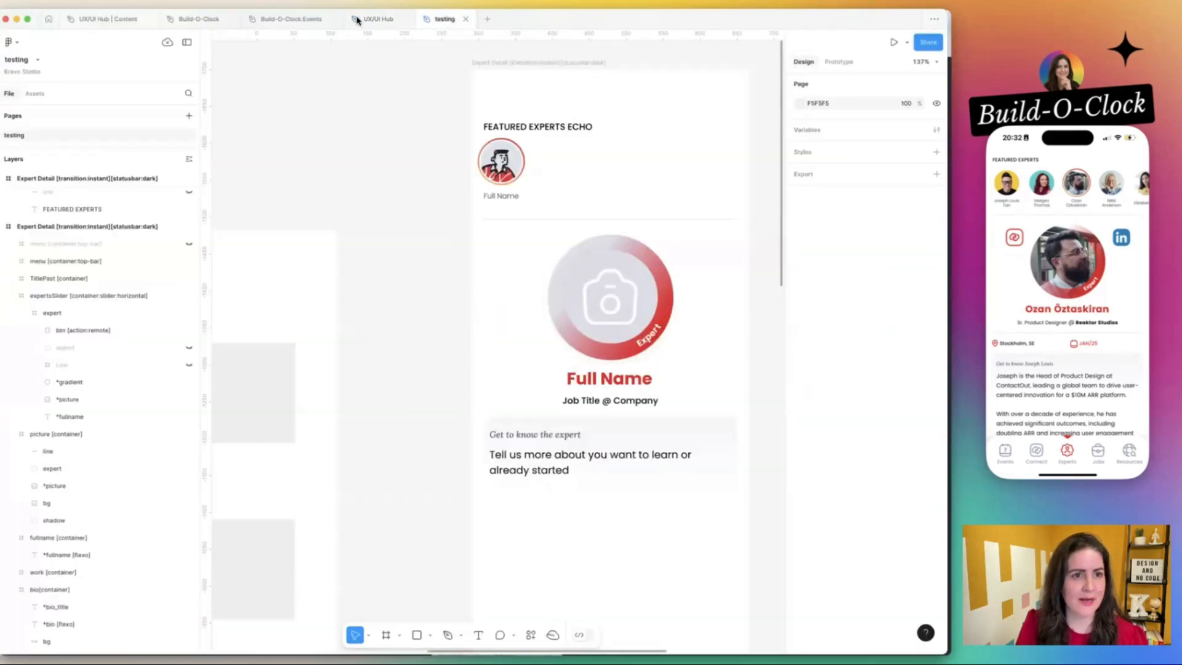
pyautogui.click(286, 19)
pyautogui.click(203, 19)
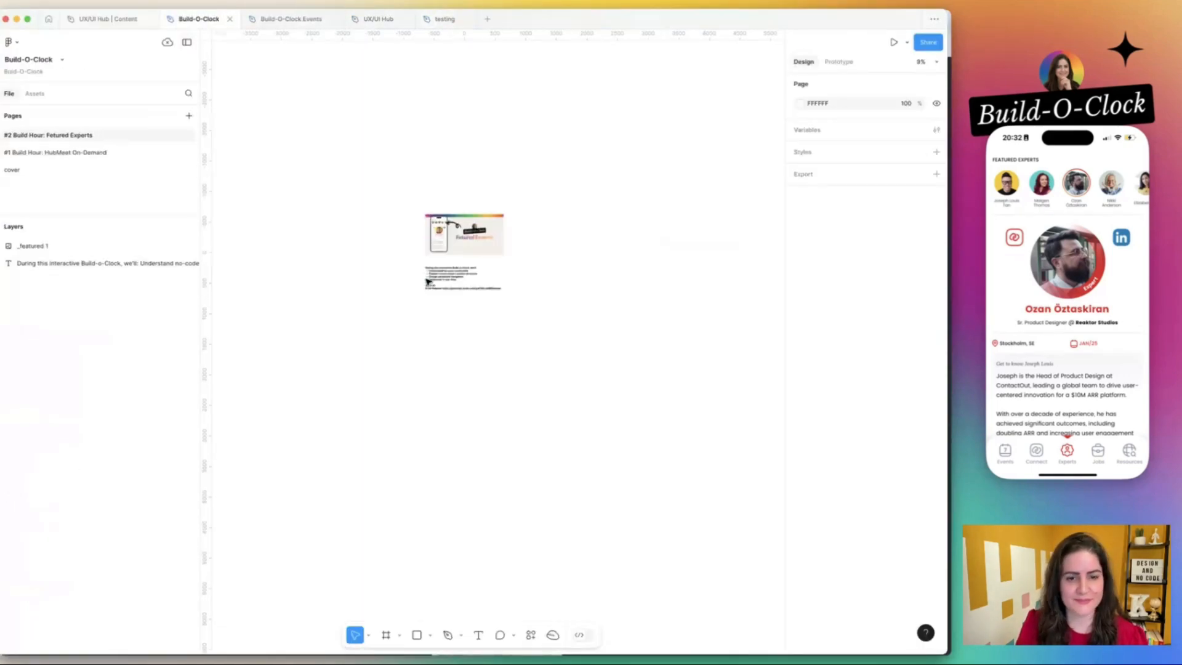
pyautogui.scroll(5, 428, 282)
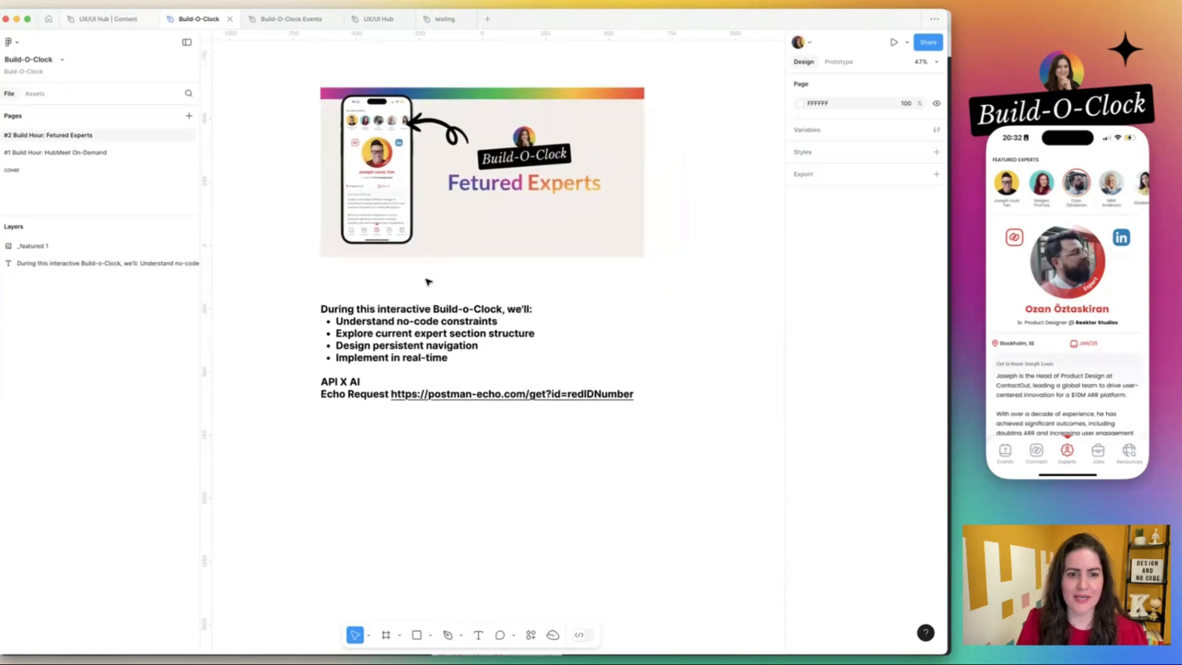
pyautogui.hscroll(-2, 428, 282)
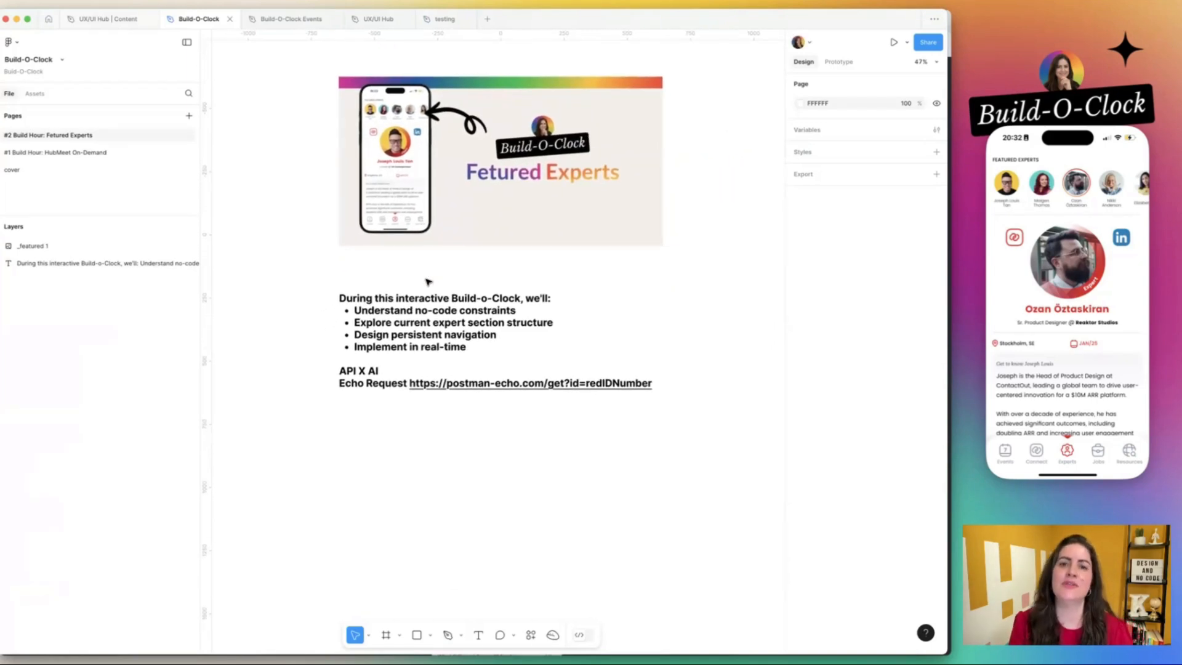